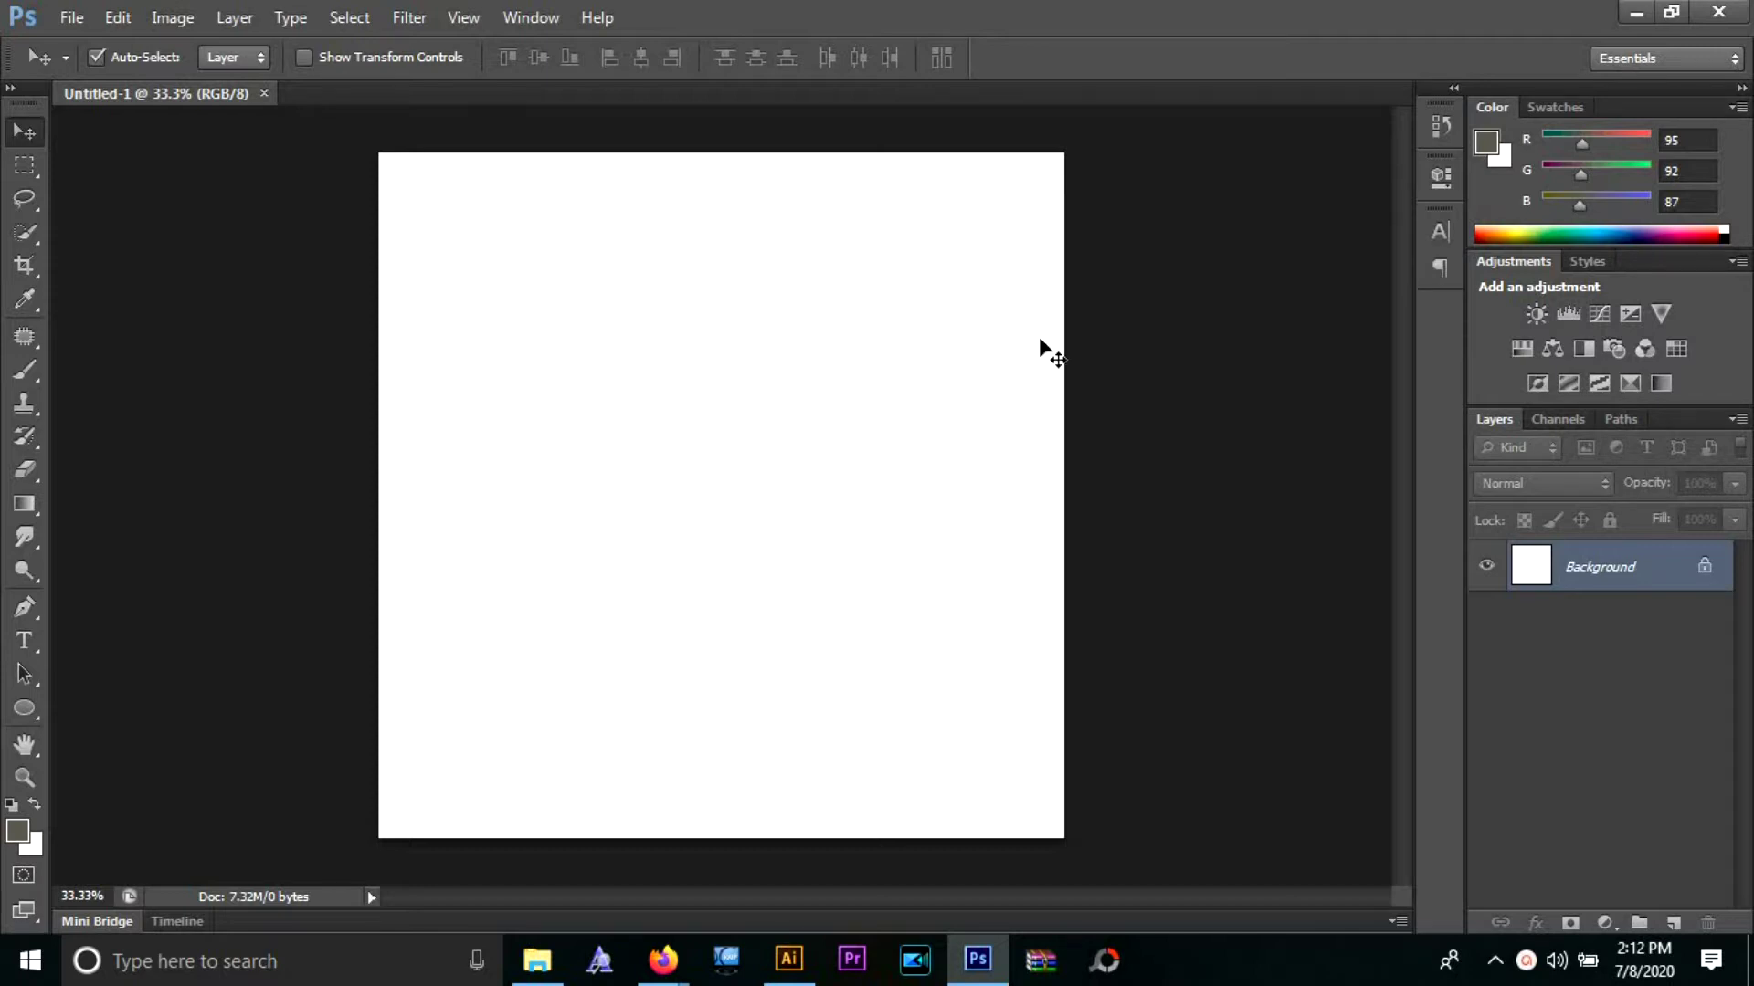
# - Unlock the Background into Layer 0 and rename it 'backgroud'
pyautogui.doubleClick(1706, 571)
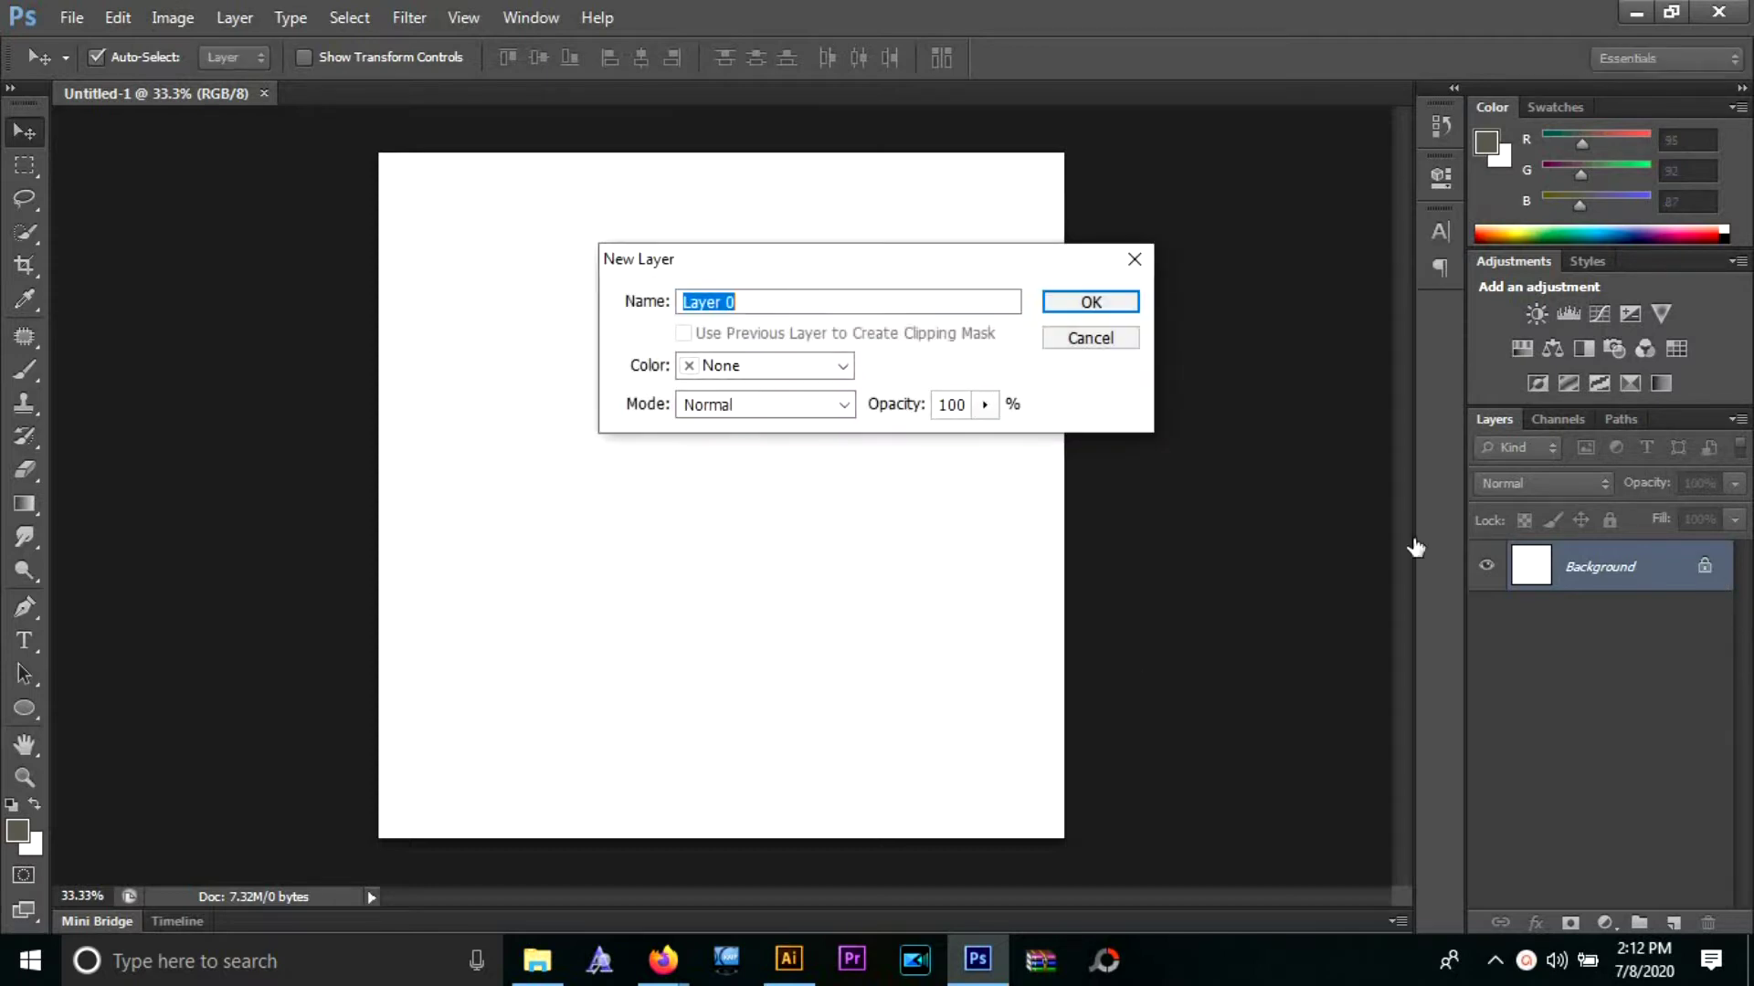
pyautogui.click(1092, 302)
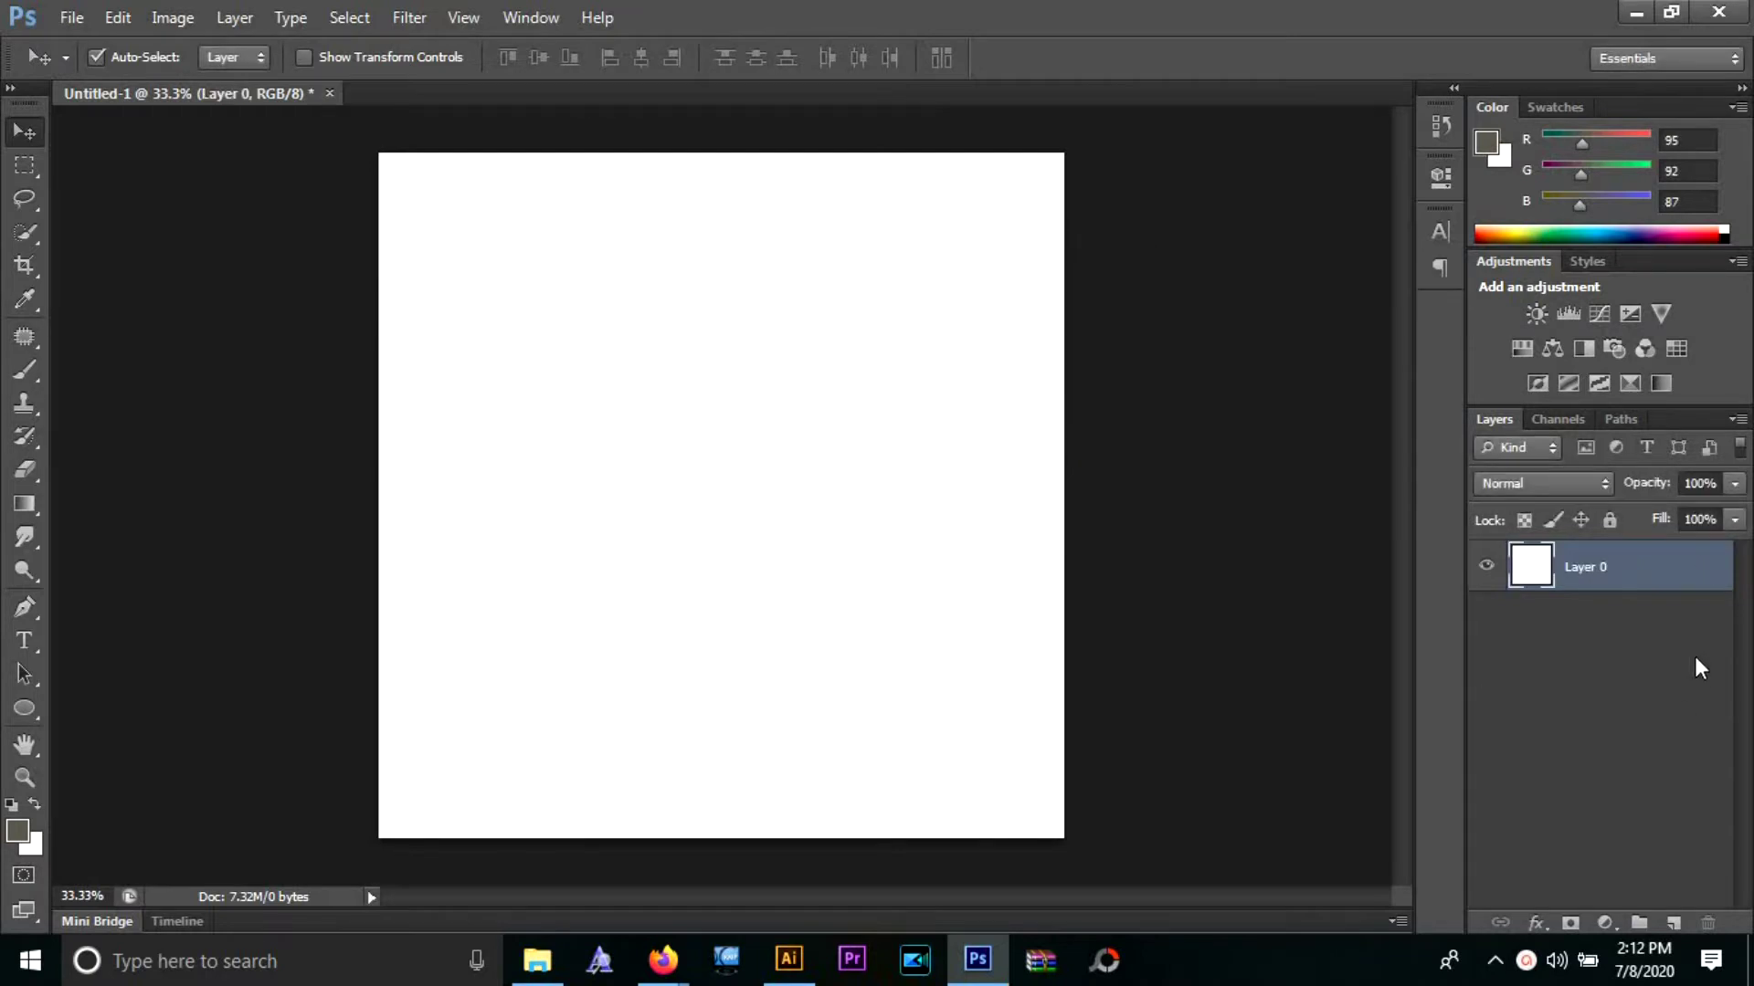
pyautogui.rightClick(1617, 579)
pyautogui.click(1612, 579)
pyautogui.doubleClick(1587, 567)
pyautogui.write('backgroud')
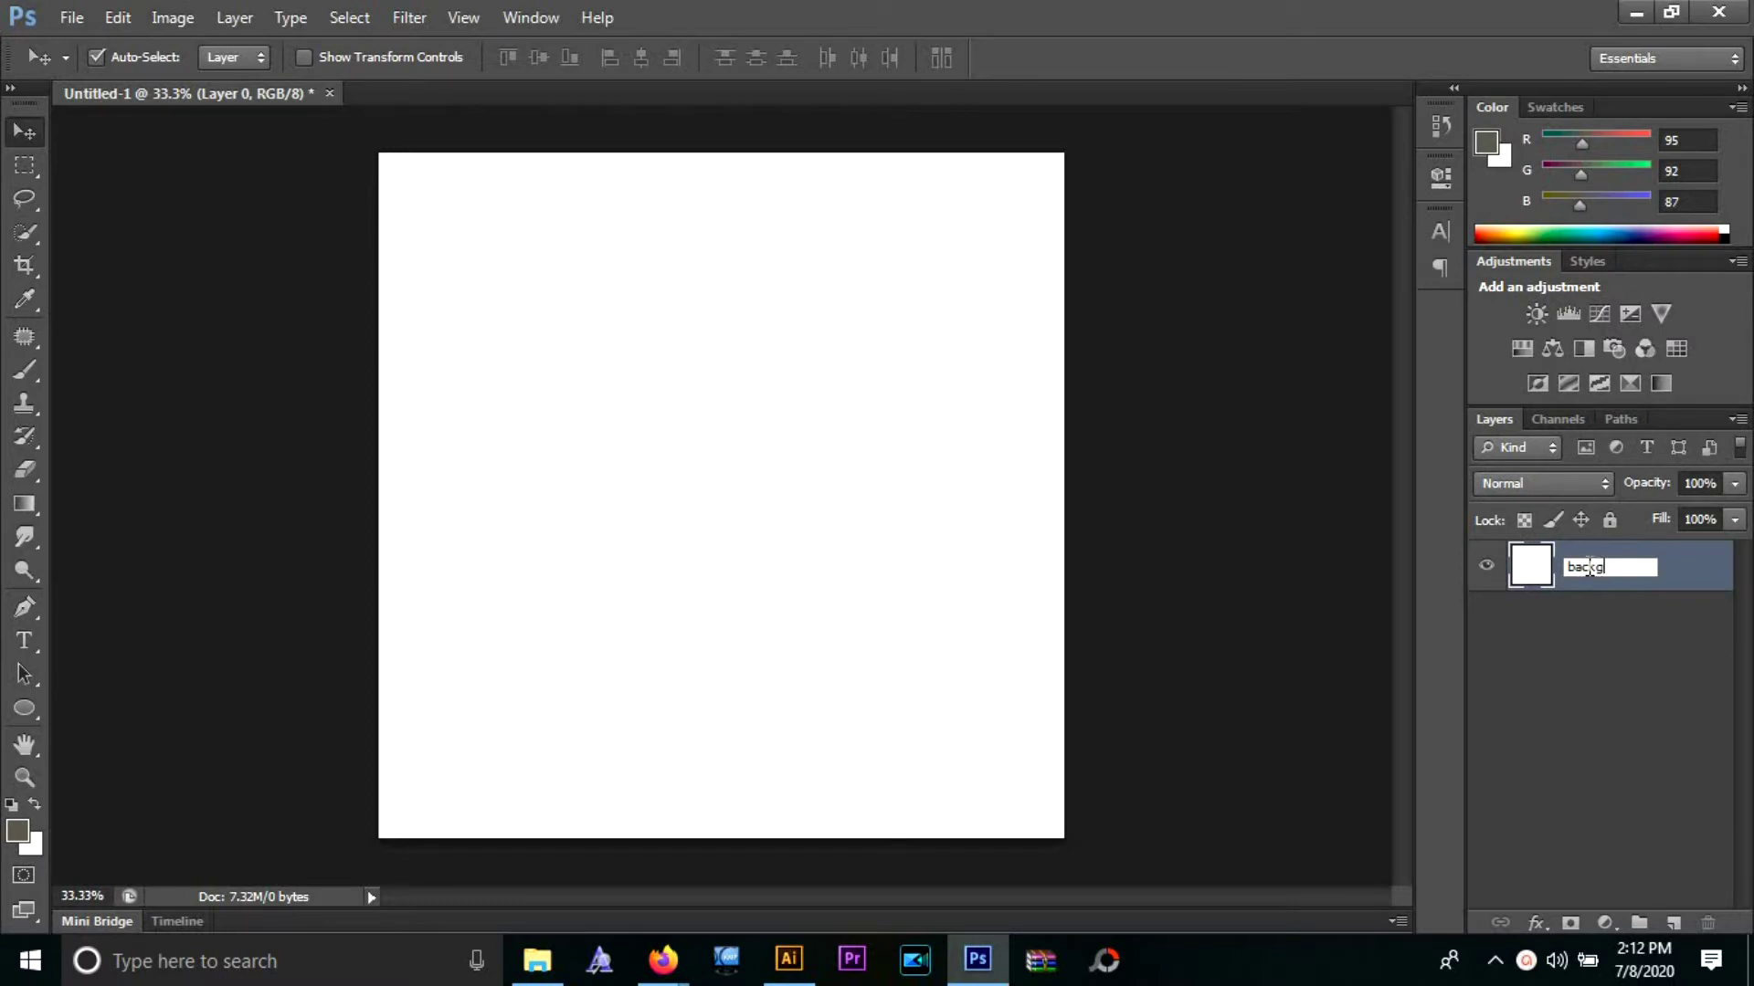
pyautogui.press('Return')
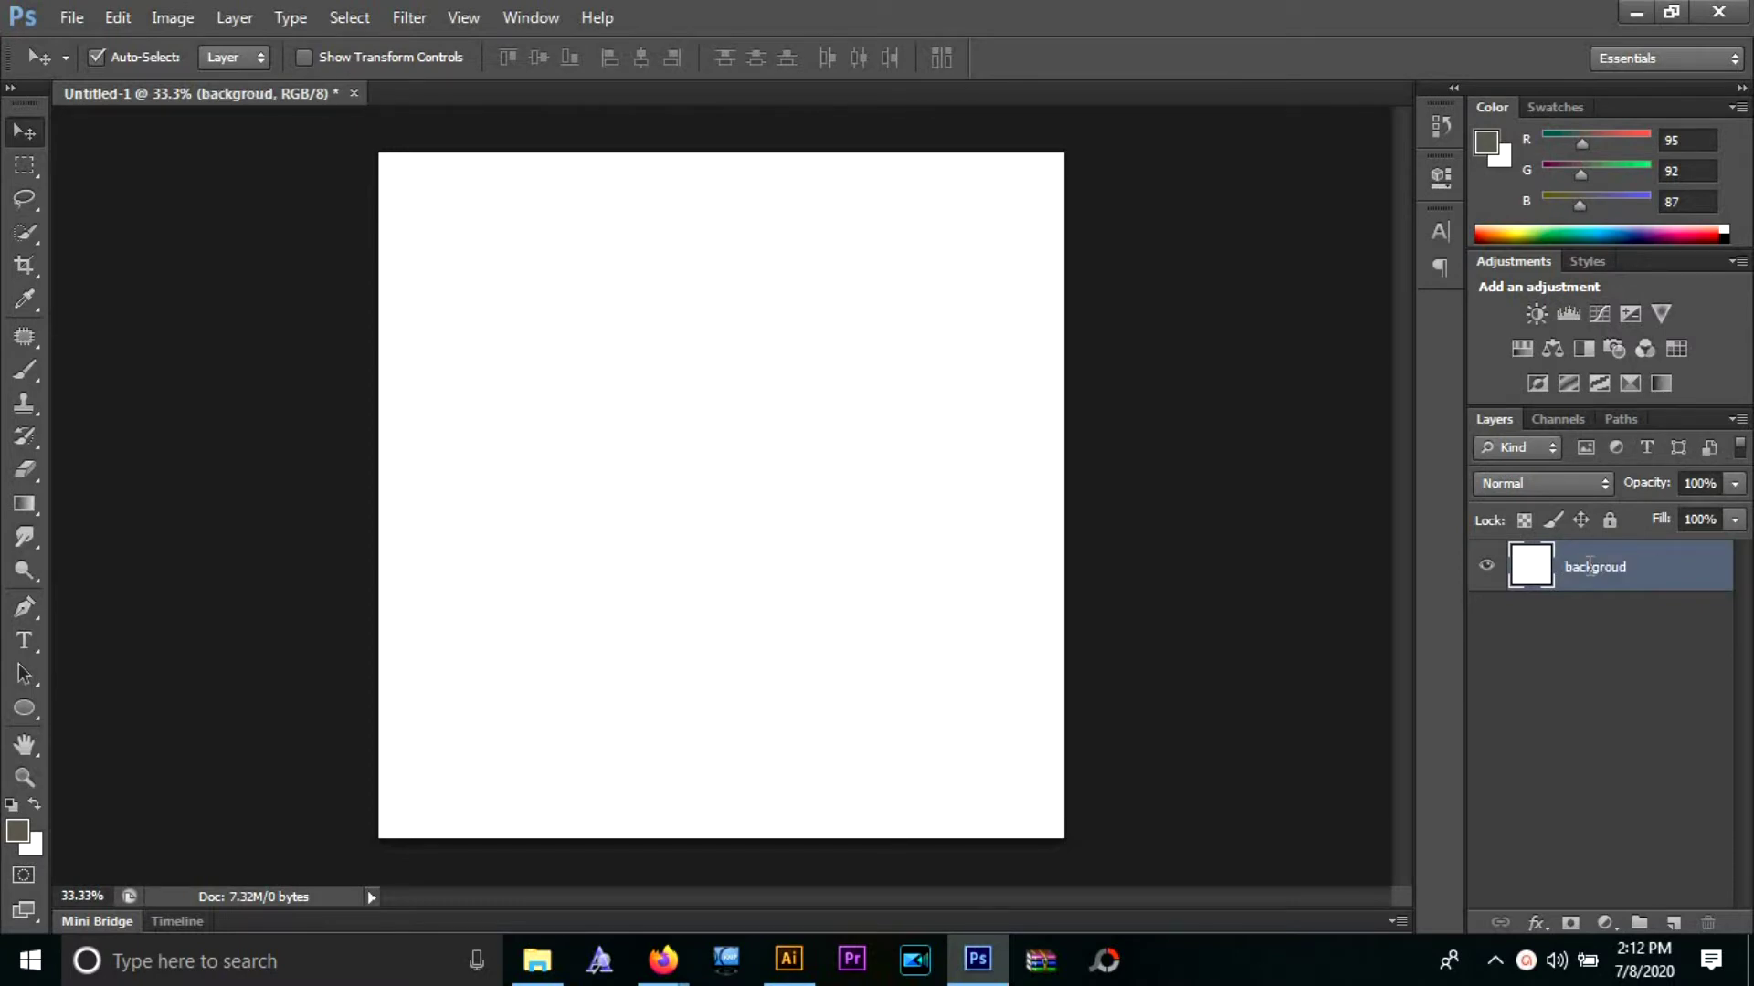
# - Add a dark red #810404 Color Overlay to the backgroud layer
pyautogui.rightClick(1588, 570)
pyautogui.click(1421, 75)
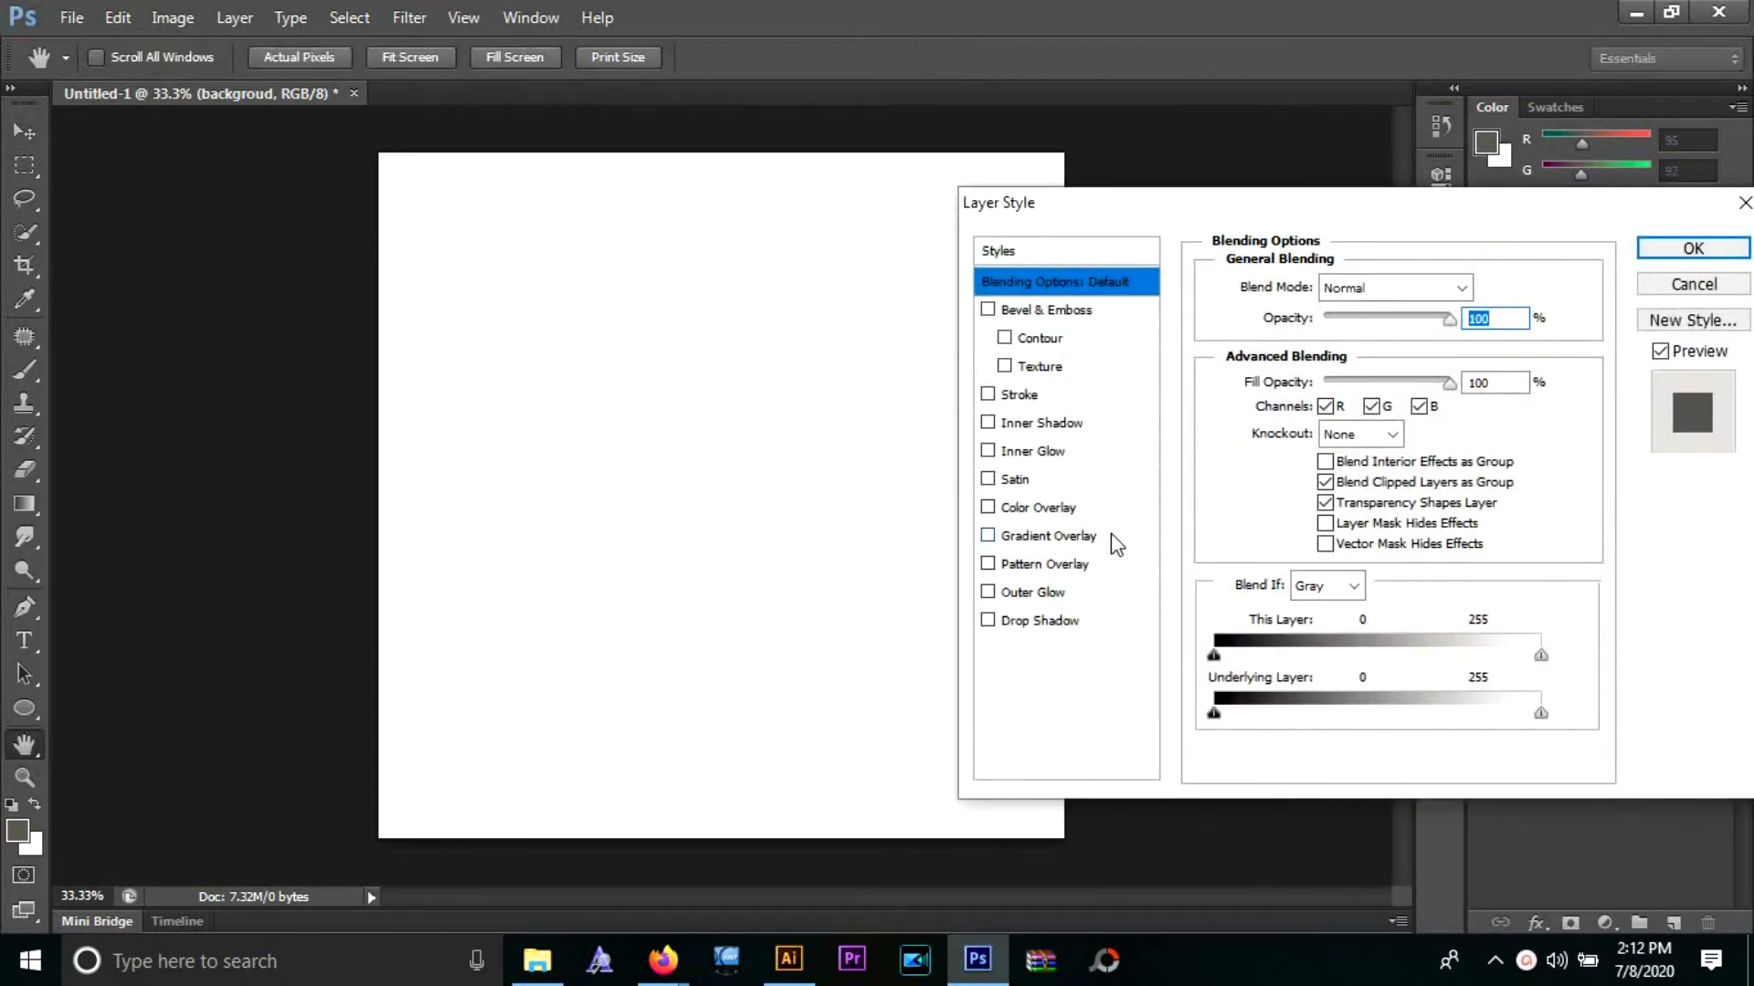
pyautogui.click(1109, 513)
pyautogui.click(1489, 286)
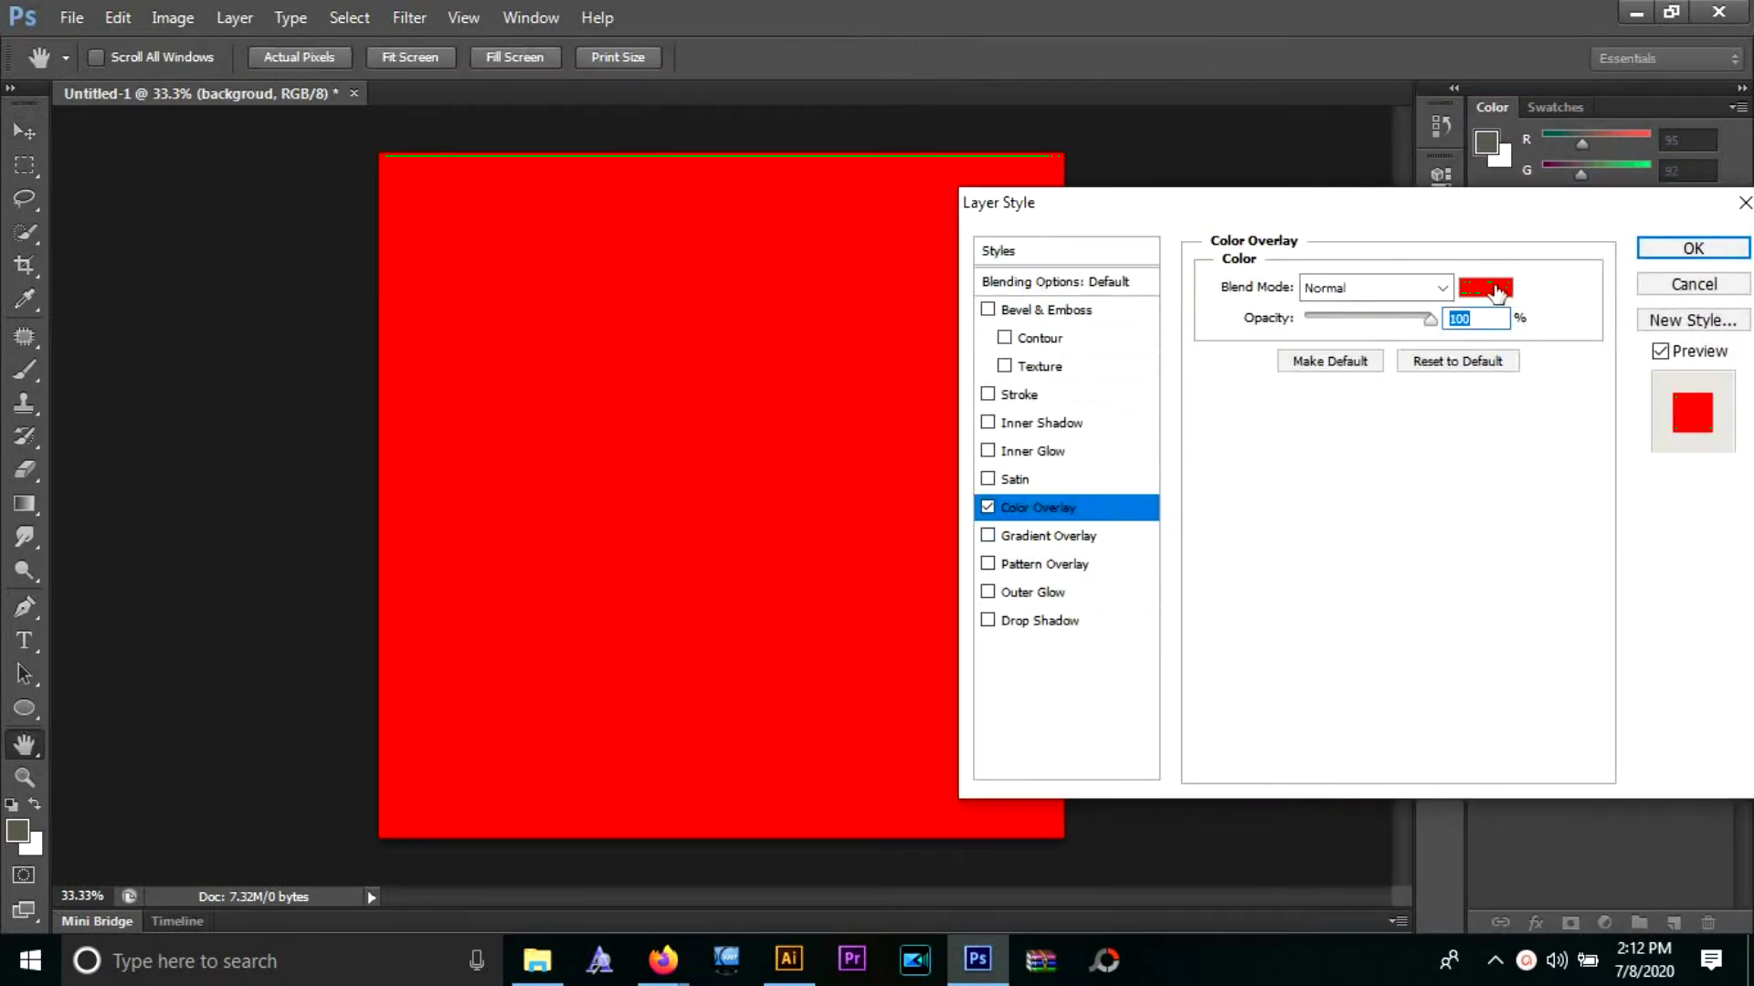
pyautogui.click(1510, 448)
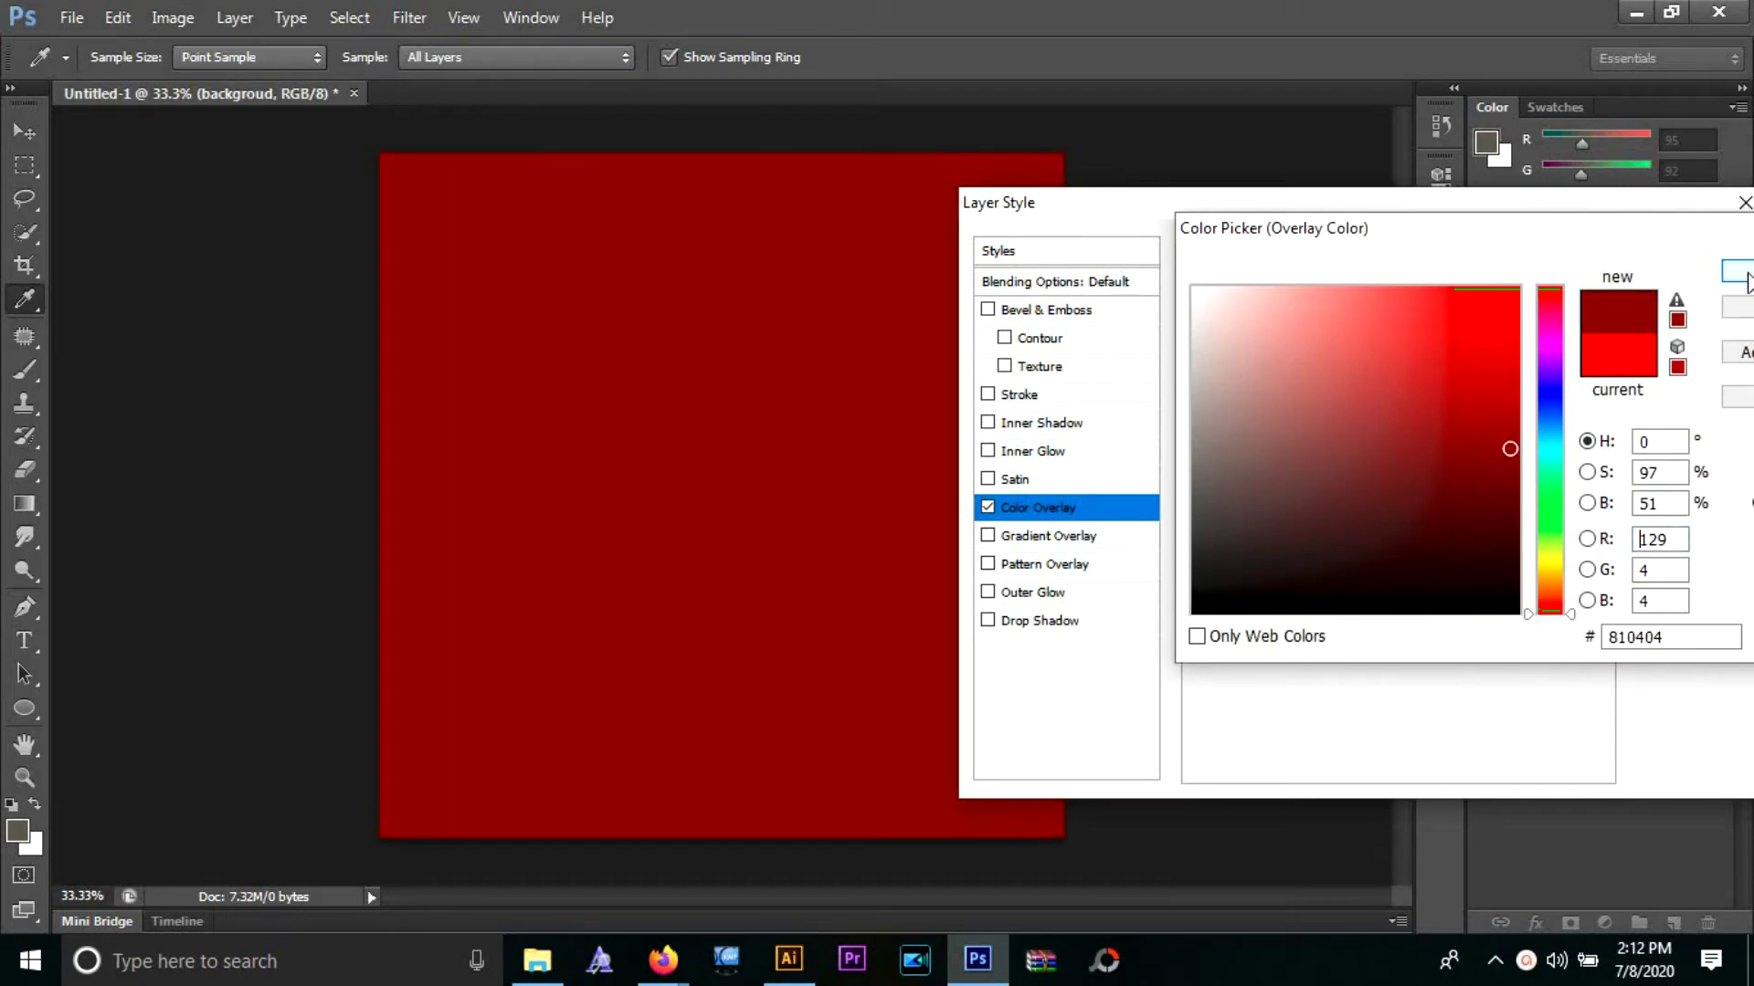
pyautogui.press('Return')
pyautogui.press('Return')
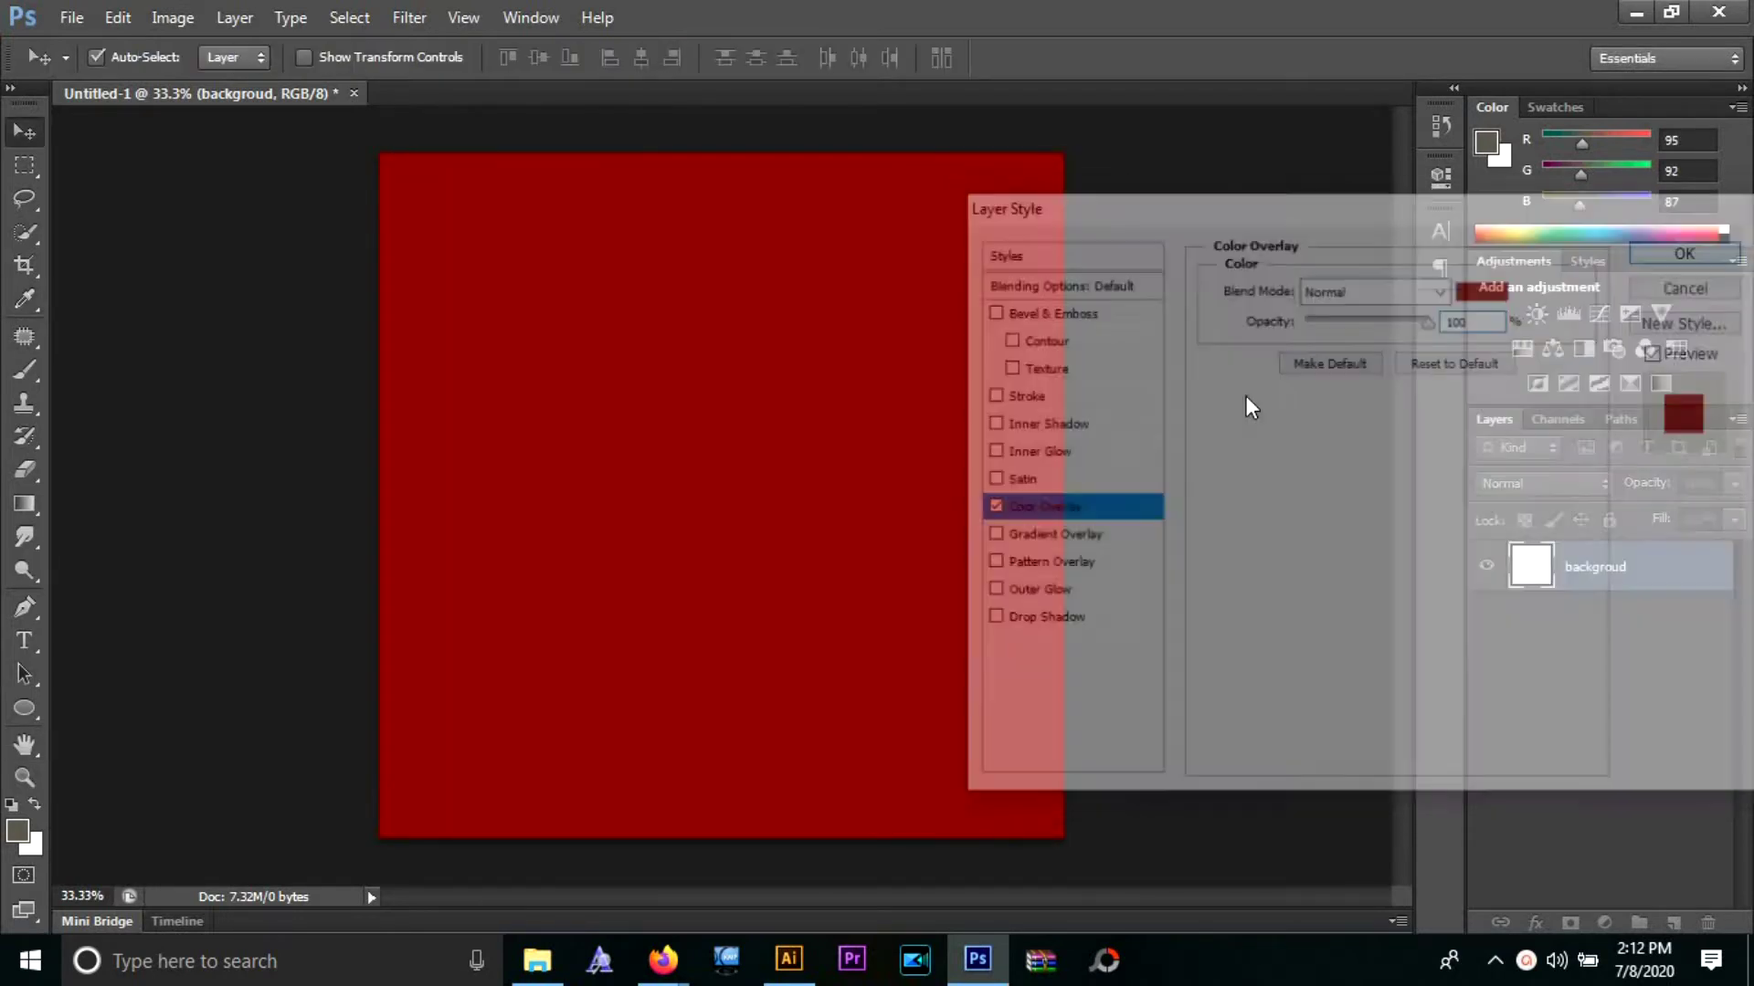
# - Reselect the backgroud layer and lock it completely with Lock All
pyautogui.click(1244, 396)
pyautogui.click(699, 408)
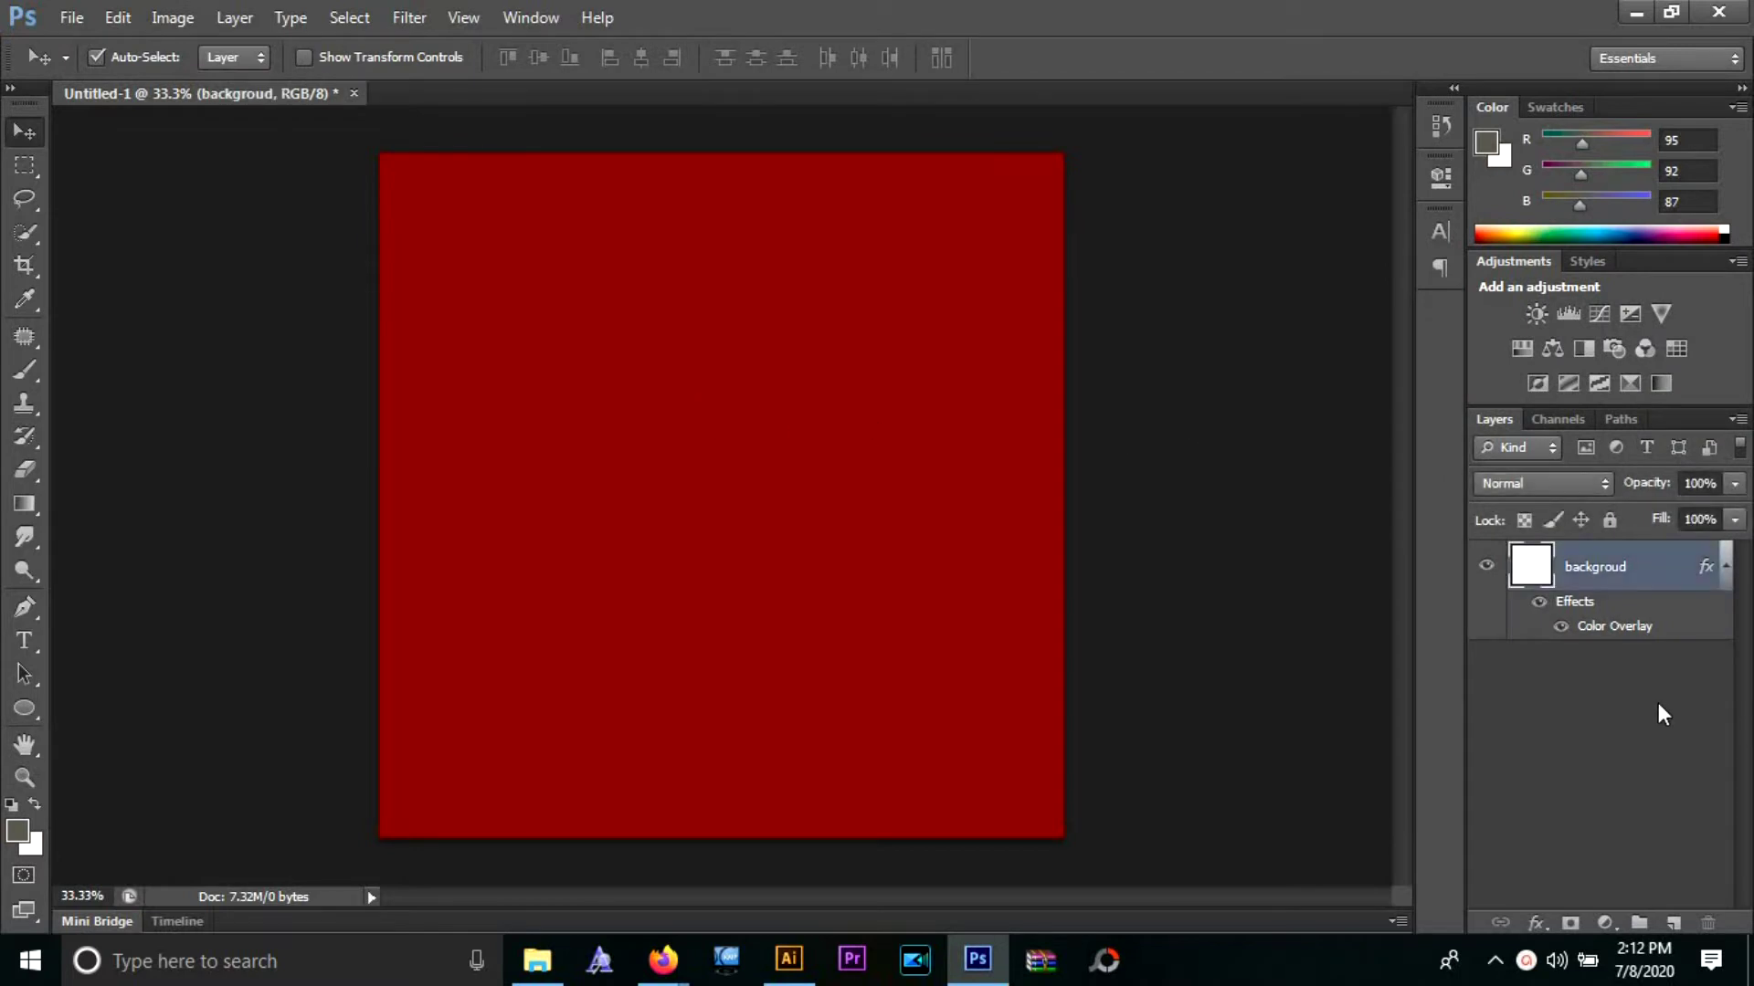
pyautogui.click(1658, 704)
pyautogui.click(1642, 573)
pyautogui.click(1609, 520)
pyautogui.click(1608, 692)
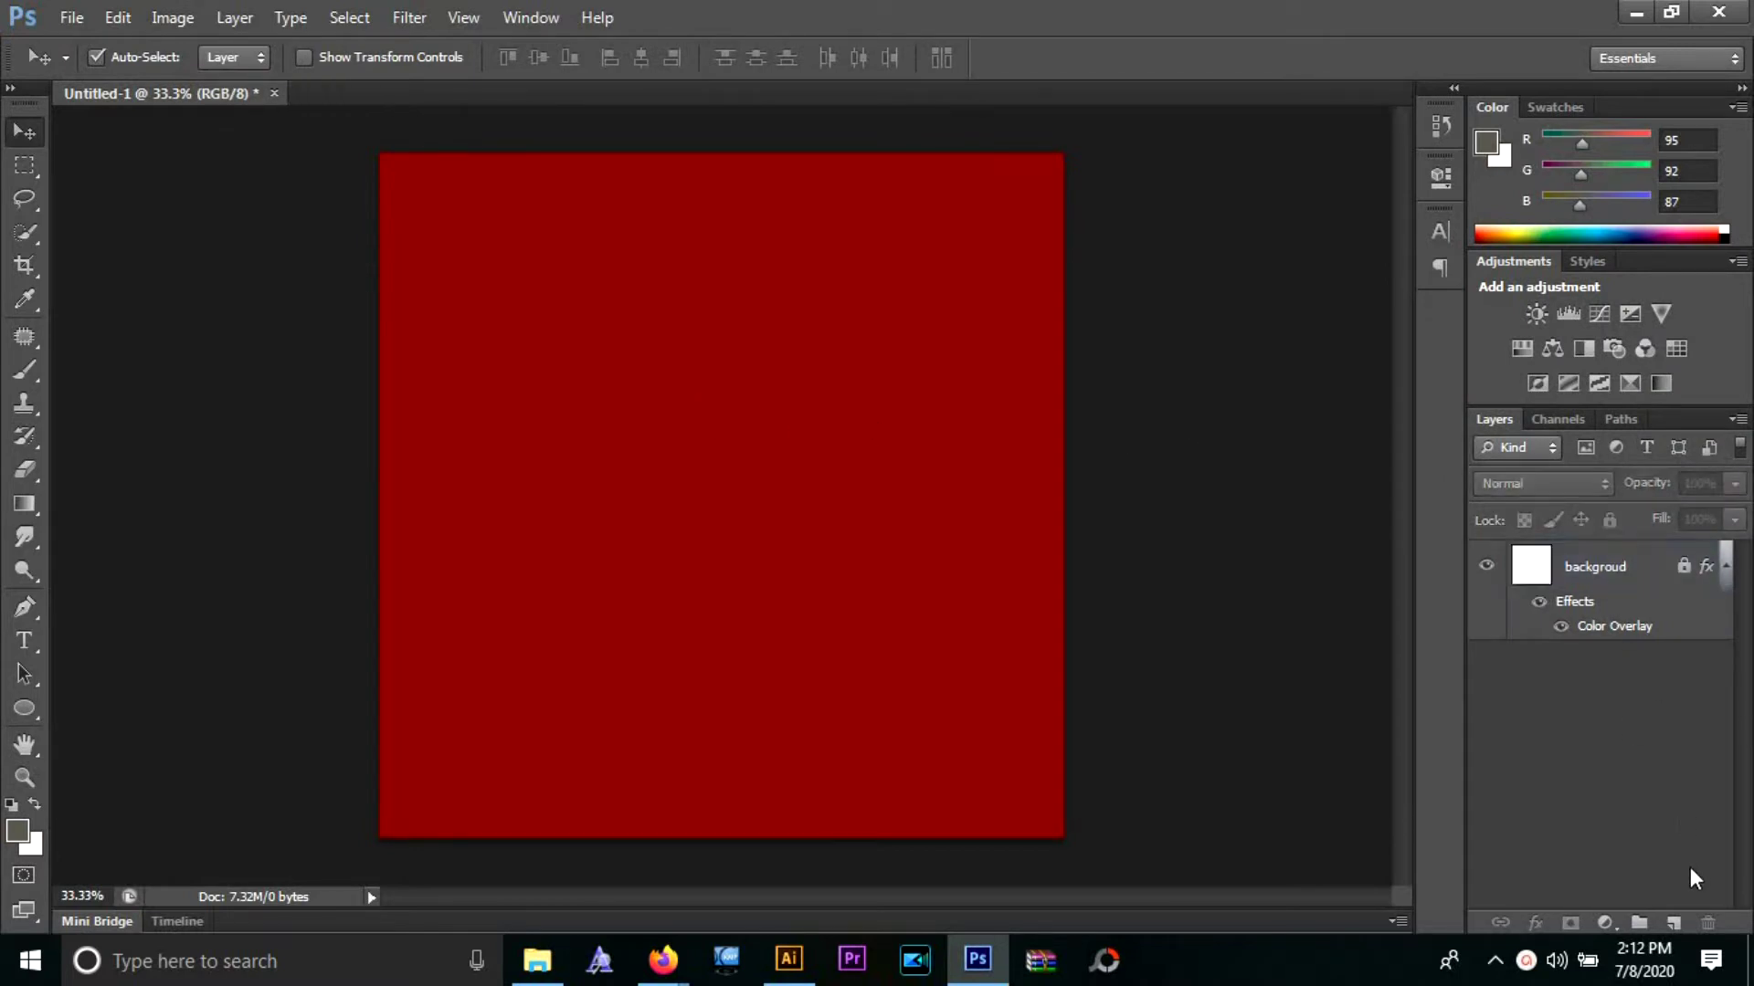
# - Add a new layer and draw a 750 px circle in the upper middle of the canvas
pyautogui.click(1672, 924)
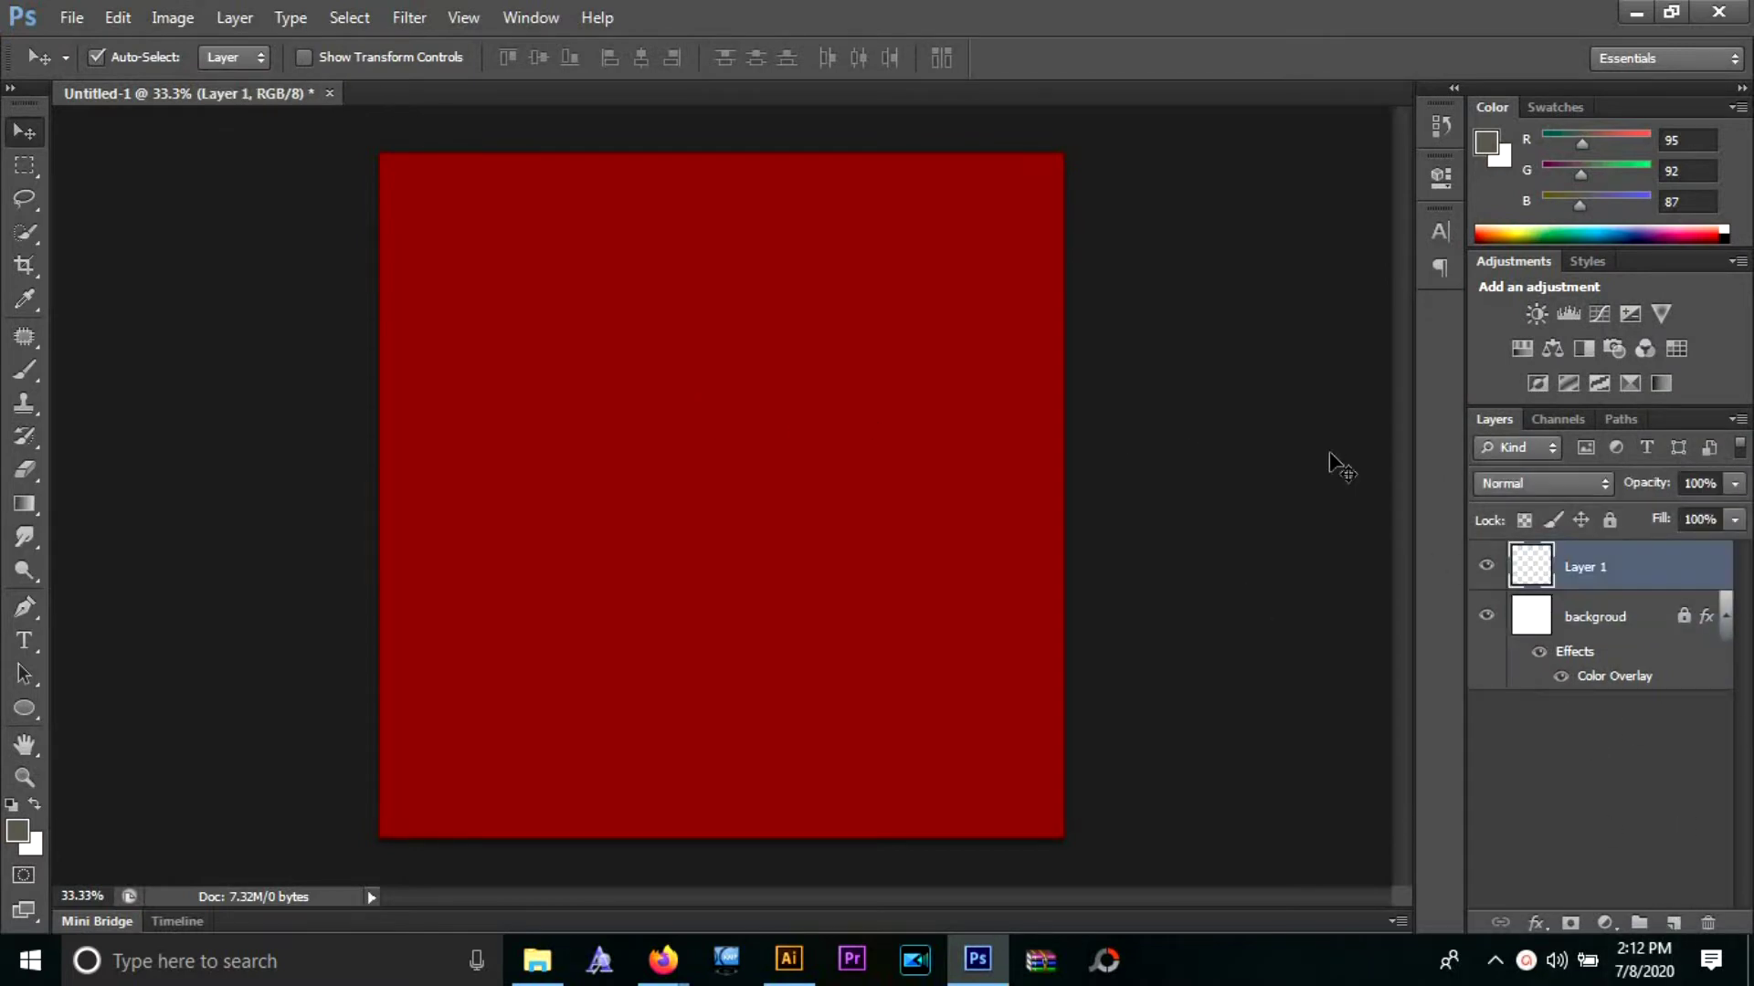
pyautogui.click(29, 703)
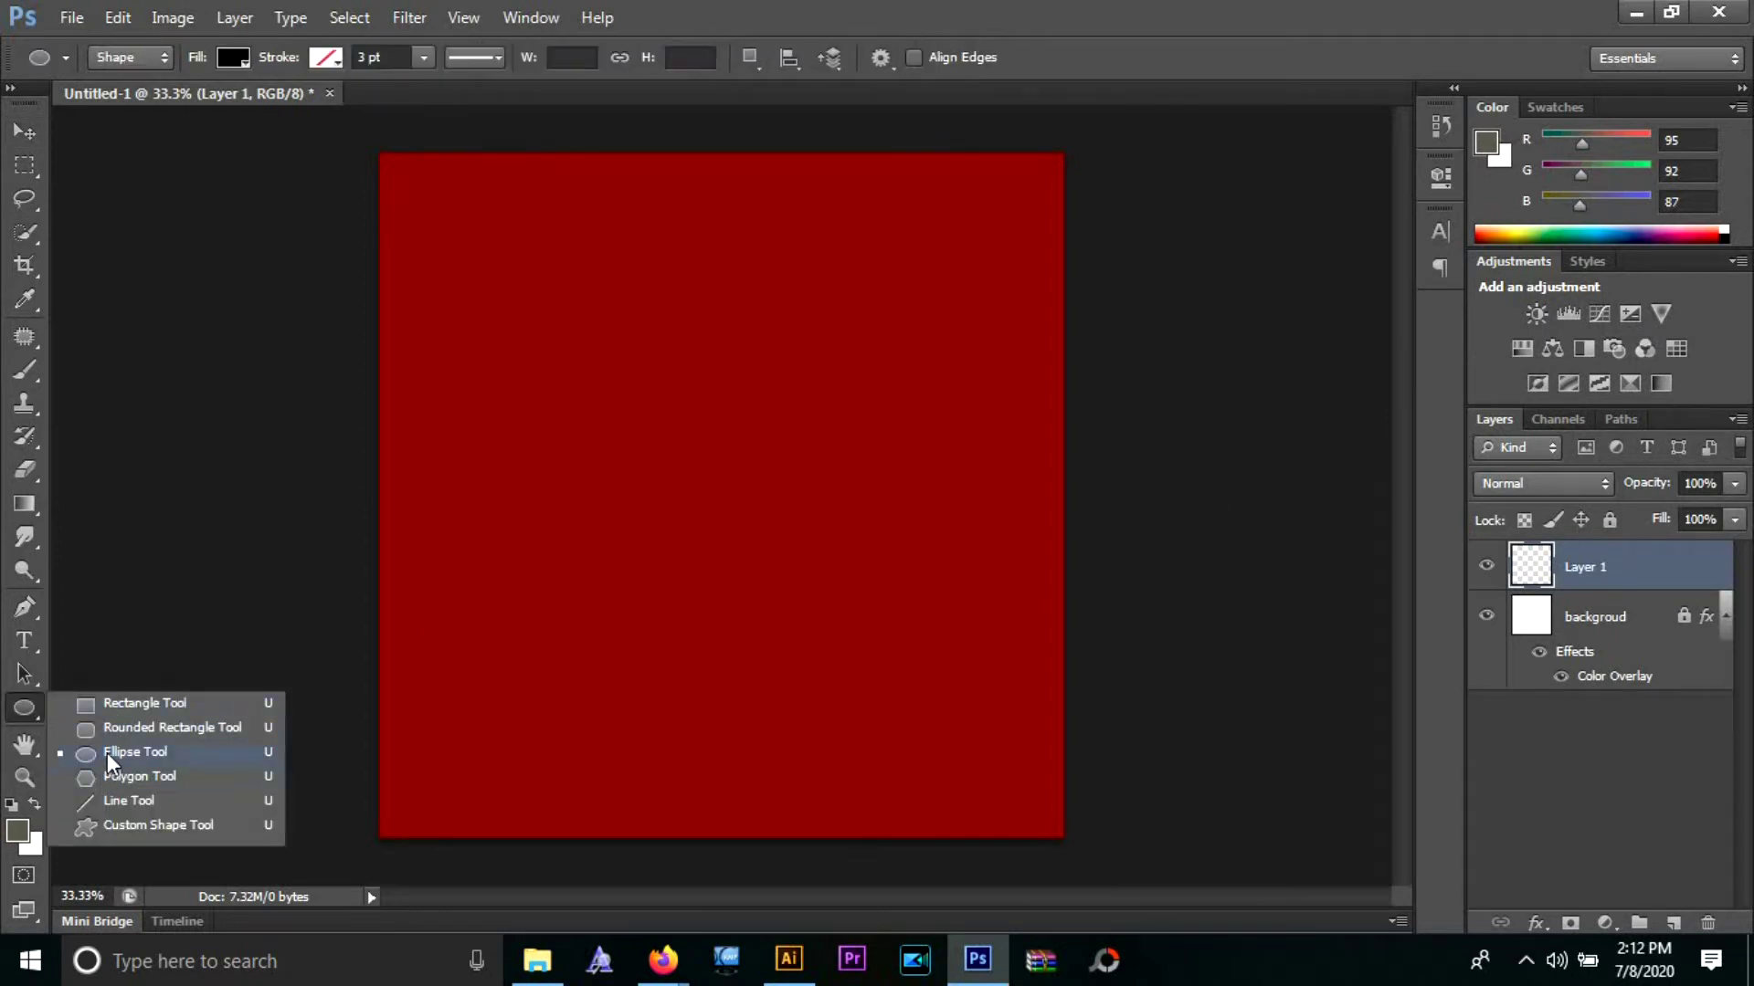
pyautogui.click(107, 753)
pyautogui.moveTo(581, 585); pyautogui.dragTo(904, 266)
# - Fill the Ellipse 1 circle with orange-red #fc734e
pyautogui.doubleClick(1543, 581)
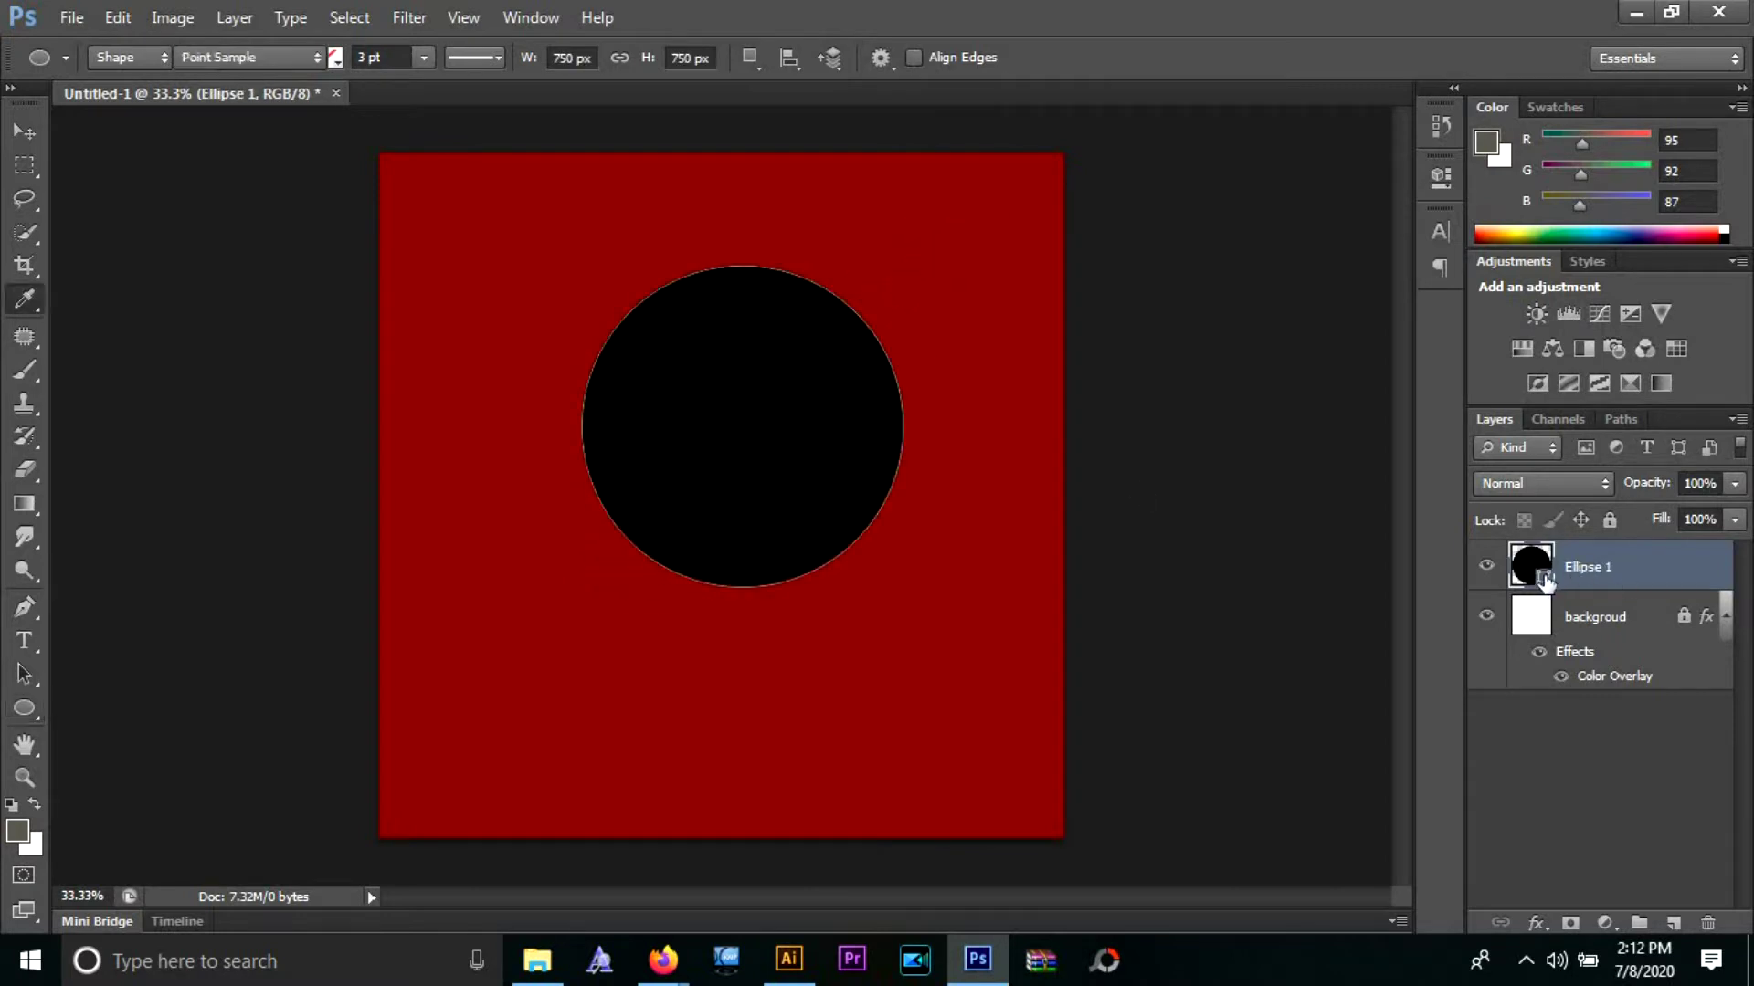
pyautogui.click(1385, 290)
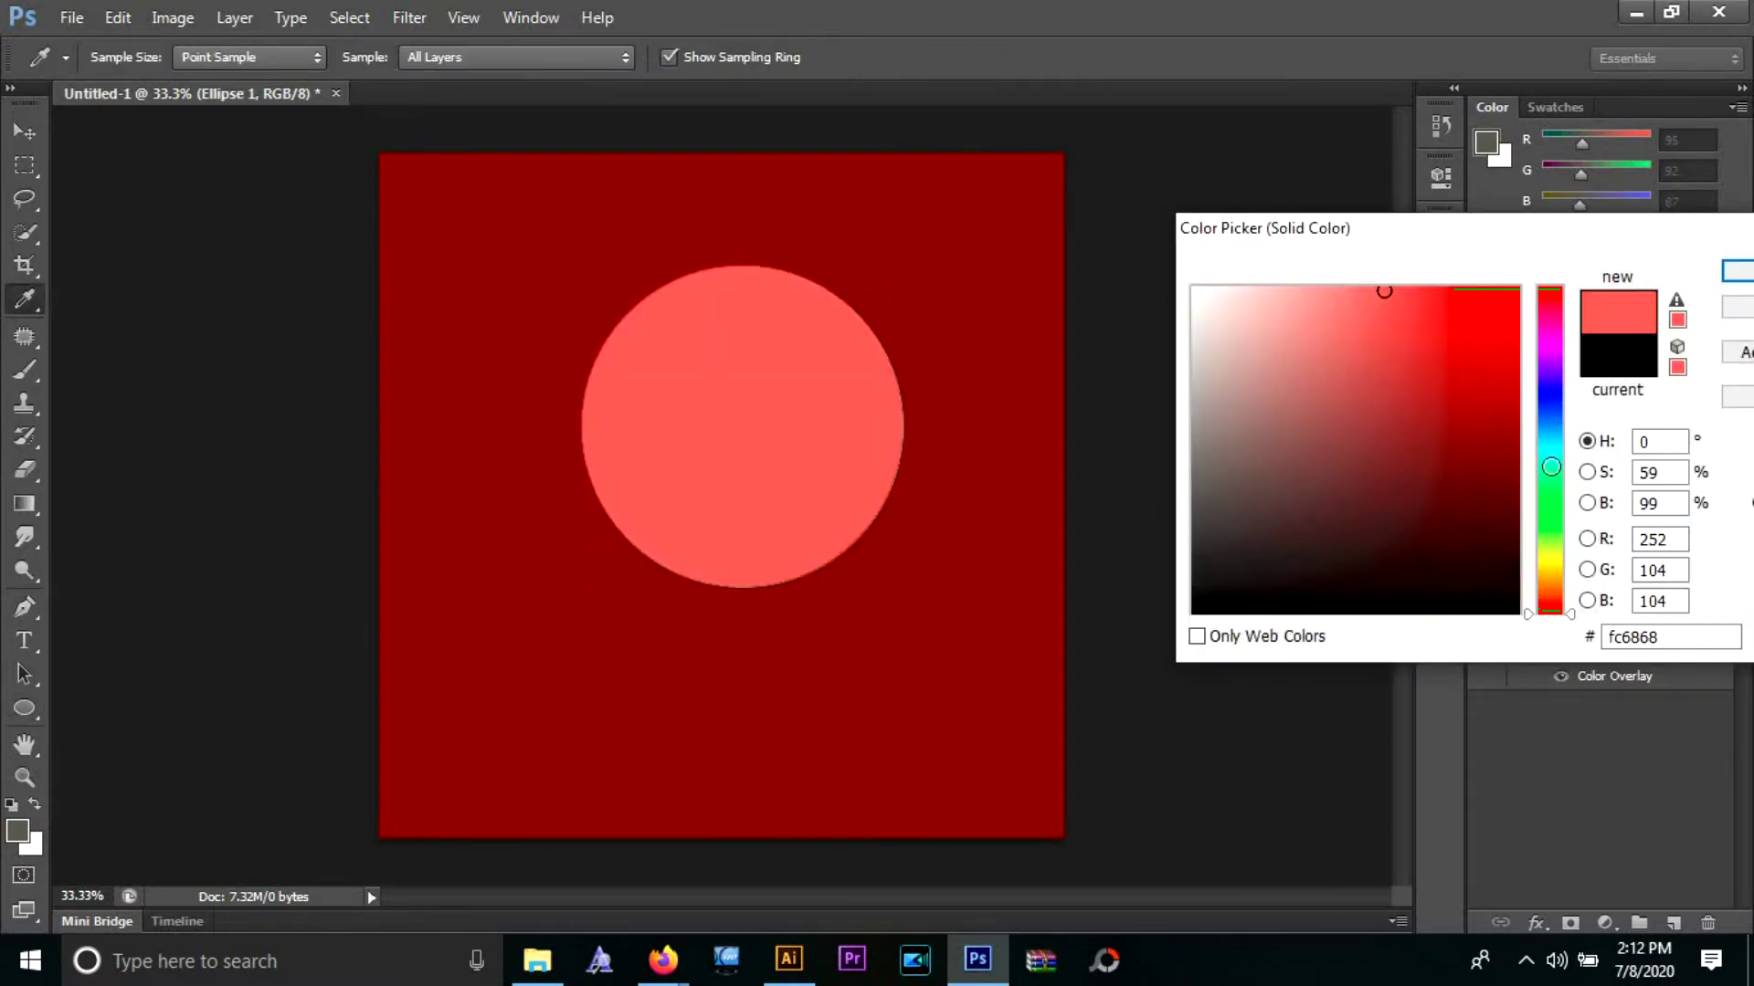
pyautogui.moveTo(1543, 615); pyautogui.dragTo(1530, 605)
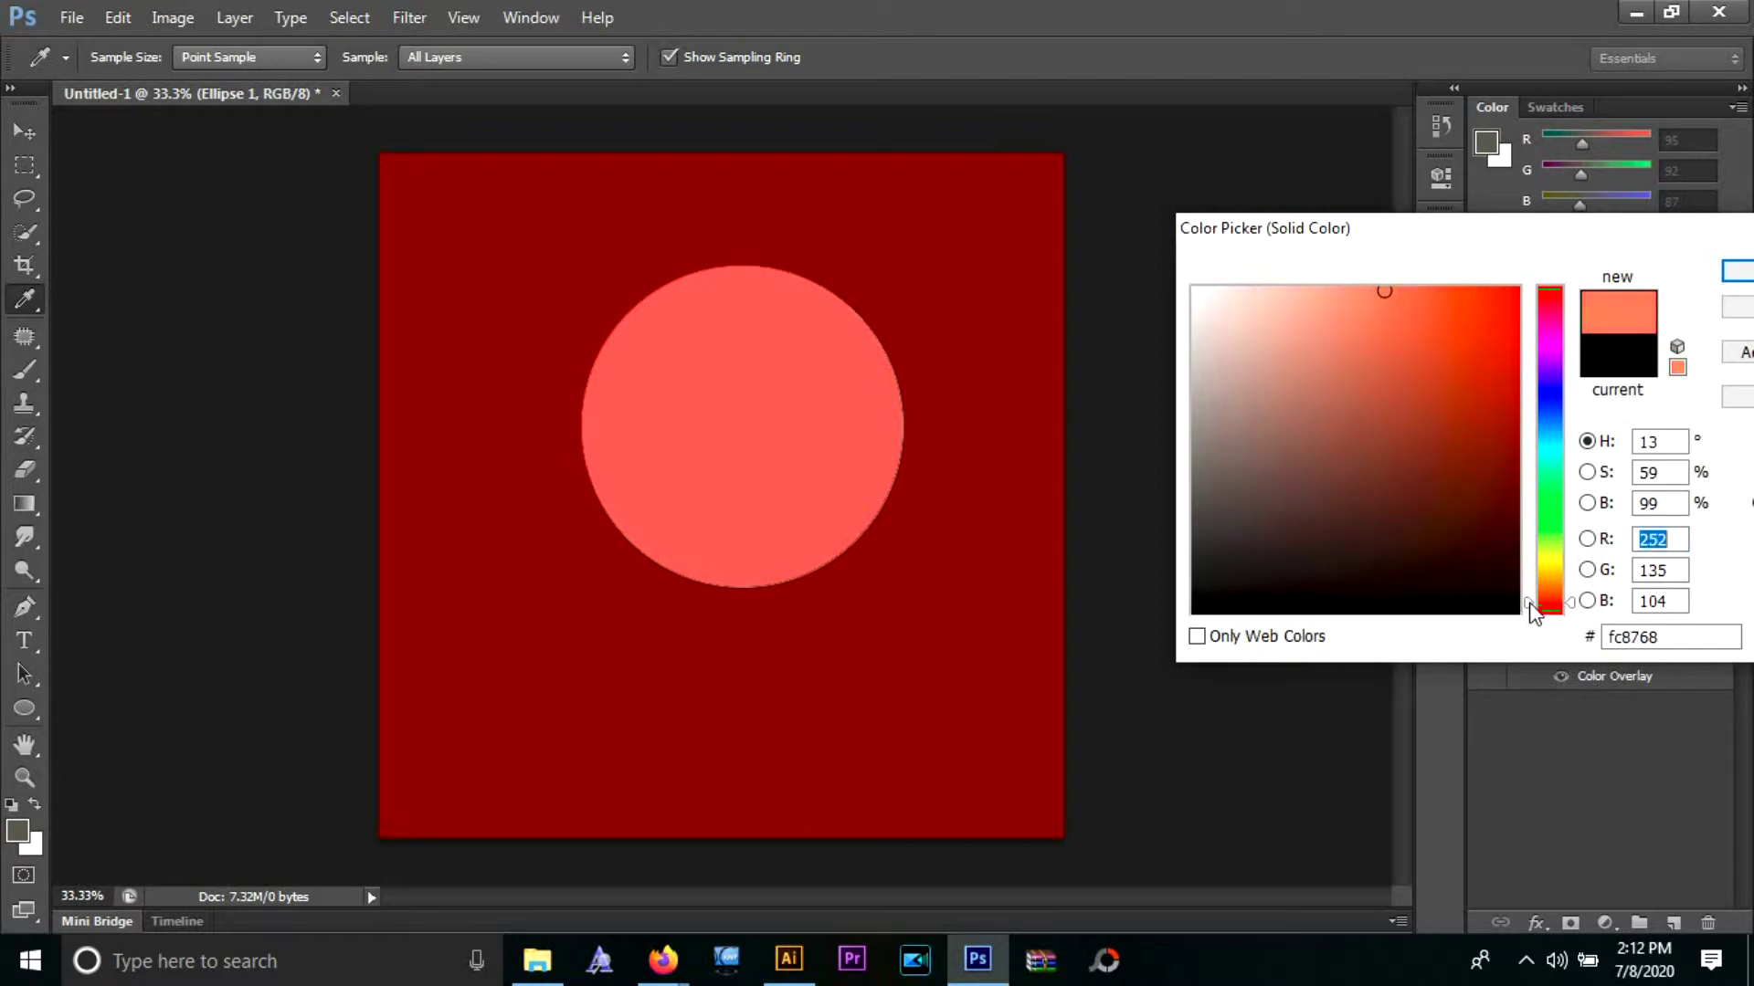
pyautogui.click(1418, 290)
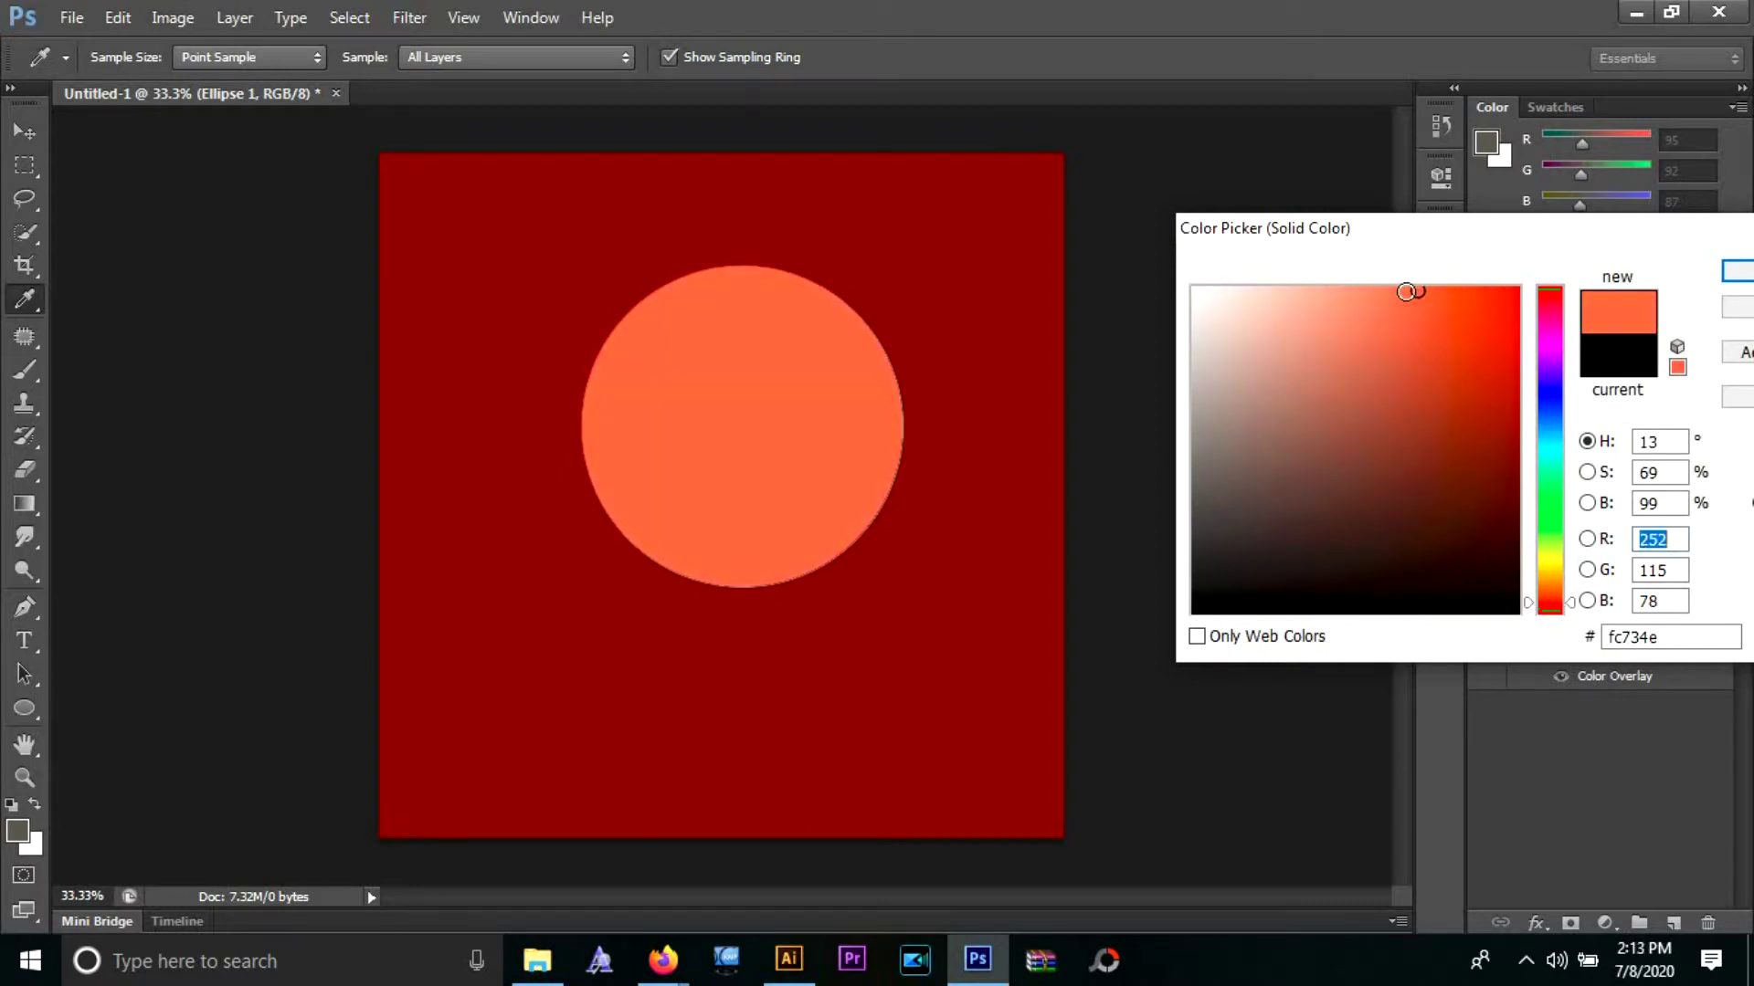
pyautogui.click(1406, 291)
pyautogui.click(1731, 272)
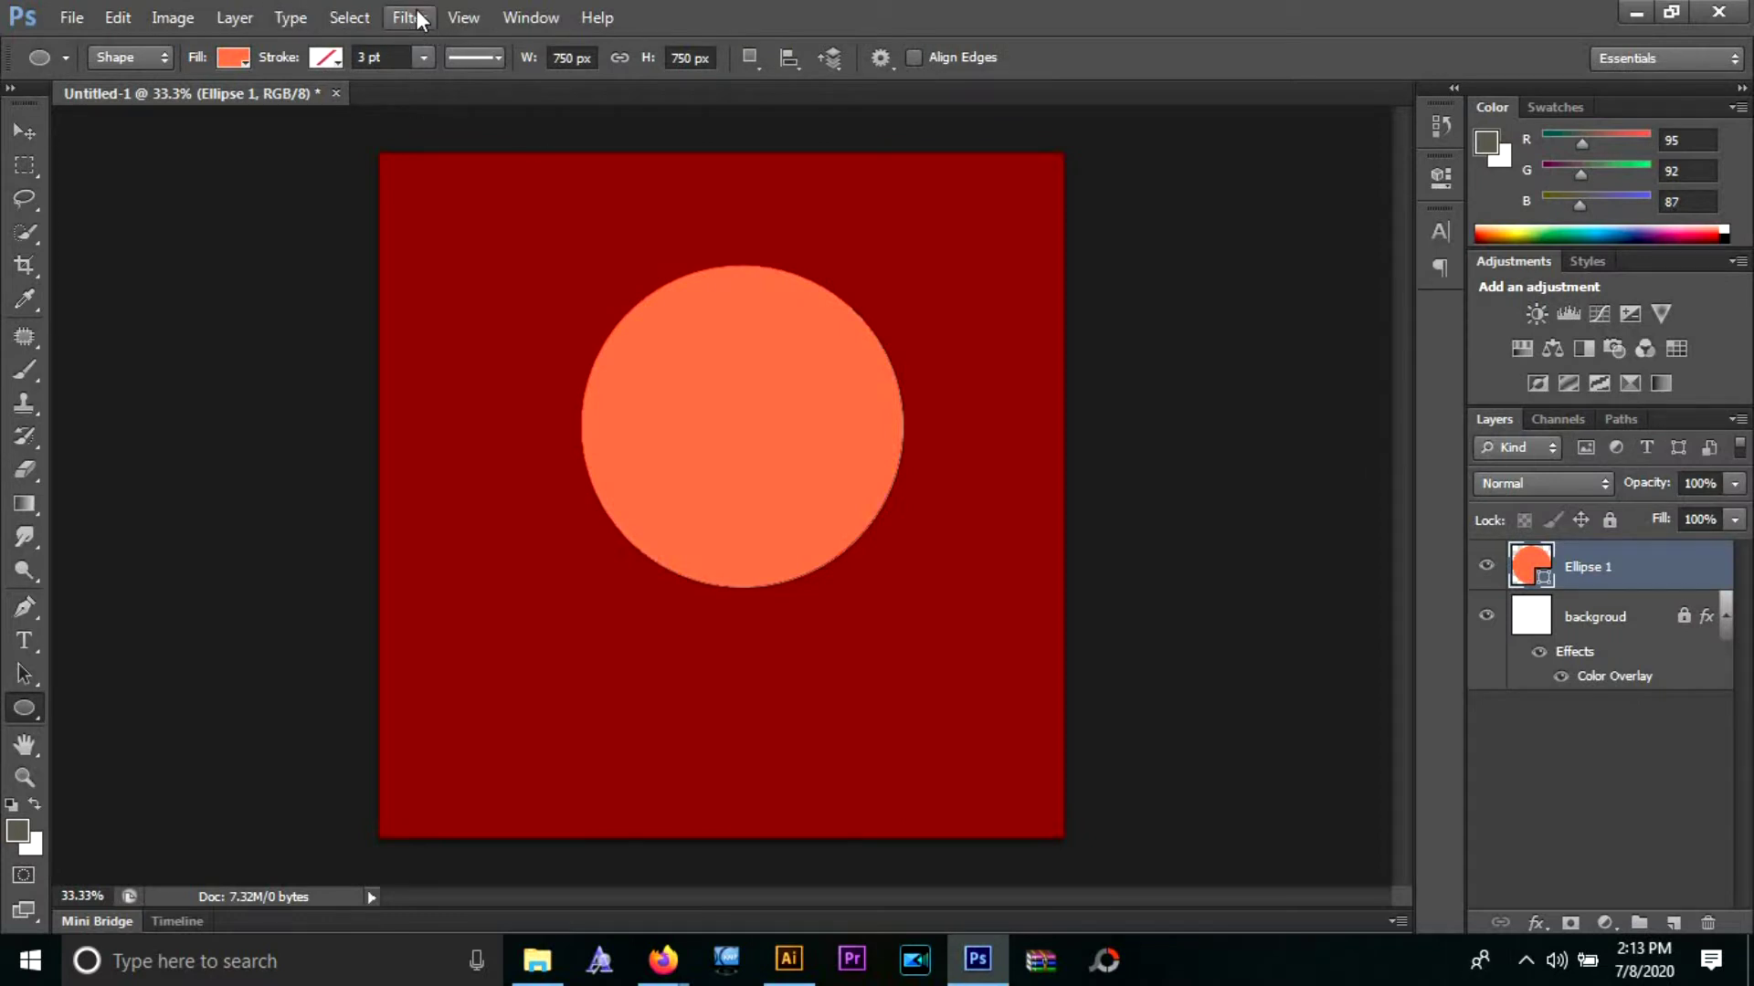
pyautogui.click(418, 18)
# - Rasterize Ellipse 1 and apply a 407.4 px Gaussian Blur to it
pyautogui.moveTo(568, 277)
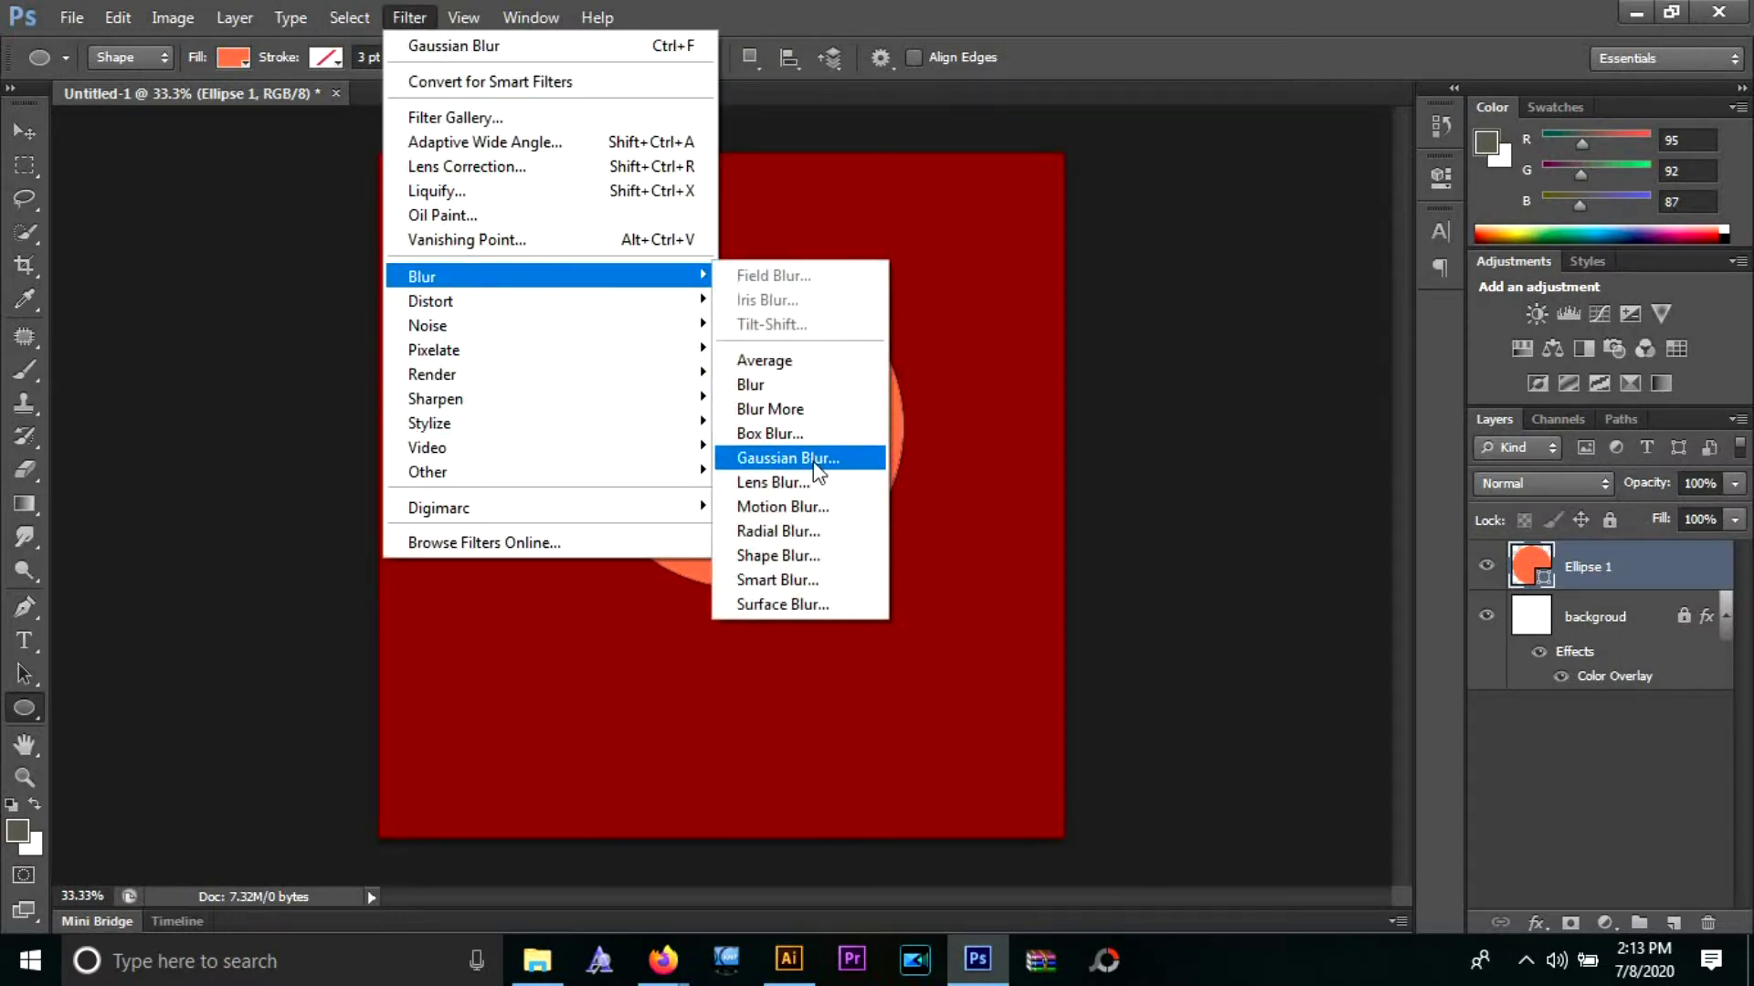
pyautogui.click(816, 460)
pyautogui.click(848, 386)
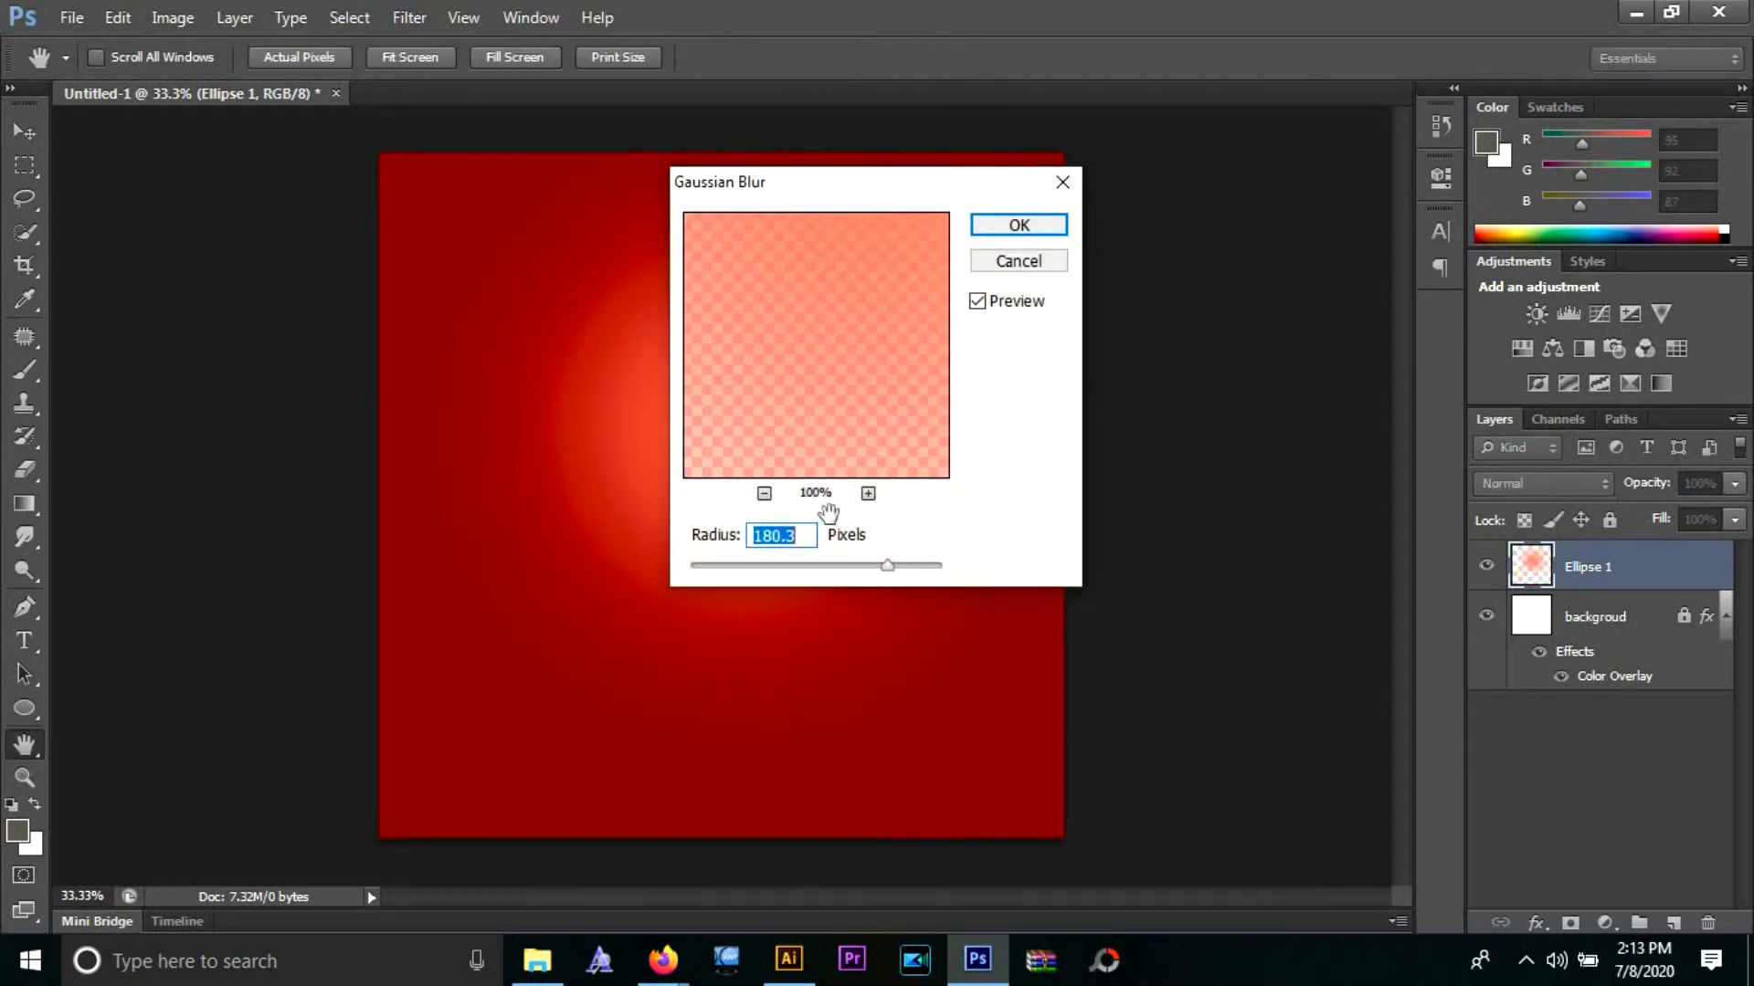
pyautogui.moveTo(883, 569); pyautogui.dragTo(911, 571)
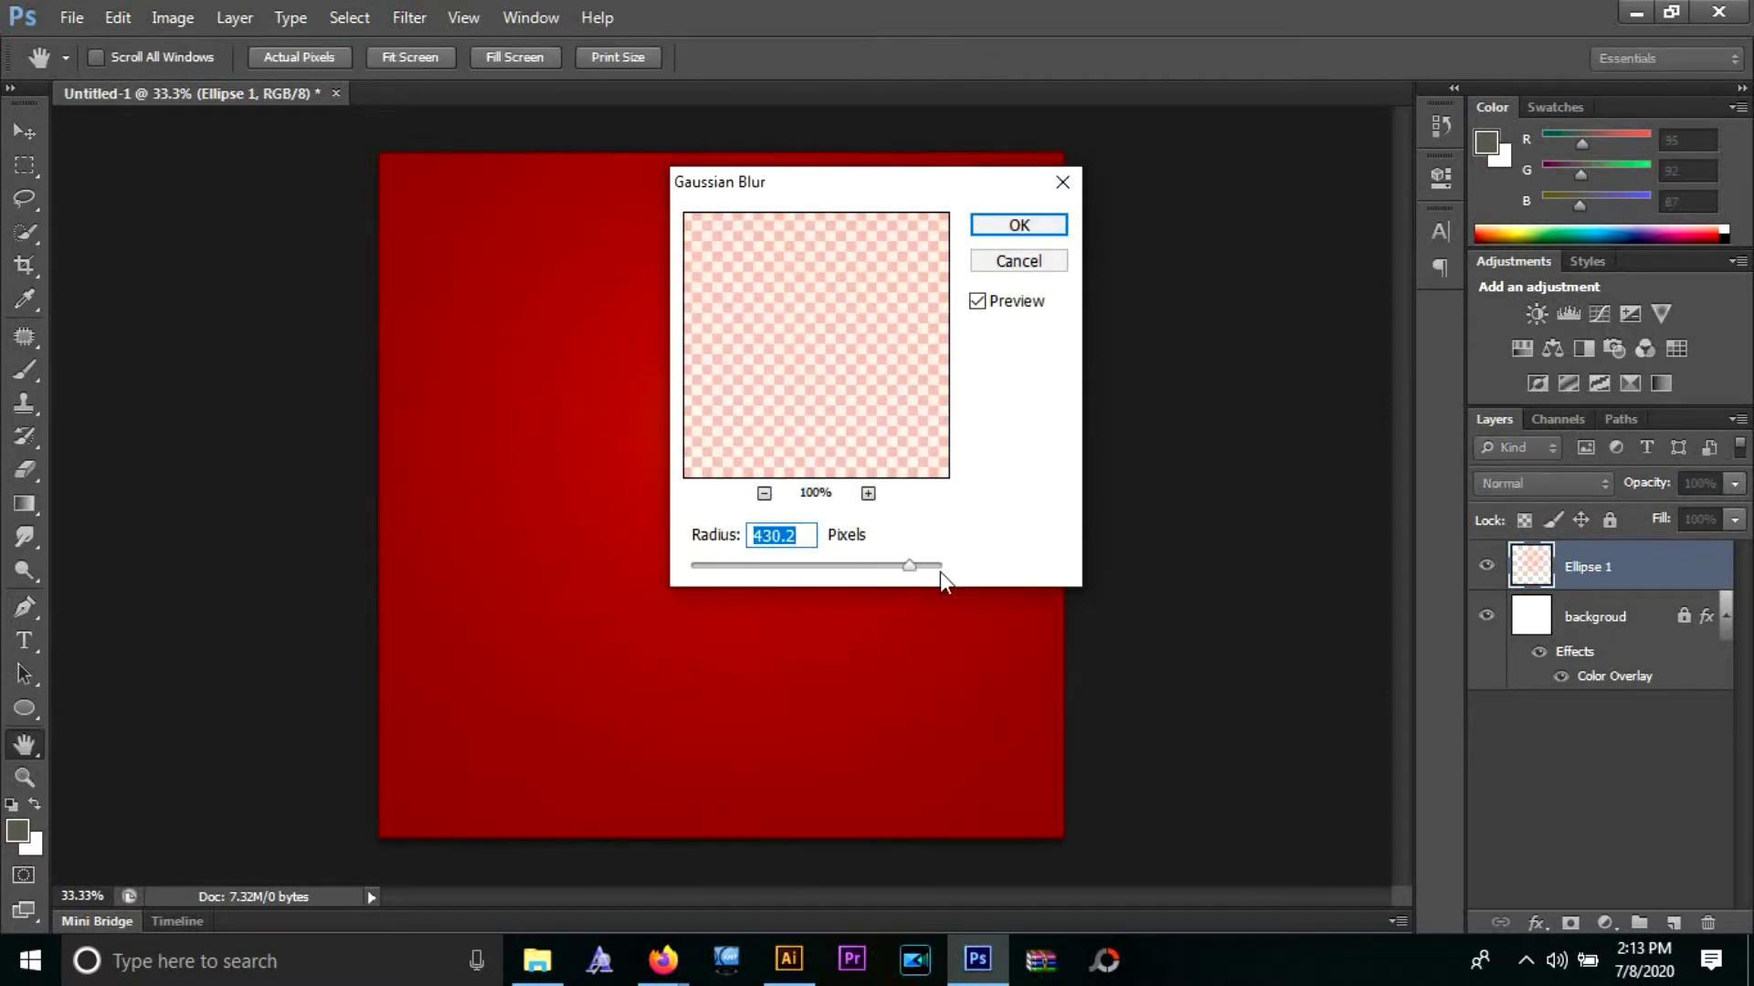
pyautogui.moveTo(914, 565); pyautogui.dragTo(908, 563)
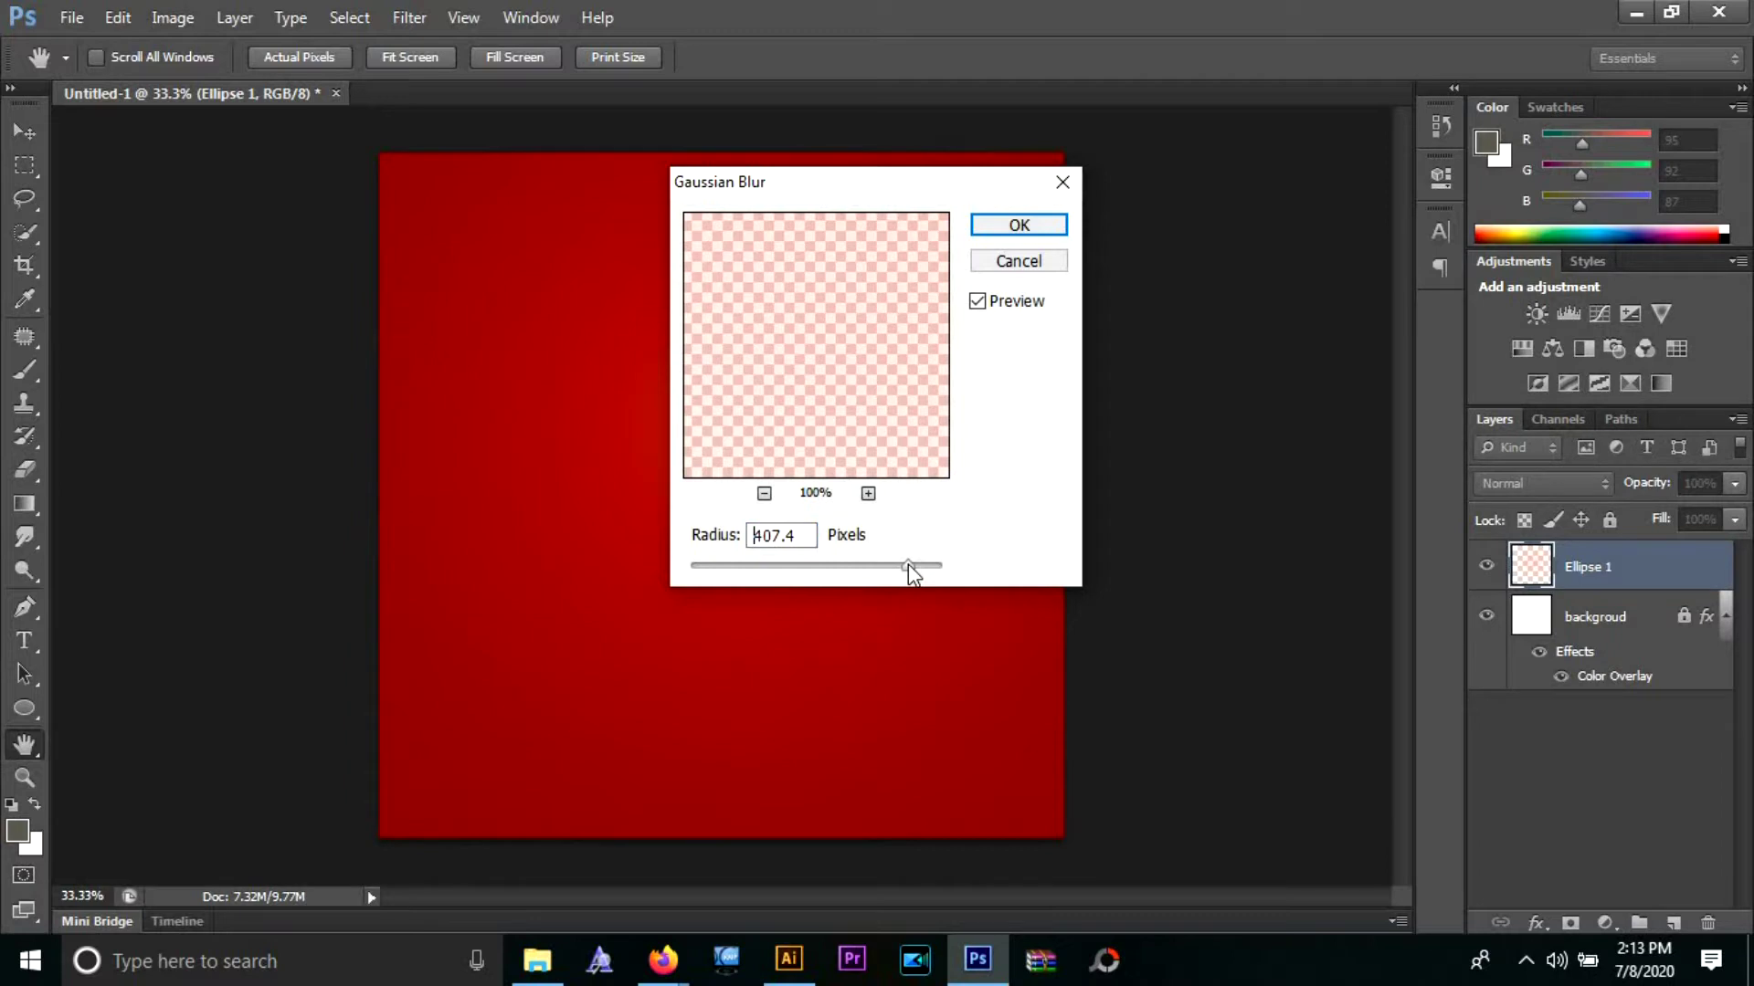
pyautogui.click(1006, 234)
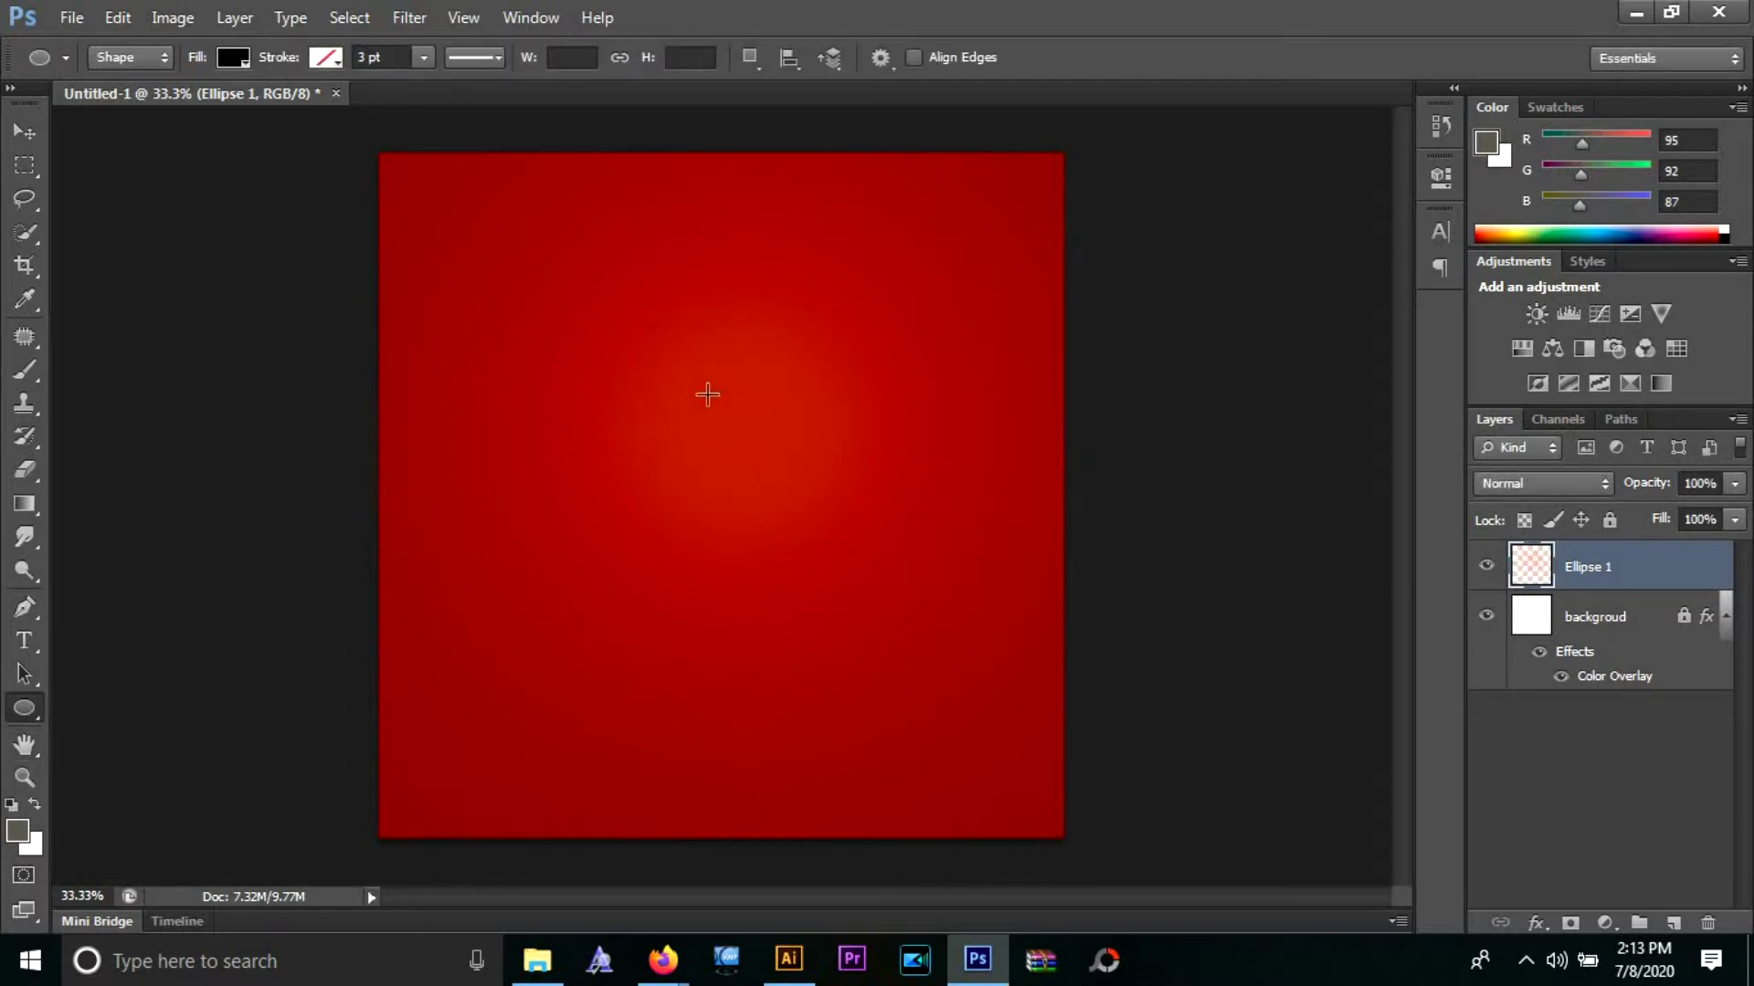
pyautogui.click(24, 133)
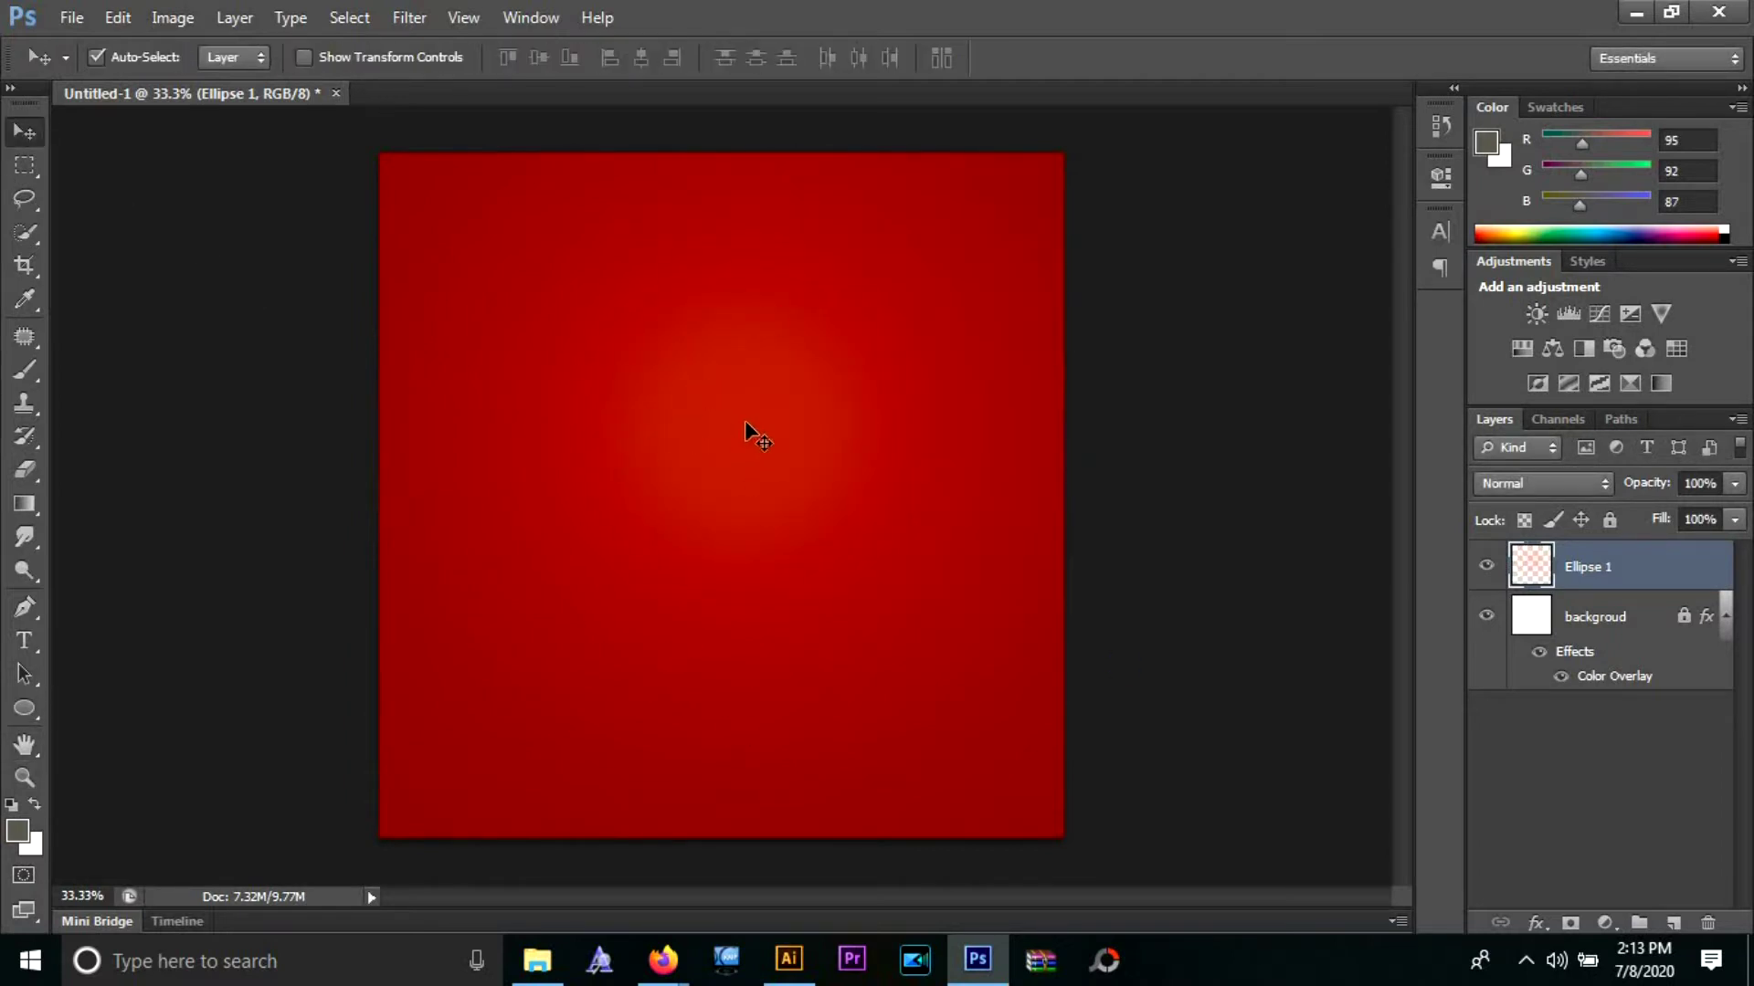
# - Scale the blurred glow to about 177% and move it toward the upper-left corner
pyautogui.hotkey('ctrl', 't')
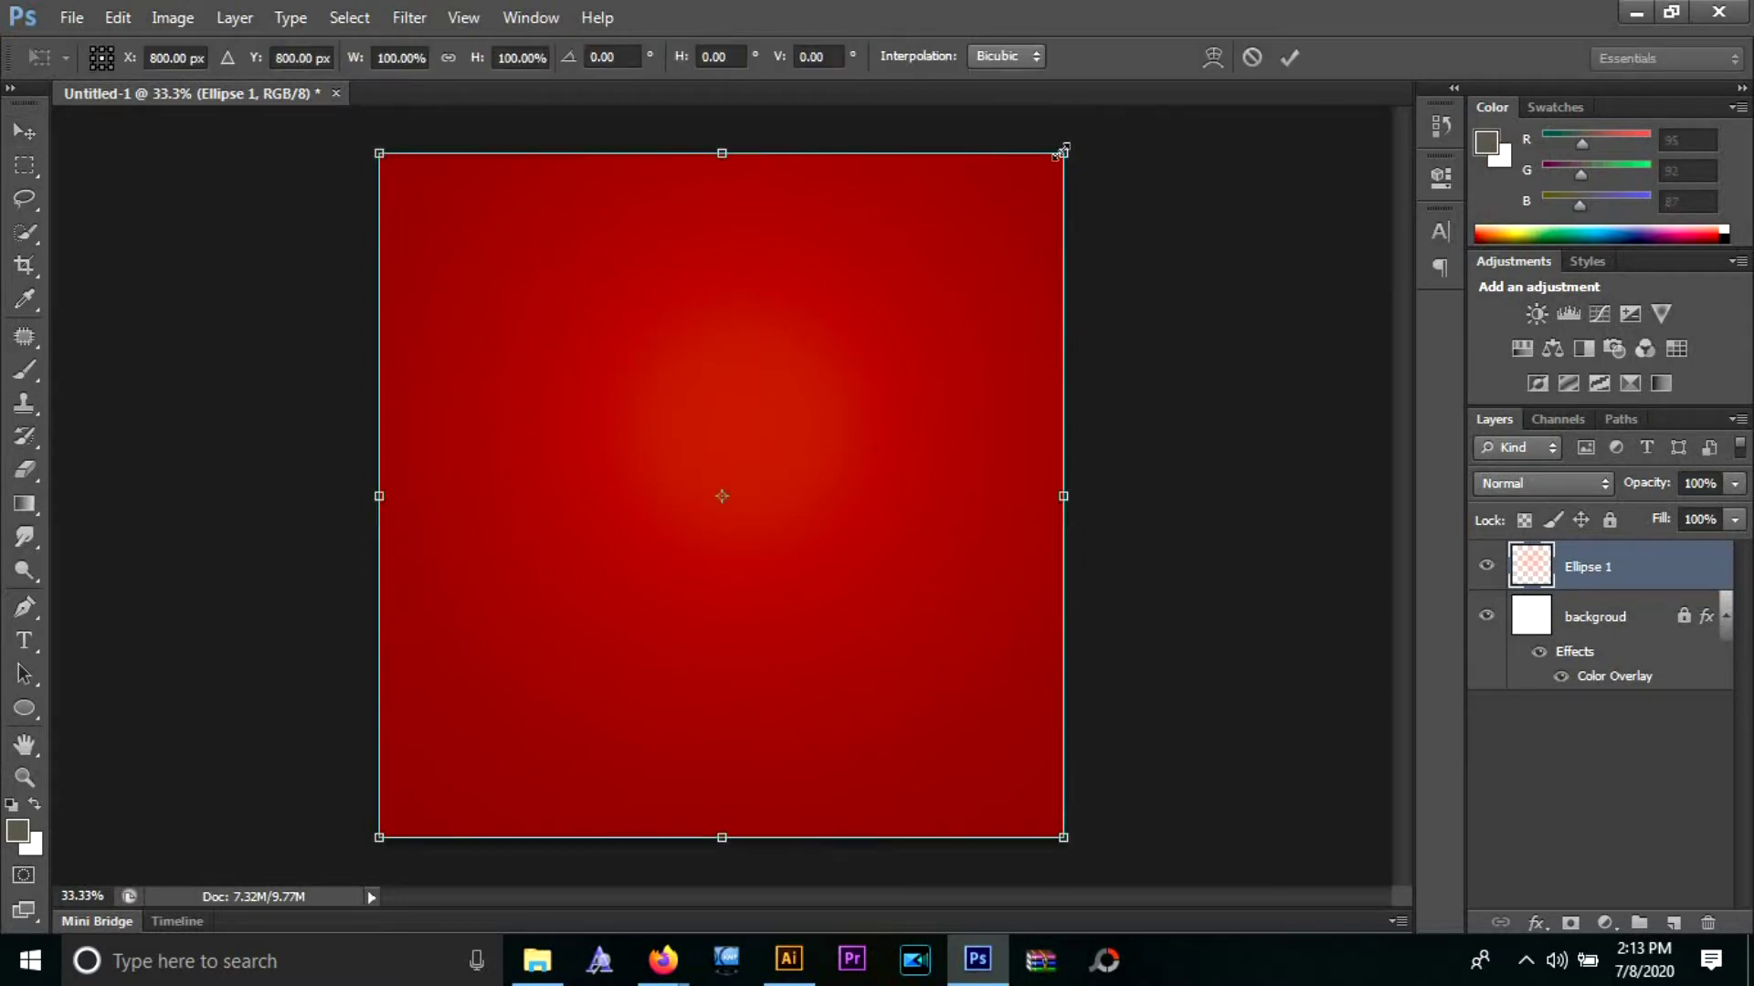
pyautogui.moveTo(1061, 151); pyautogui.dragTo(1167, 46)
pyautogui.moveTo(893, 430); pyautogui.dragTo(528, 347)
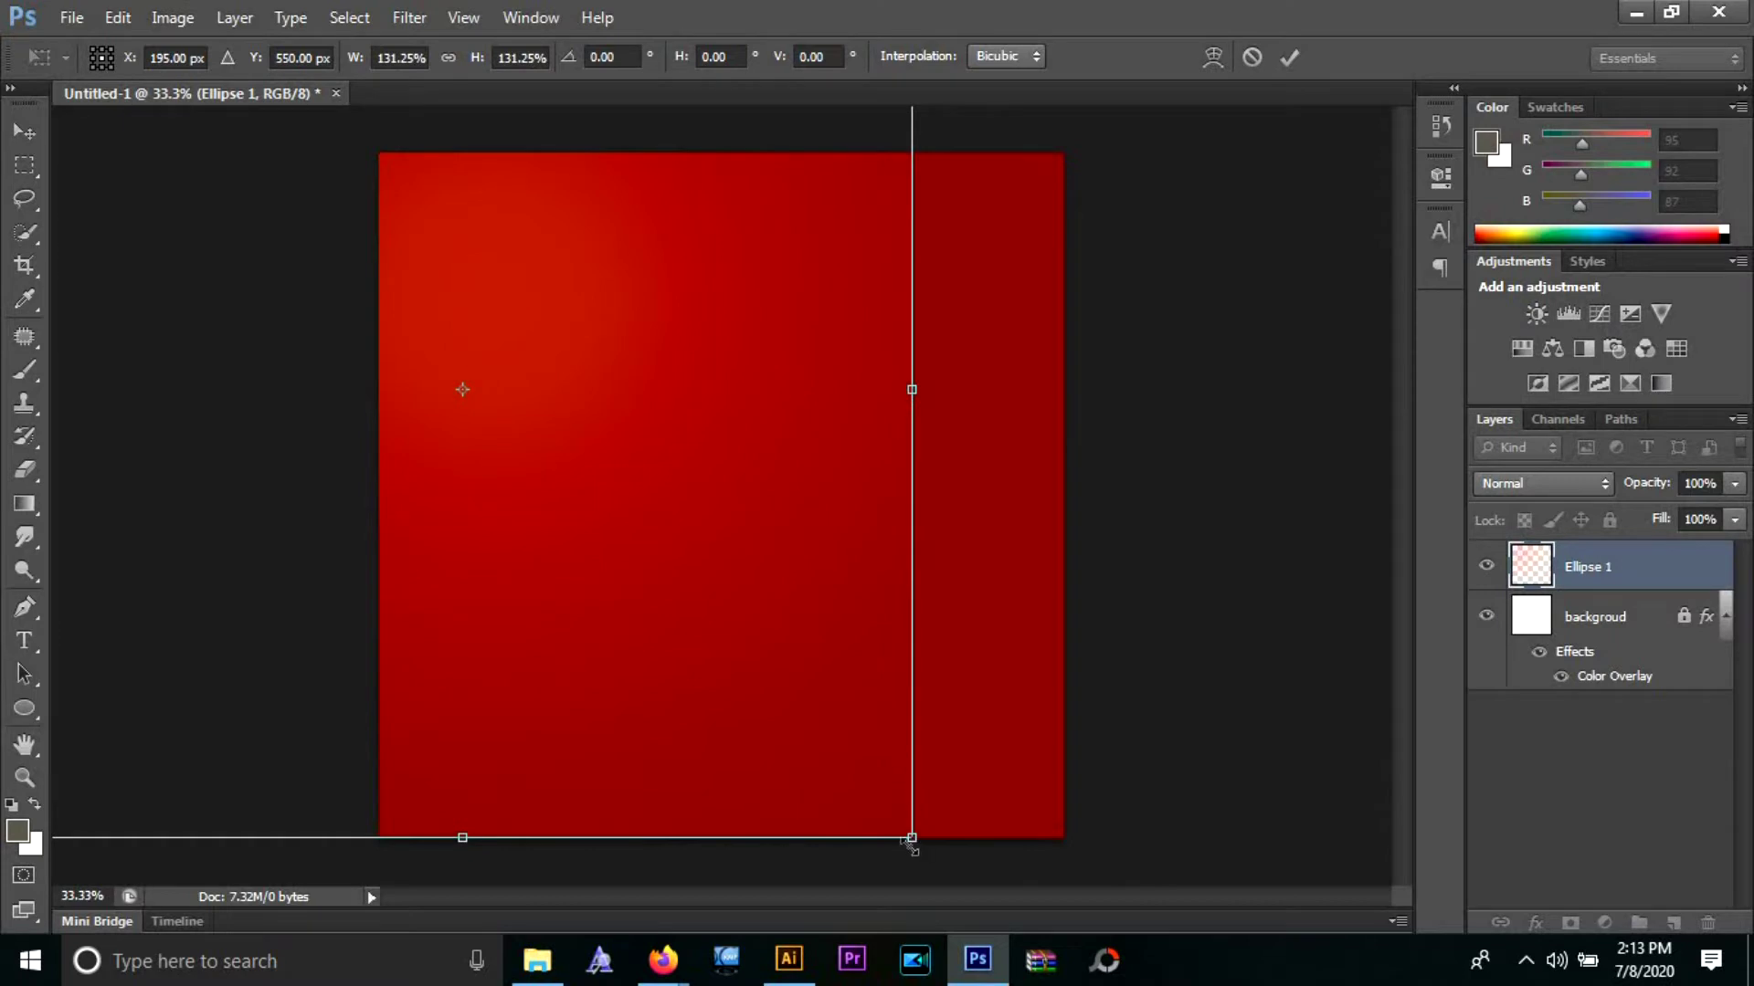
pyautogui.moveTo(912, 839); pyautogui.dragTo(1096, 884)
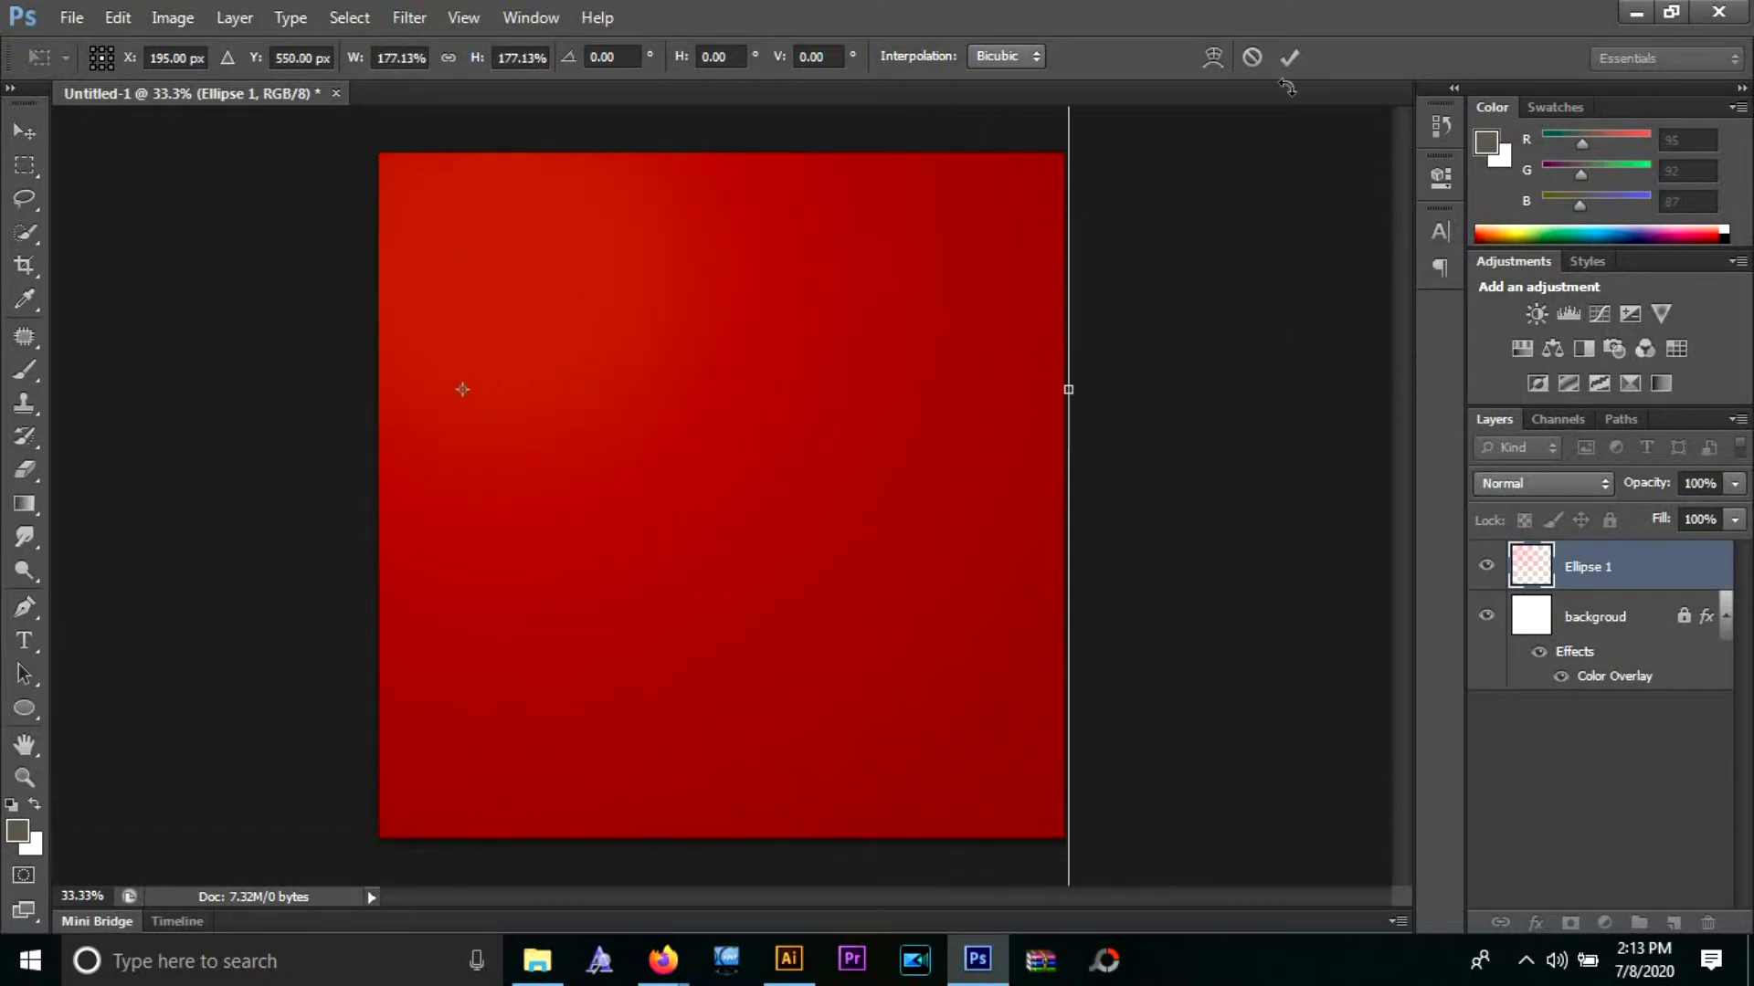
pyautogui.click(1289, 57)
pyautogui.click(1245, 250)
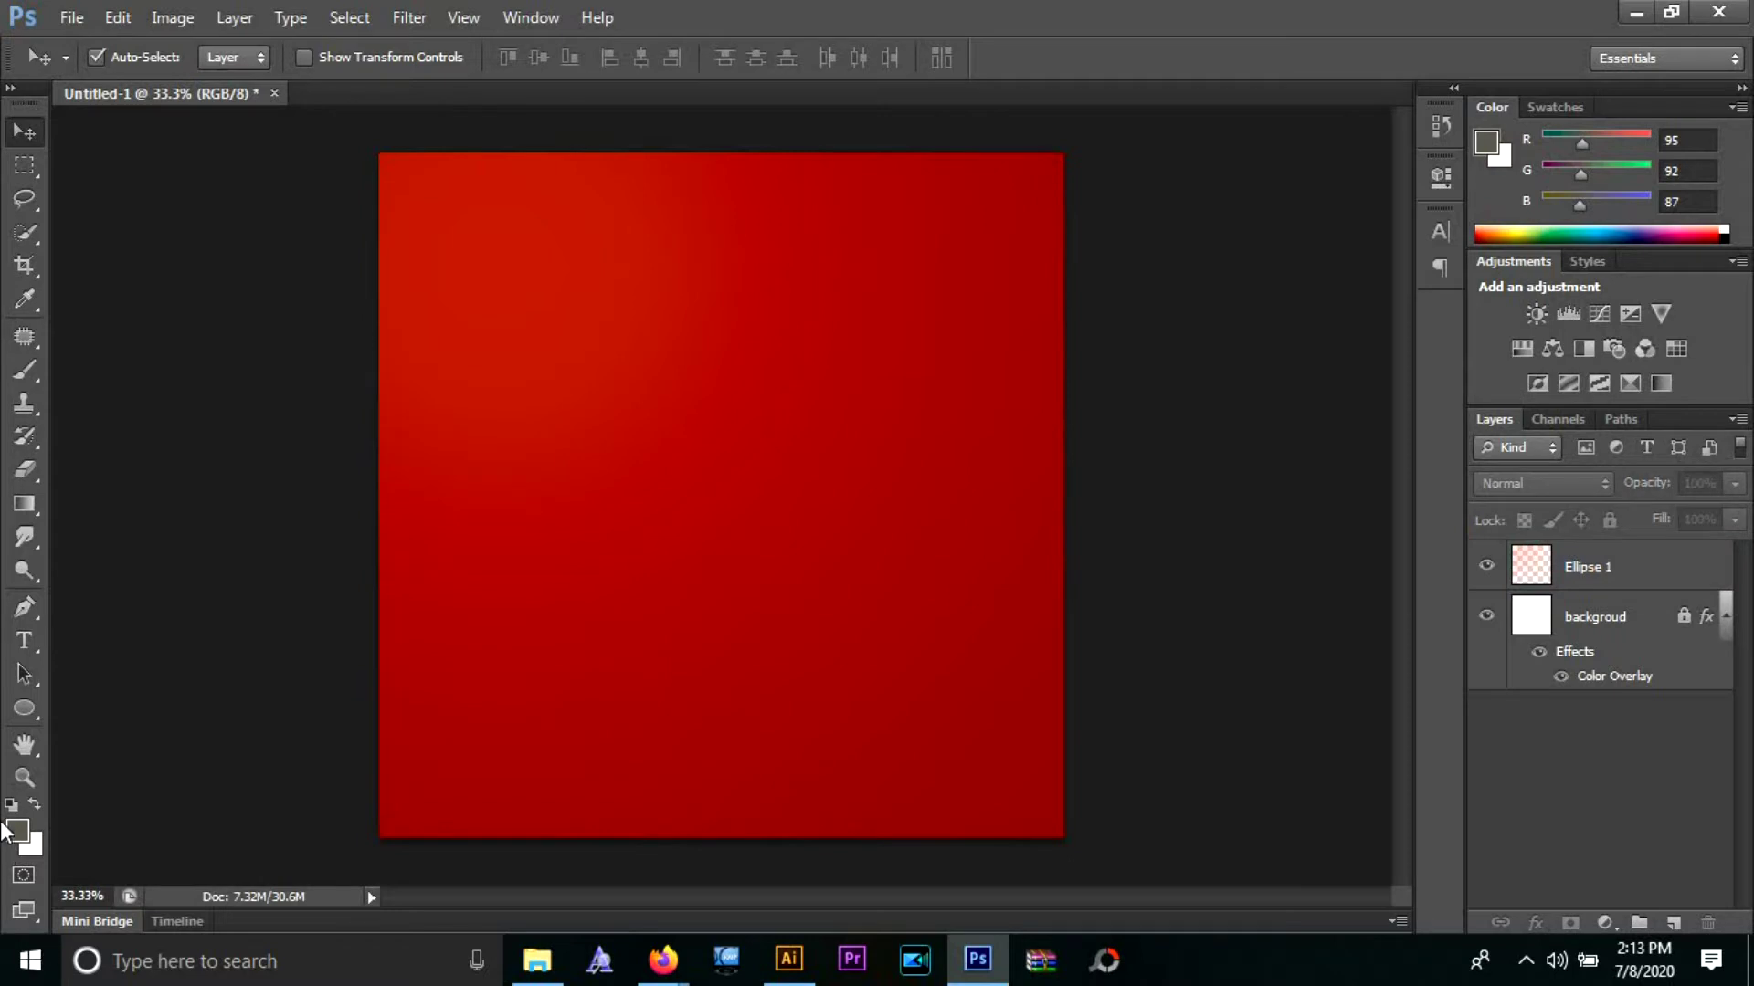
pyautogui.click(1616, 573)
# - Lock Ellipse 1 and add a 'hello' text layer near the top-left of the canvas
pyautogui.click(1609, 519)
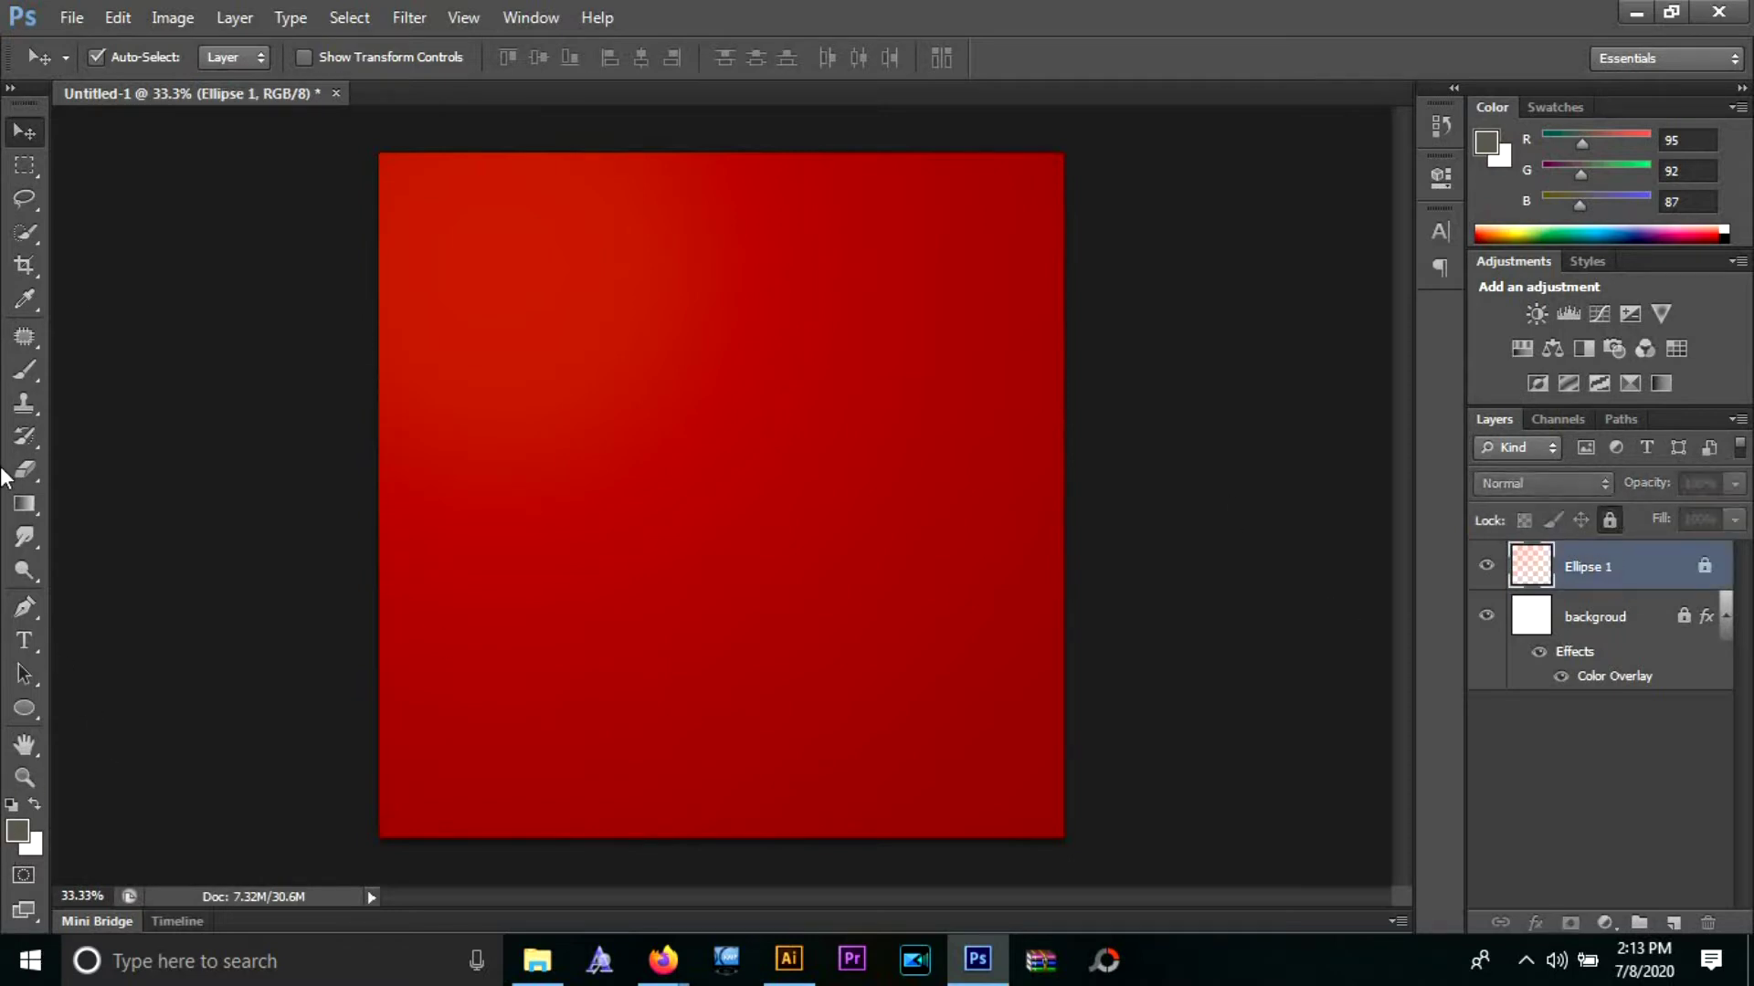
pyautogui.click(25, 640)
pyautogui.click(610, 360)
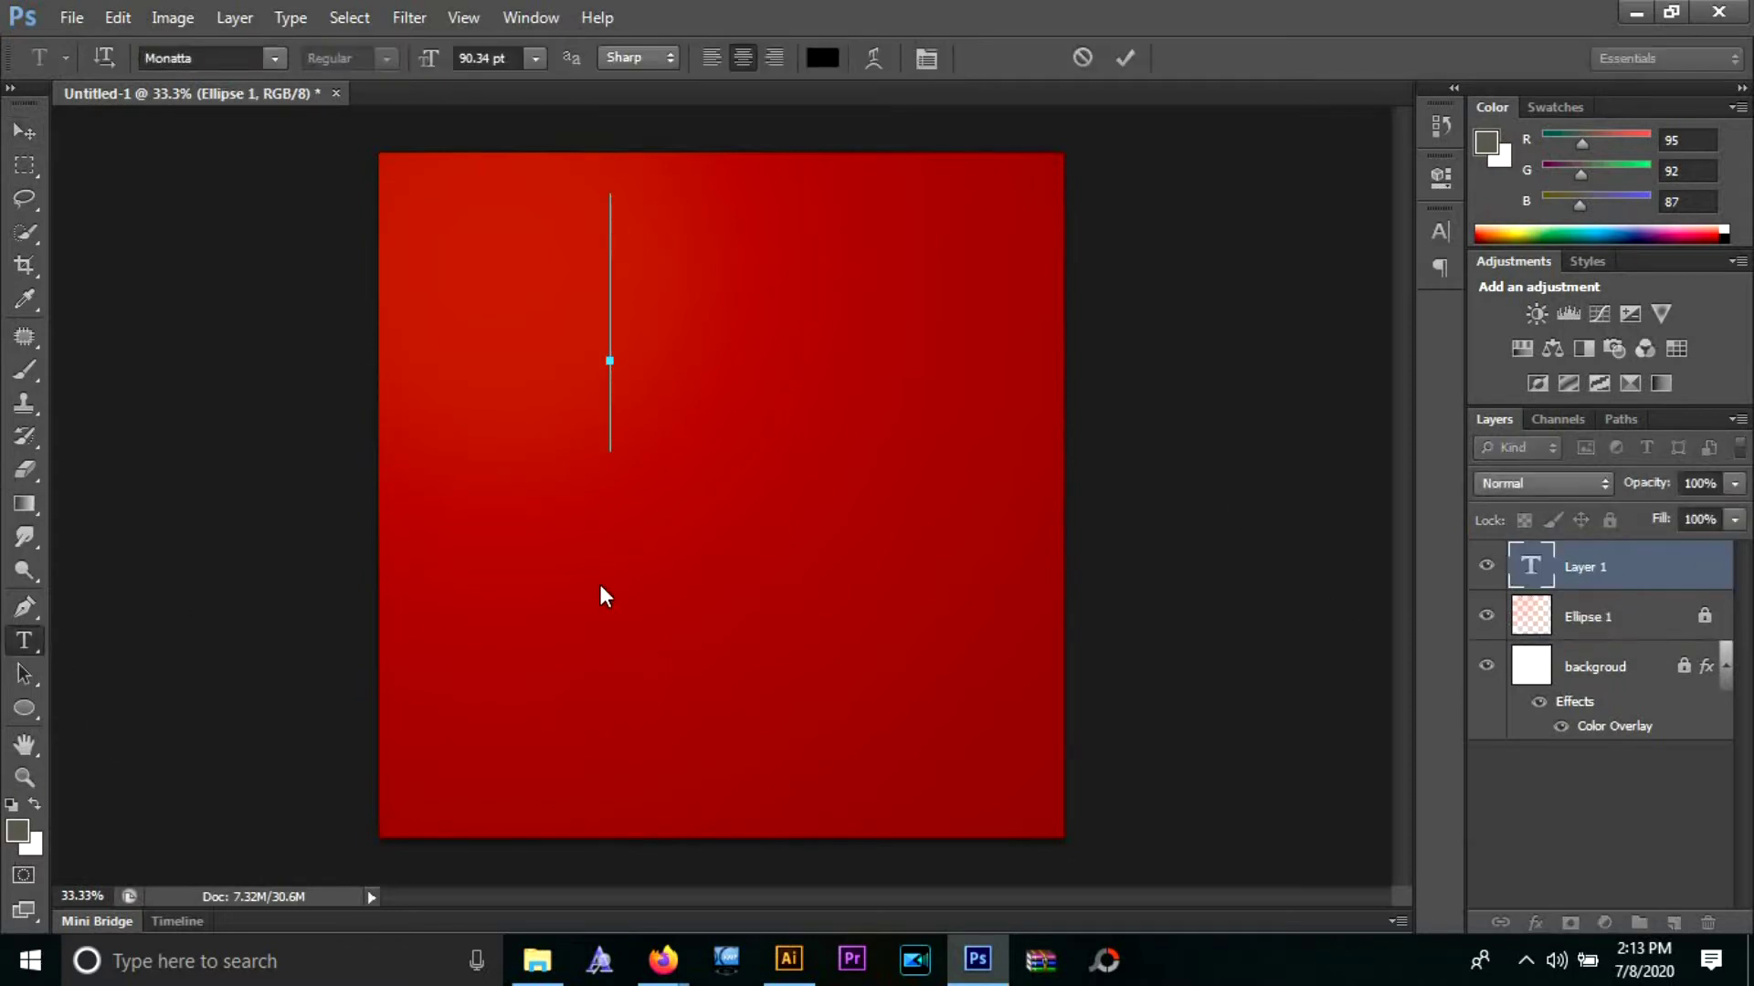
pyautogui.write('h')
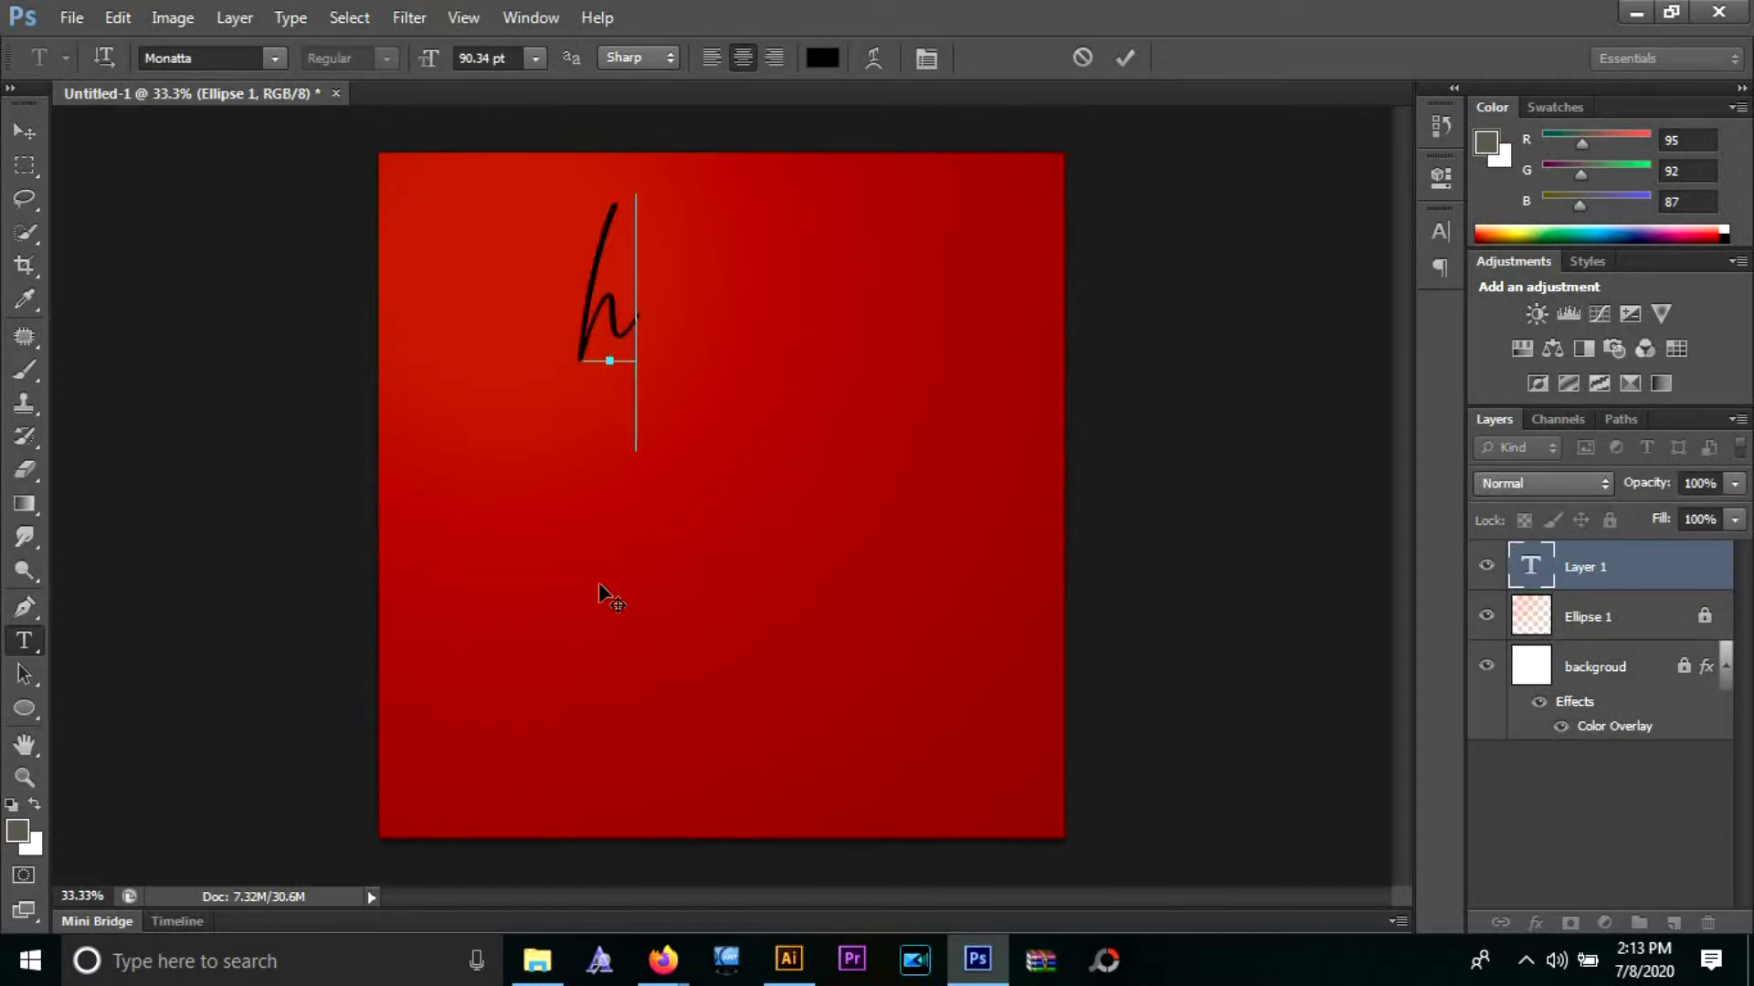
pyautogui.write('ello')
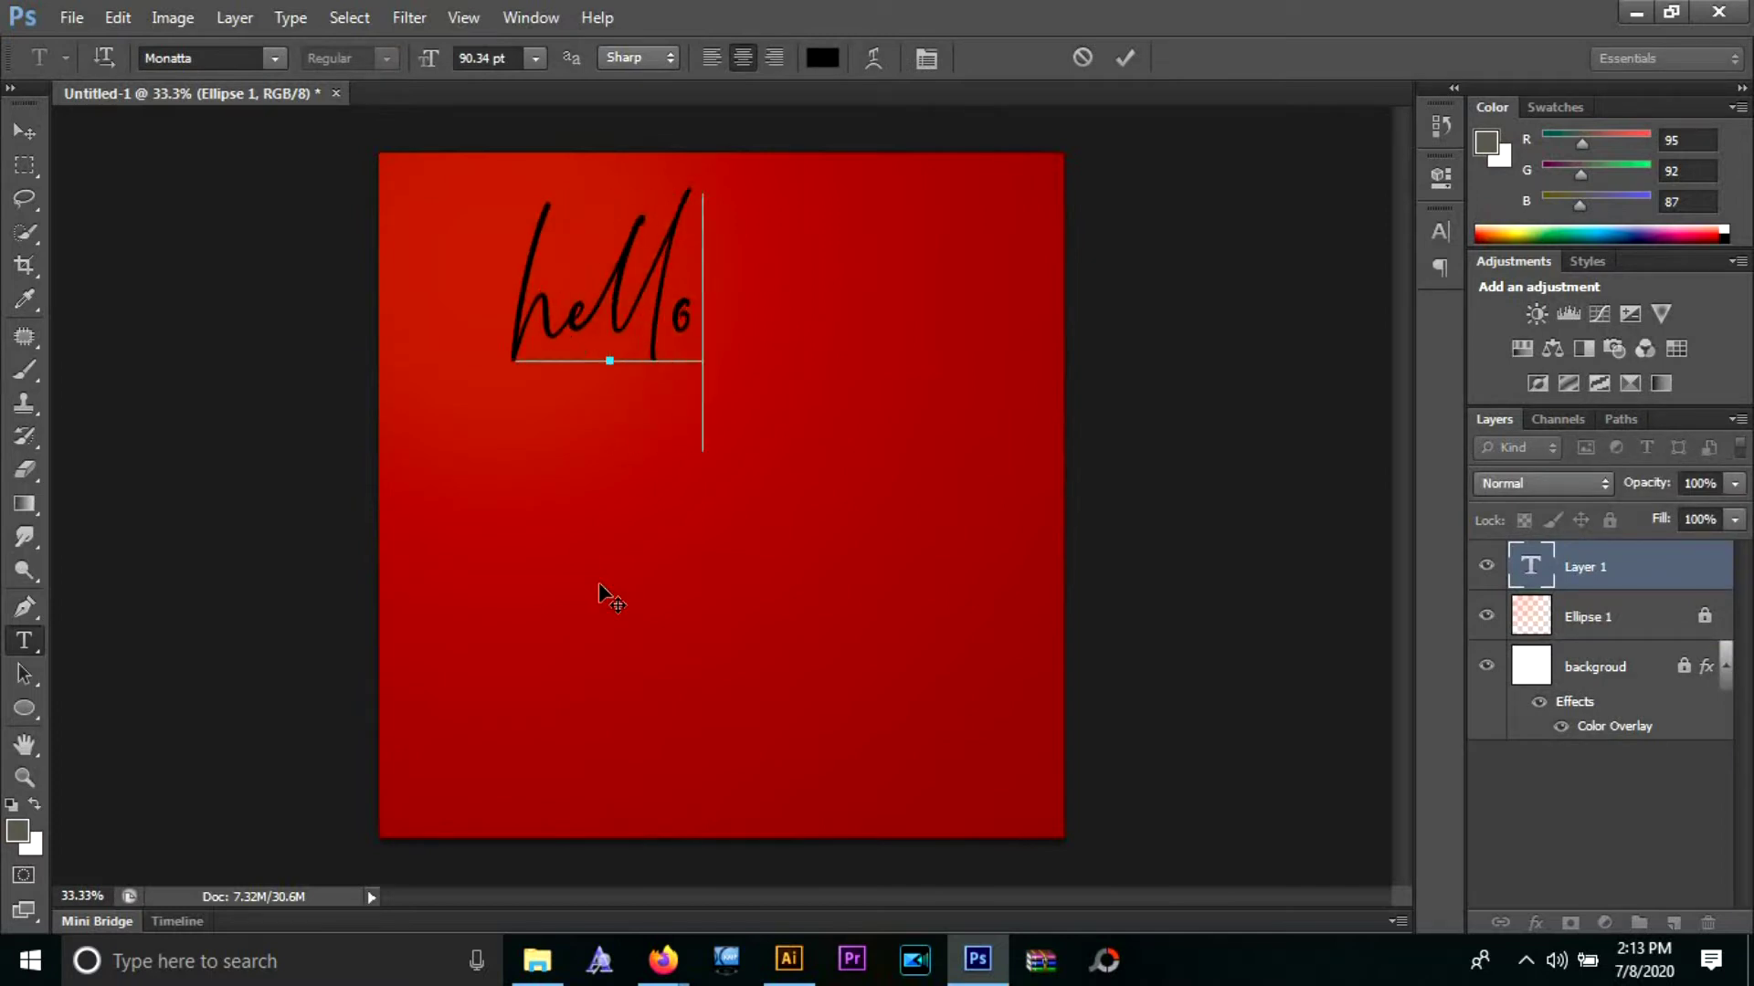
pyautogui.hotkey('ctrl', 'a')
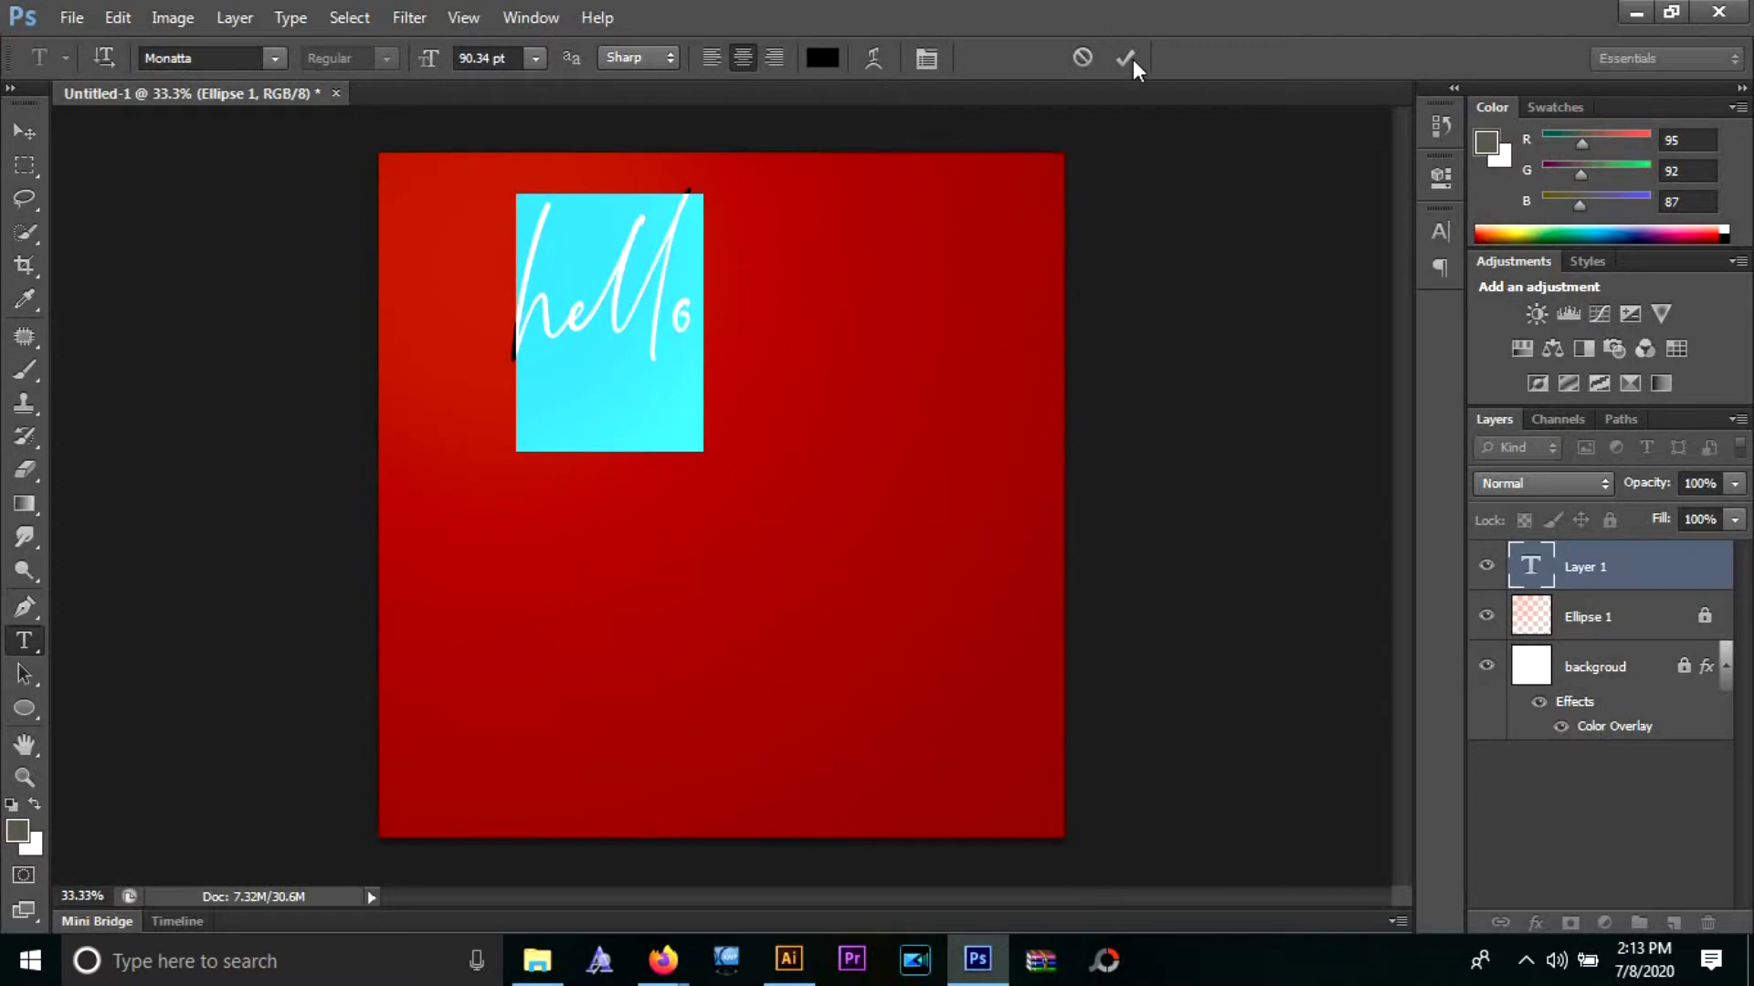
pyautogui.click(1127, 56)
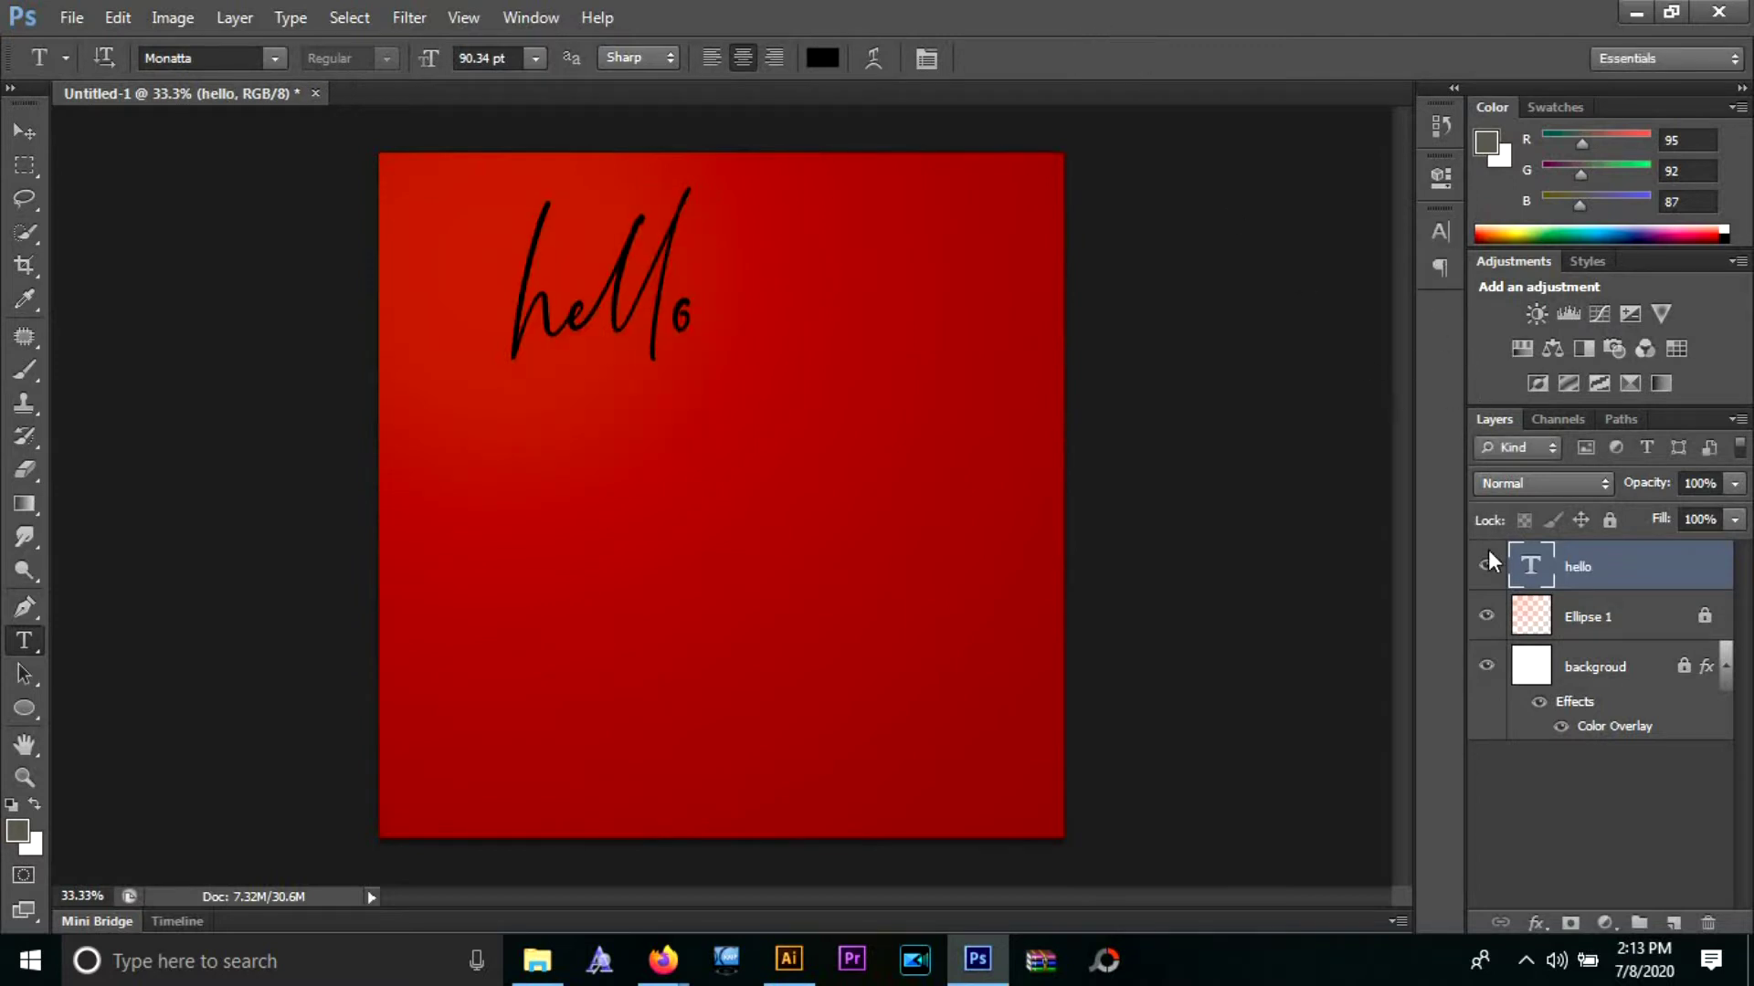
pyautogui.doubleClick(1530, 566)
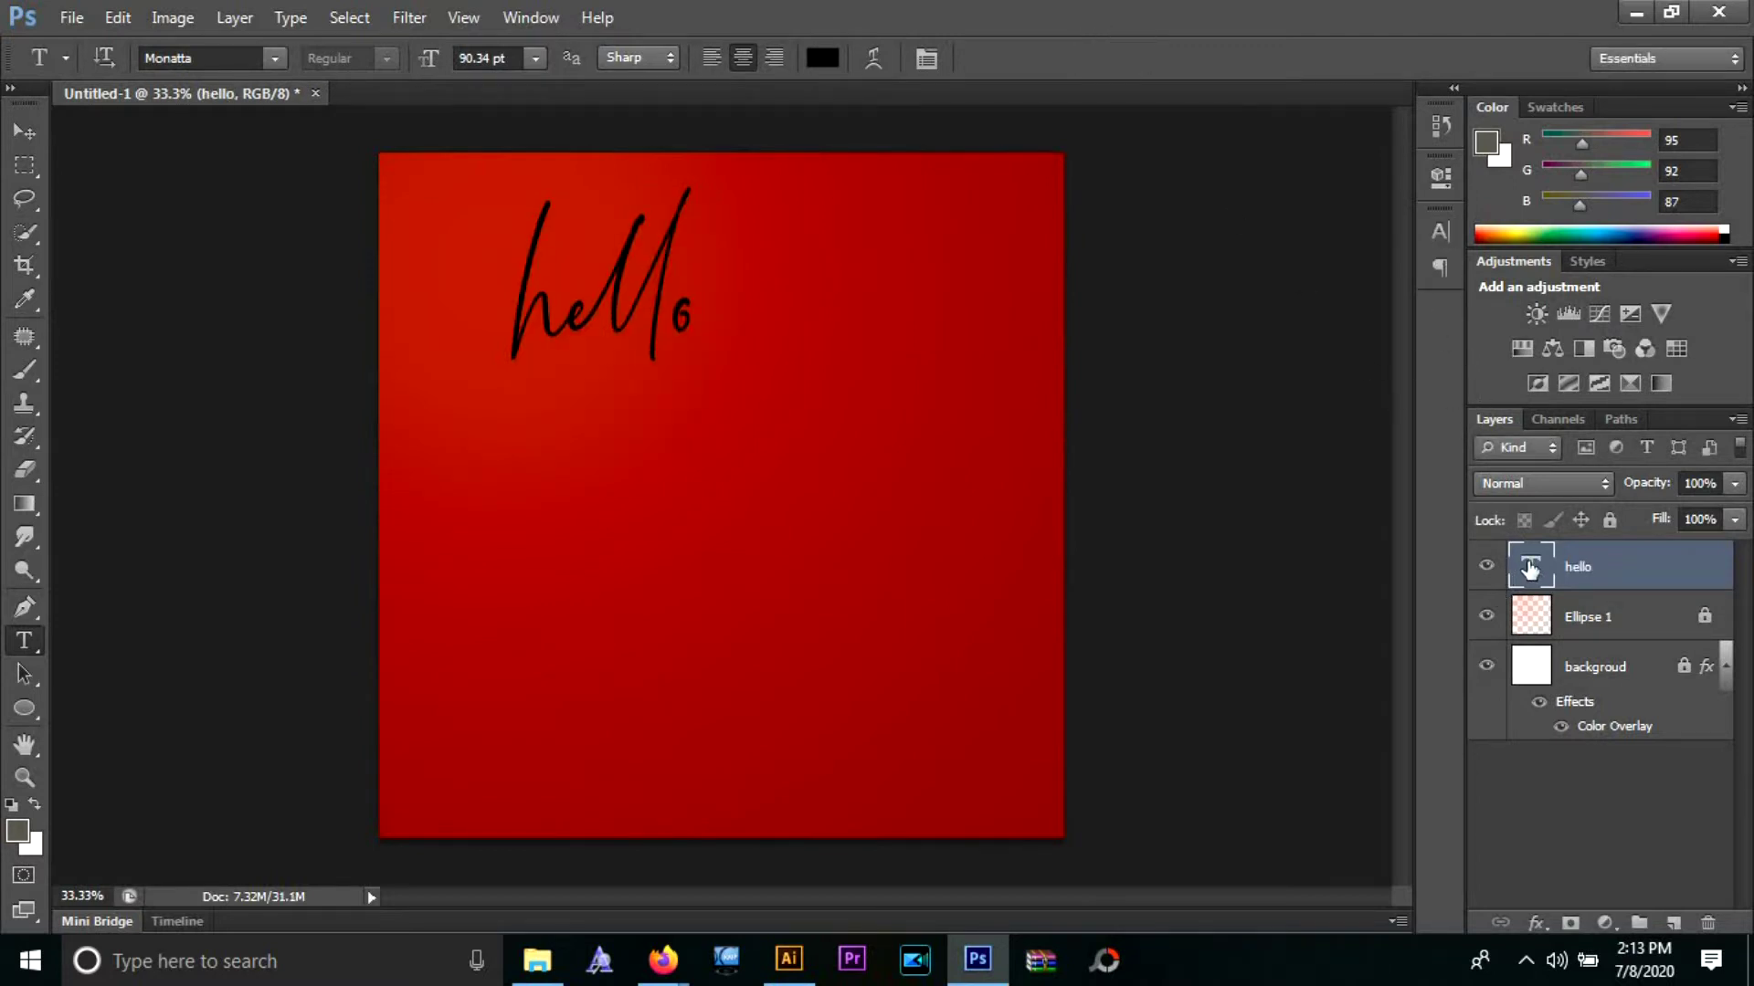
pyautogui.click(1440, 232)
# - Set the hello text to All Caps in Neometric (OT1) Heavy
pyautogui.click(1235, 417)
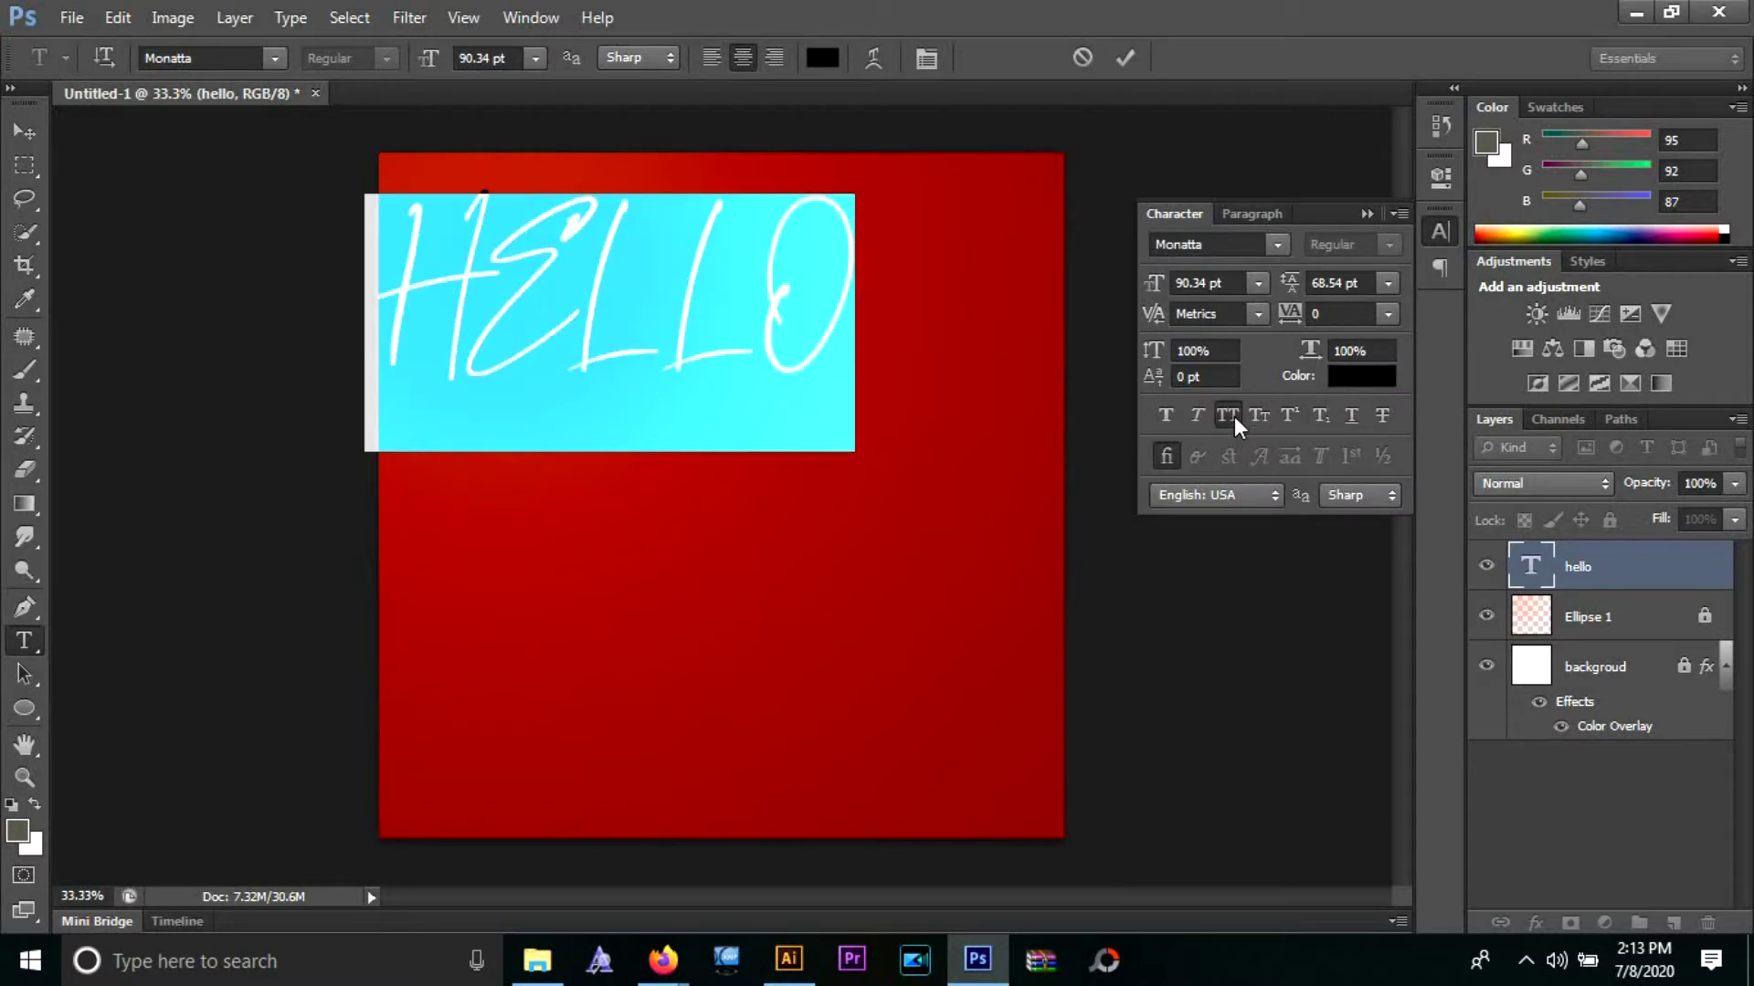
pyautogui.click(1228, 243)
pyautogui.write('Neometric (OTF')
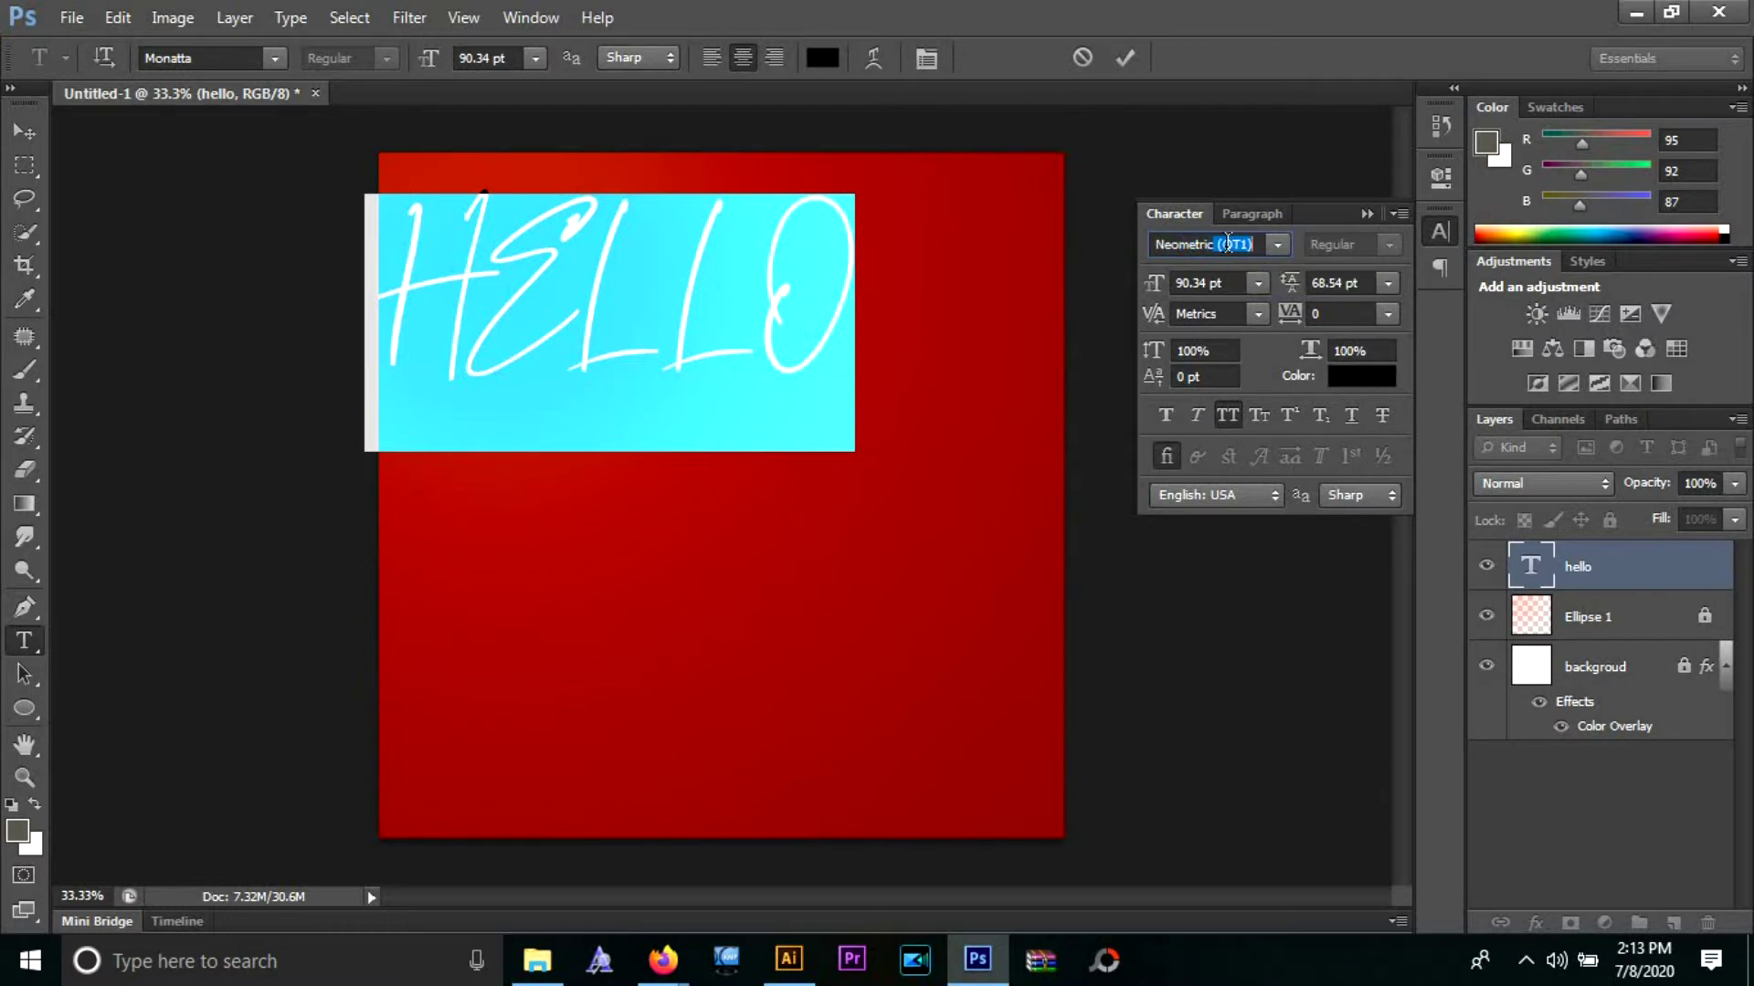
pyautogui.press('Return')
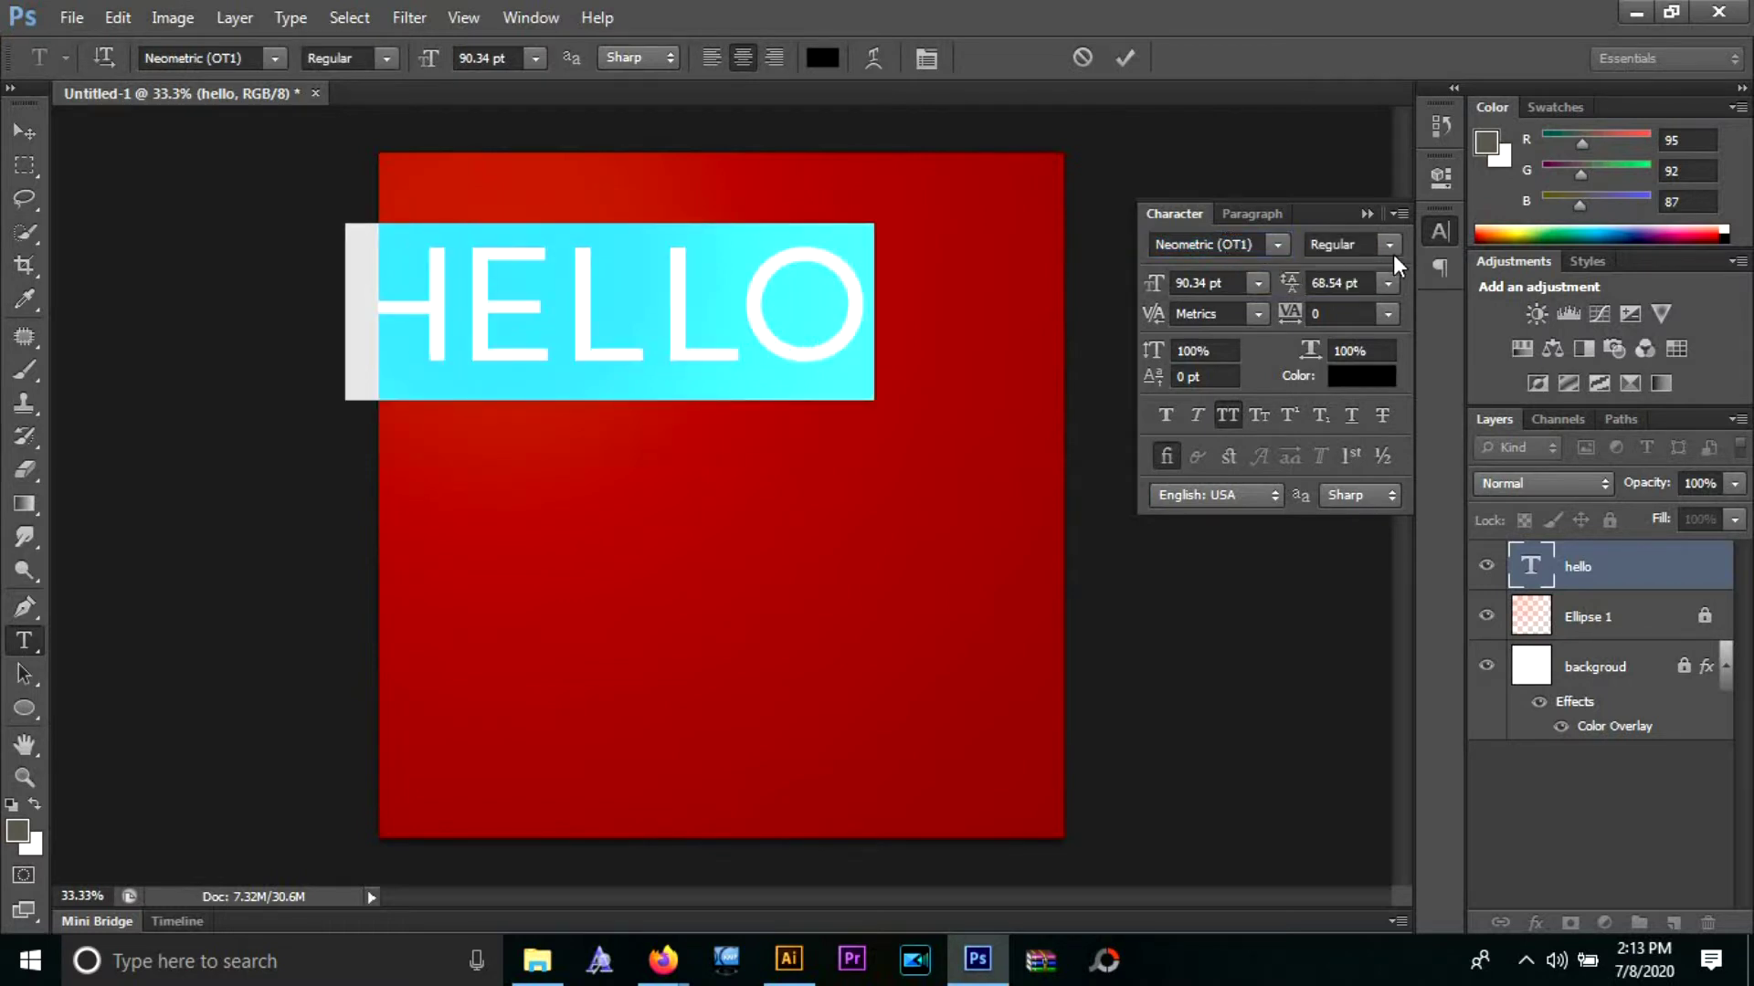
pyautogui.click(1390, 246)
pyautogui.click(1374, 601)
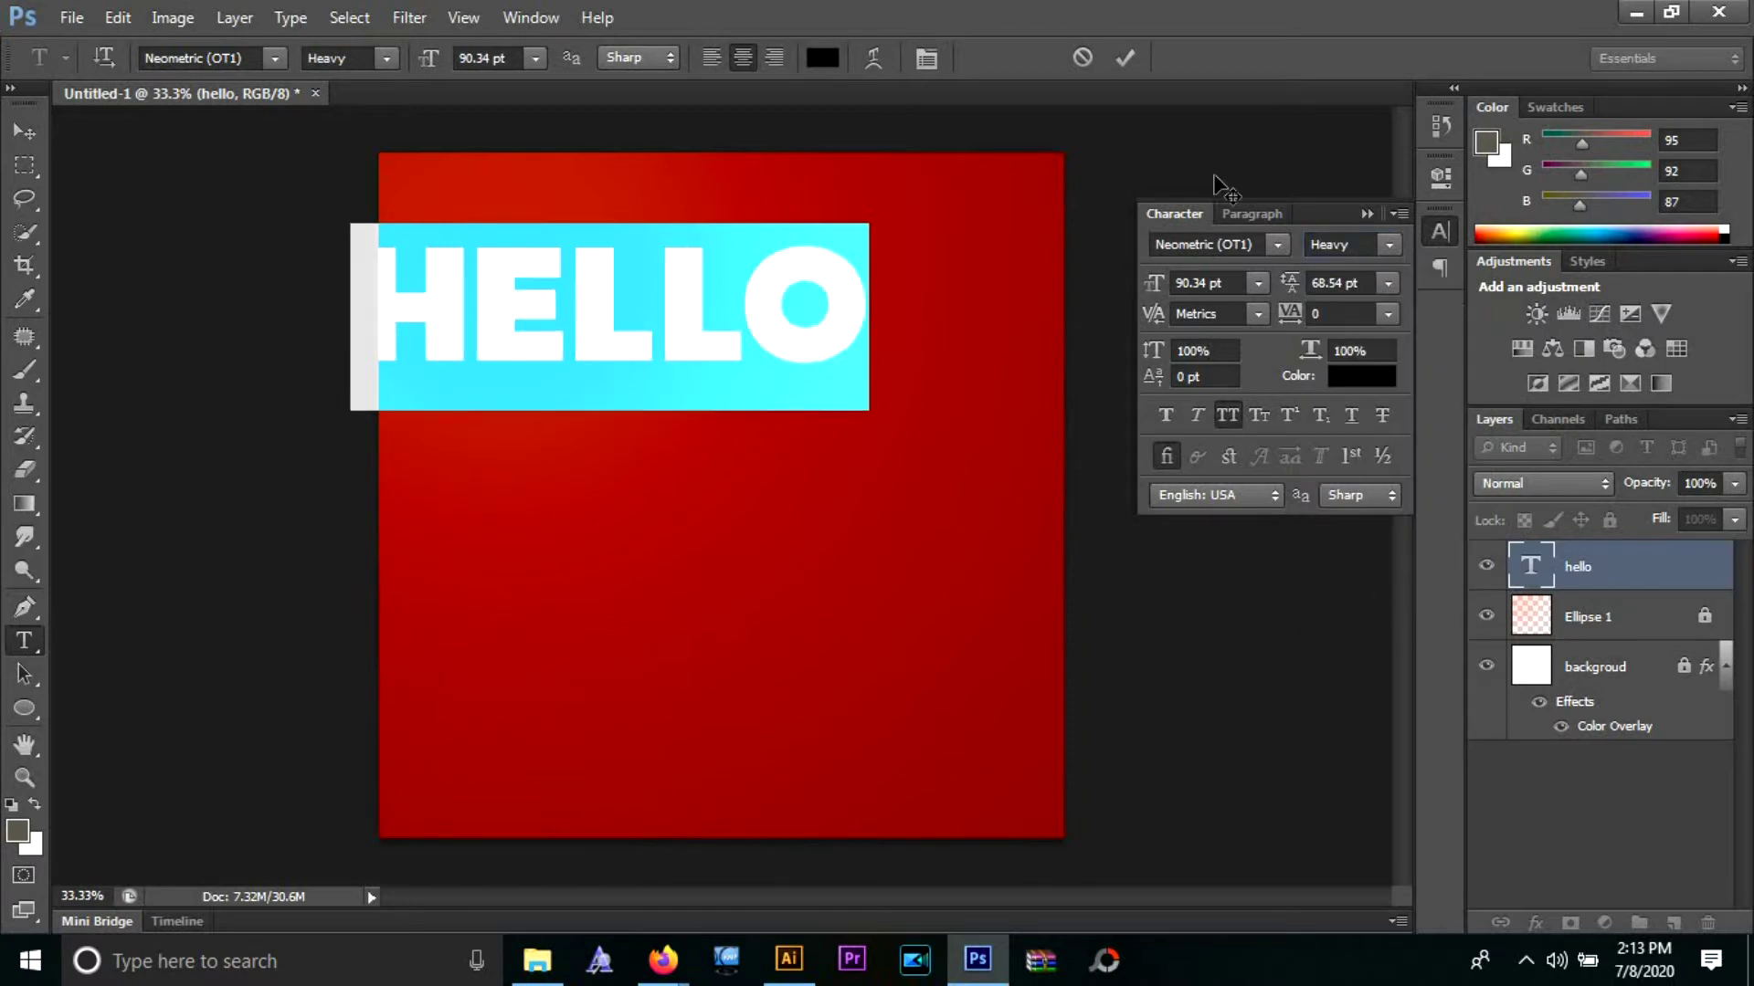
pyautogui.click(1124, 56)
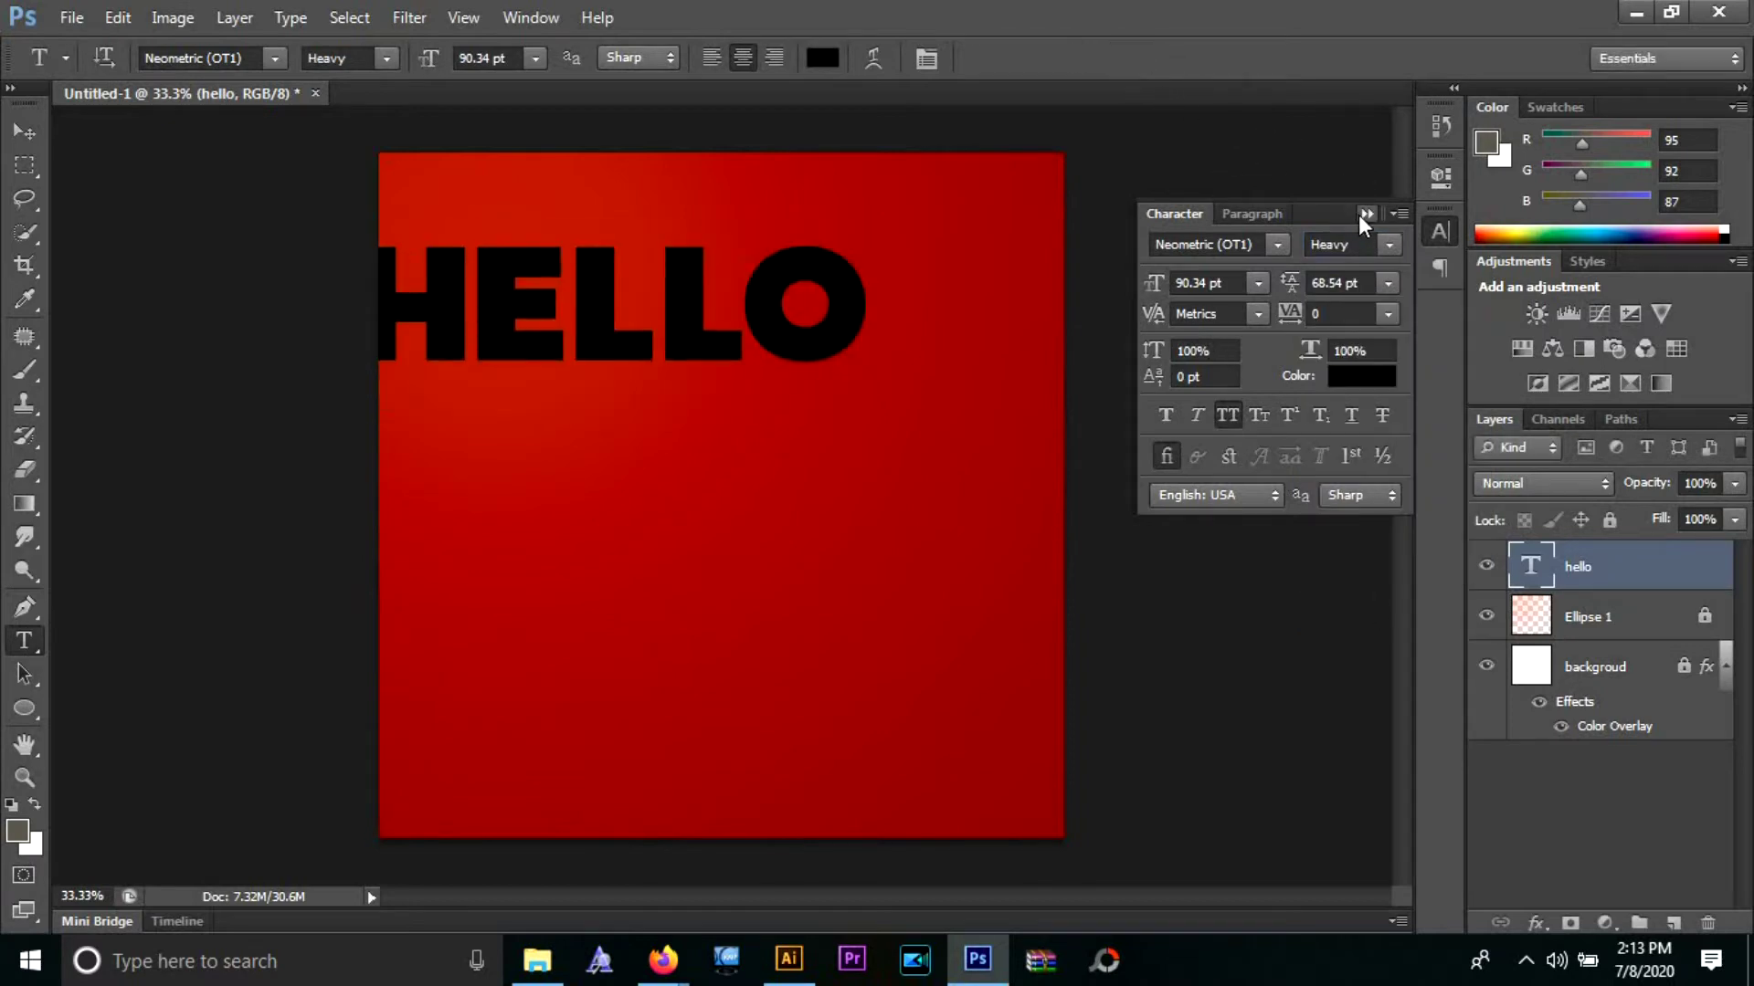
# - Move HELLO down toward the canvas centre and scale it up to about 106%
pyautogui.press('v')
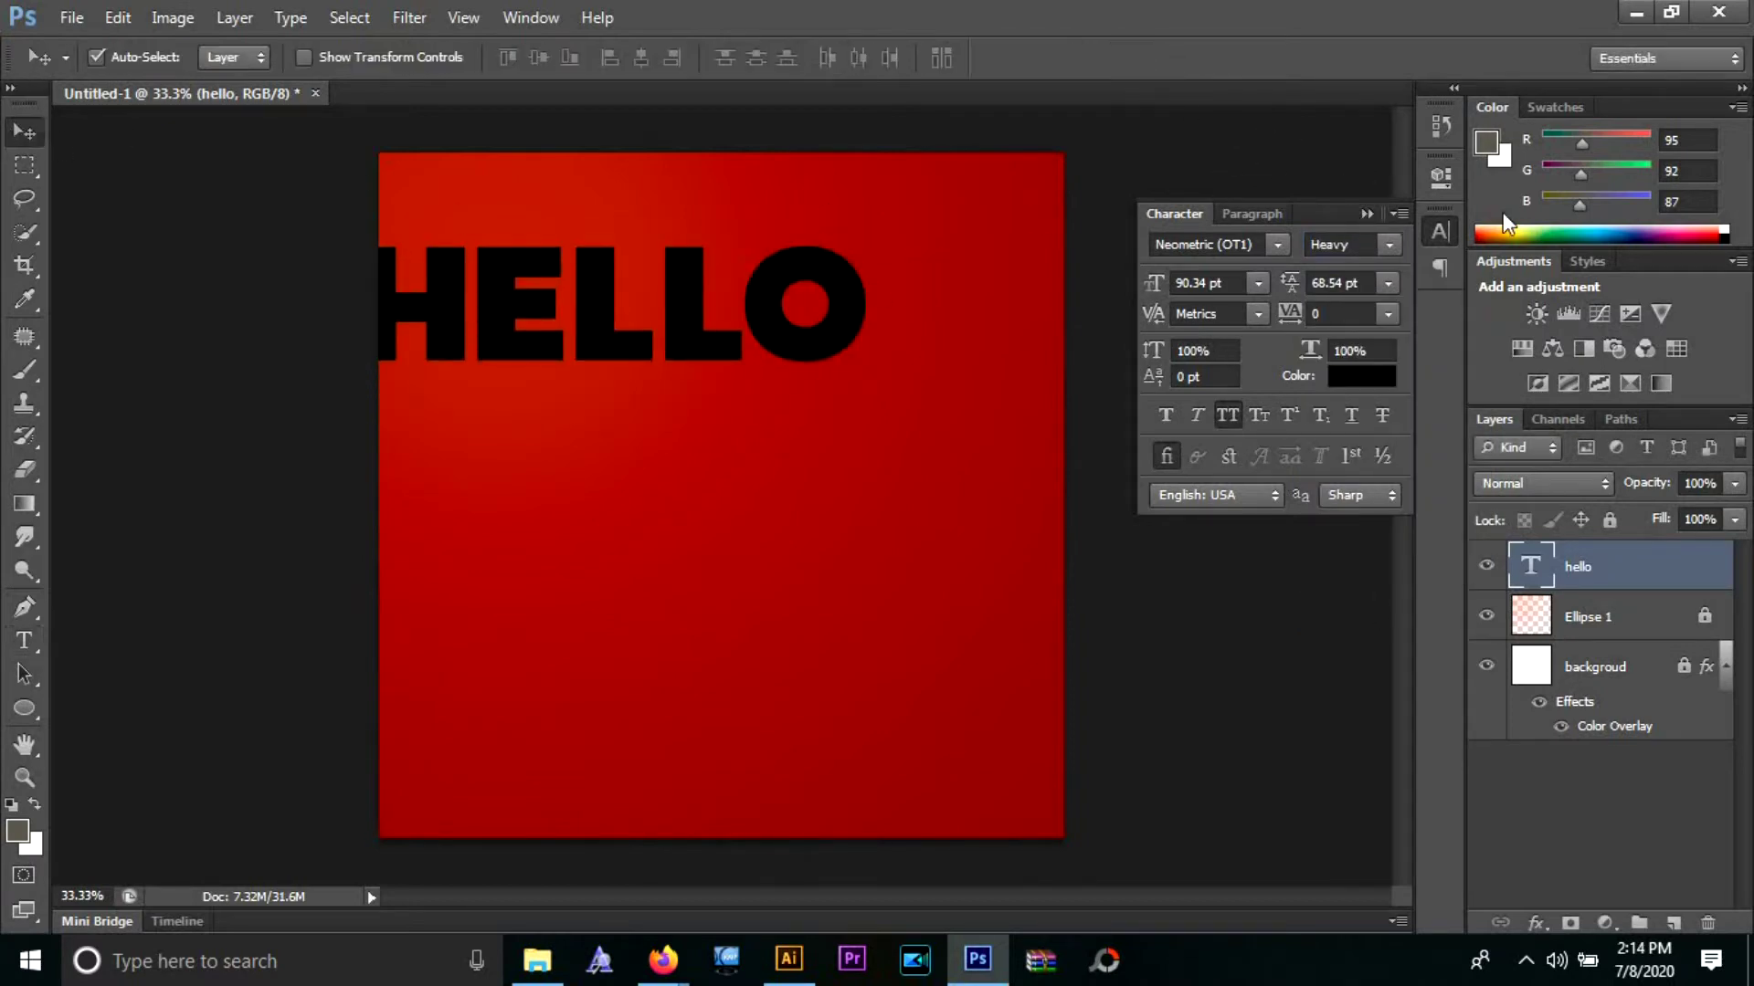
pyautogui.click(1367, 215)
pyautogui.moveTo(791, 360); pyautogui.dragTo(905, 496)
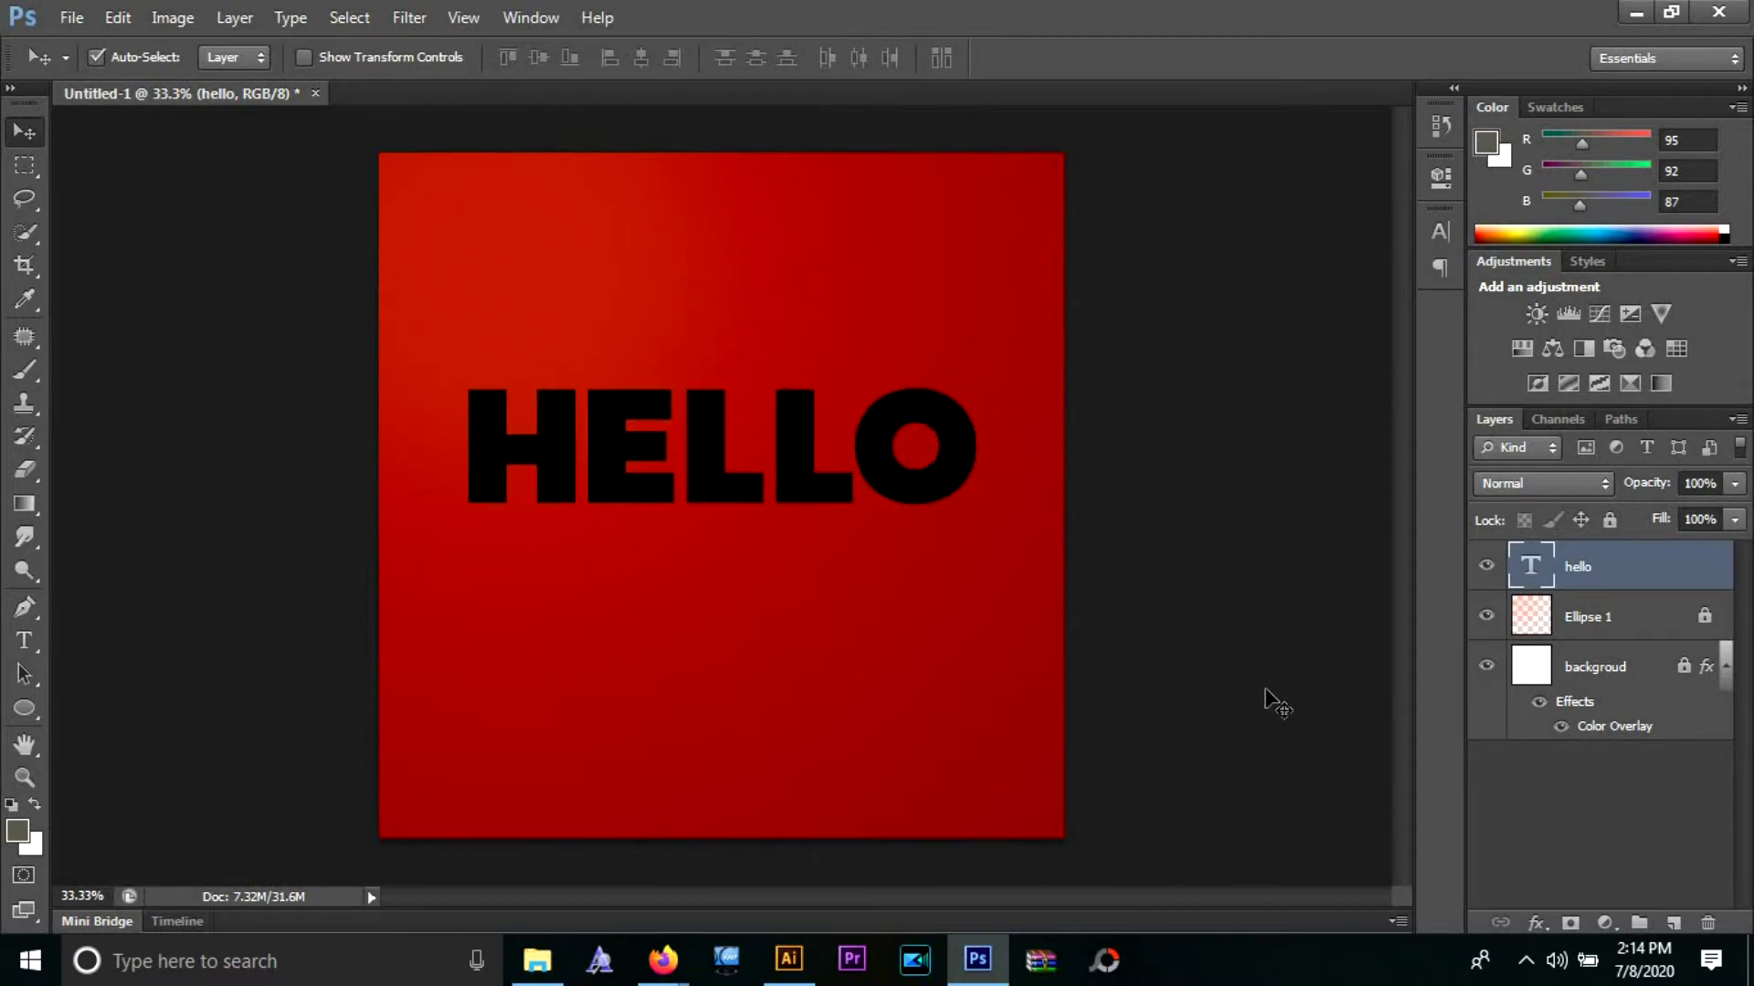
pyautogui.hotkey('ctrl', 't')
pyautogui.moveTo(982, 367); pyautogui.dragTo(994, 363)
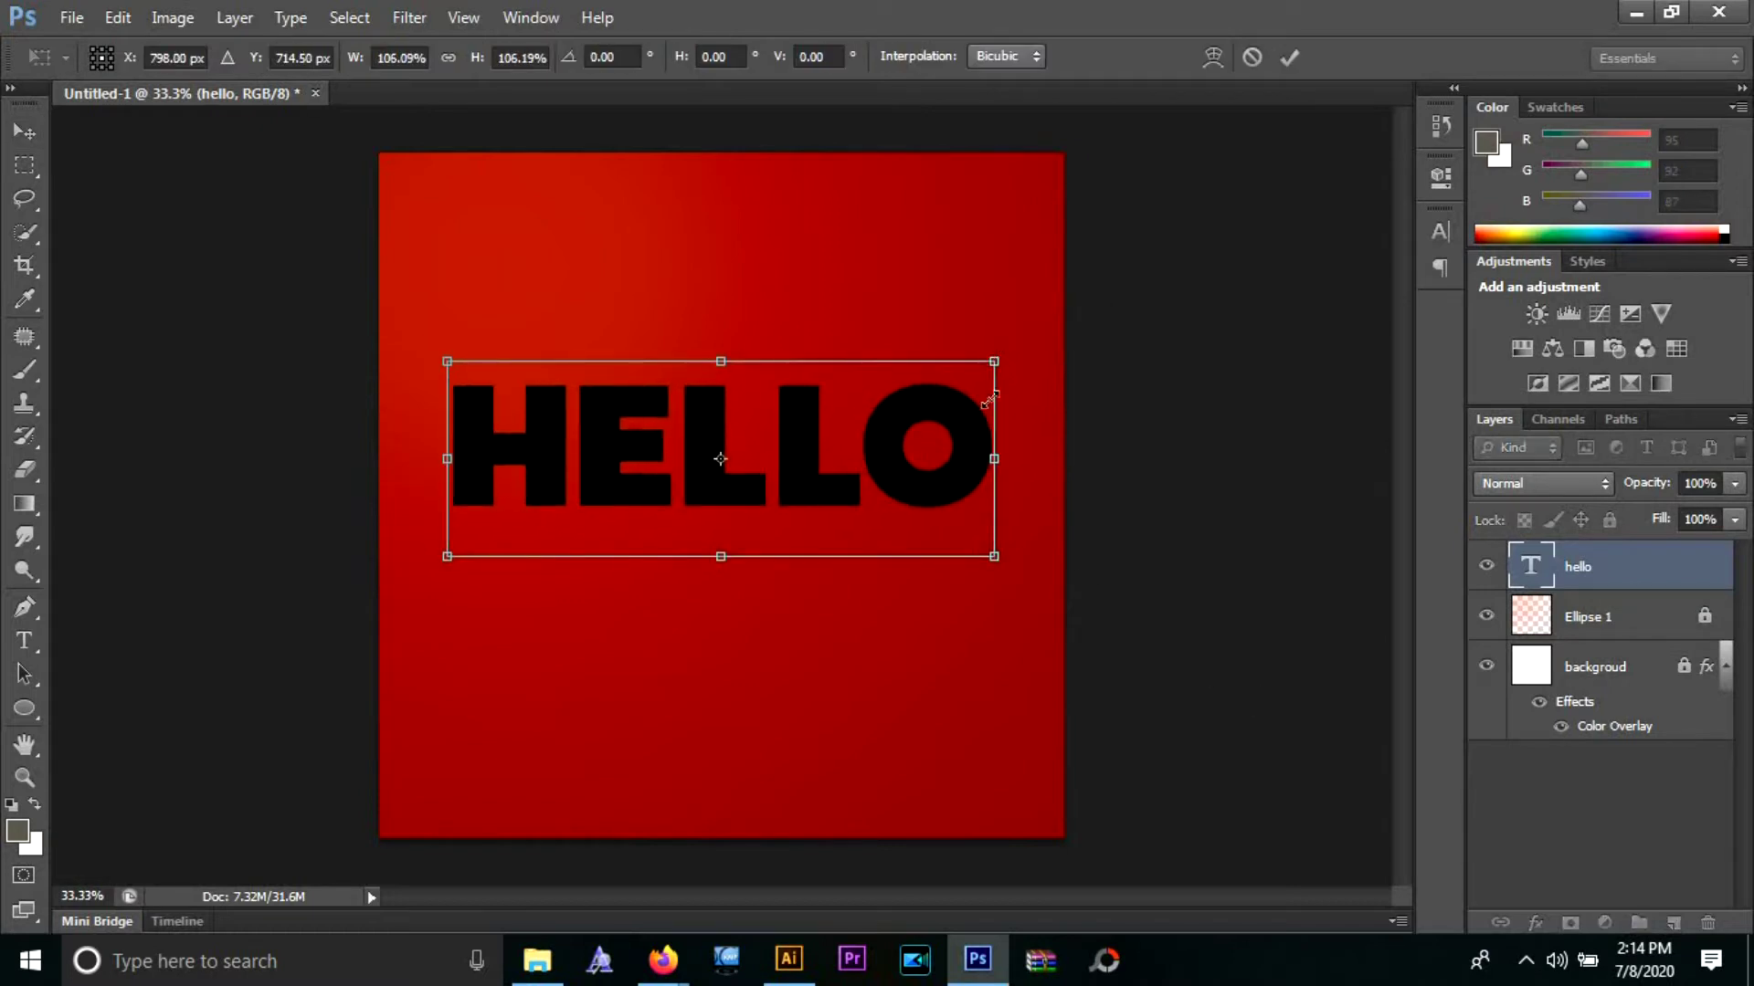
pyautogui.moveTo(978, 467); pyautogui.dragTo(983, 470)
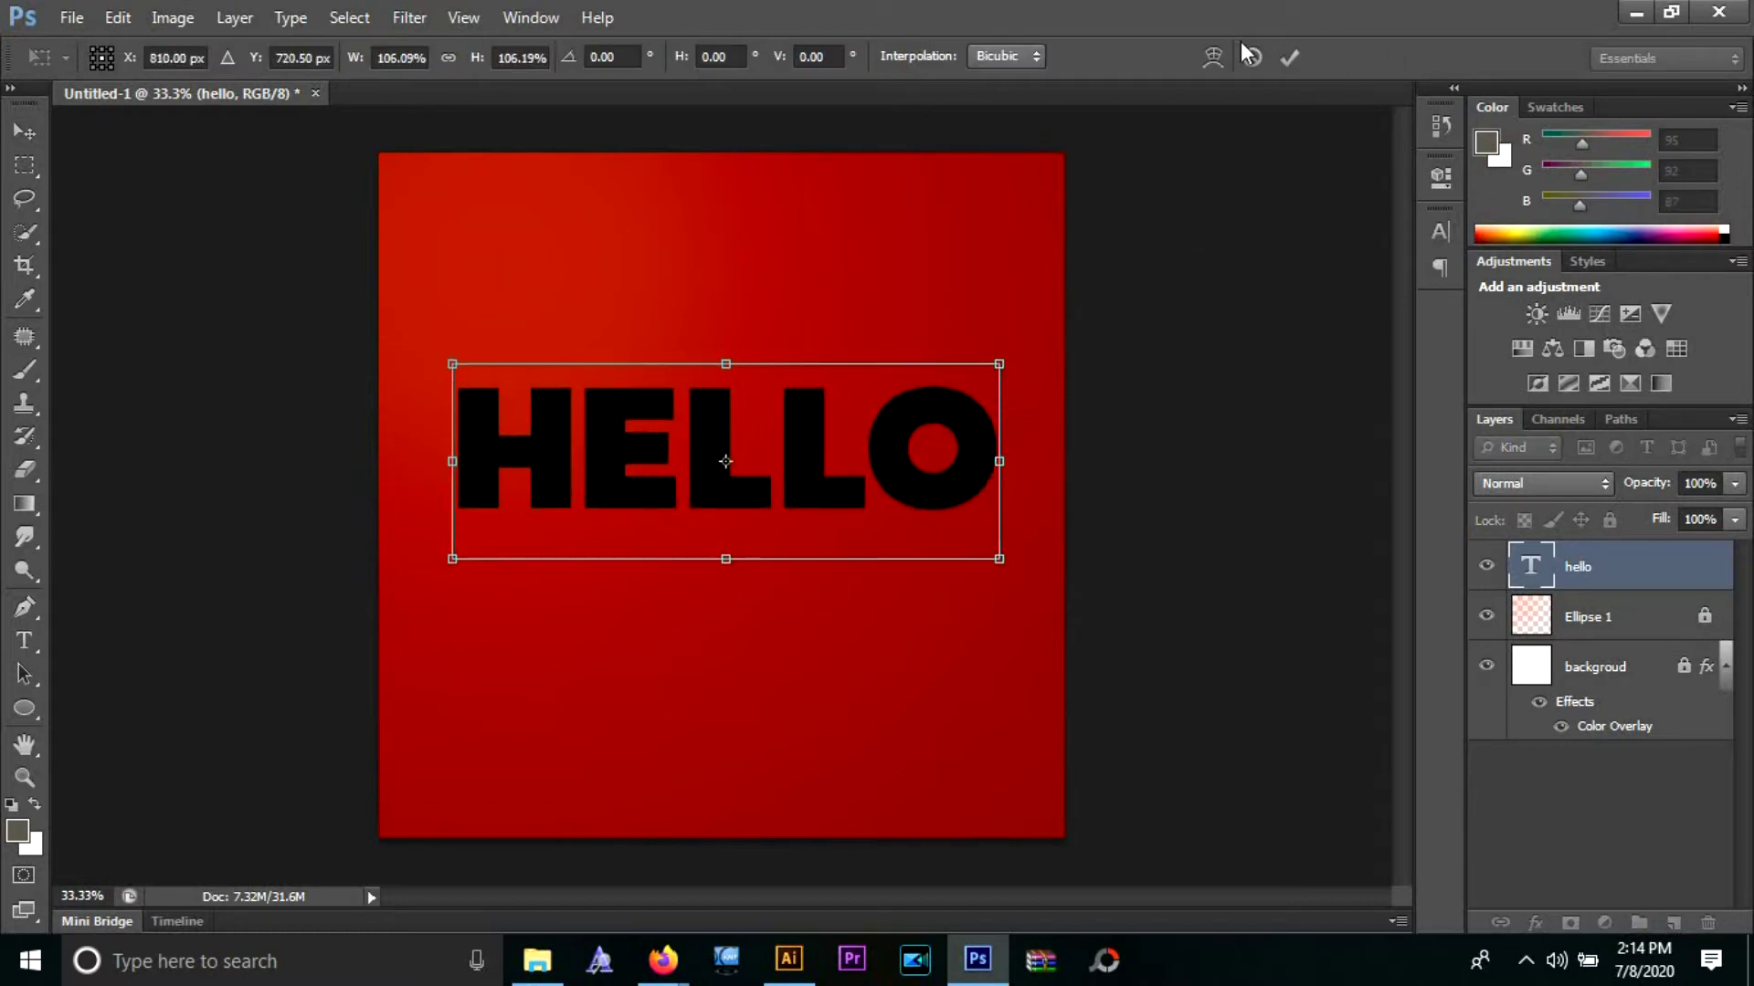
pyautogui.click(1288, 58)
pyautogui.click(1722, 792)
pyautogui.moveTo(911, 499); pyautogui.dragTo(915, 502)
pyautogui.click(1073, 595)
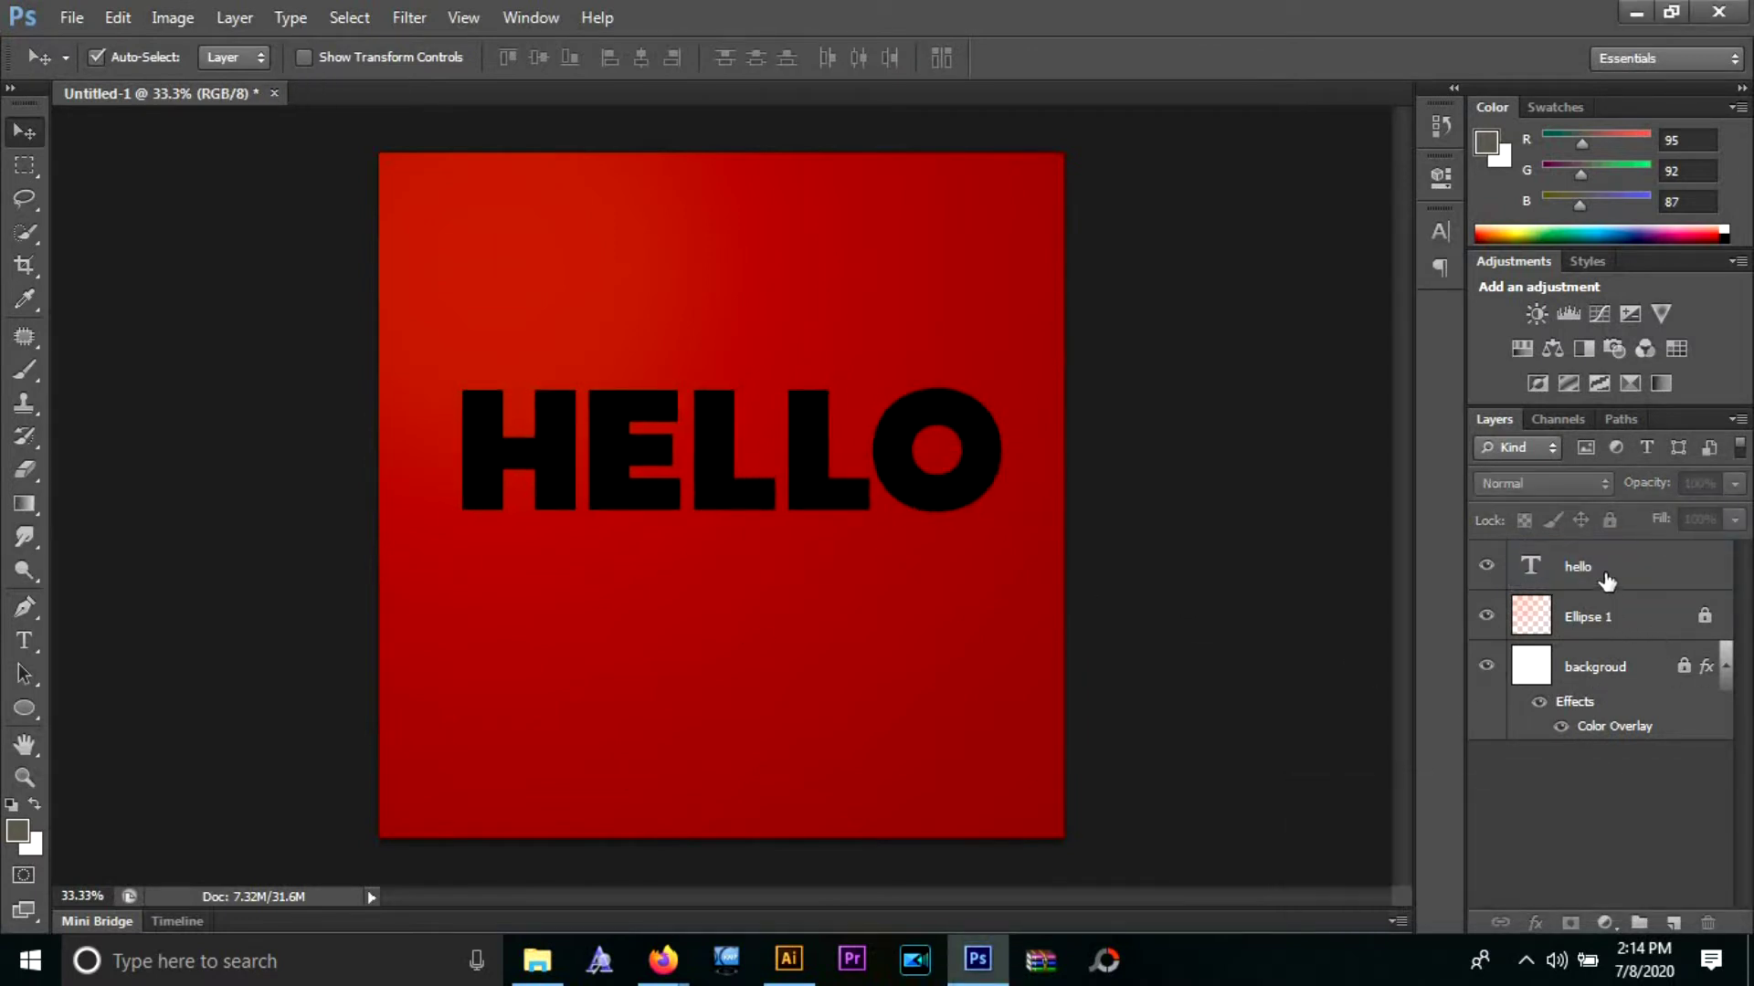
# - Duplicate the hello layer as 'hello copy' and hide the original hello layer
pyautogui.click(1537, 568)
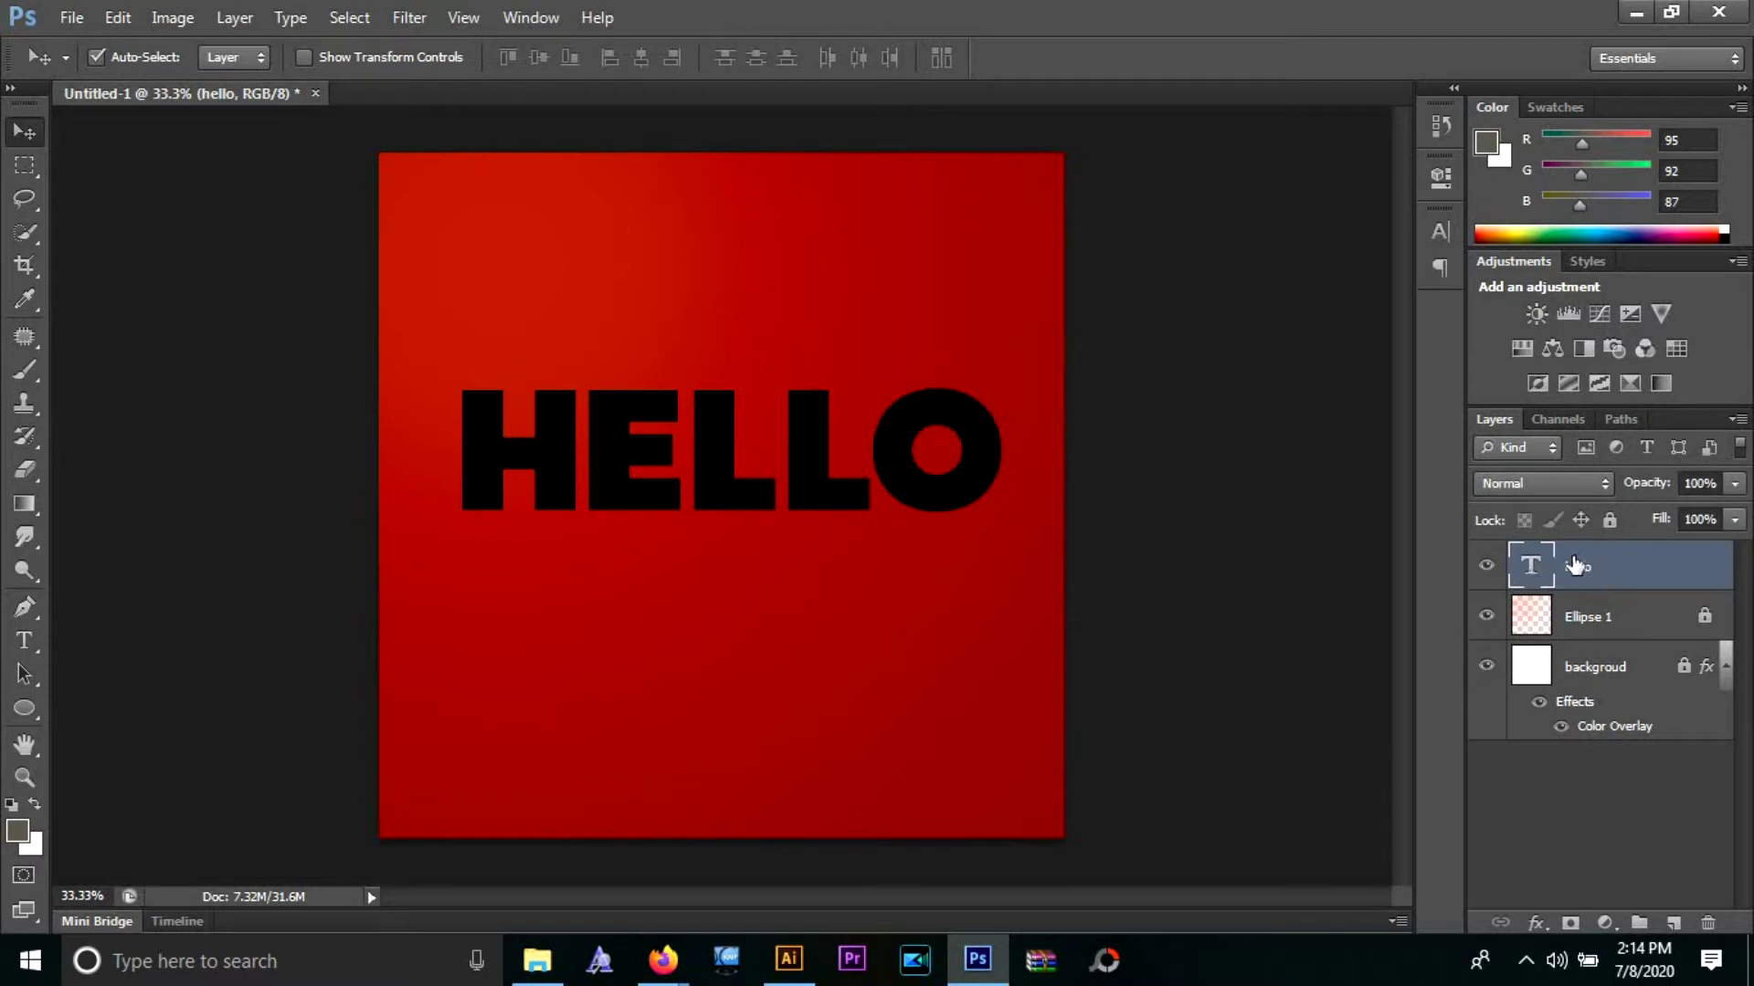
pyautogui.hotkey('ctrl', 'j')
pyautogui.click(1577, 617)
pyautogui.click(1486, 616)
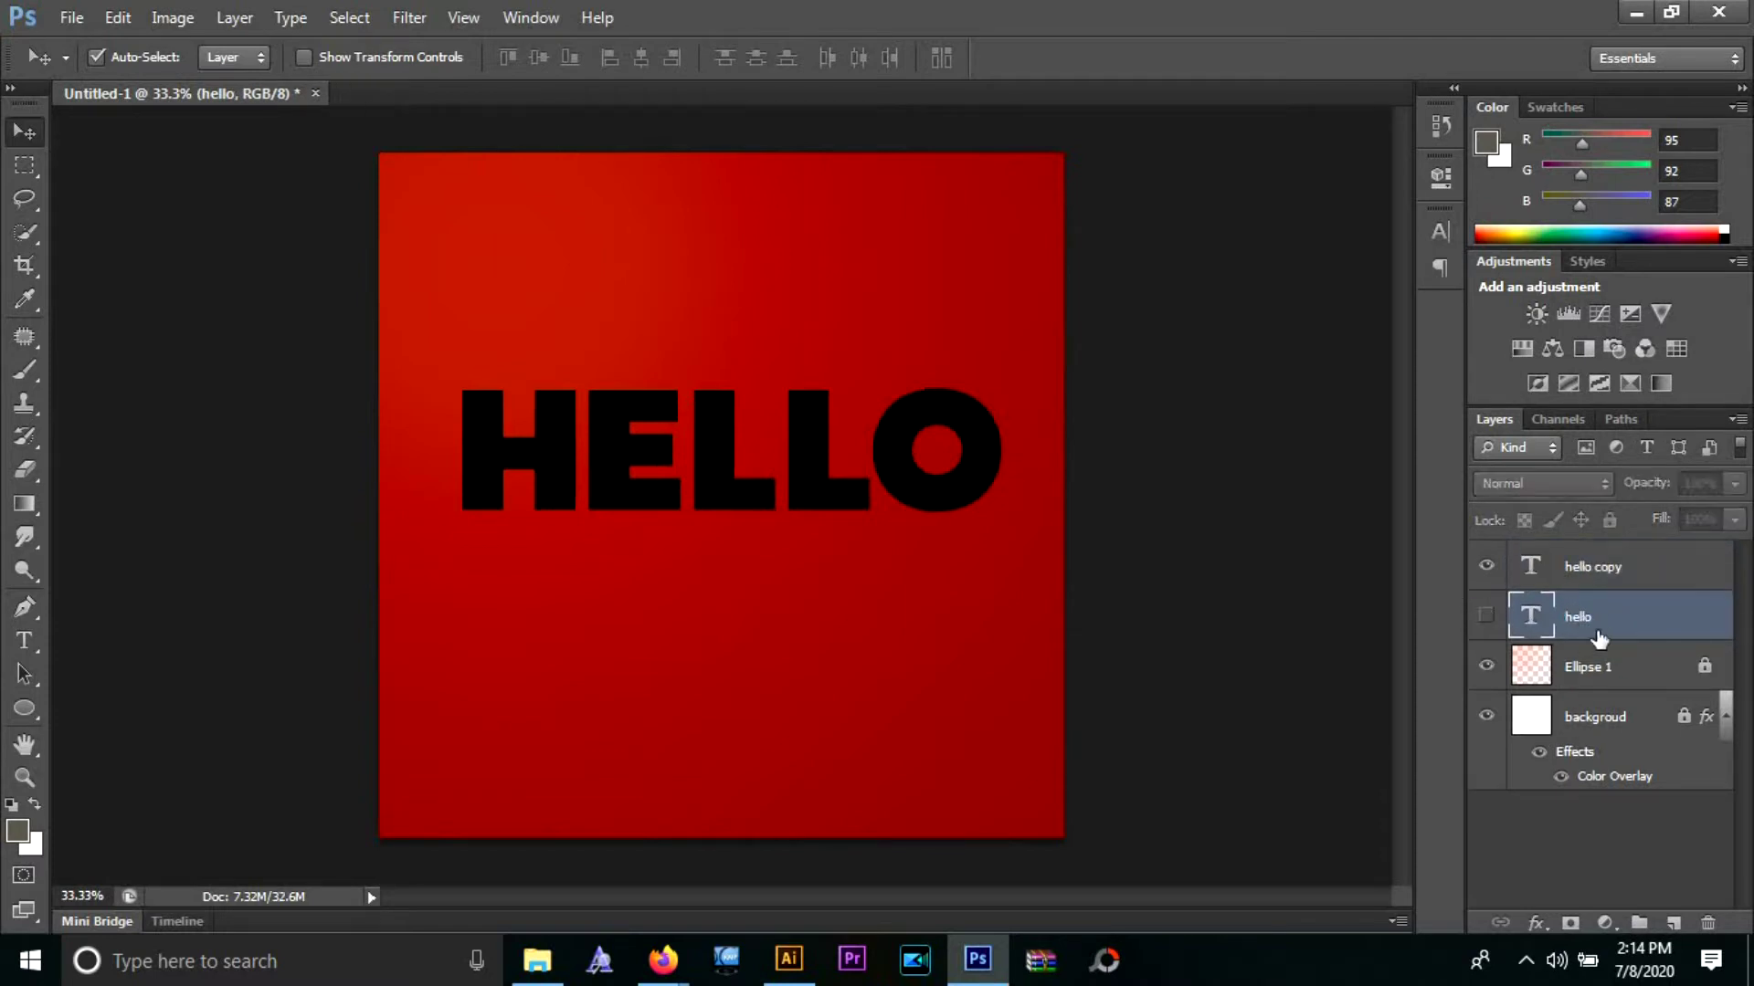
pyautogui.click(1594, 570)
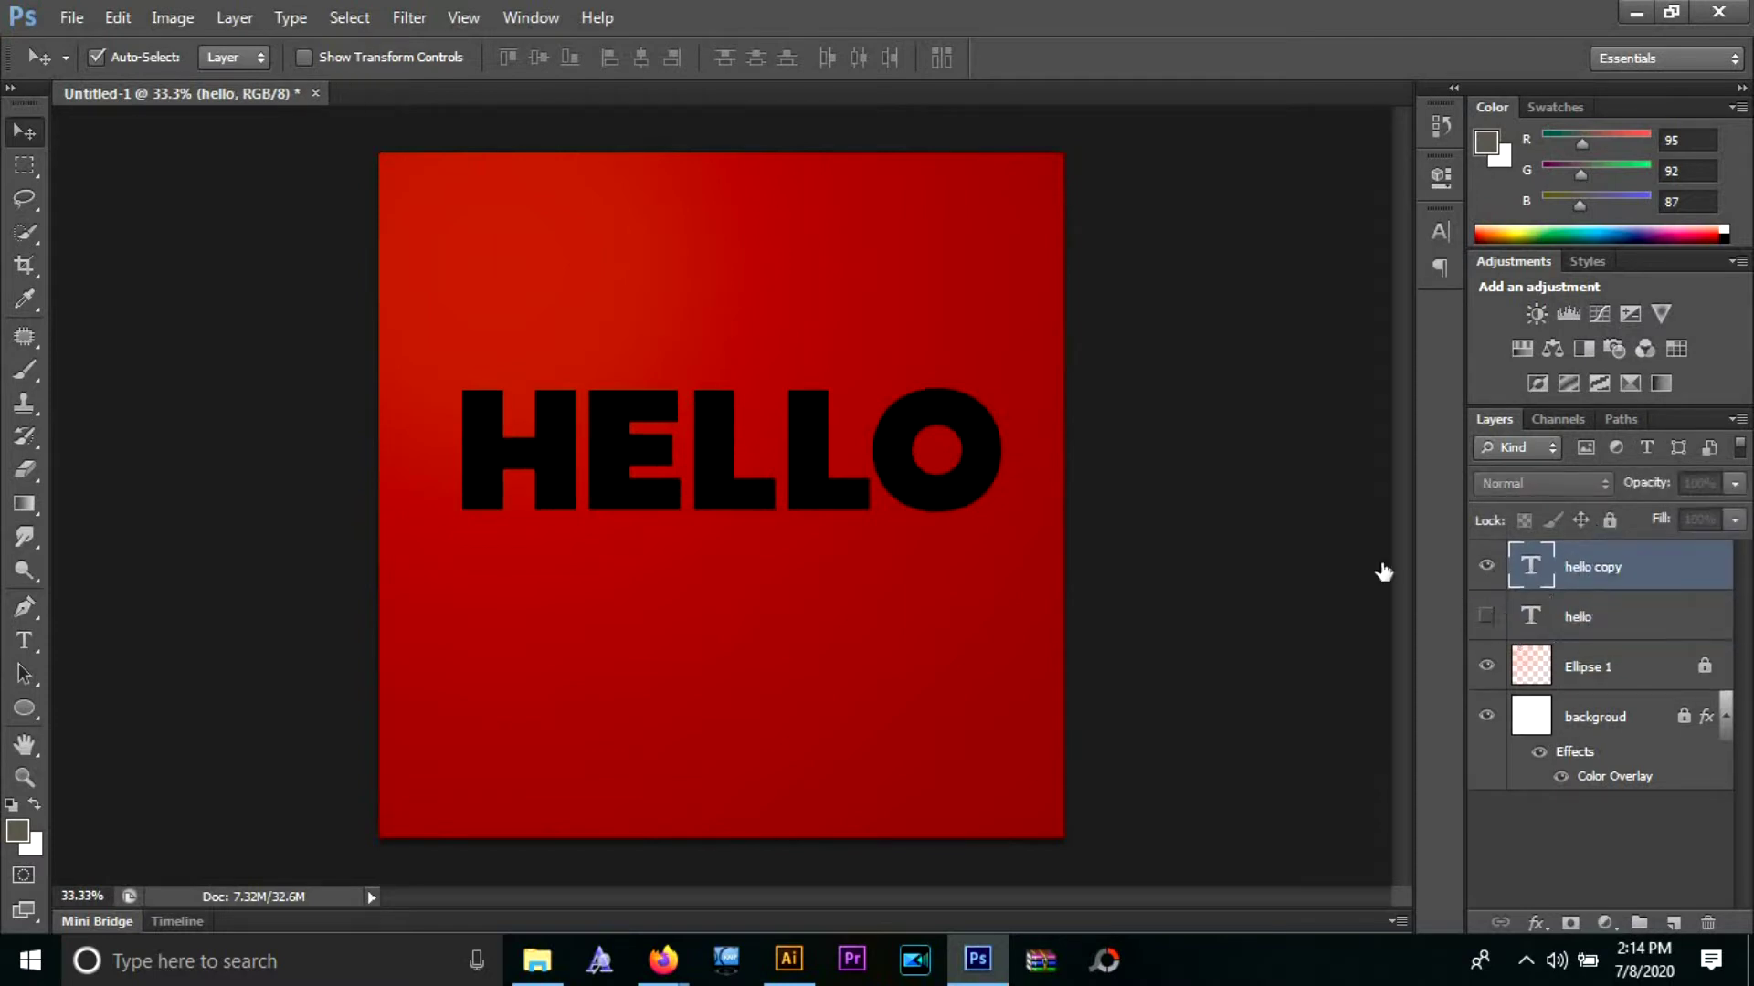
# - Give hello copy a pure red #ff0000 Stroke in its Layer Style settings
pyautogui.rightClick(1584, 581)
pyautogui.click(1357, 146)
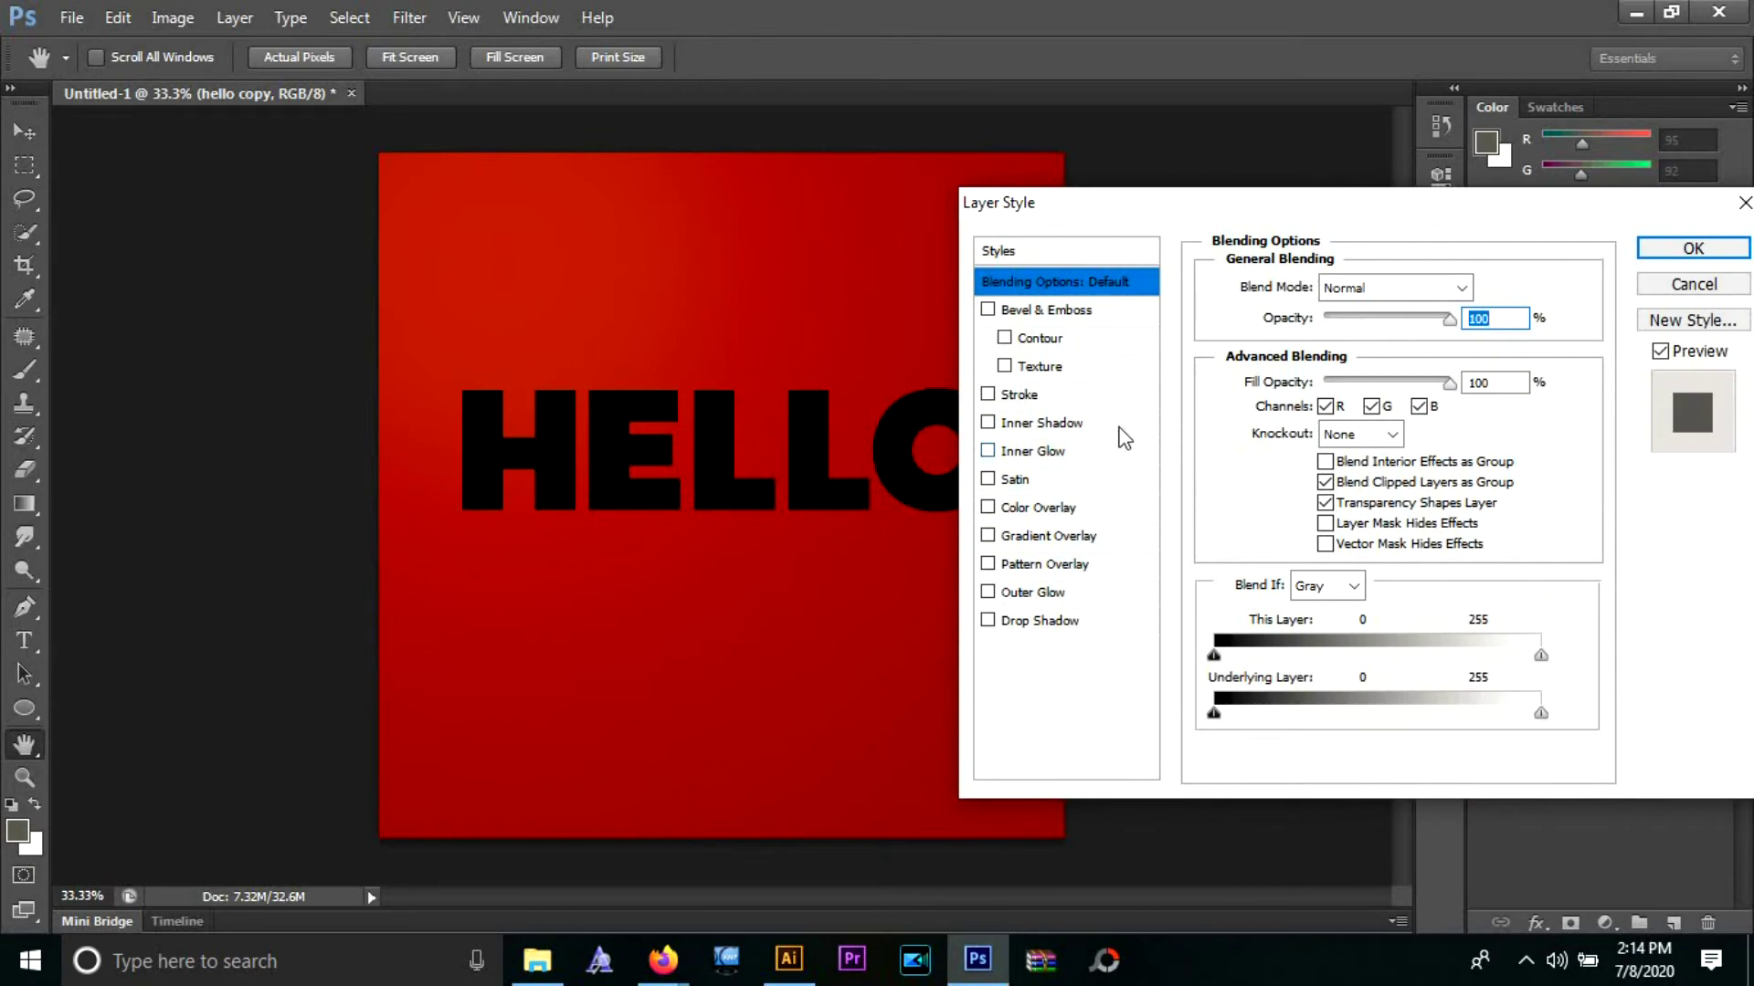
pyautogui.click(1122, 395)
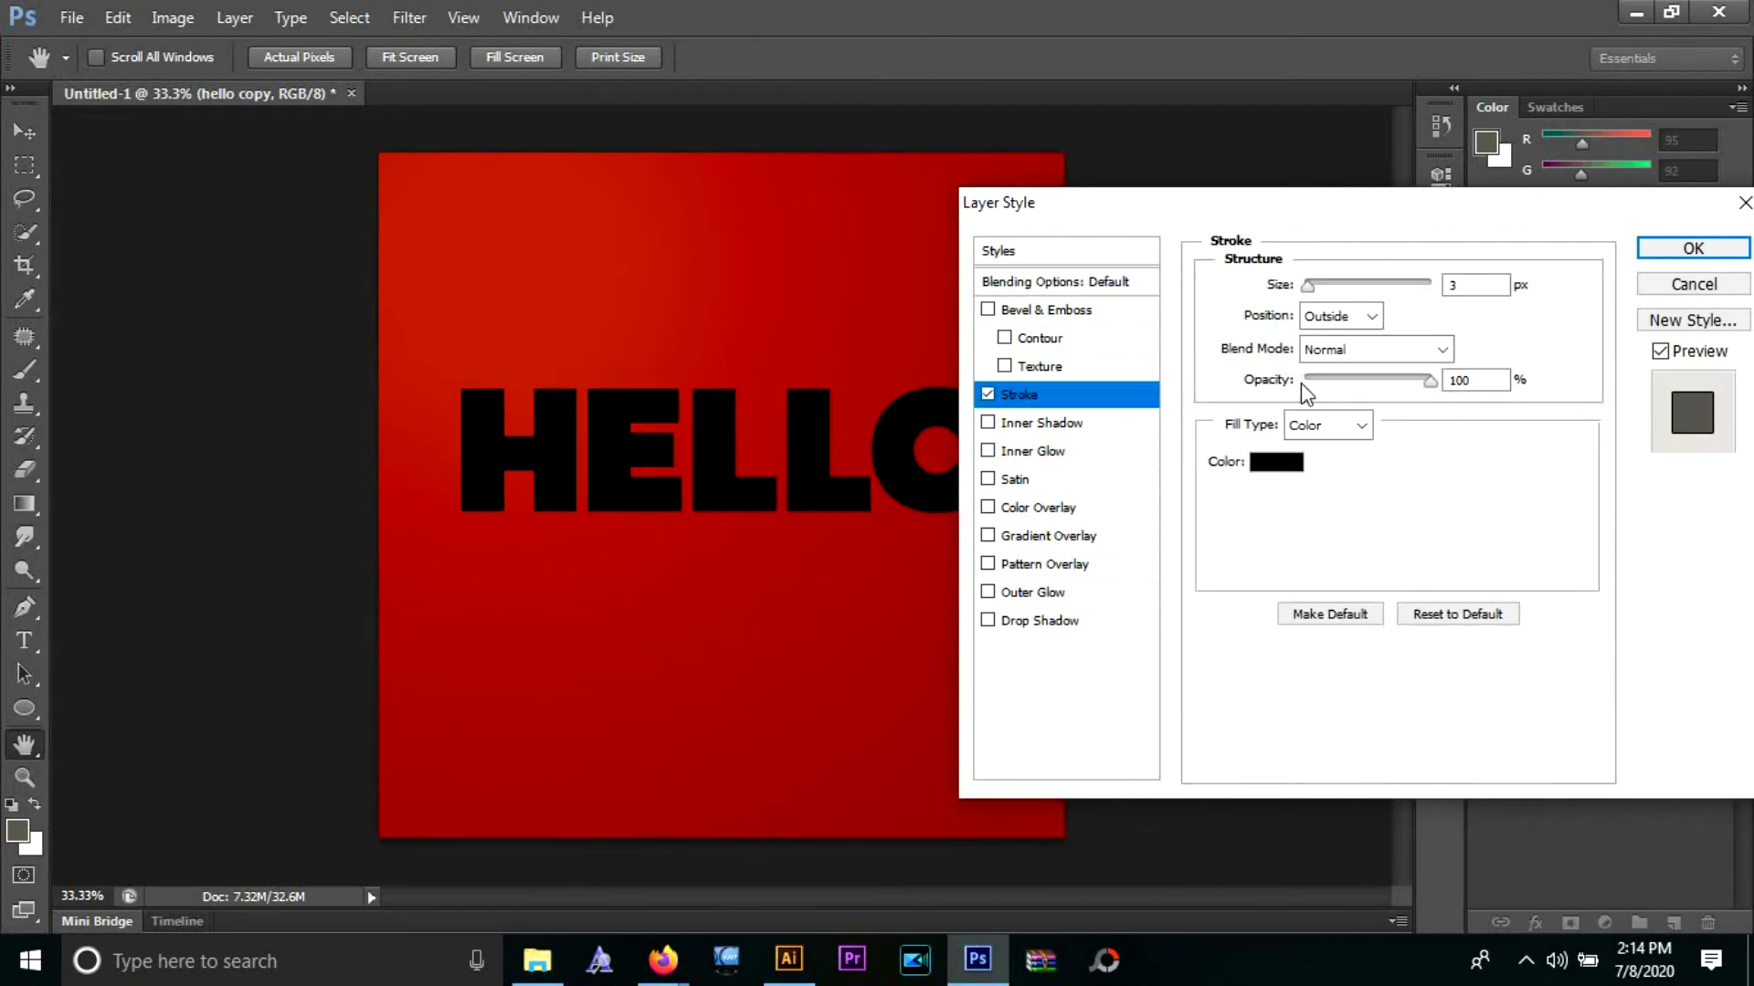
pyautogui.click(1282, 466)
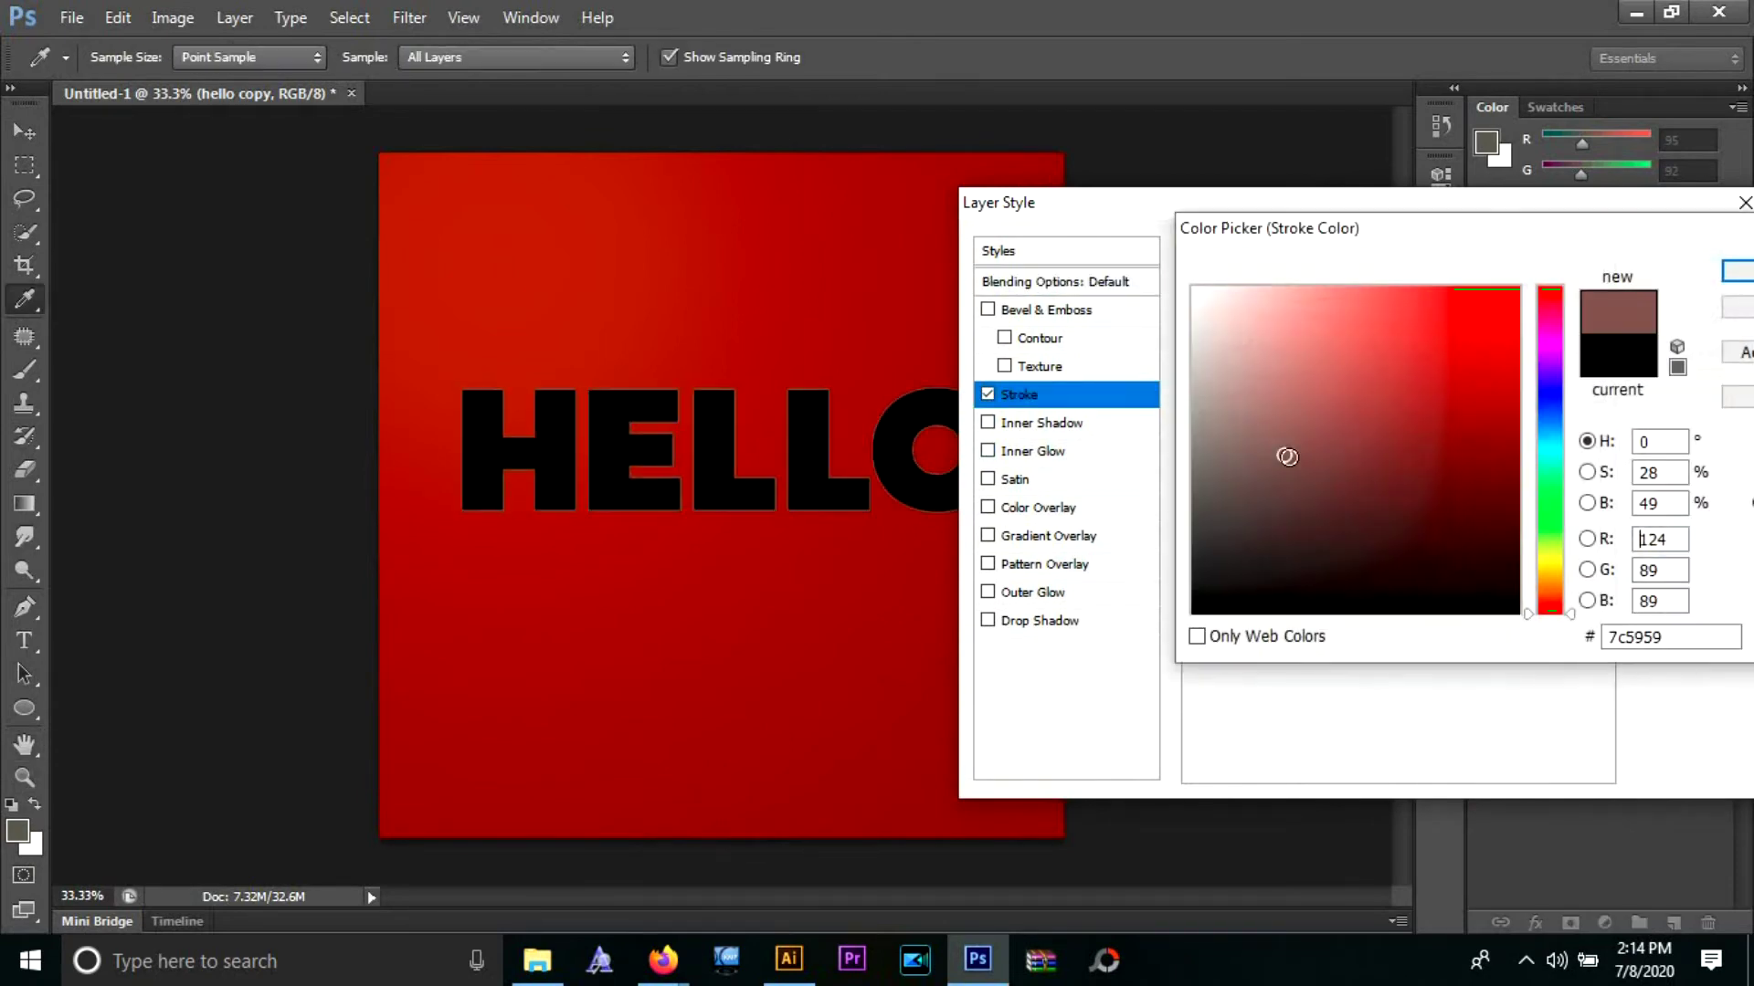
pyautogui.moveTo(1279, 457)
pyautogui.mouseDown()
pyautogui.moveTo(1209, 341)
pyautogui.moveTo(1203, 286)
pyautogui.moveTo(1372, 284)
pyautogui.mouseUp()
pyautogui.click(1736, 272)
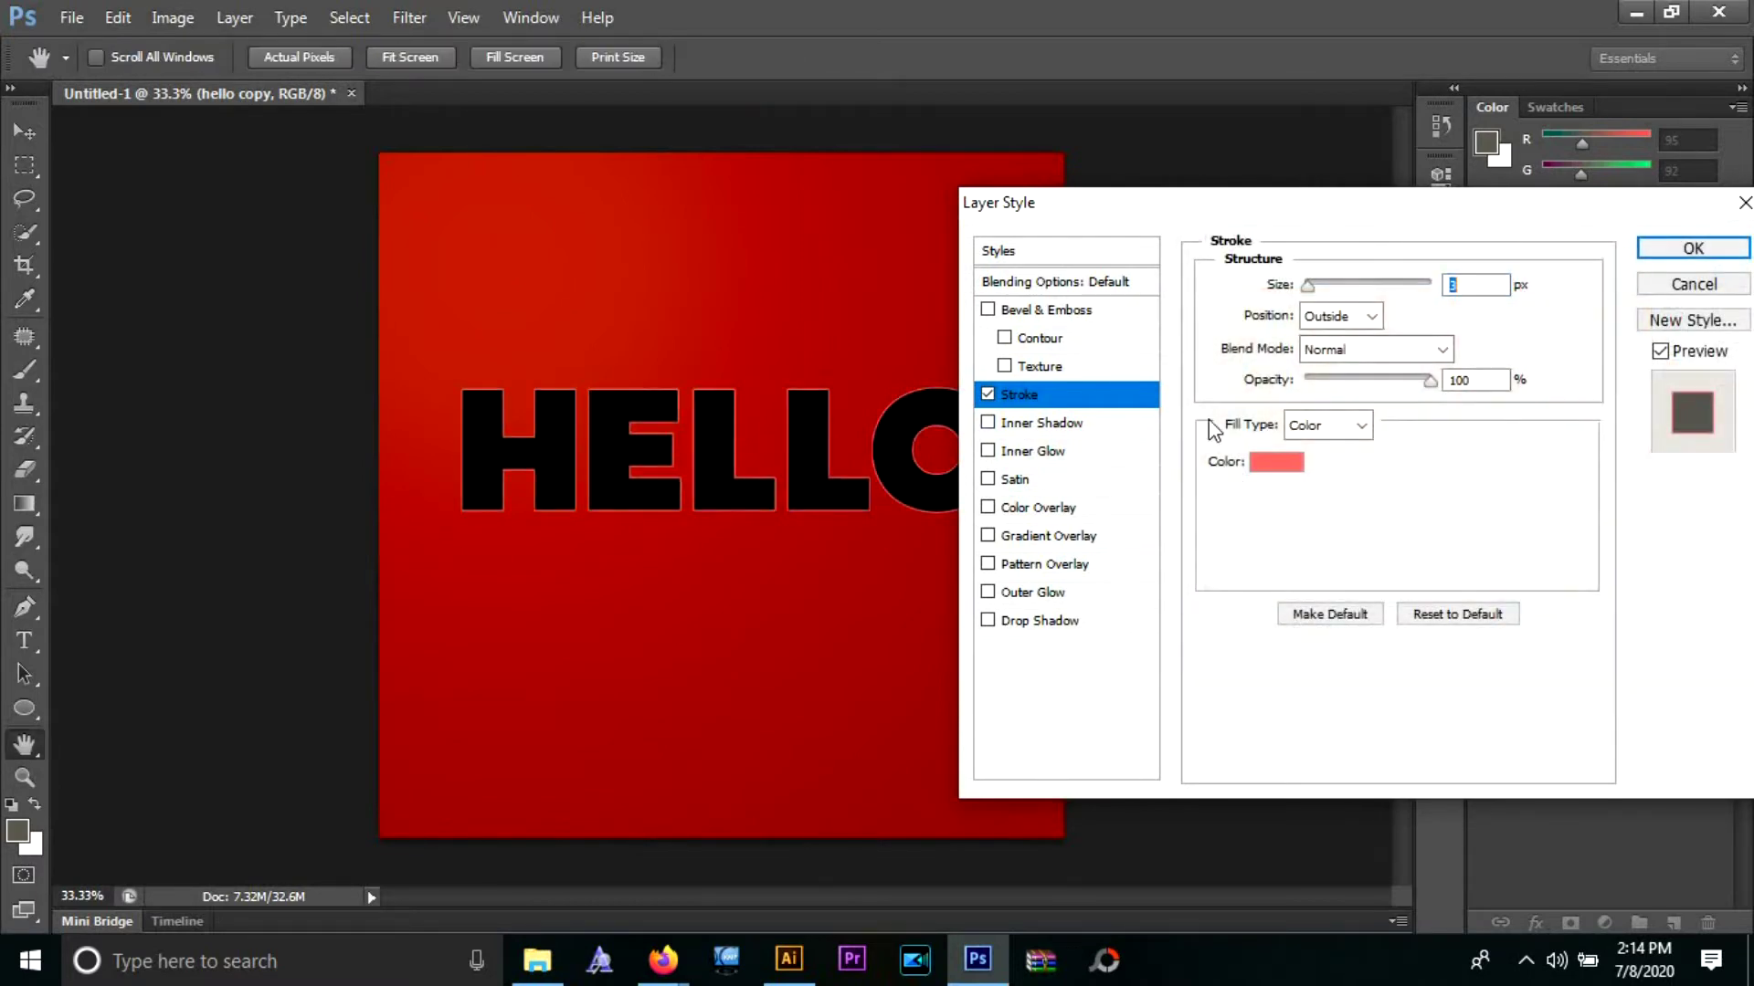
pyautogui.click(1288, 464)
pyautogui.click(1514, 289)
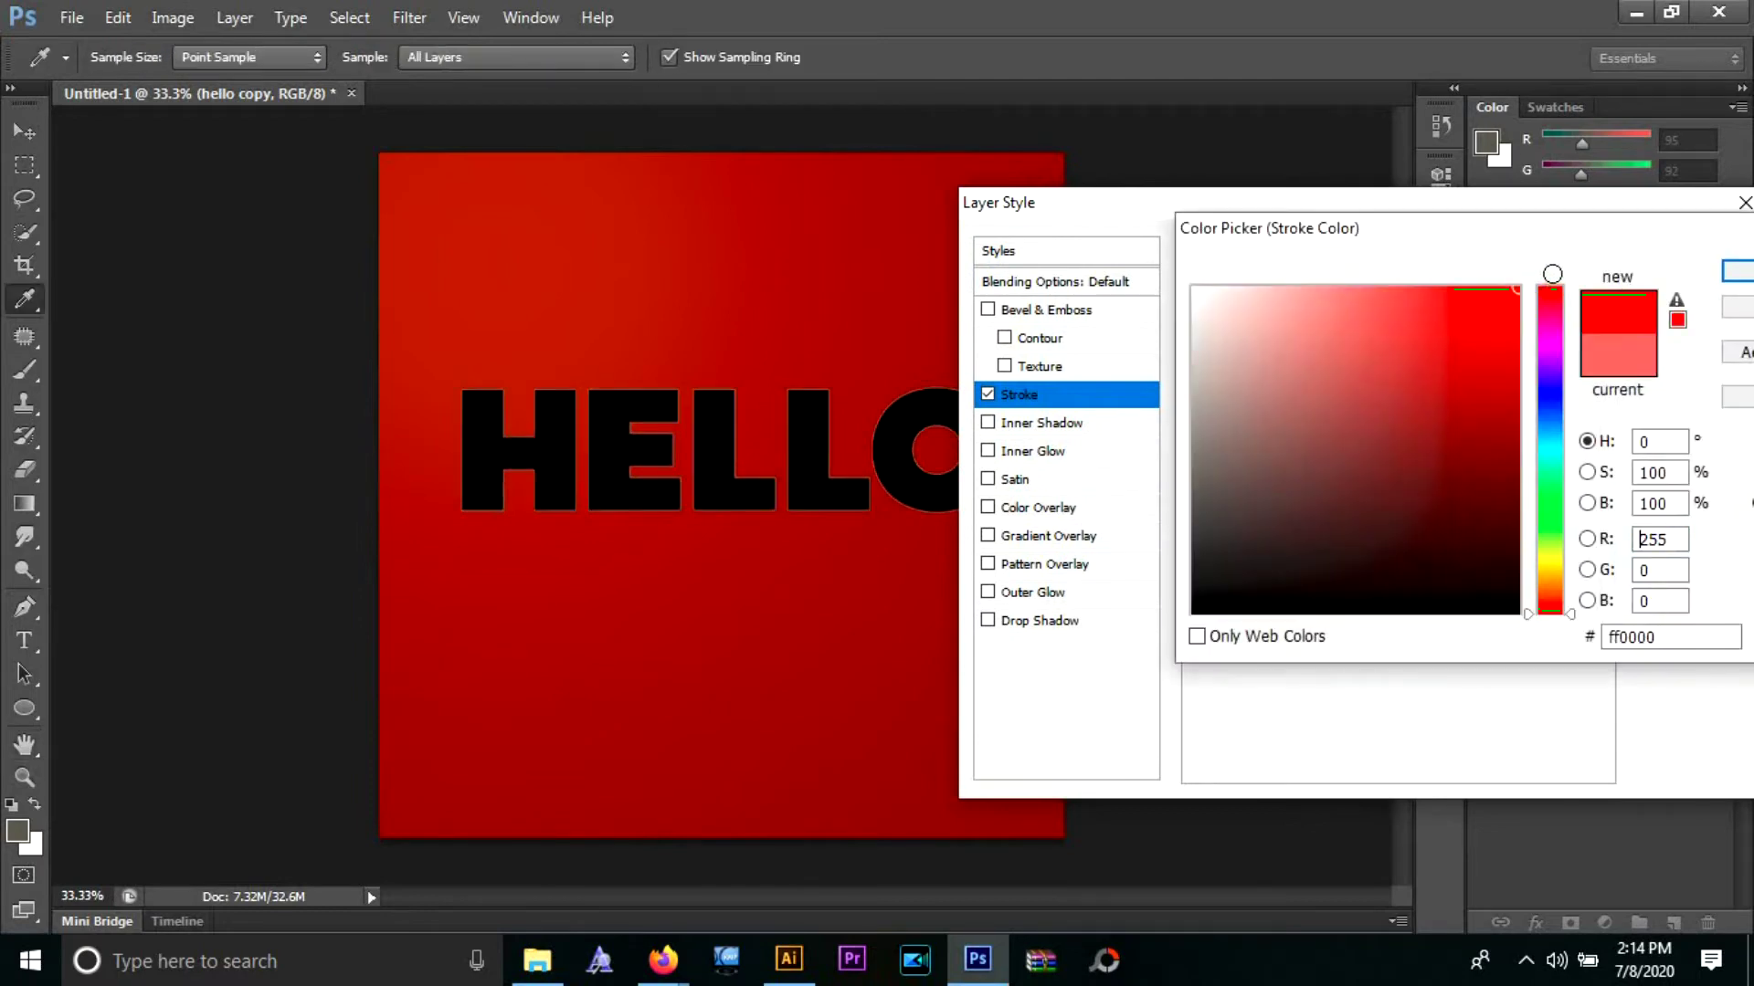
pyautogui.click(1729, 278)
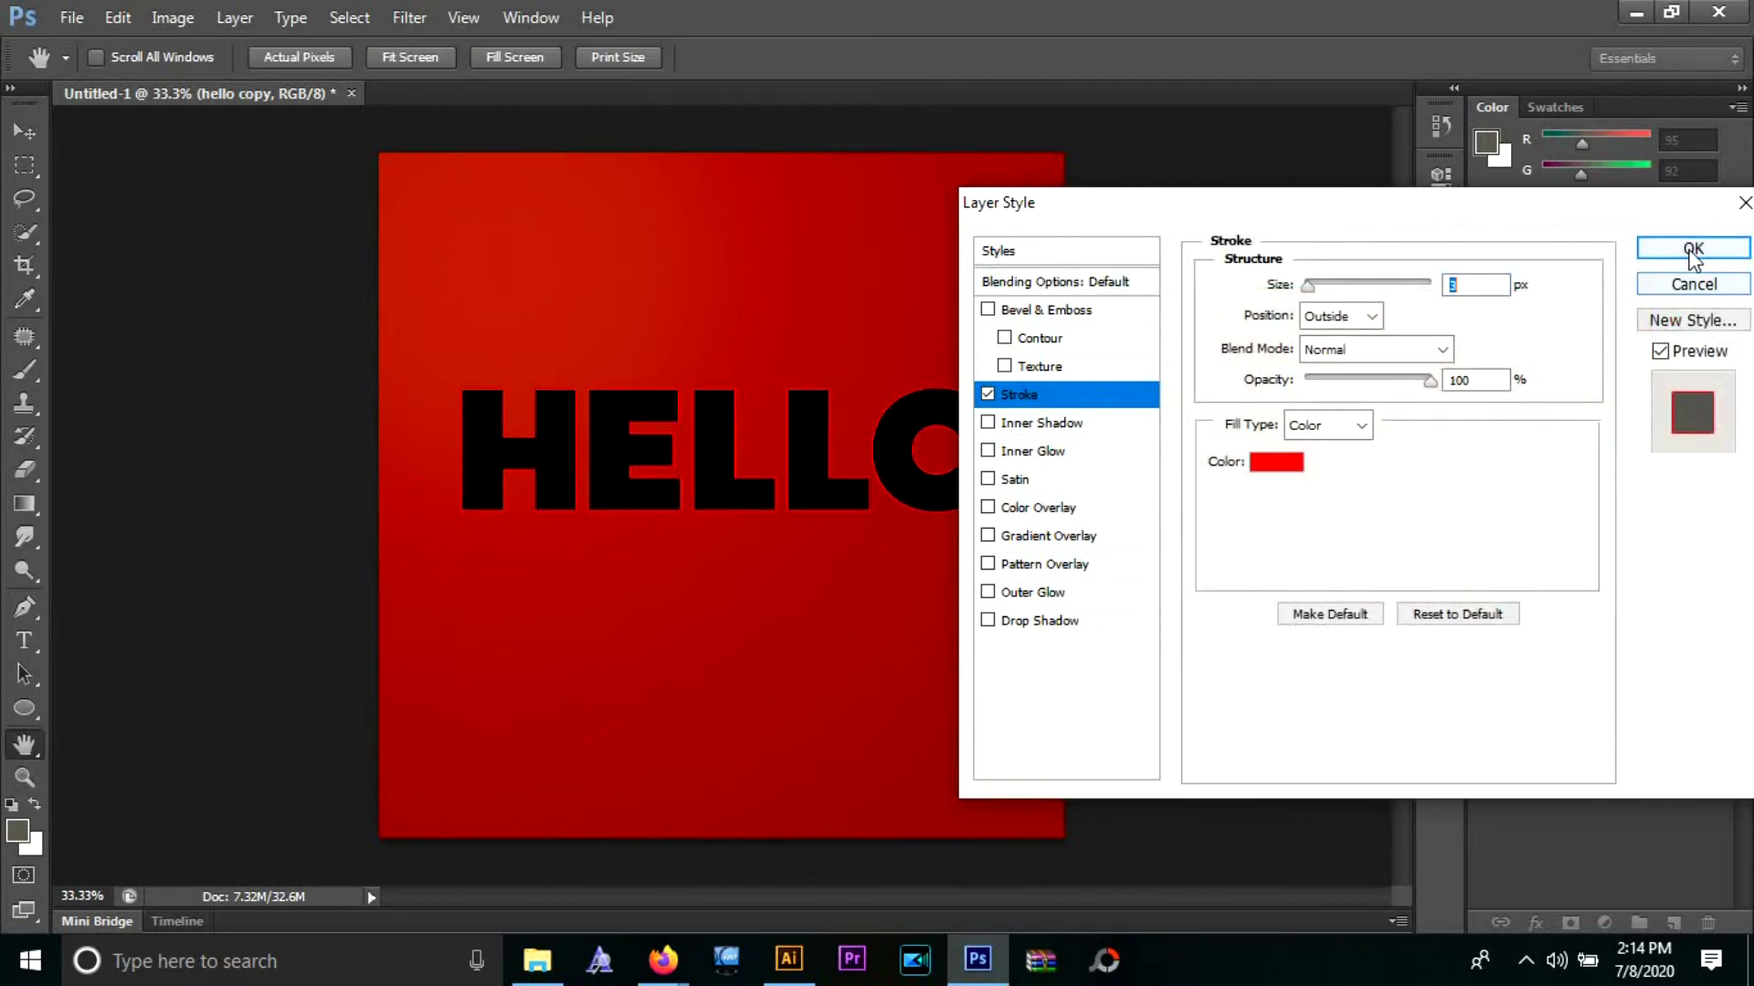
pyautogui.click(1455, 286)
# - Set HELLO's colour overlay to dark red #8c0f0c sampled from the canvas and enable Inner Shadow
pyautogui.click(988, 509)
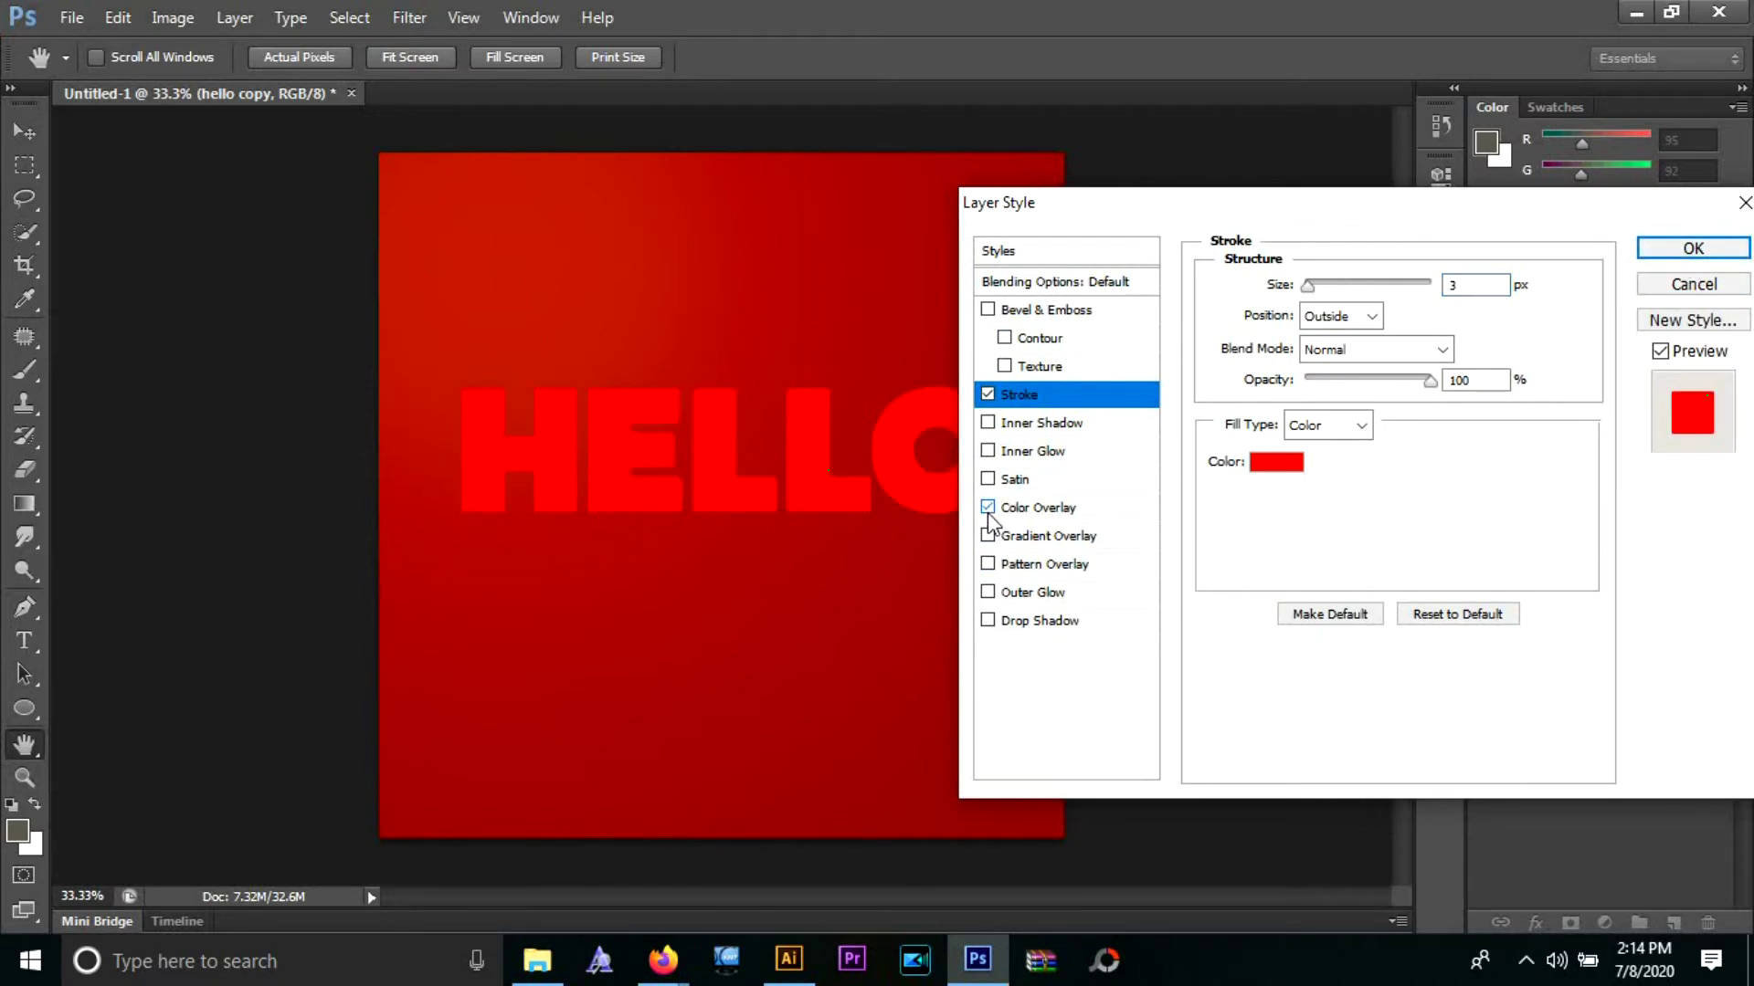
pyautogui.click(1037, 508)
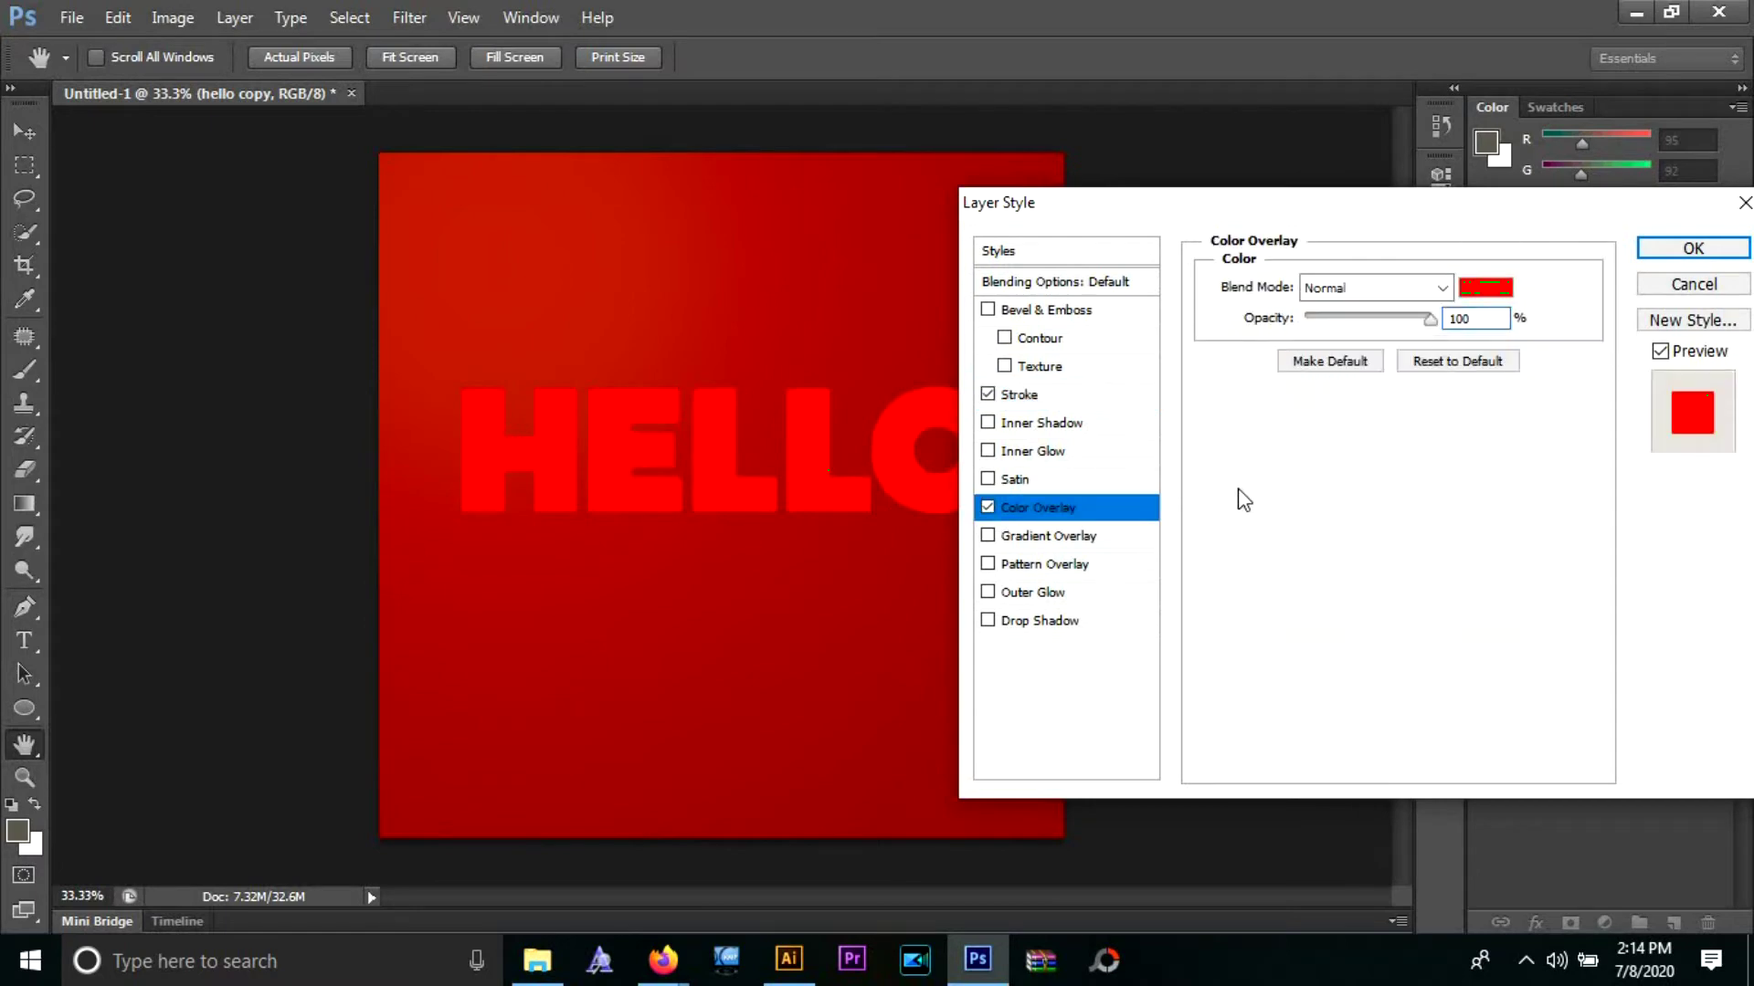
pyautogui.click(1481, 284)
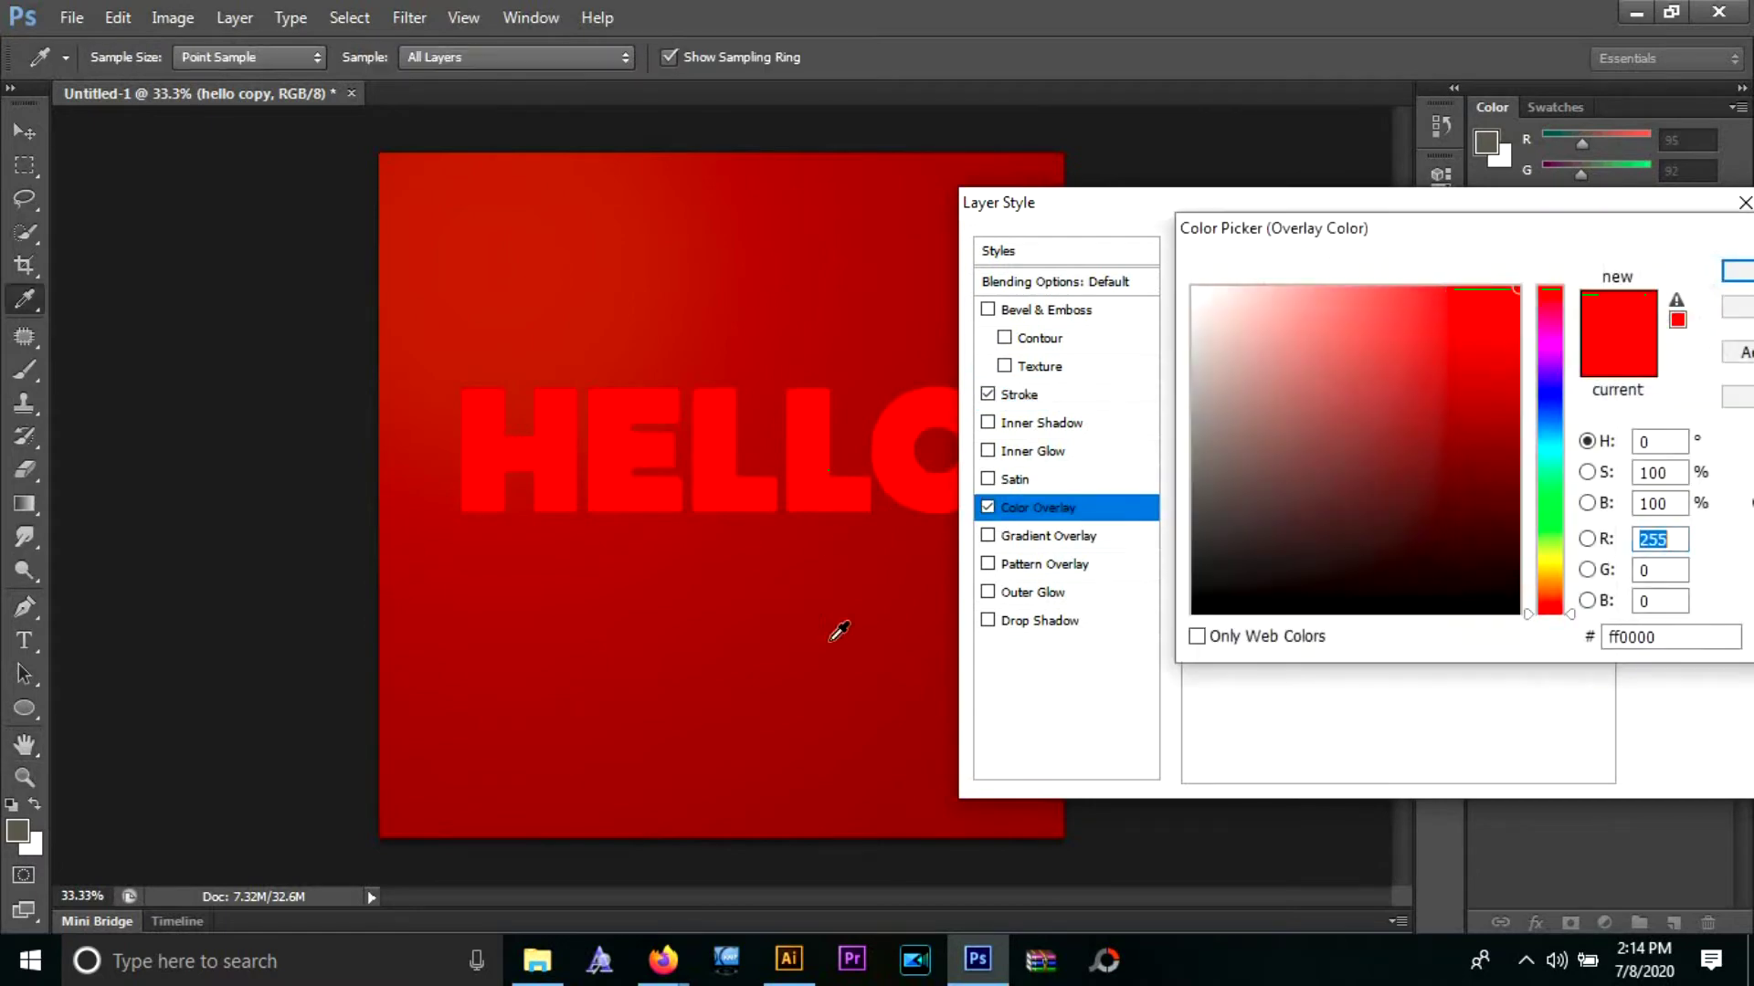
pyautogui.click(841, 813)
pyautogui.moveTo(849, 807); pyautogui.dragTo(896, 667)
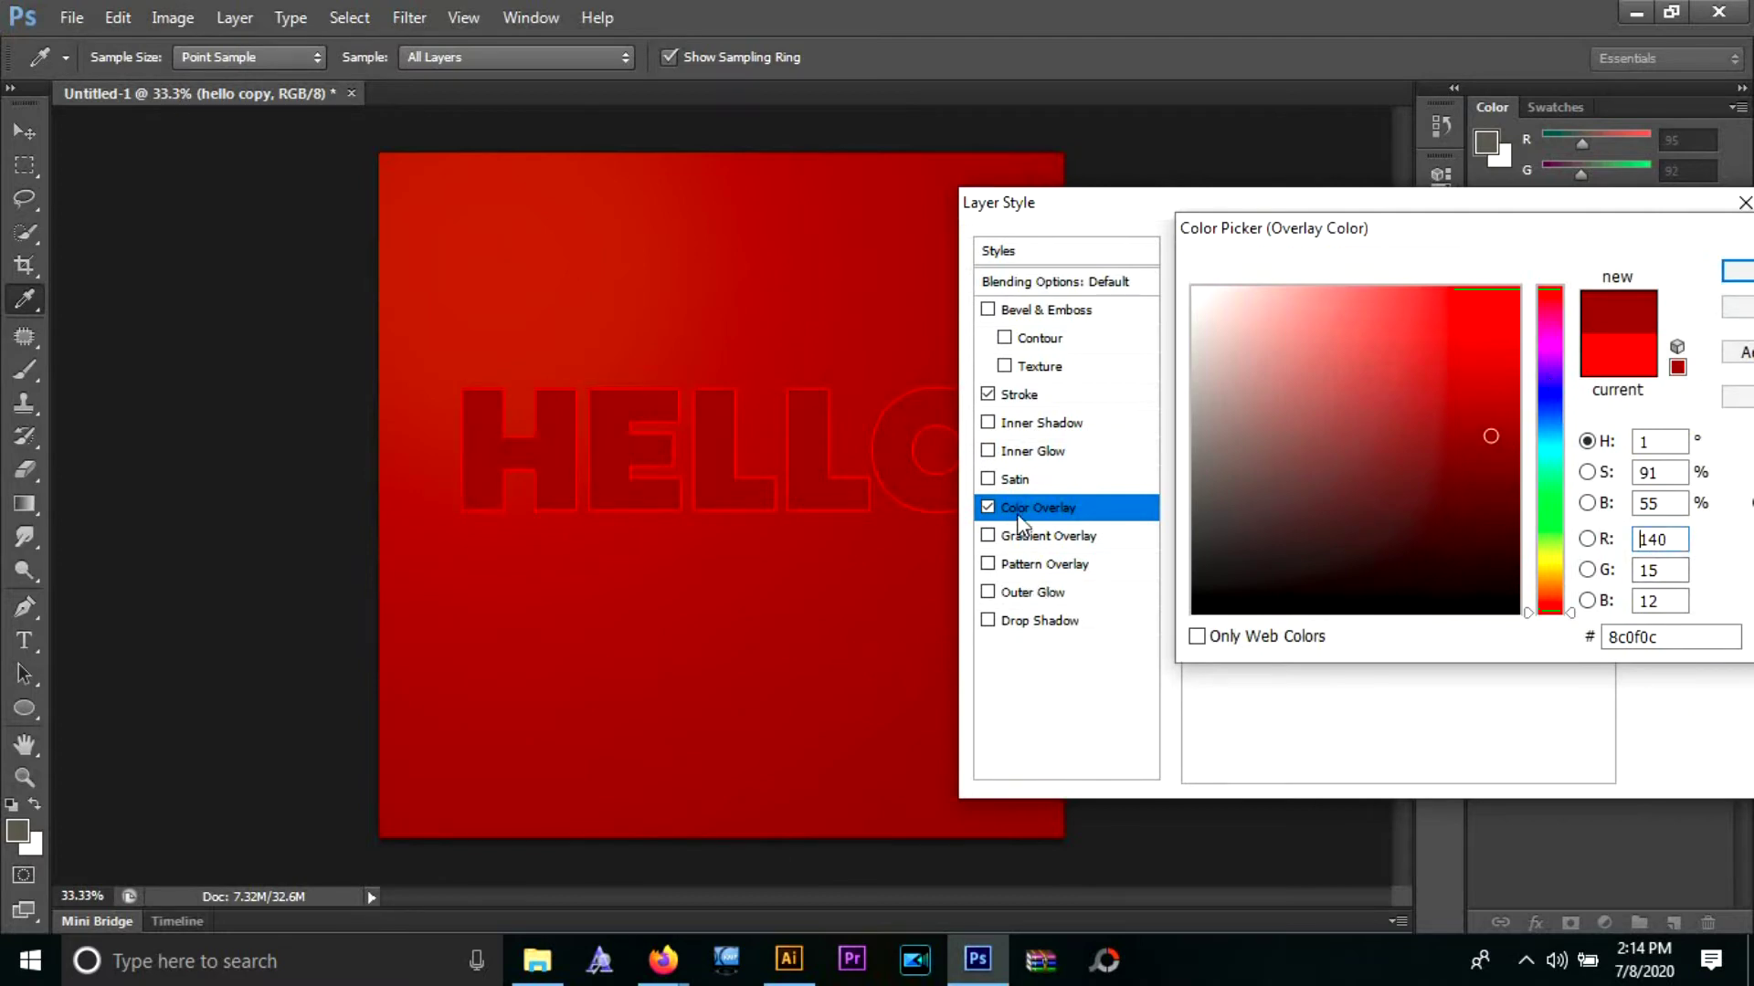
pyautogui.click(1733, 304)
pyautogui.click(1034, 423)
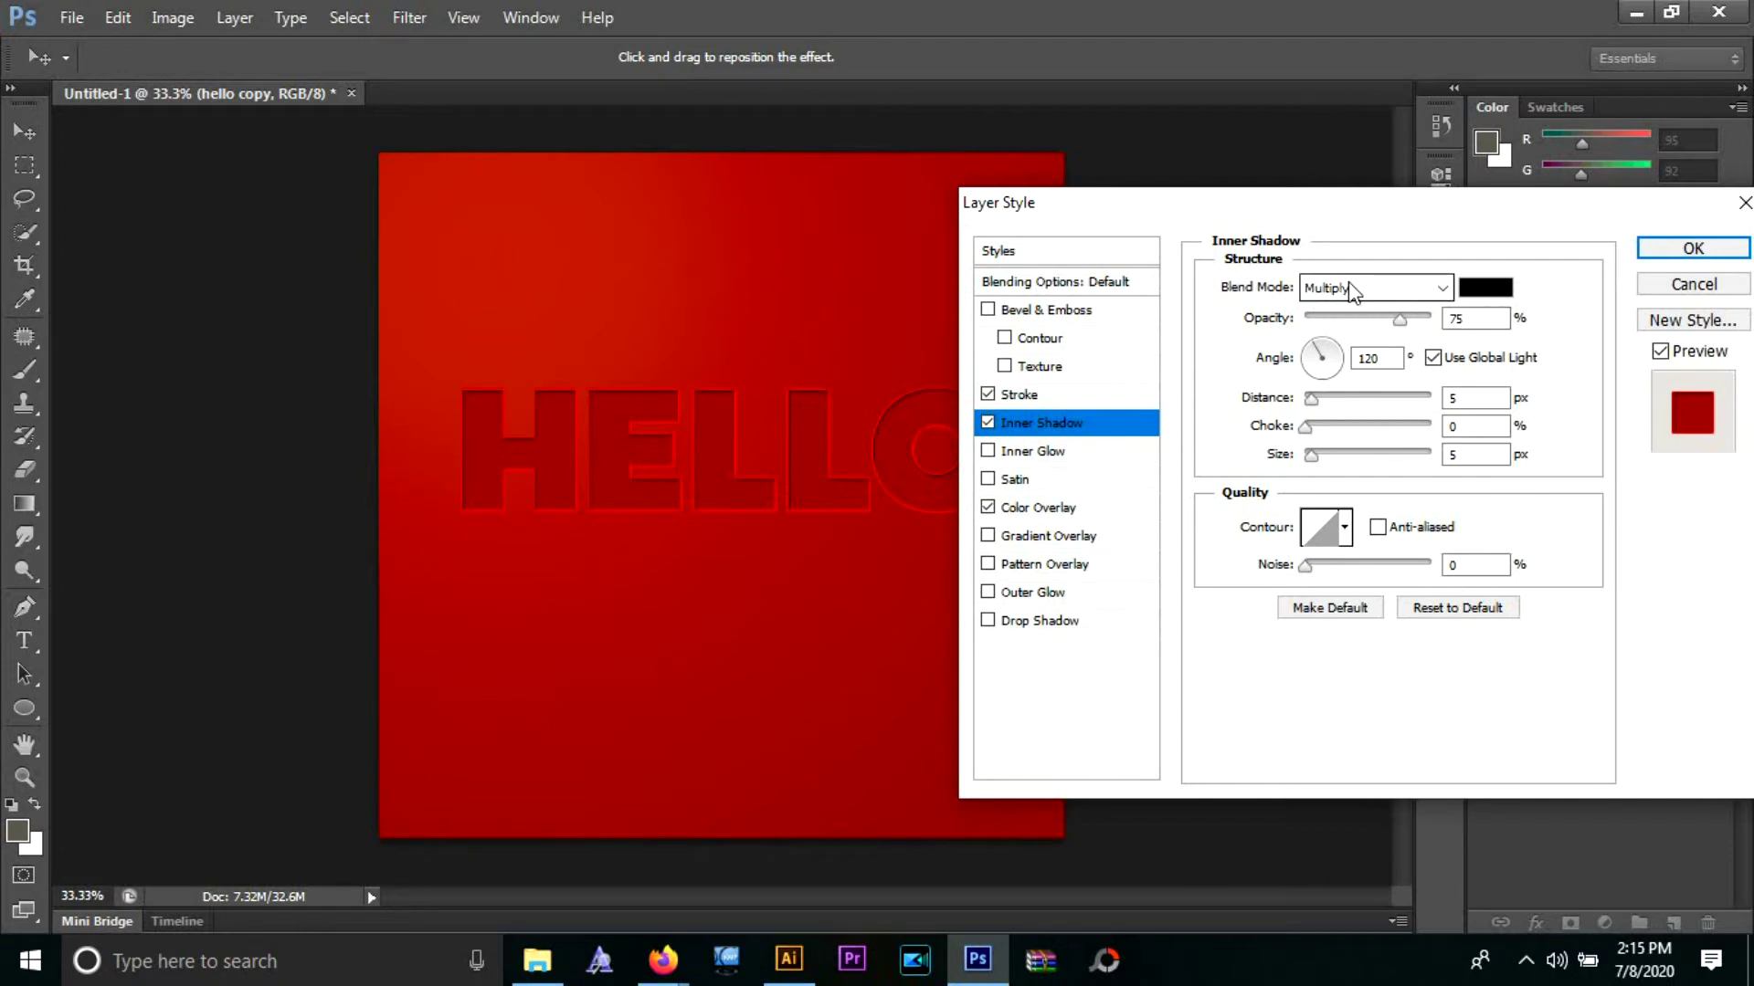
# - Set the inner shadow to 78% opacity, about 33 px distance and 46 px size
pyautogui.moveTo(1400, 321); pyautogui.dragTo(1402, 322)
pyautogui.moveTo(1312, 398); pyautogui.dragTo(1335, 412)
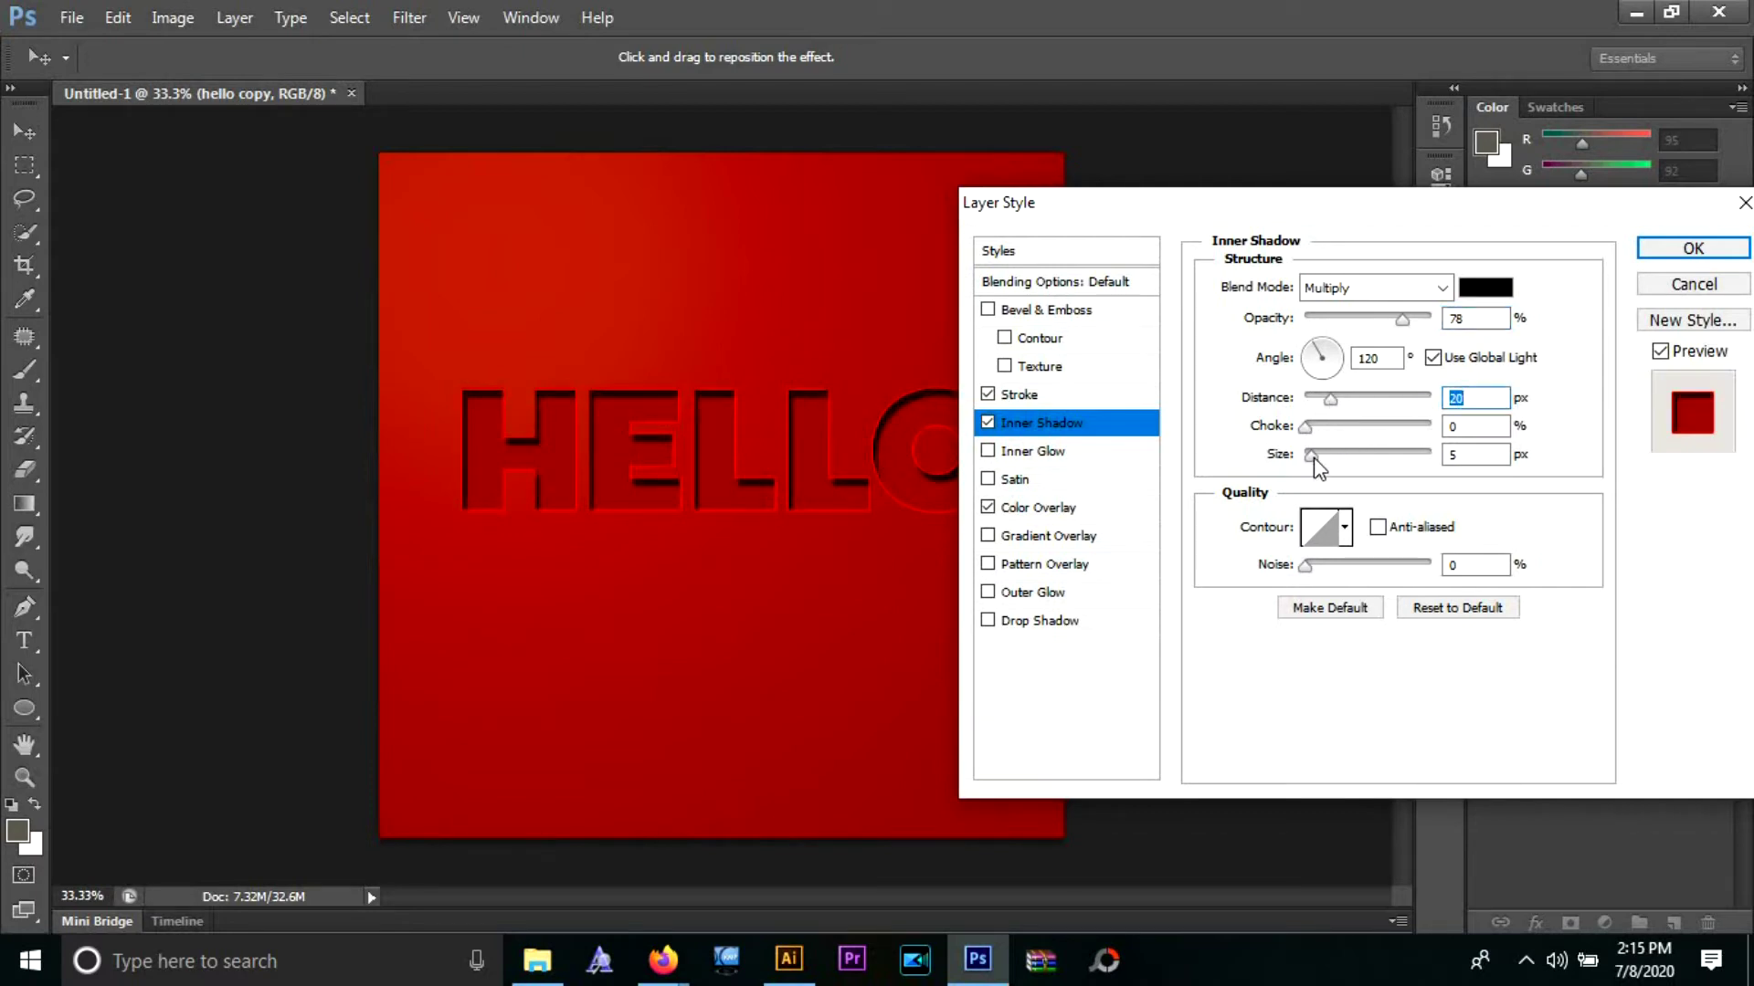
pyautogui.moveTo(1313, 460); pyautogui.dragTo(1336, 458)
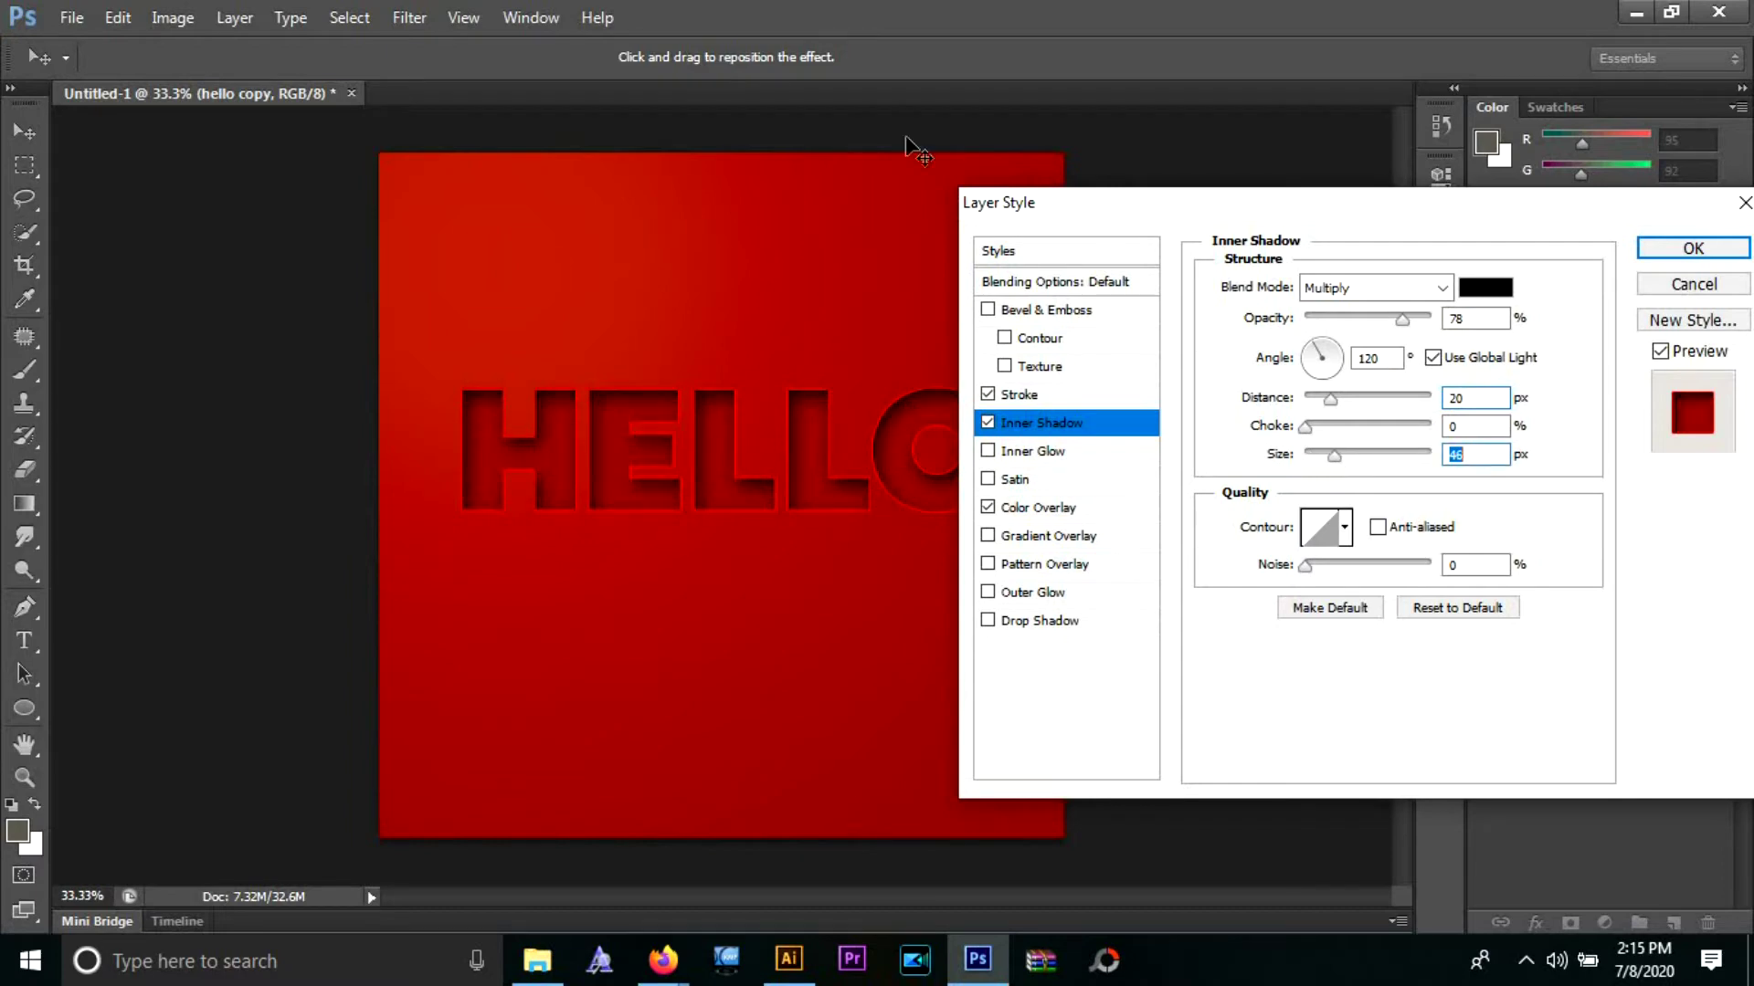
pyautogui.click(1345, 399)
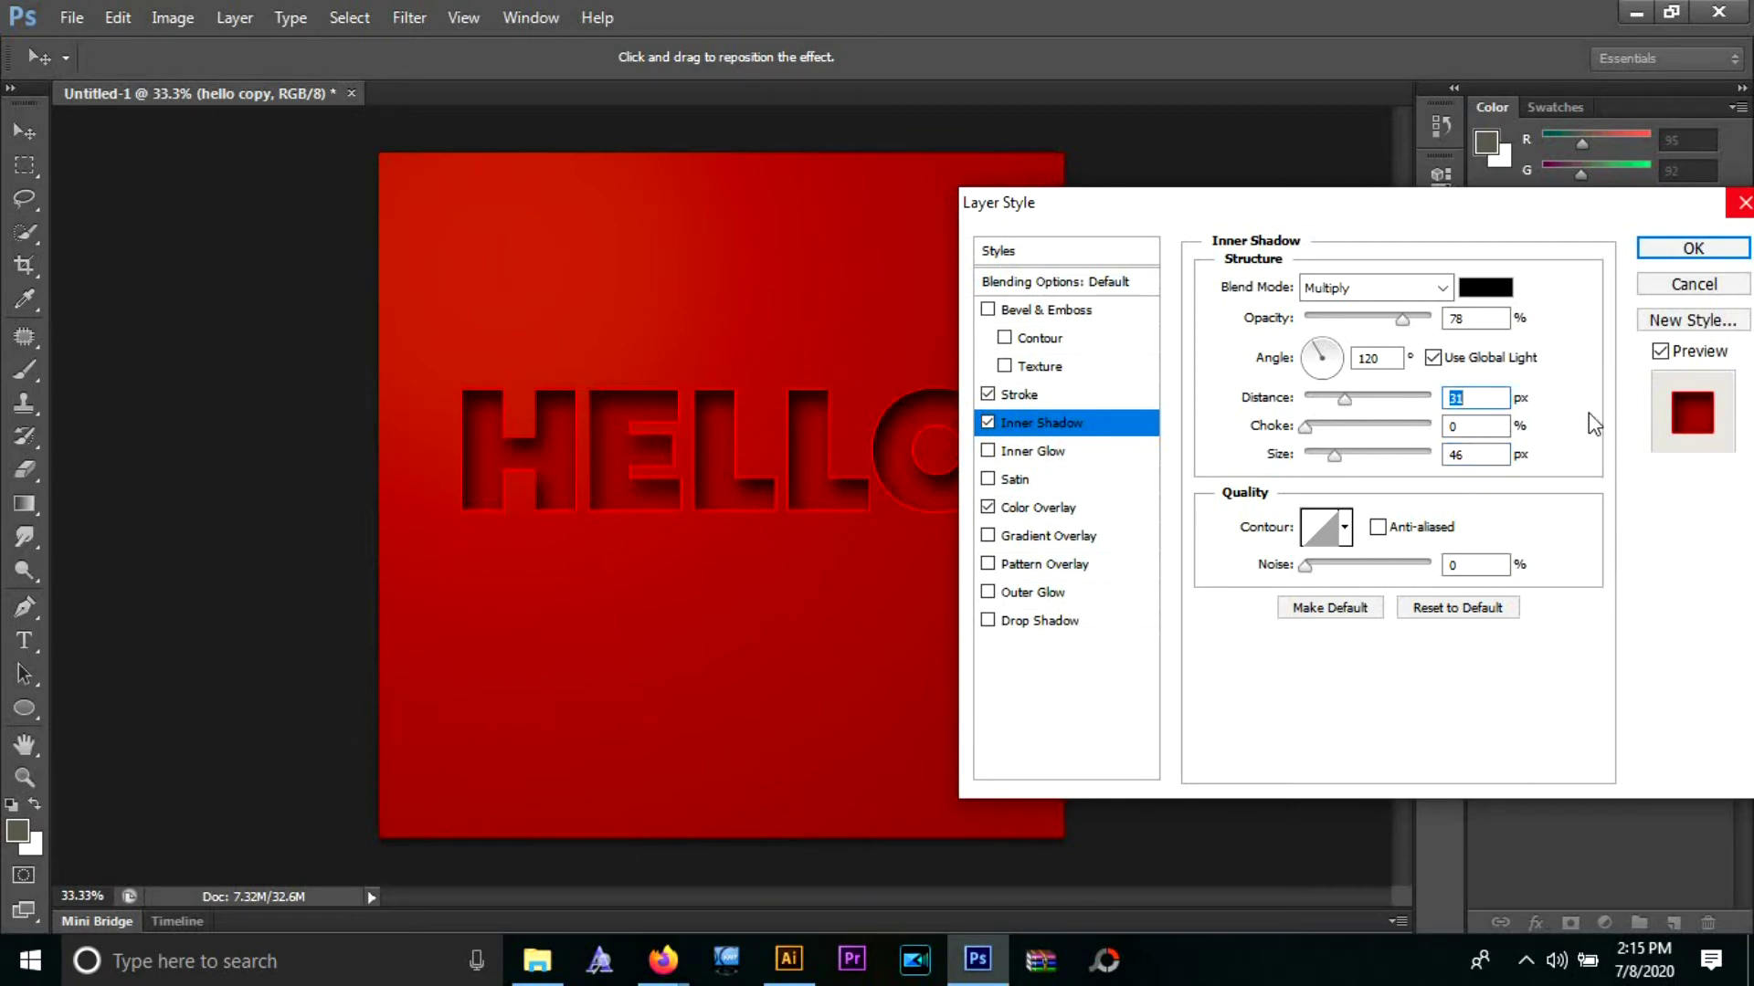
# - Add a drop shadow to HELLO with a rough distance of about 31 px and soft size
pyautogui.click(1078, 625)
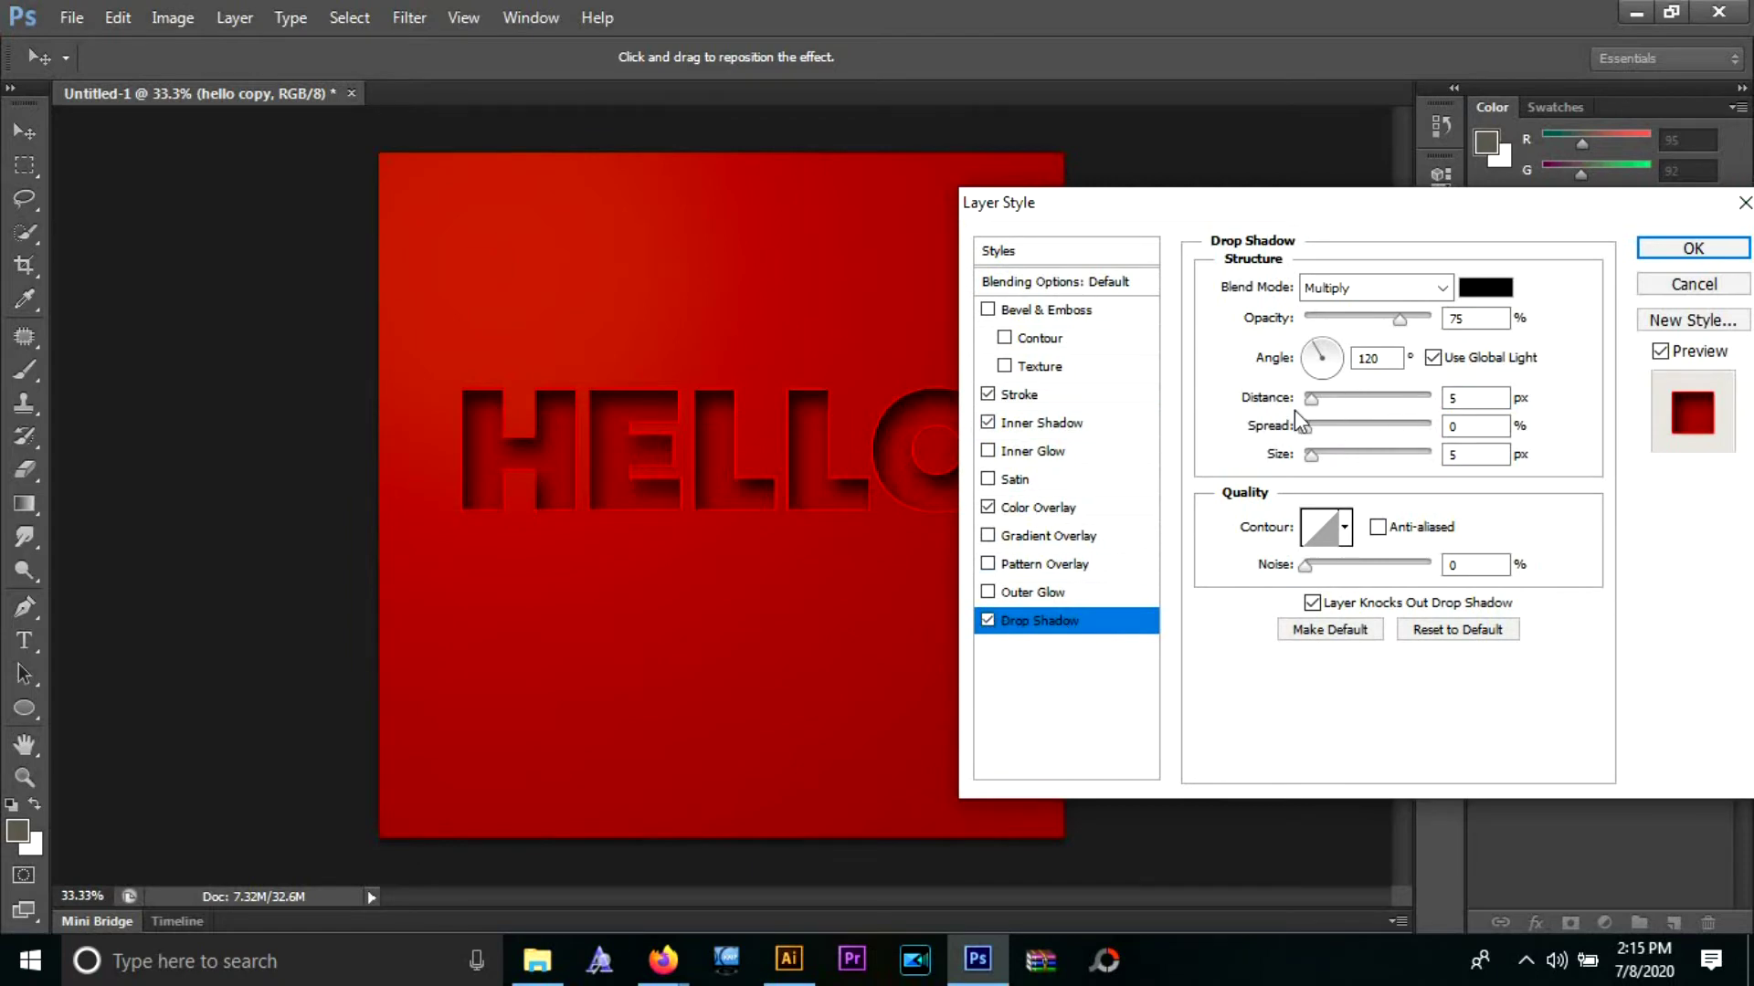
pyautogui.moveTo(1312, 404); pyautogui.dragTo(1337, 404)
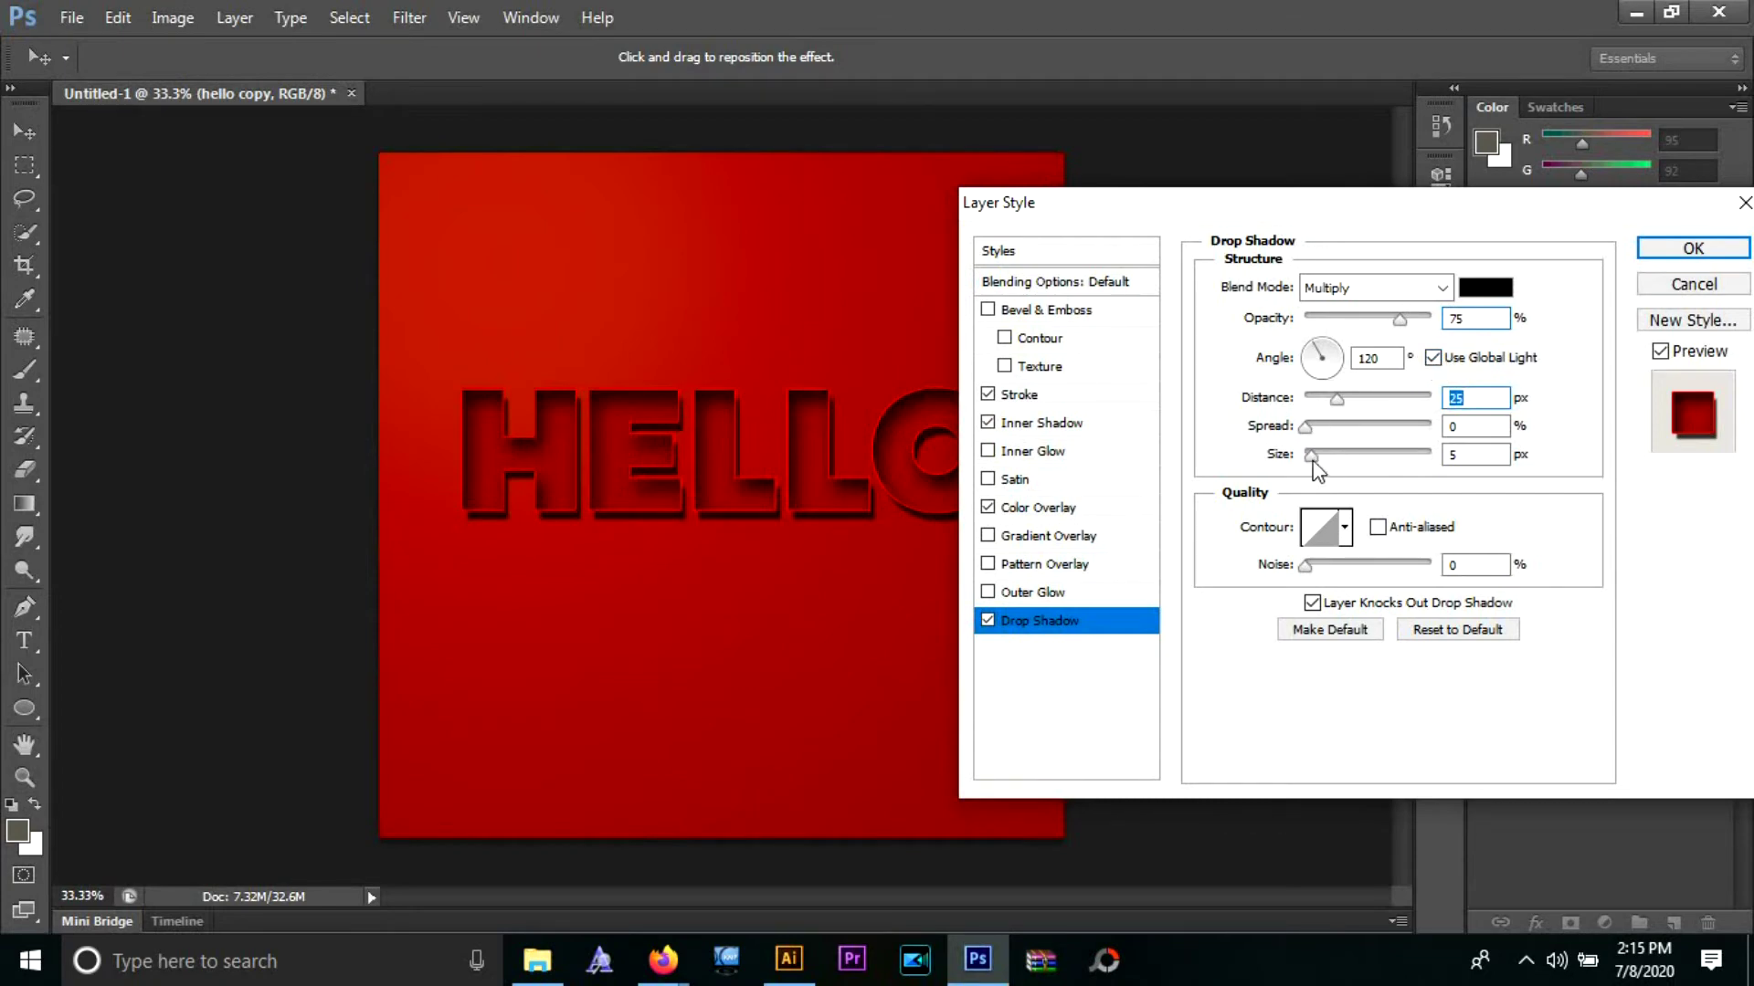
pyautogui.moveTo(1311, 455); pyautogui.dragTo(1326, 459)
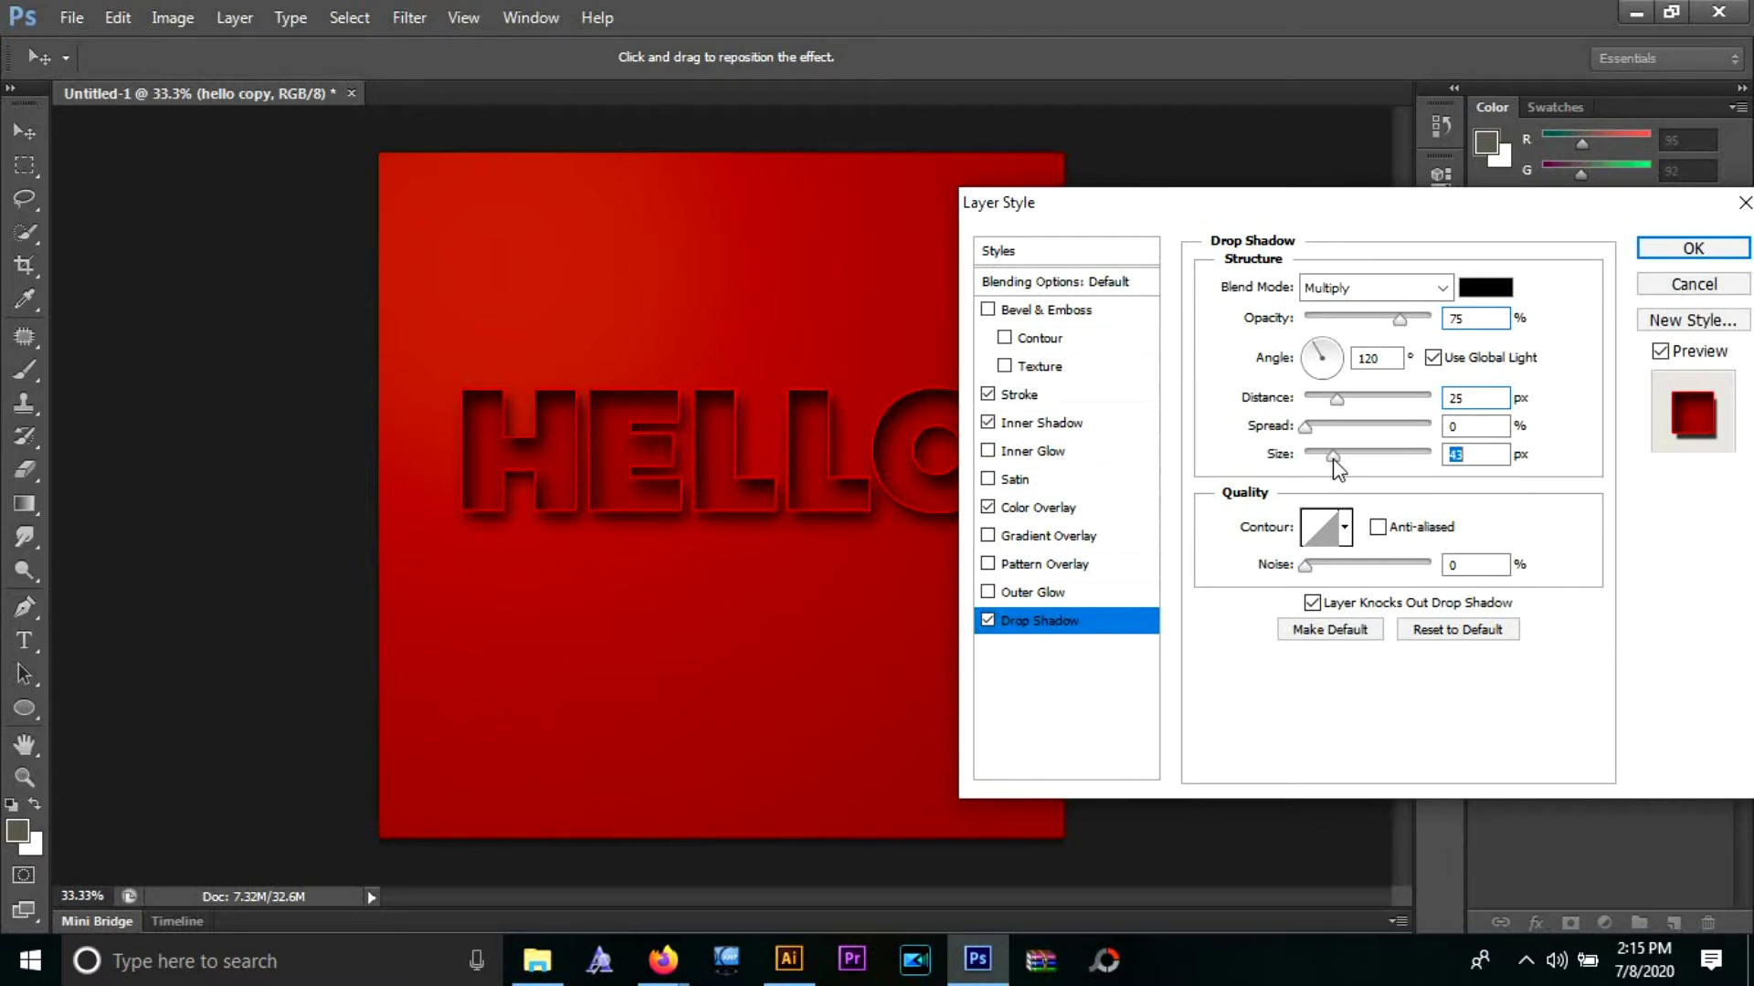
pyautogui.moveTo(1338, 398); pyautogui.dragTo(1348, 402)
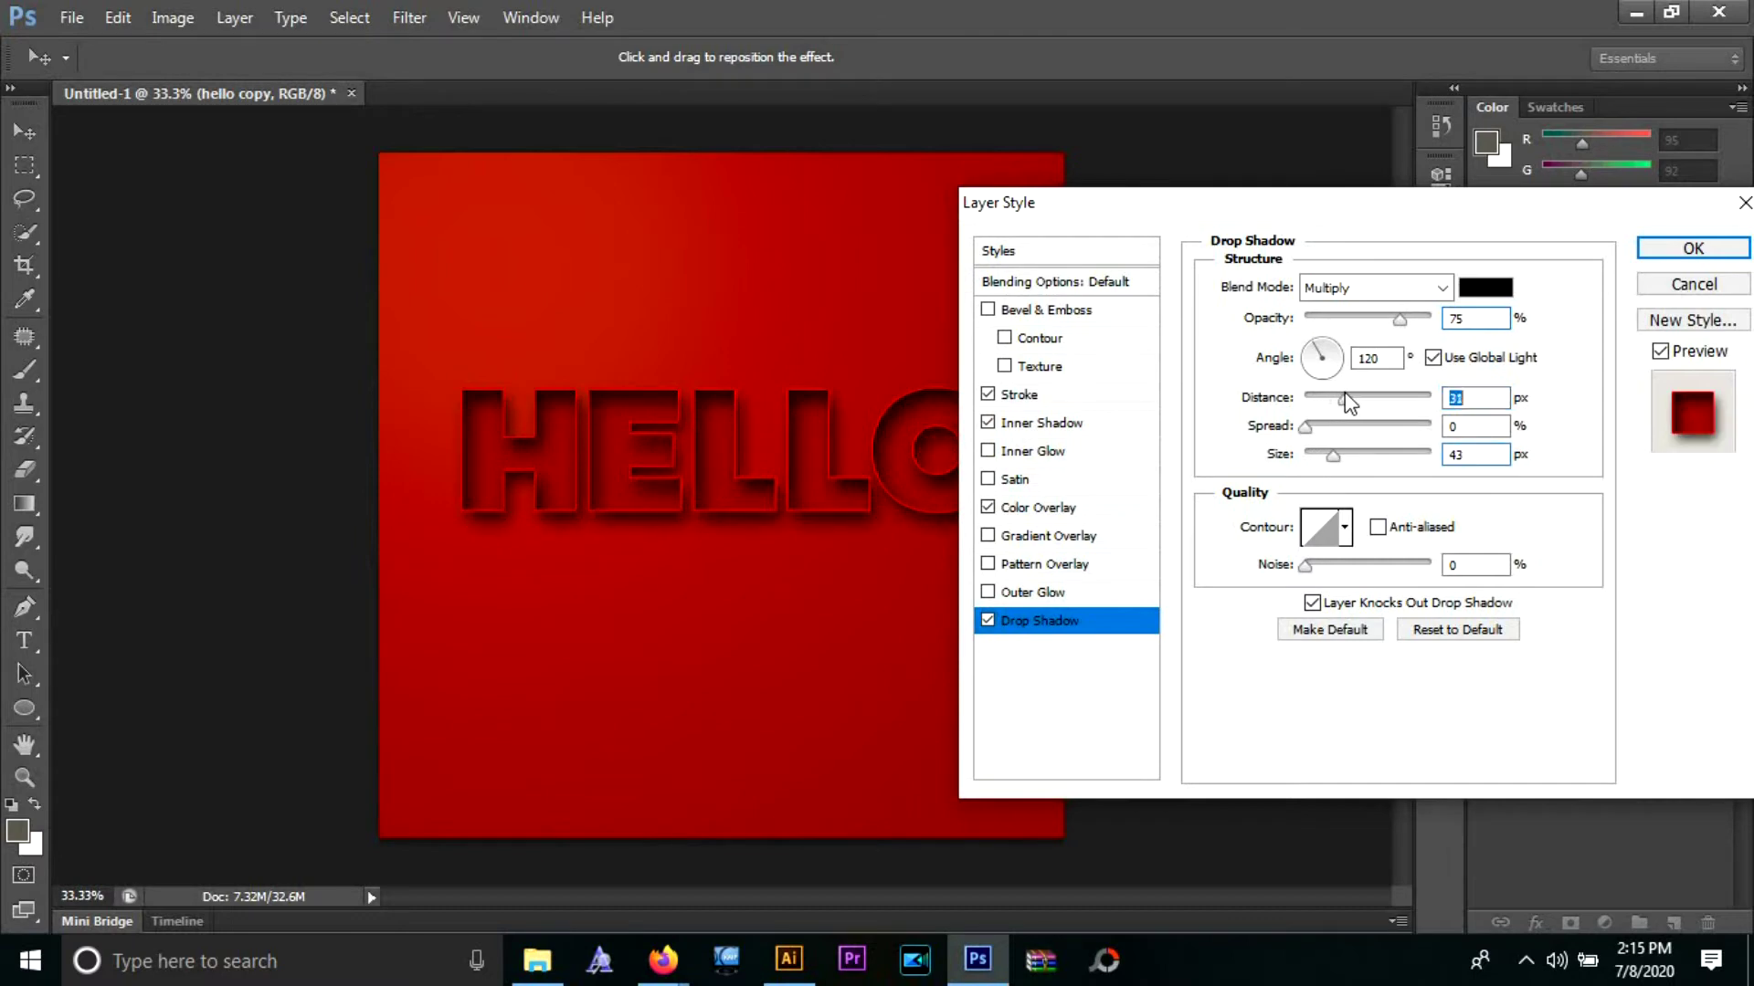
# - Set the drop shadow colour to dark red #600402
pyautogui.click(1485, 288)
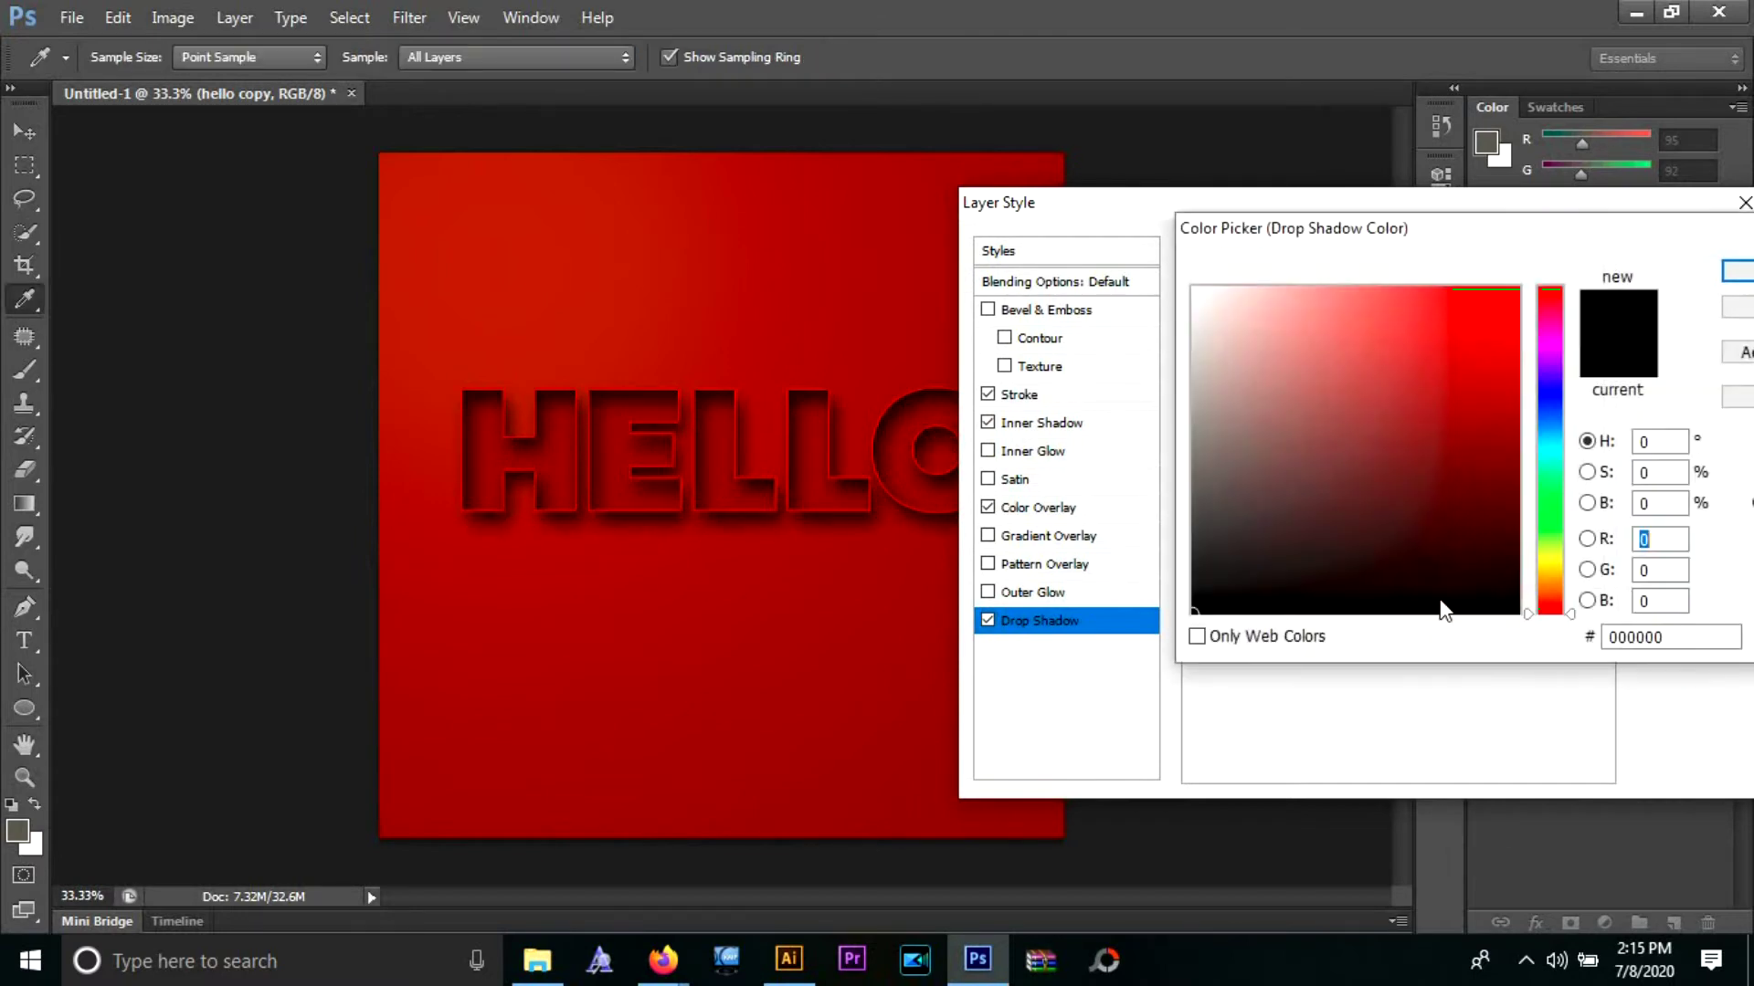
pyautogui.click(583, 791)
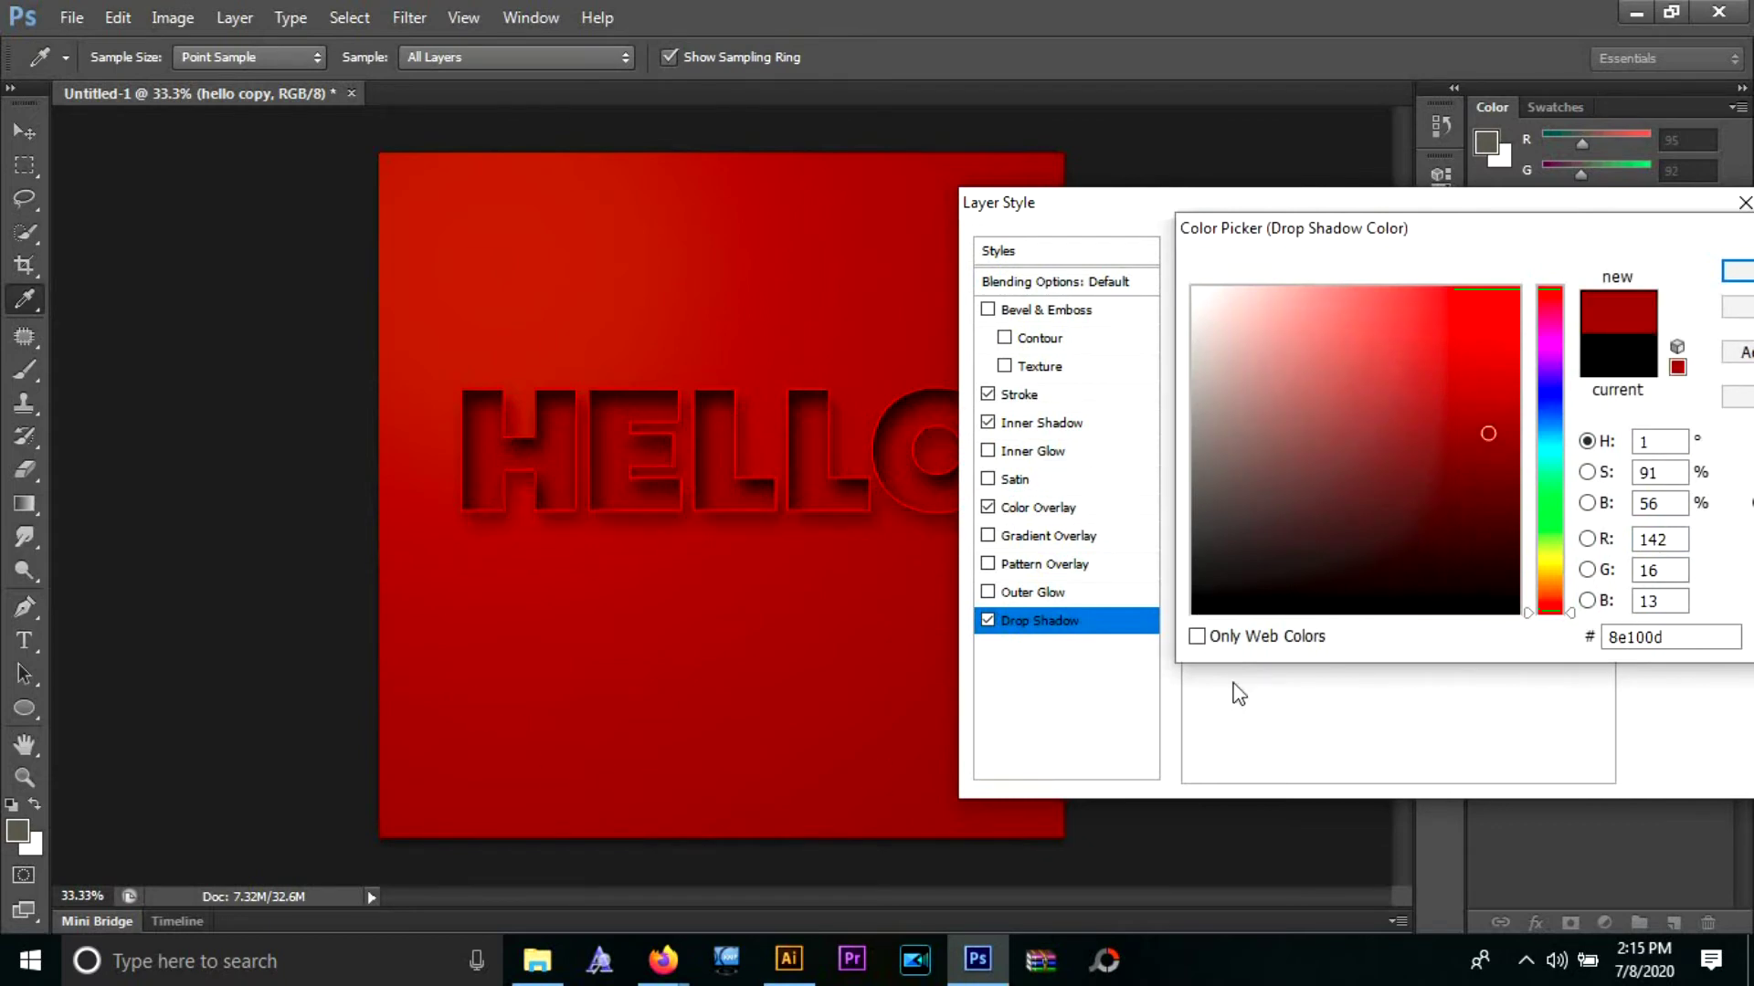
pyautogui.moveTo(1488, 478); pyautogui.dragTo(1517, 493)
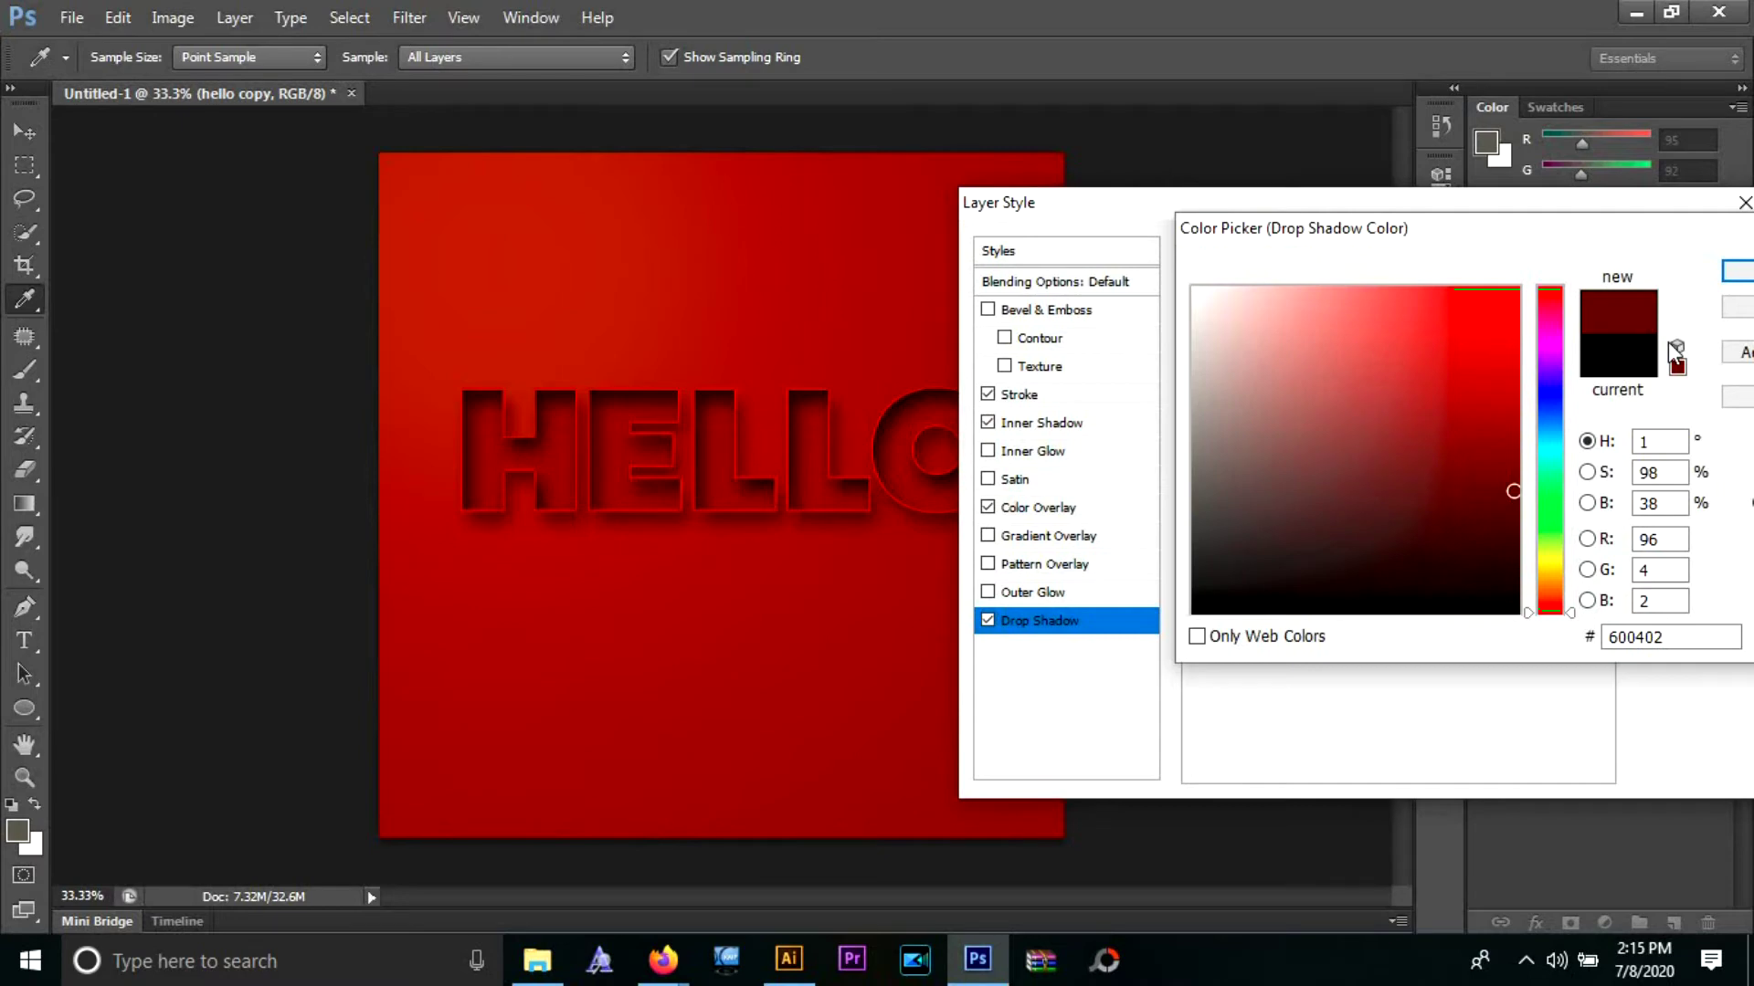
pyautogui.moveTo(1514, 228); pyautogui.dragTo(1365, 230)
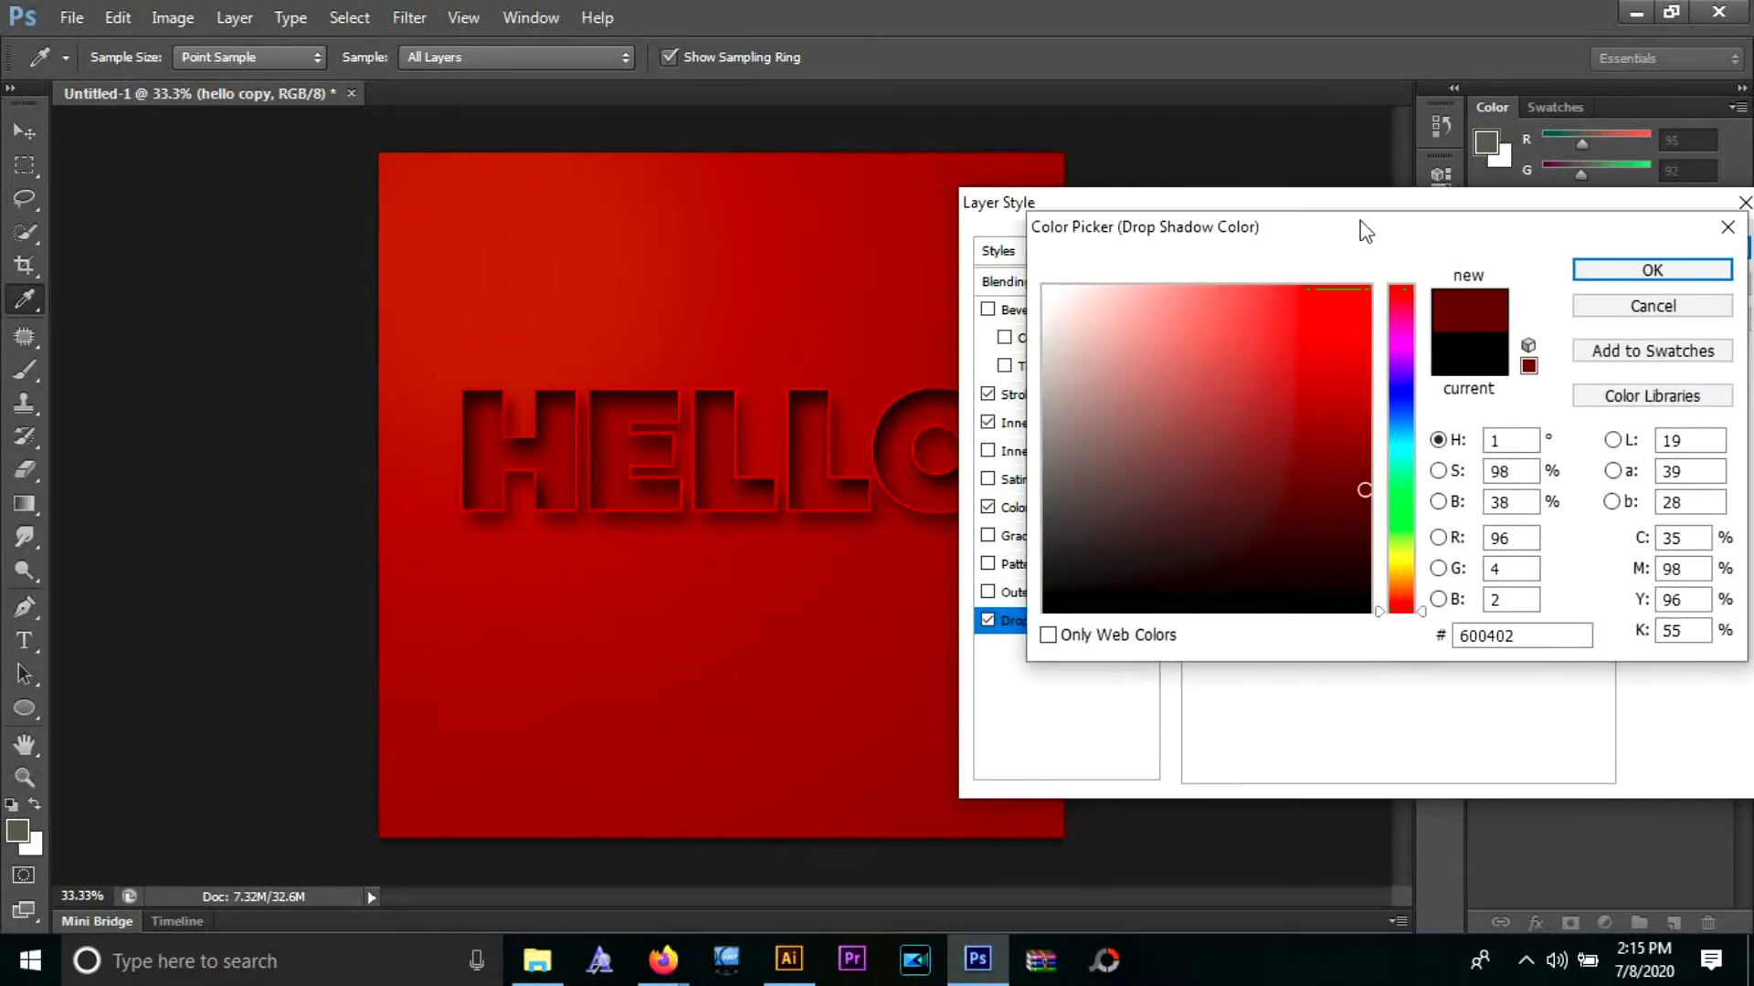
pyautogui.click(1652, 270)
# - Raise the drop shadow distance to 40 px and size to 70 px
pyautogui.moveTo(1648, 213); pyautogui.dragTo(1616, 137)
pyautogui.moveTo(1311, 321); pyautogui.dragTo(1319, 322)
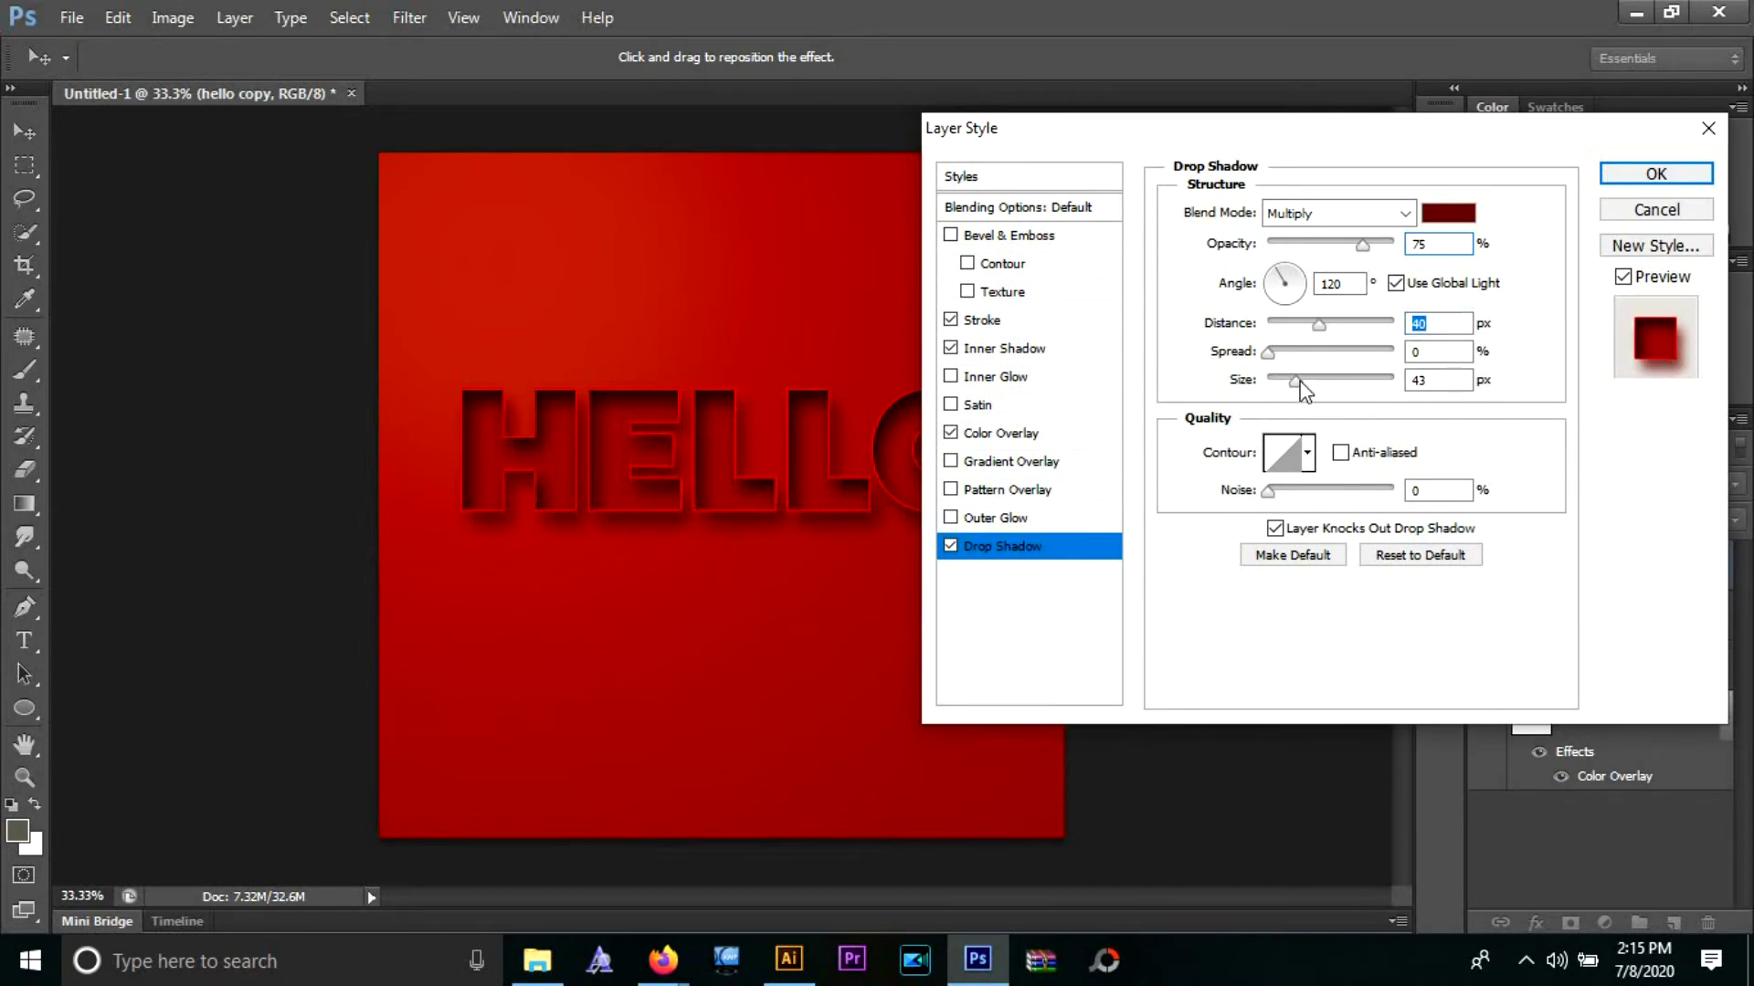
pyautogui.moveTo(1301, 389)
pyautogui.mouseDown()
pyautogui.moveTo(1280, 385)
pyautogui.moveTo(1295, 387)
pyautogui.mouseUp()
# - Change HELLO's stroke colour to lighter red #d94d4d and apply the layer style
pyautogui.click(1656, 173)
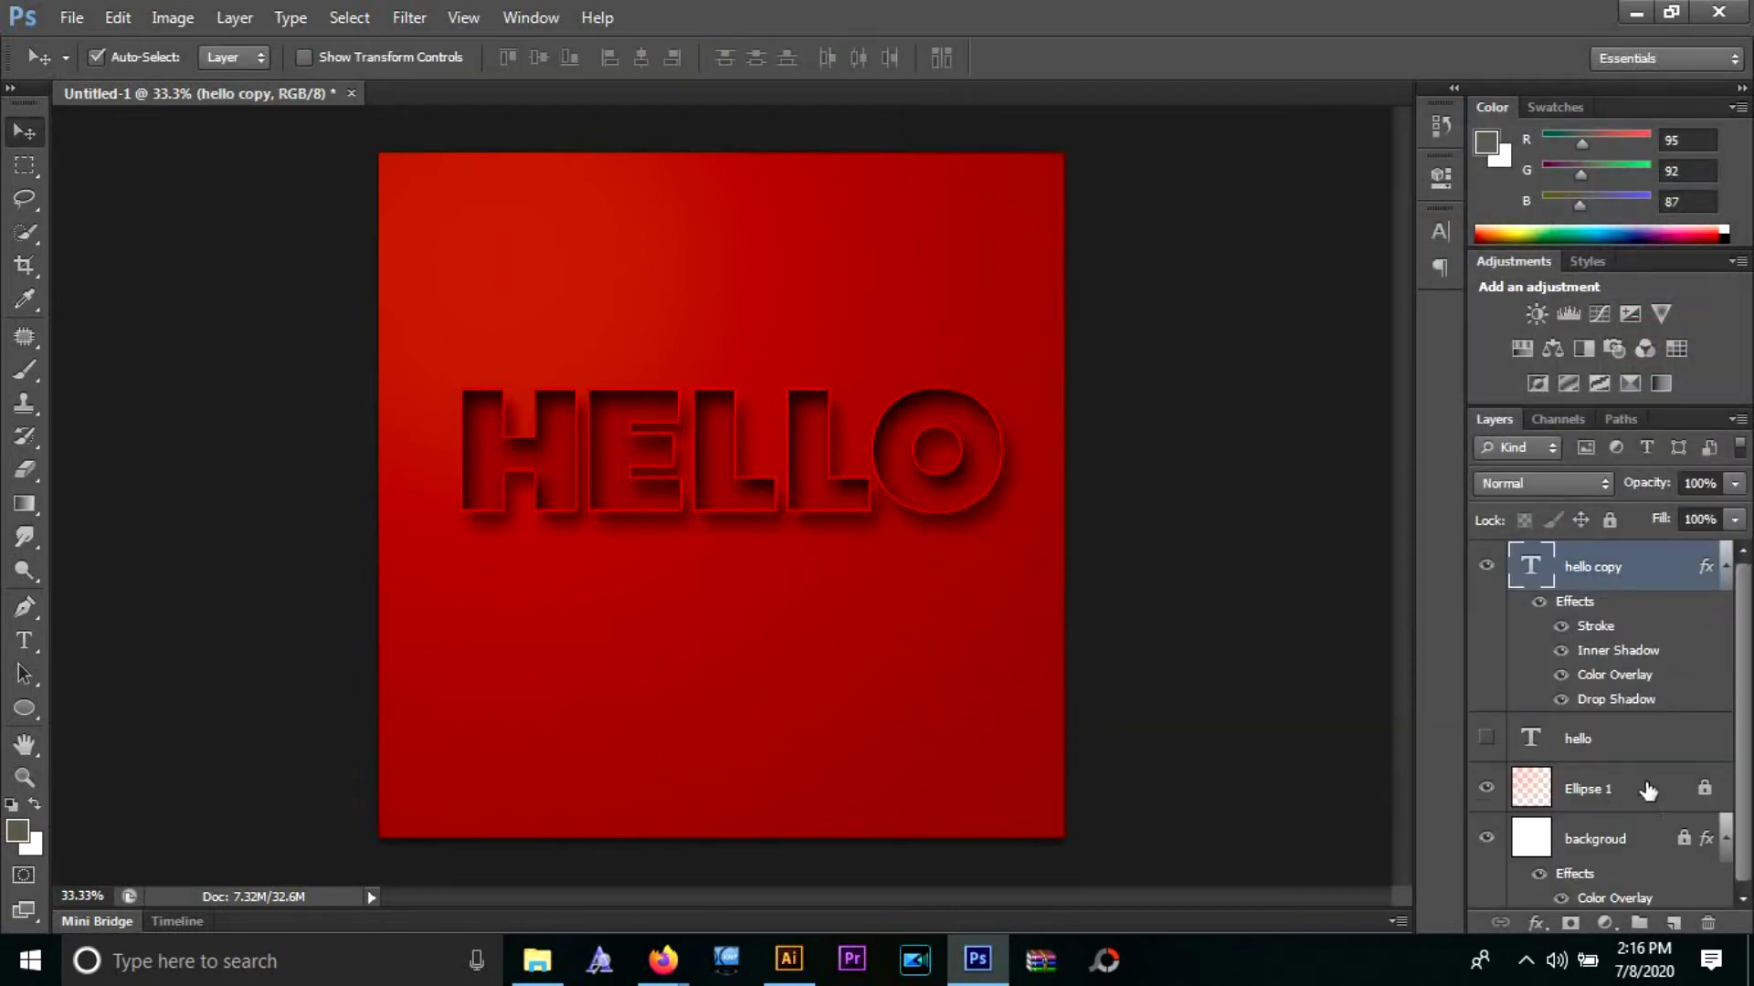
pyautogui.doubleClick(1596, 628)
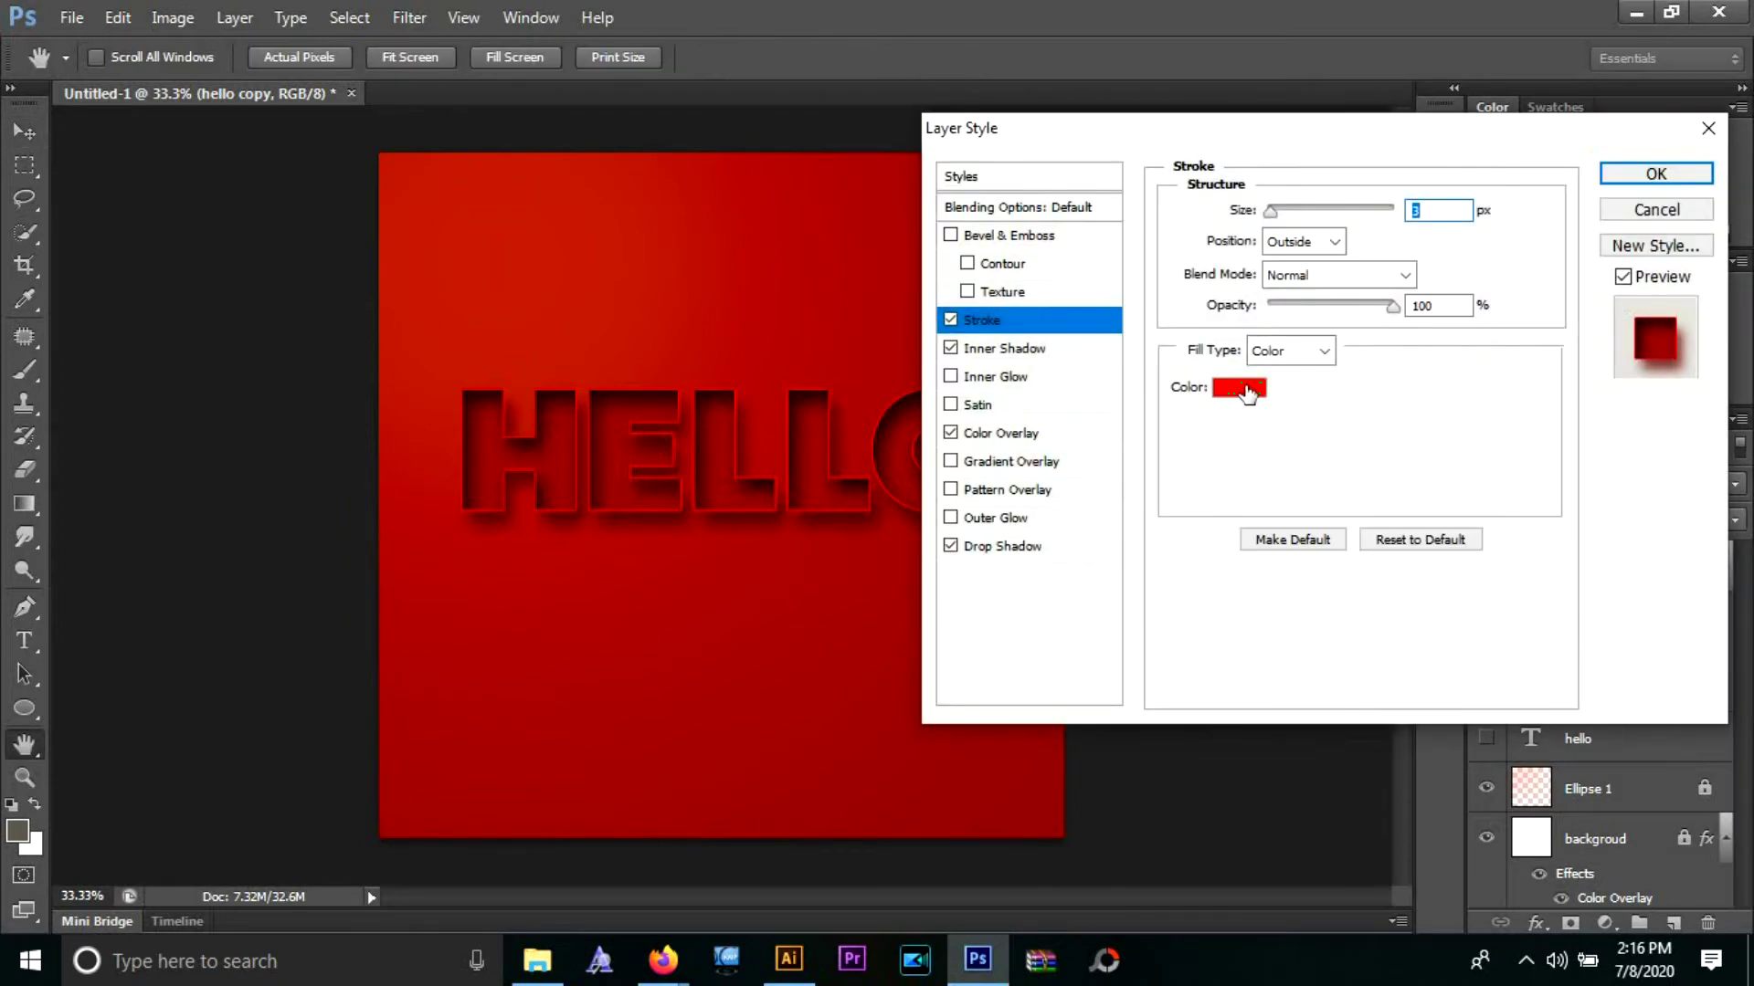
pyautogui.click(1248, 391)
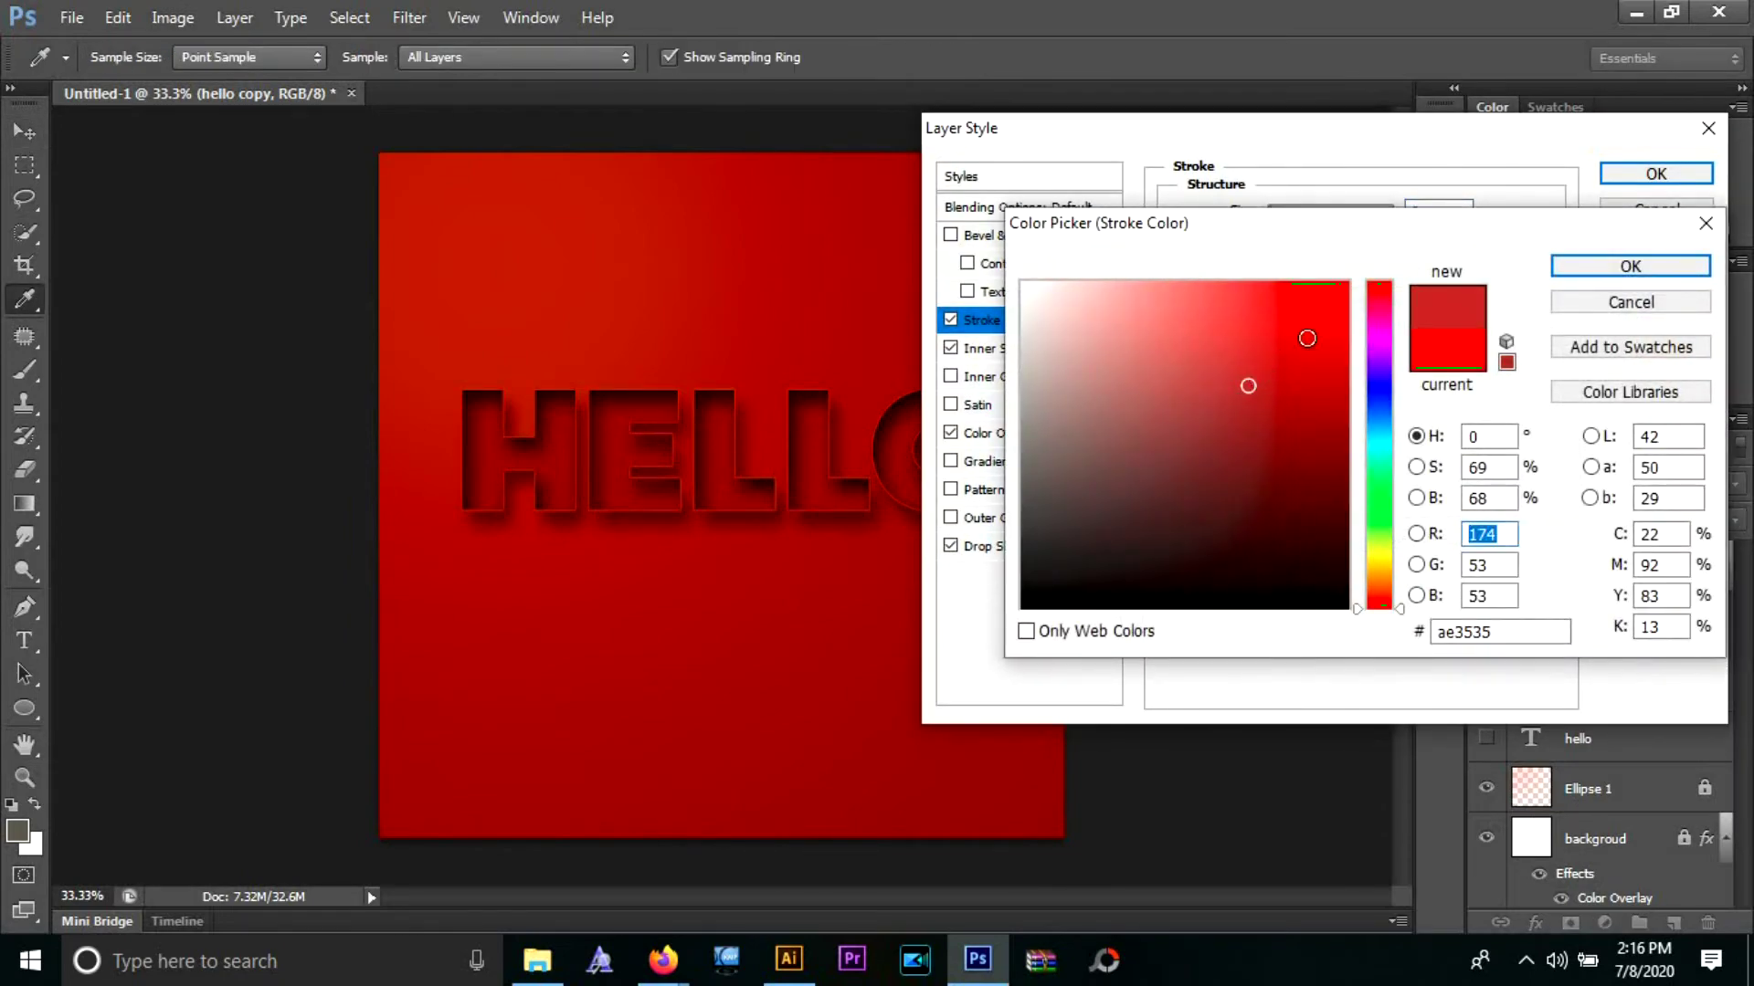
pyautogui.click(1307, 338)
pyautogui.click(1252, 314)
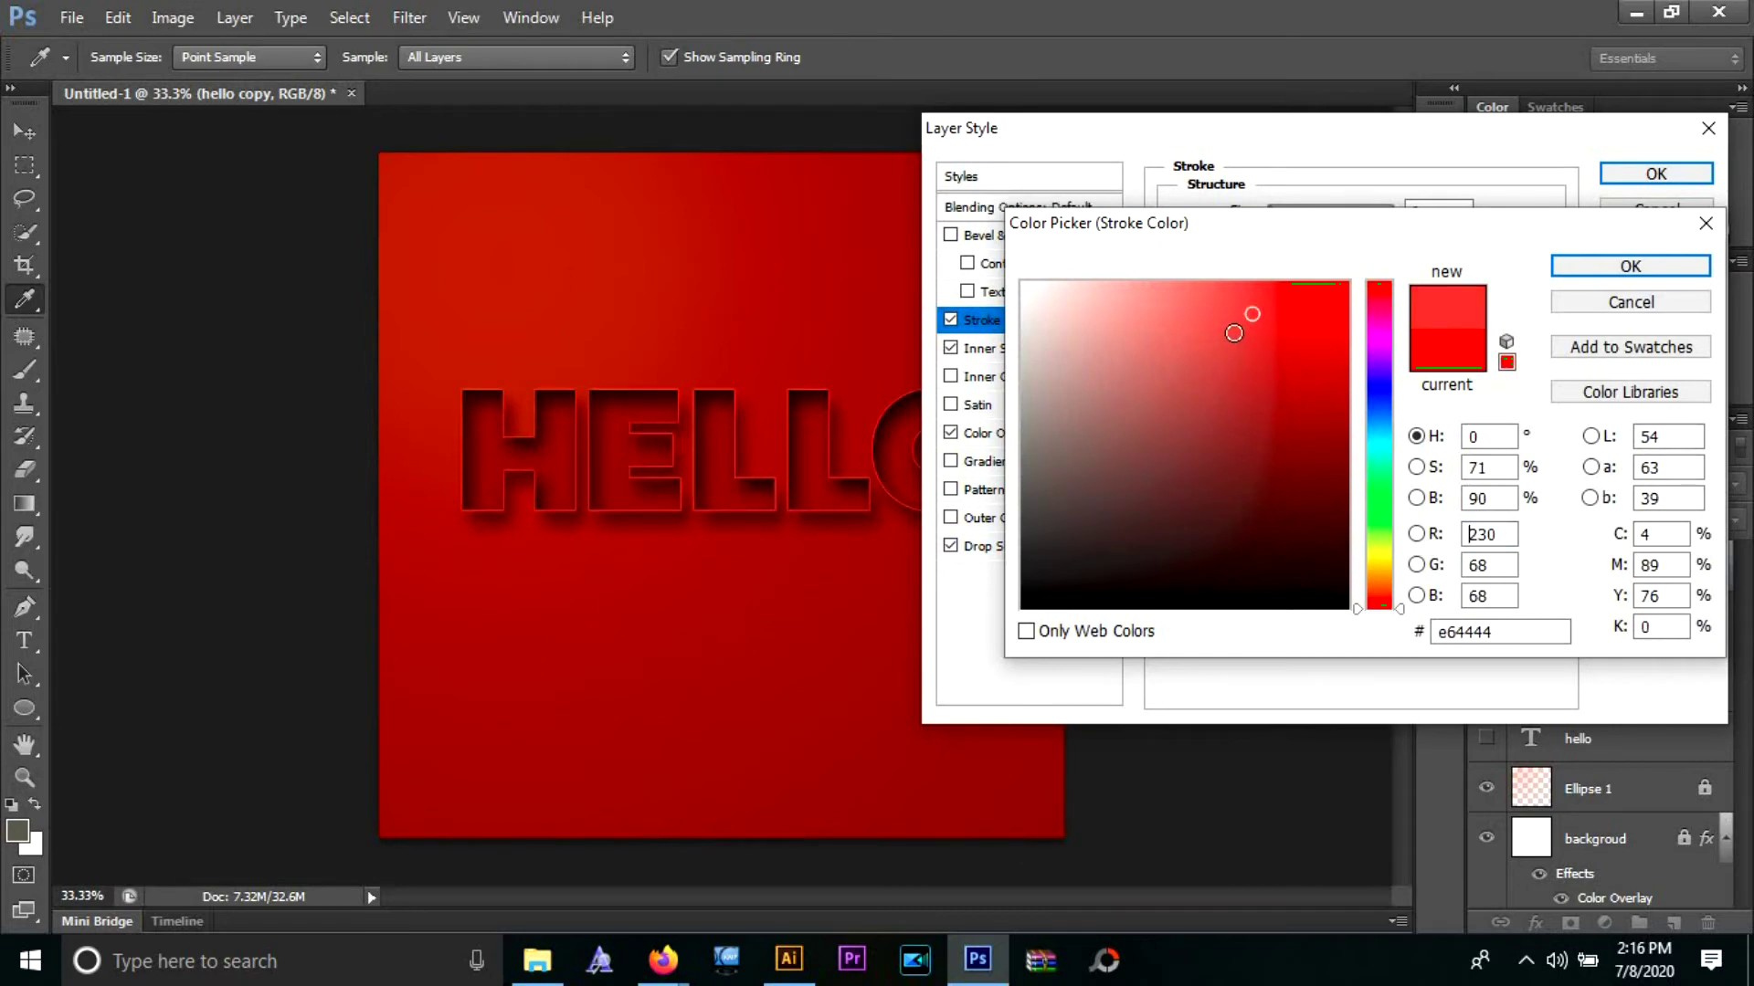
pyautogui.click(1233, 332)
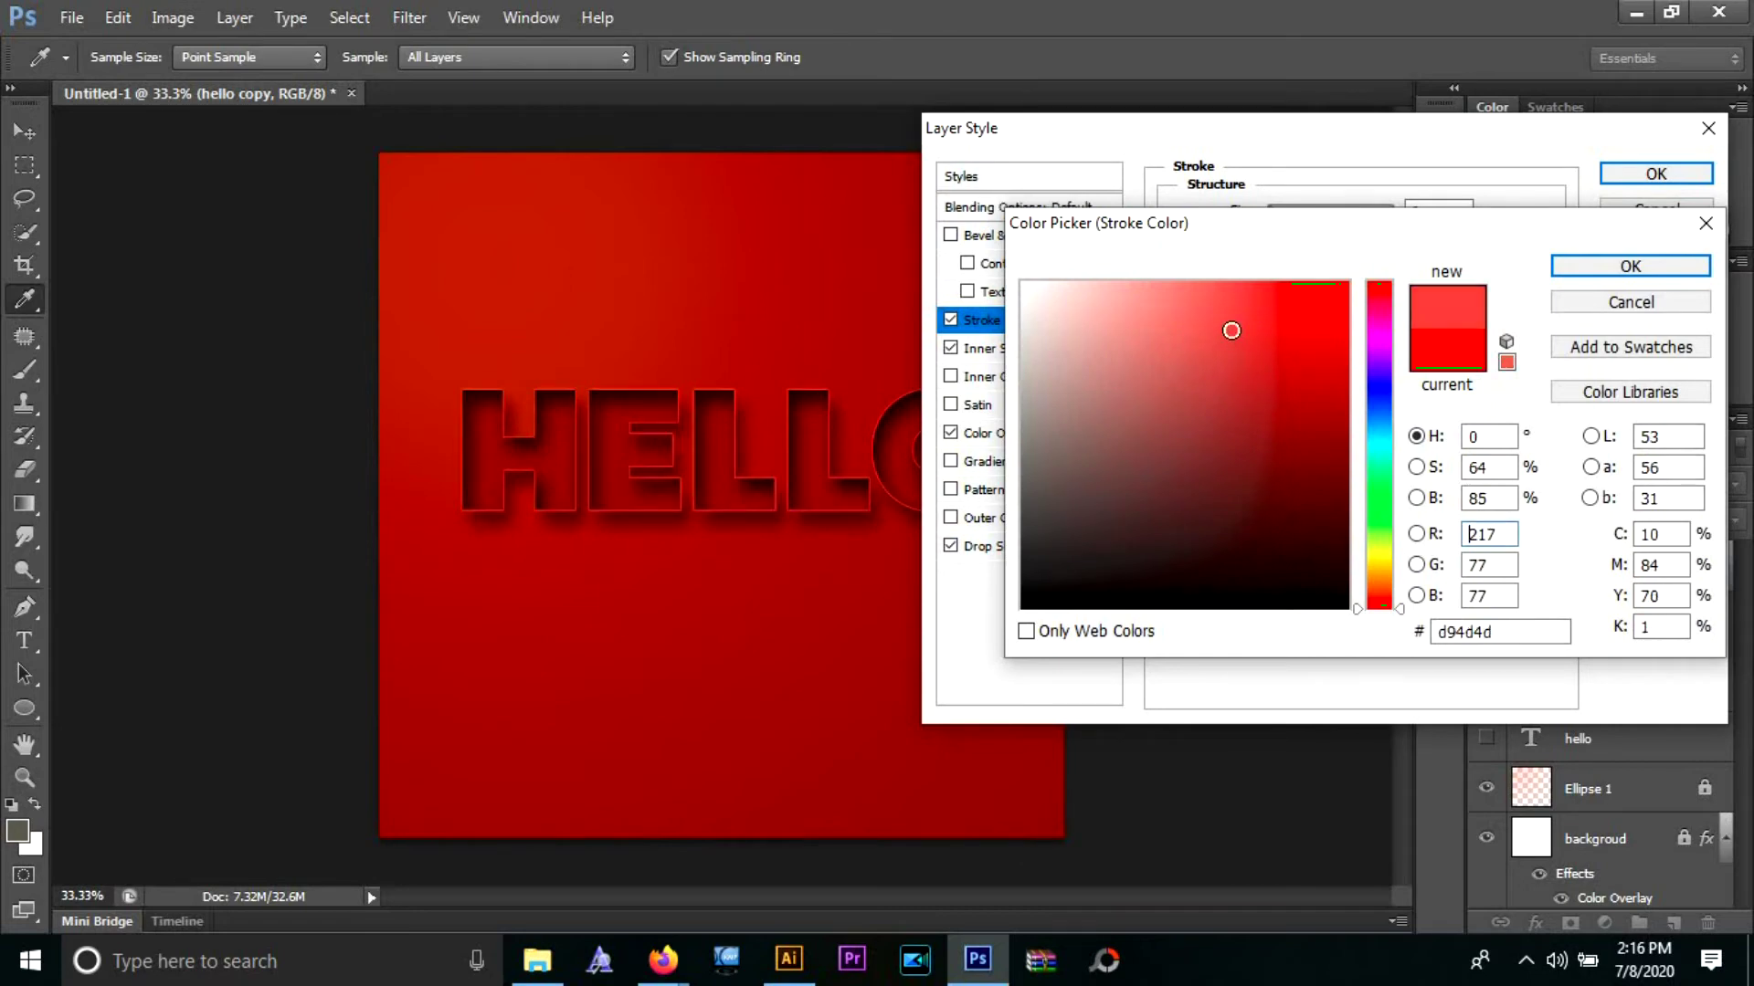
pyautogui.click(1590, 267)
pyautogui.click(1655, 173)
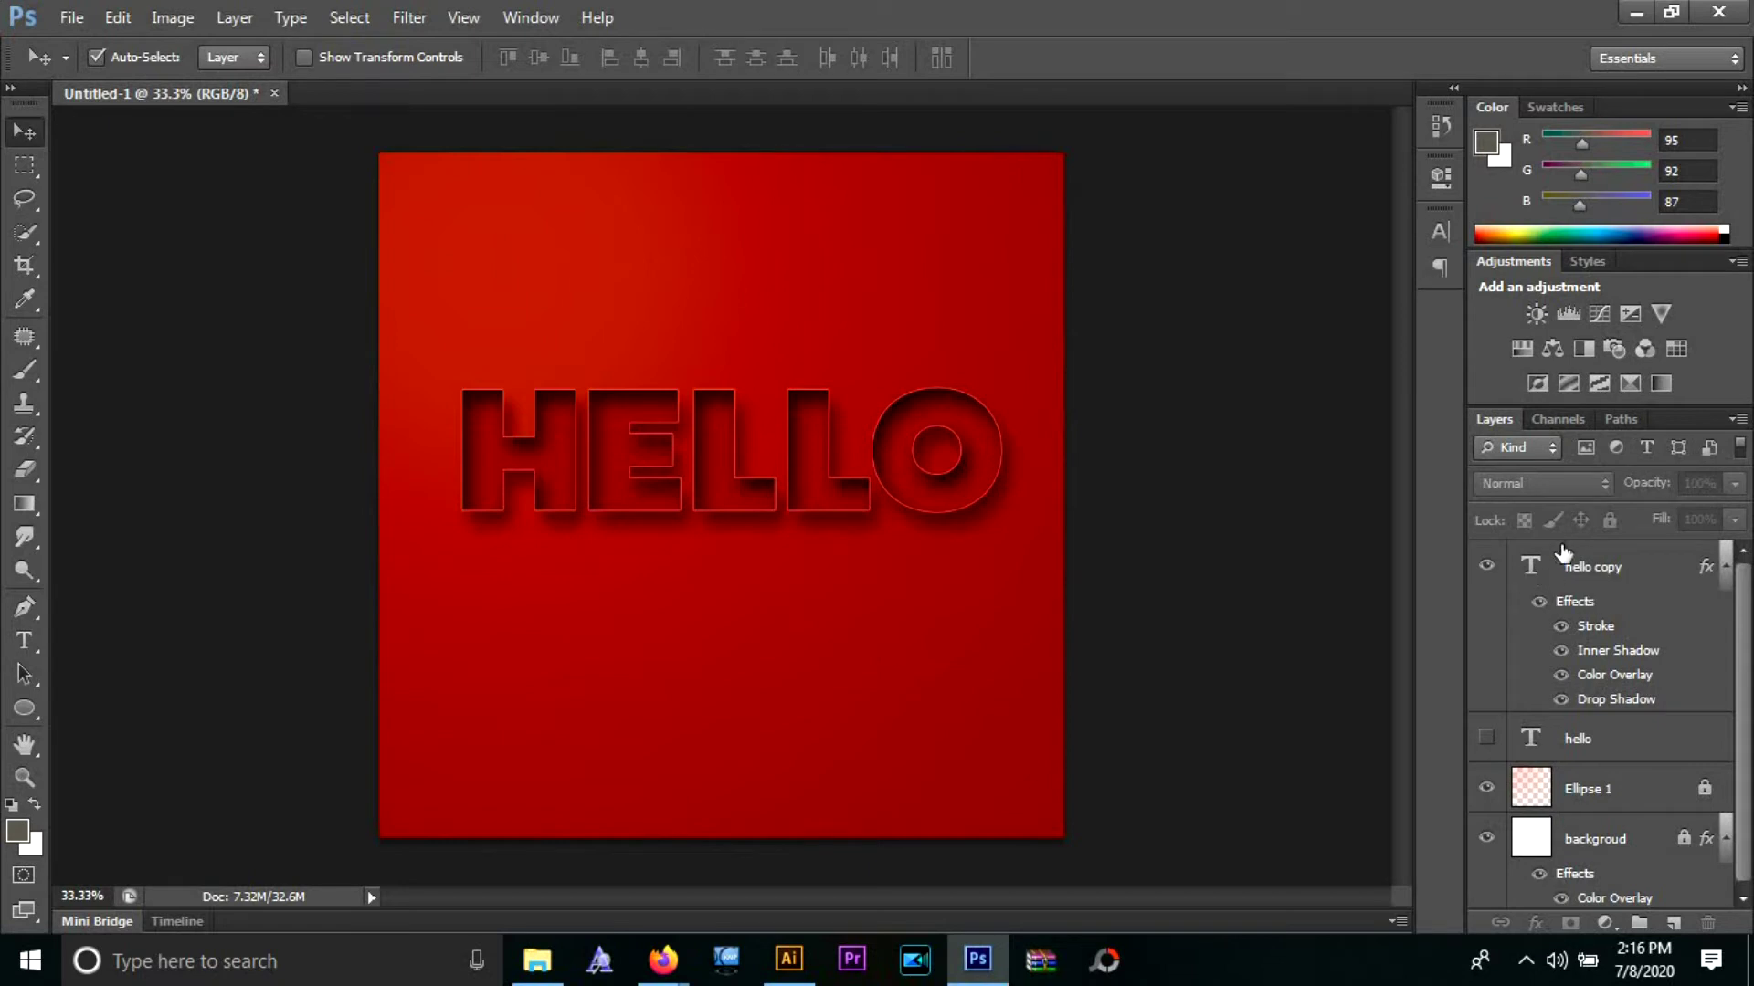
# - Replace the HELLO text with LET'S DO THIS! on stacked lines and select it all
pyautogui.doubleClick(1530, 573)
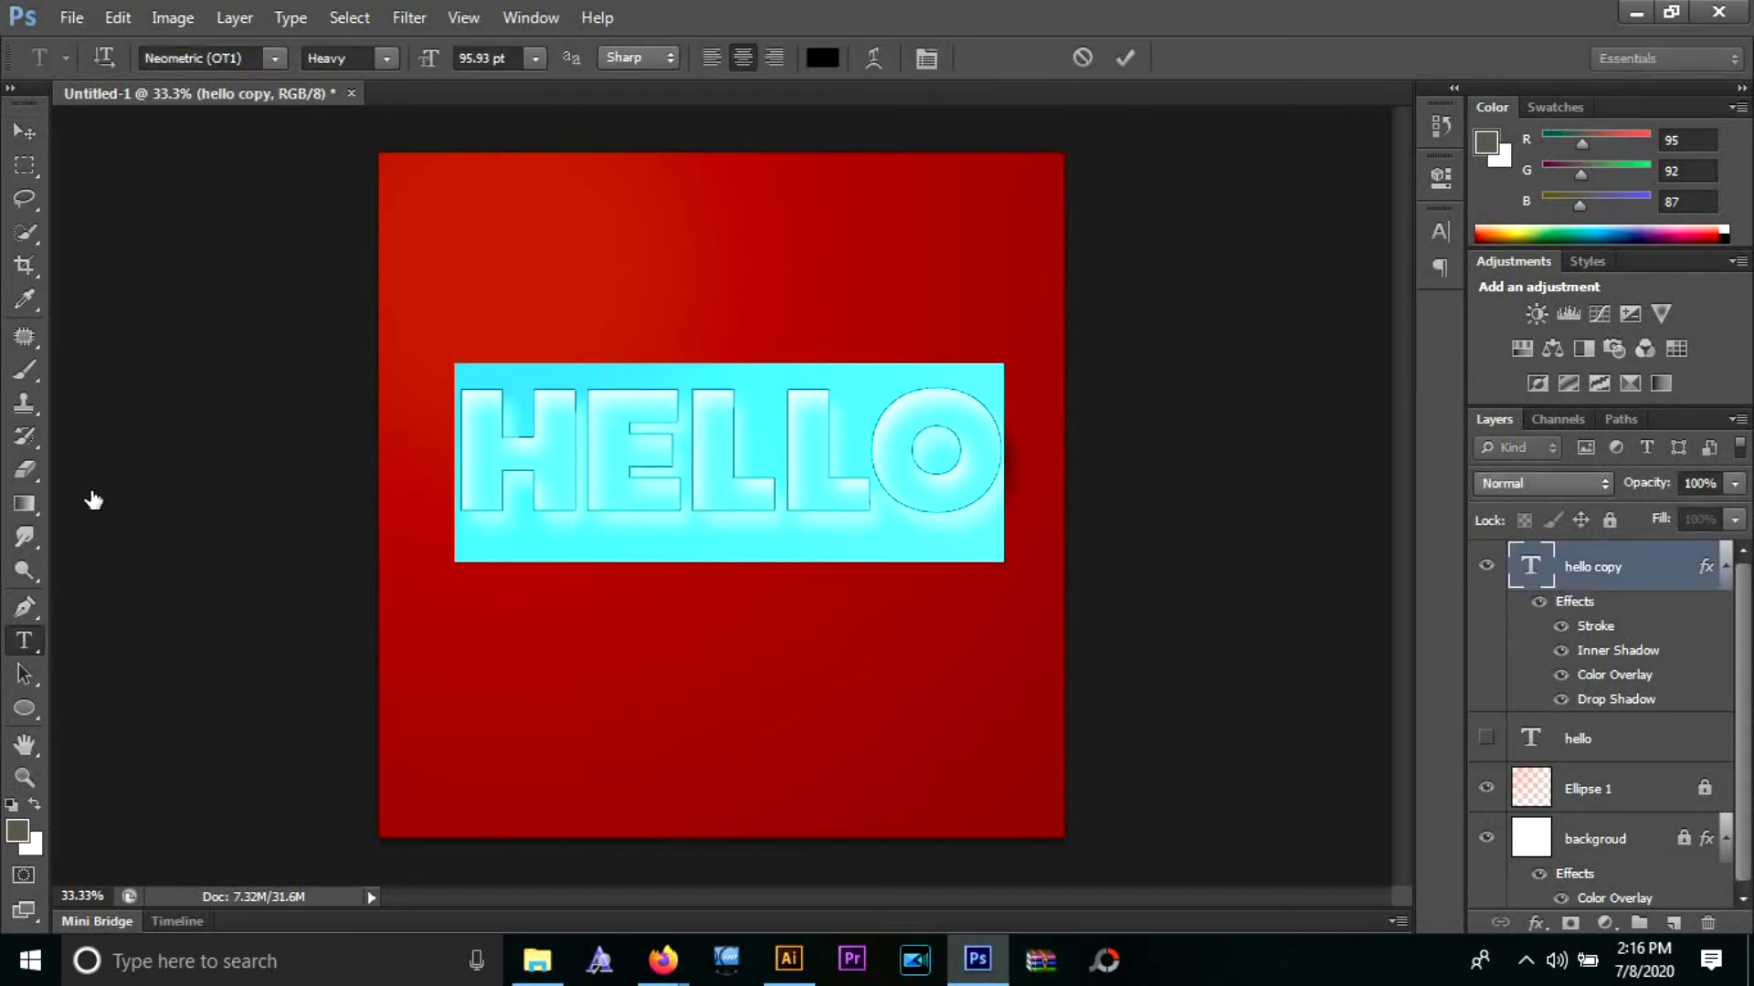
pyautogui.write('RED')
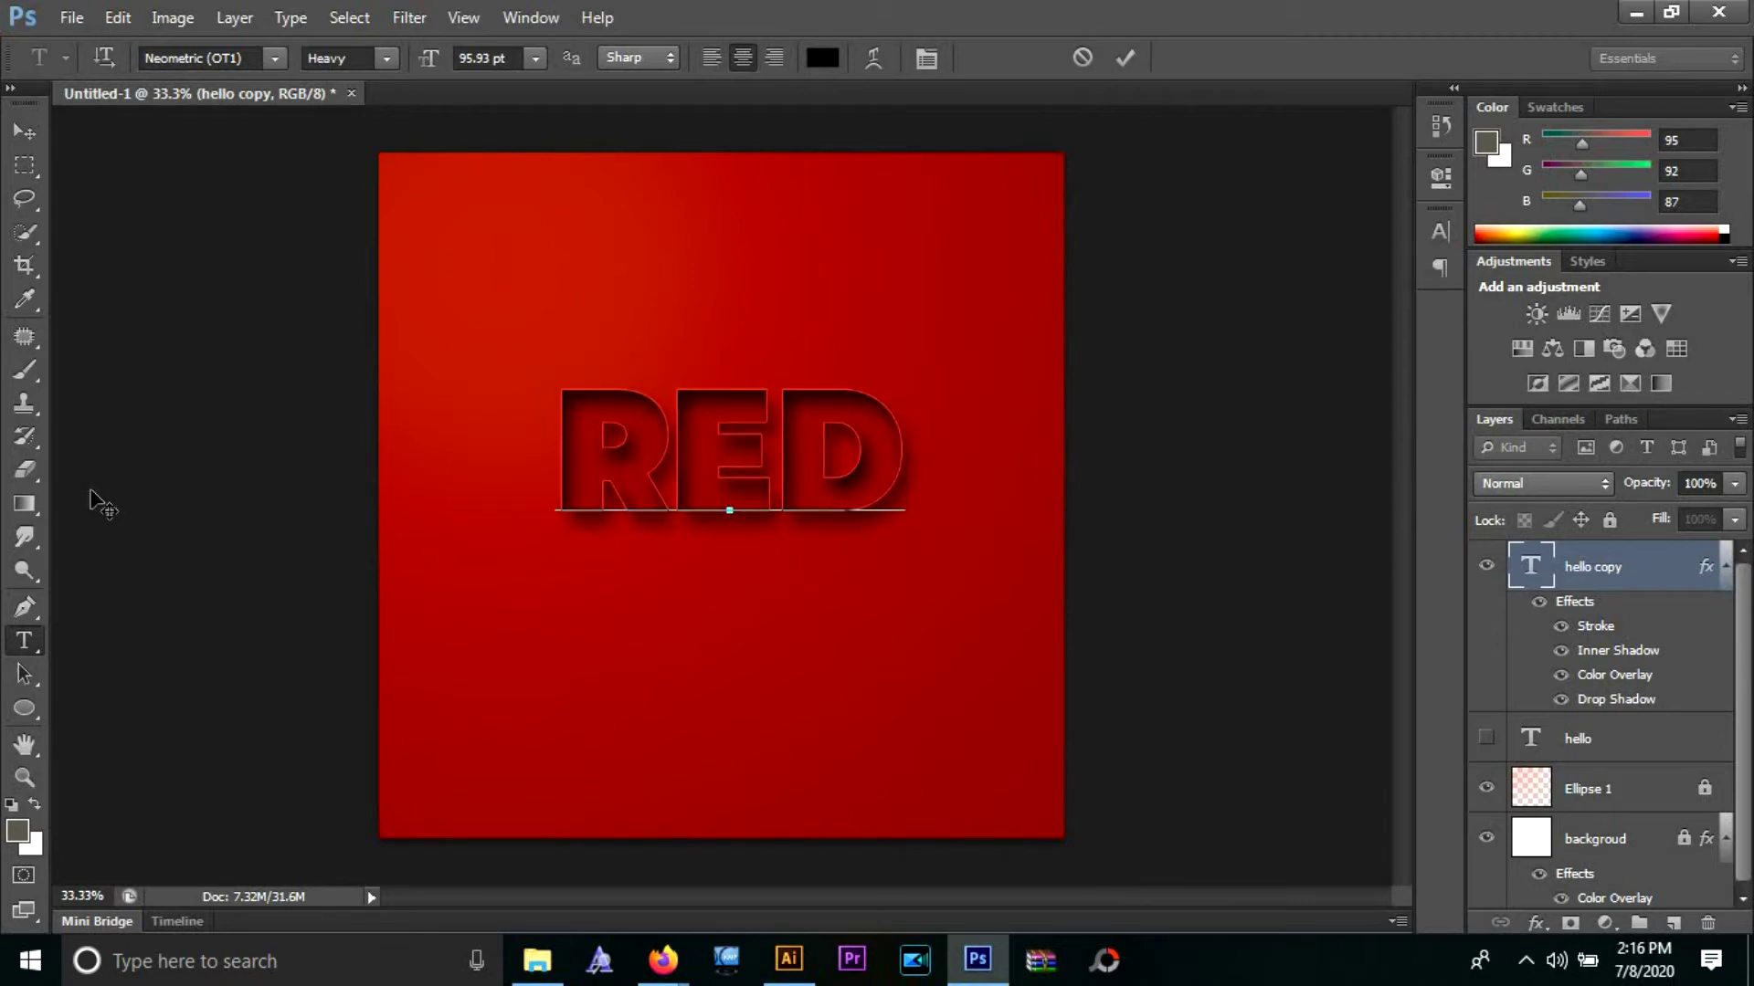
pyautogui.press('BackSpace')
pyautogui.press('BackSpace')
pyautogui.press('BackSpace')
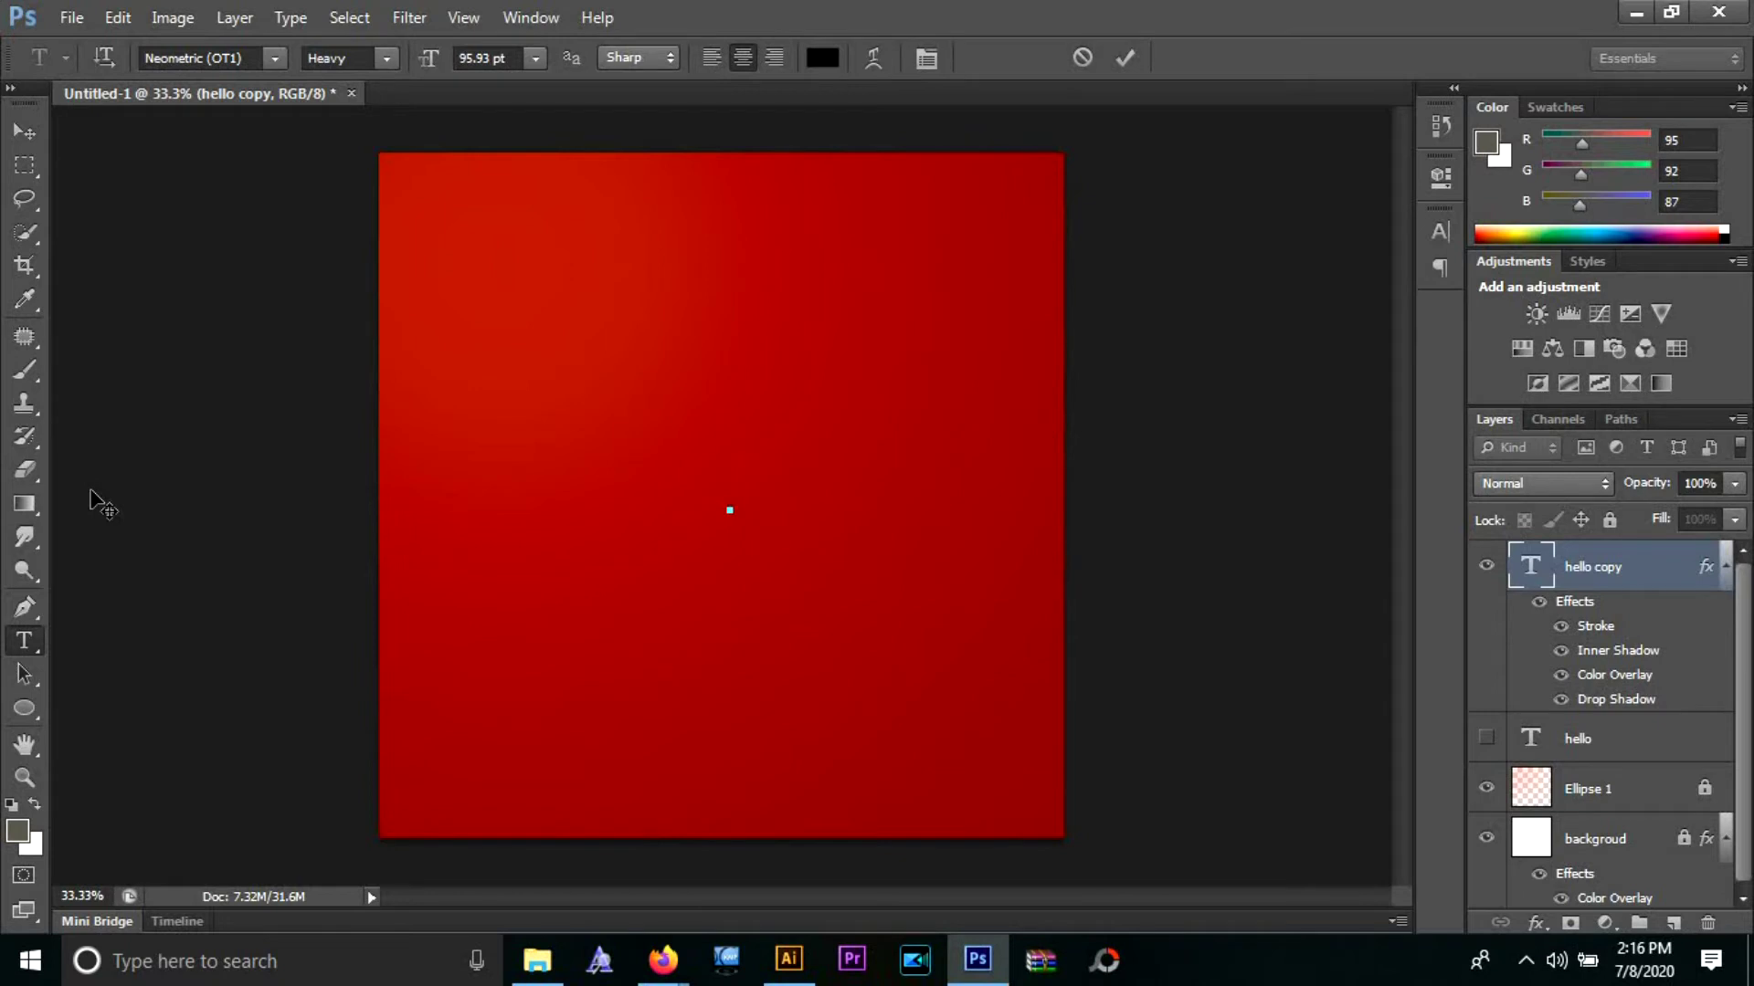
pyautogui.write("LET'S")
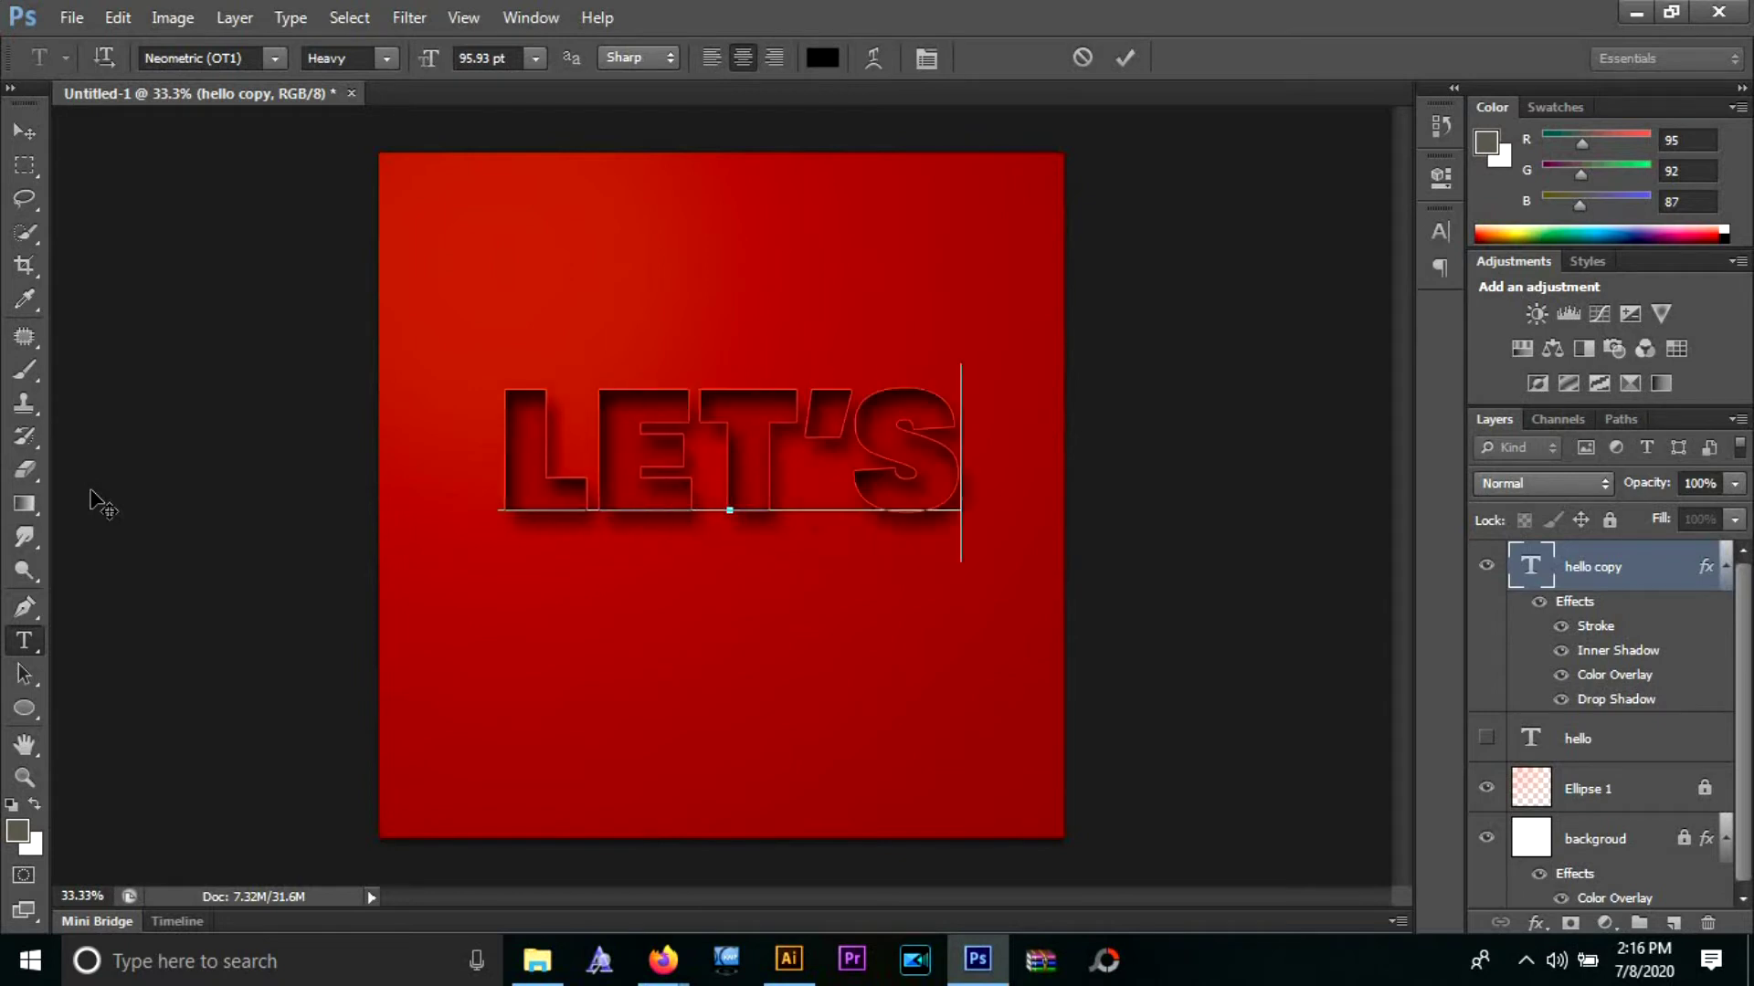
pyautogui.write('DO')
pyautogui.press('Return')
pyautogui.write('THIS!')
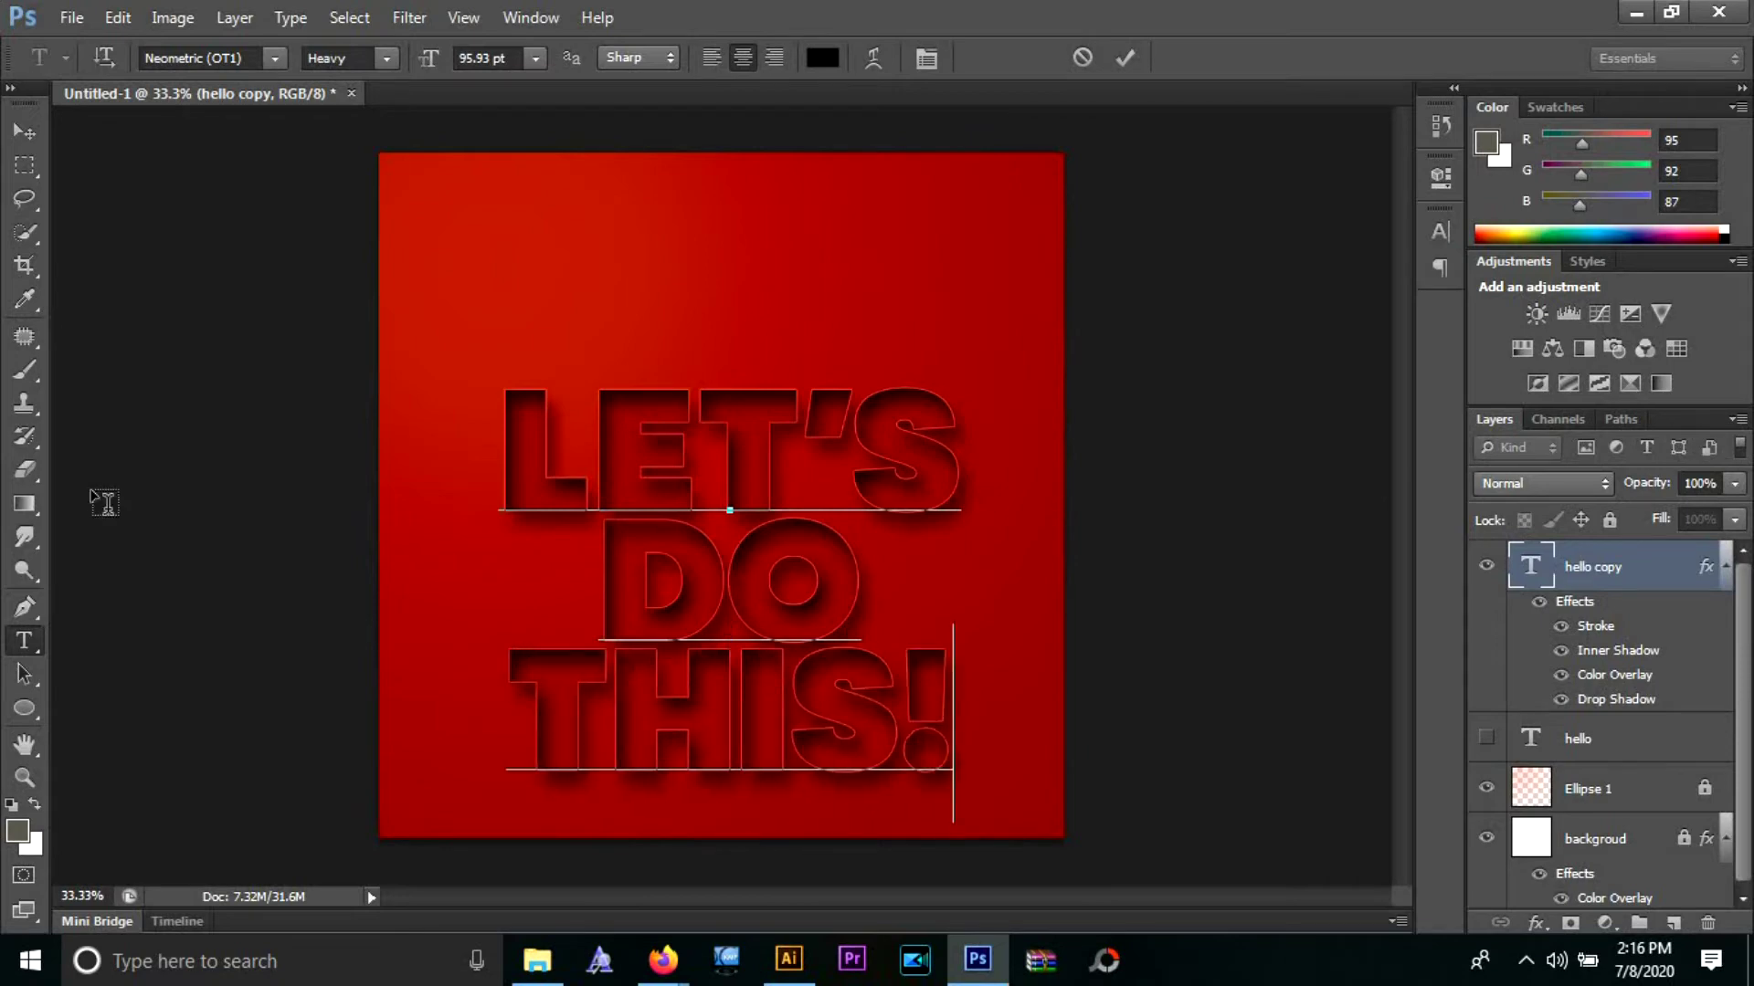
pyautogui.hotkey('ctrl', 'a')
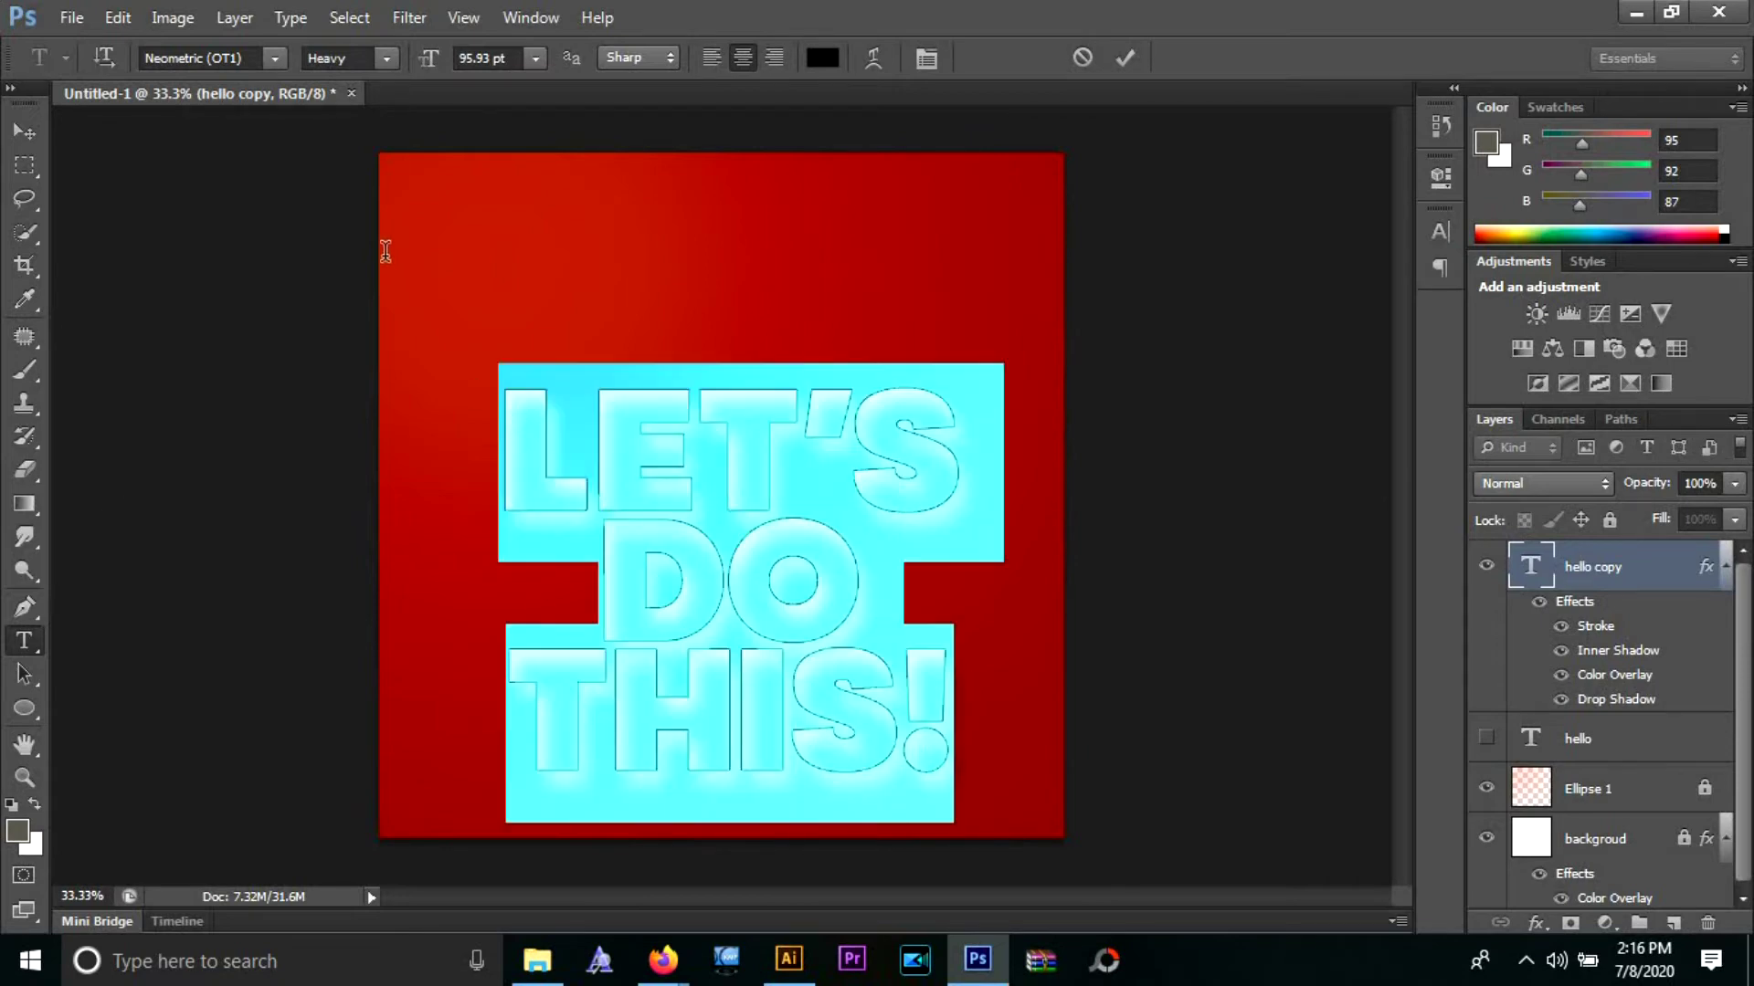
pyautogui.click(241, 59)
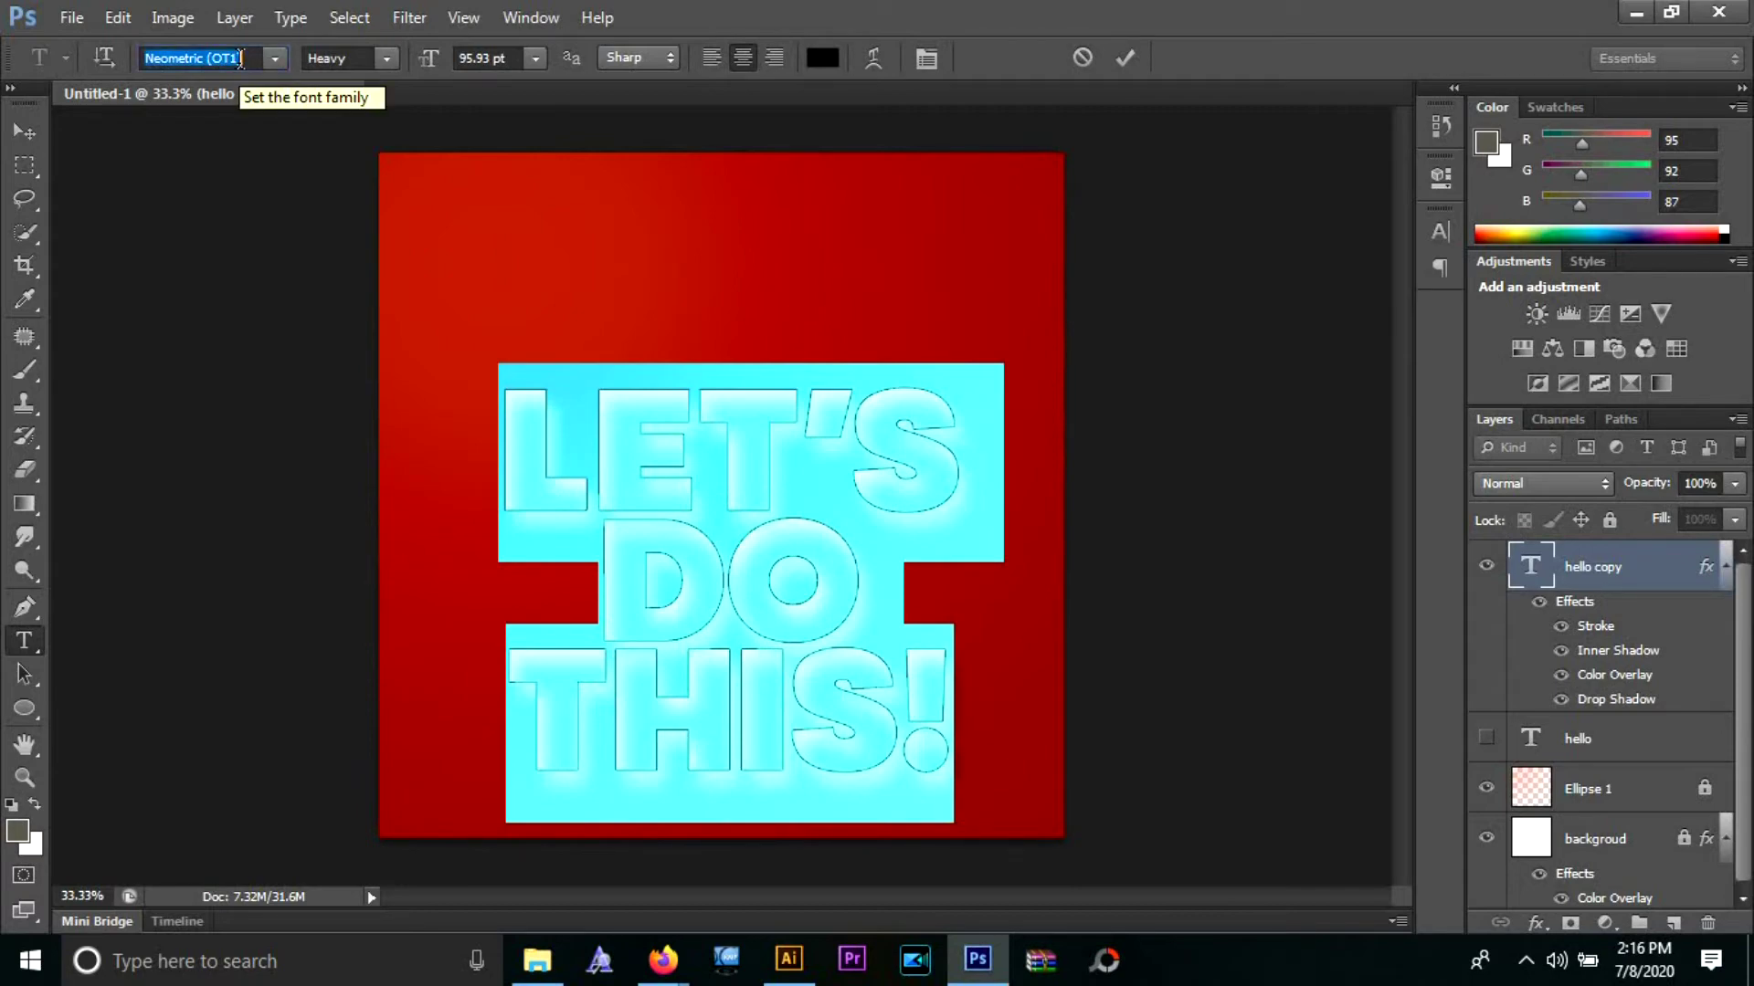
# - Try the Elephant font in lowercase and move the text higher on the canvas
pyautogui.write('Elephant')
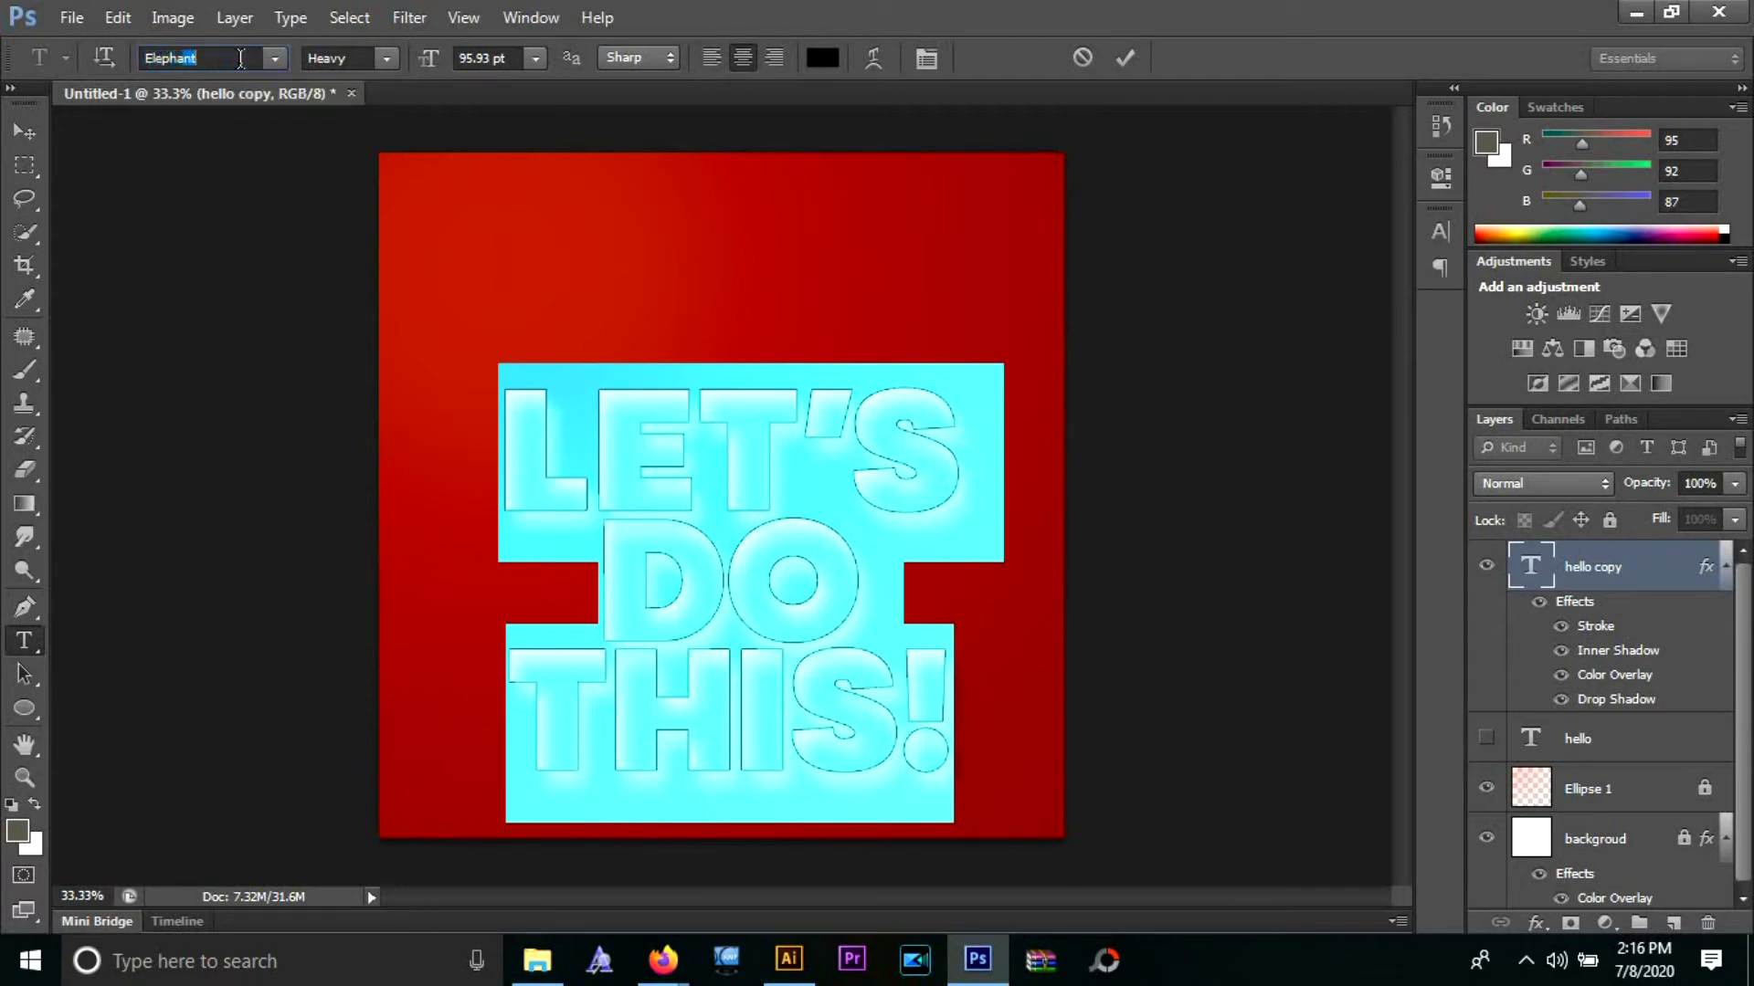
pyautogui.press('Return')
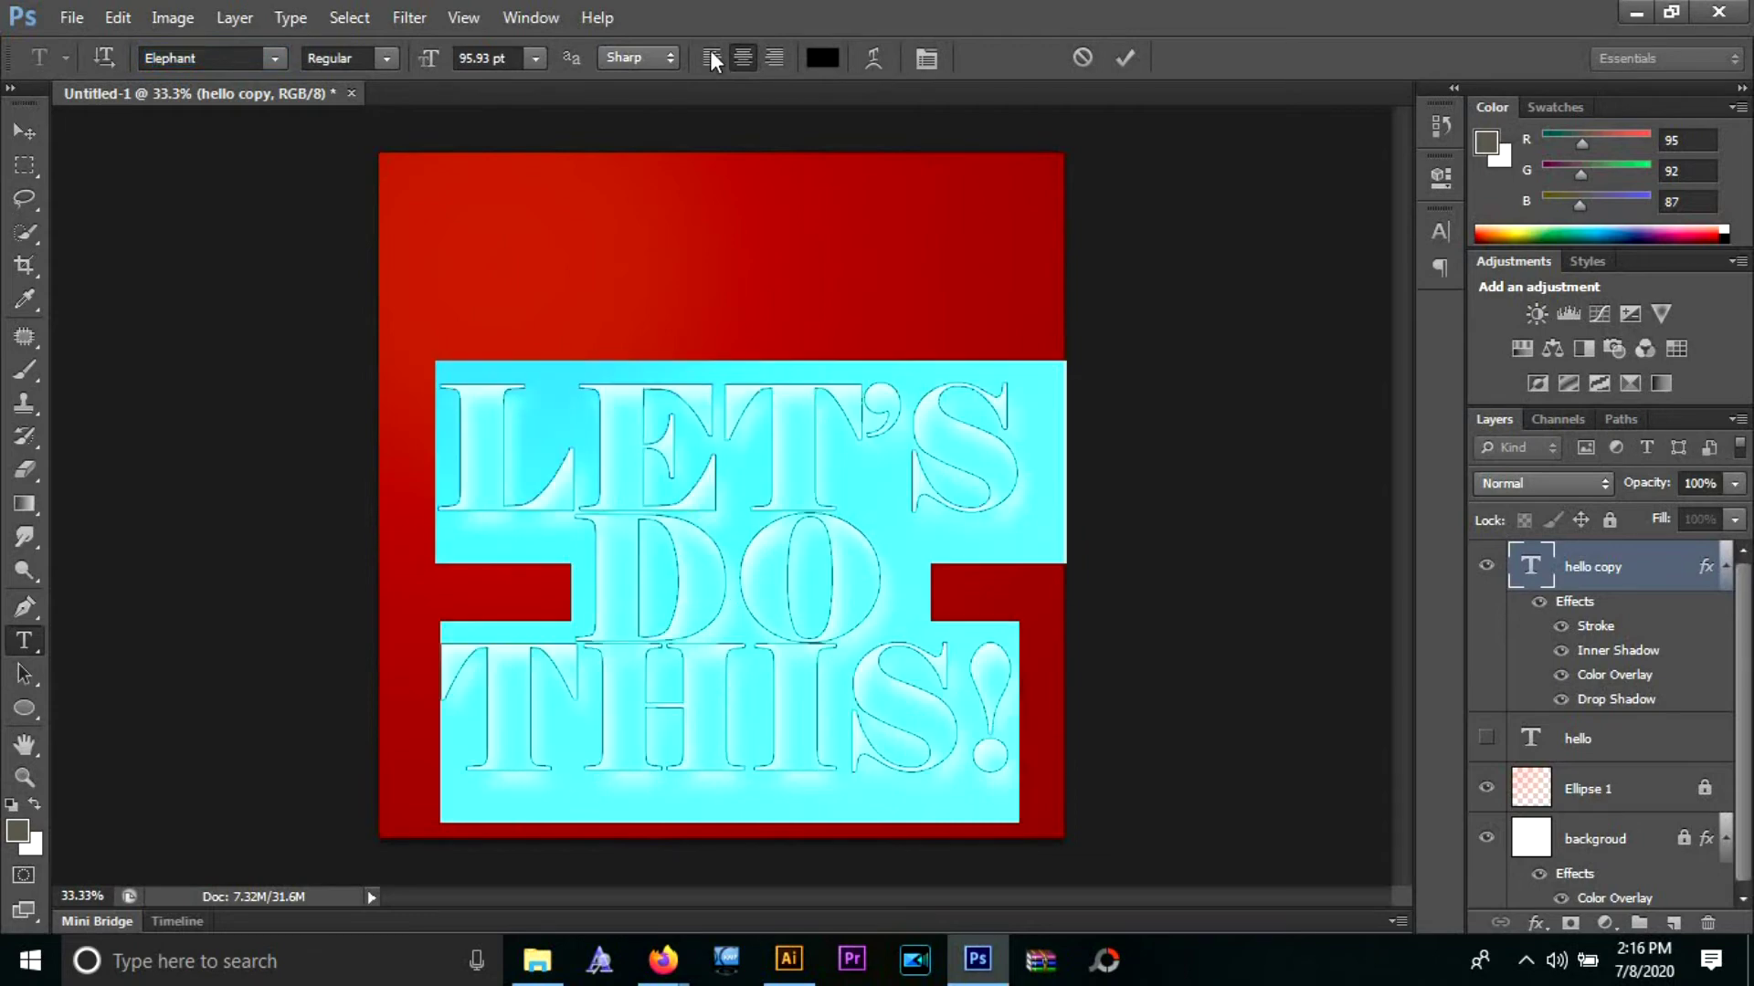
pyautogui.click(1441, 231)
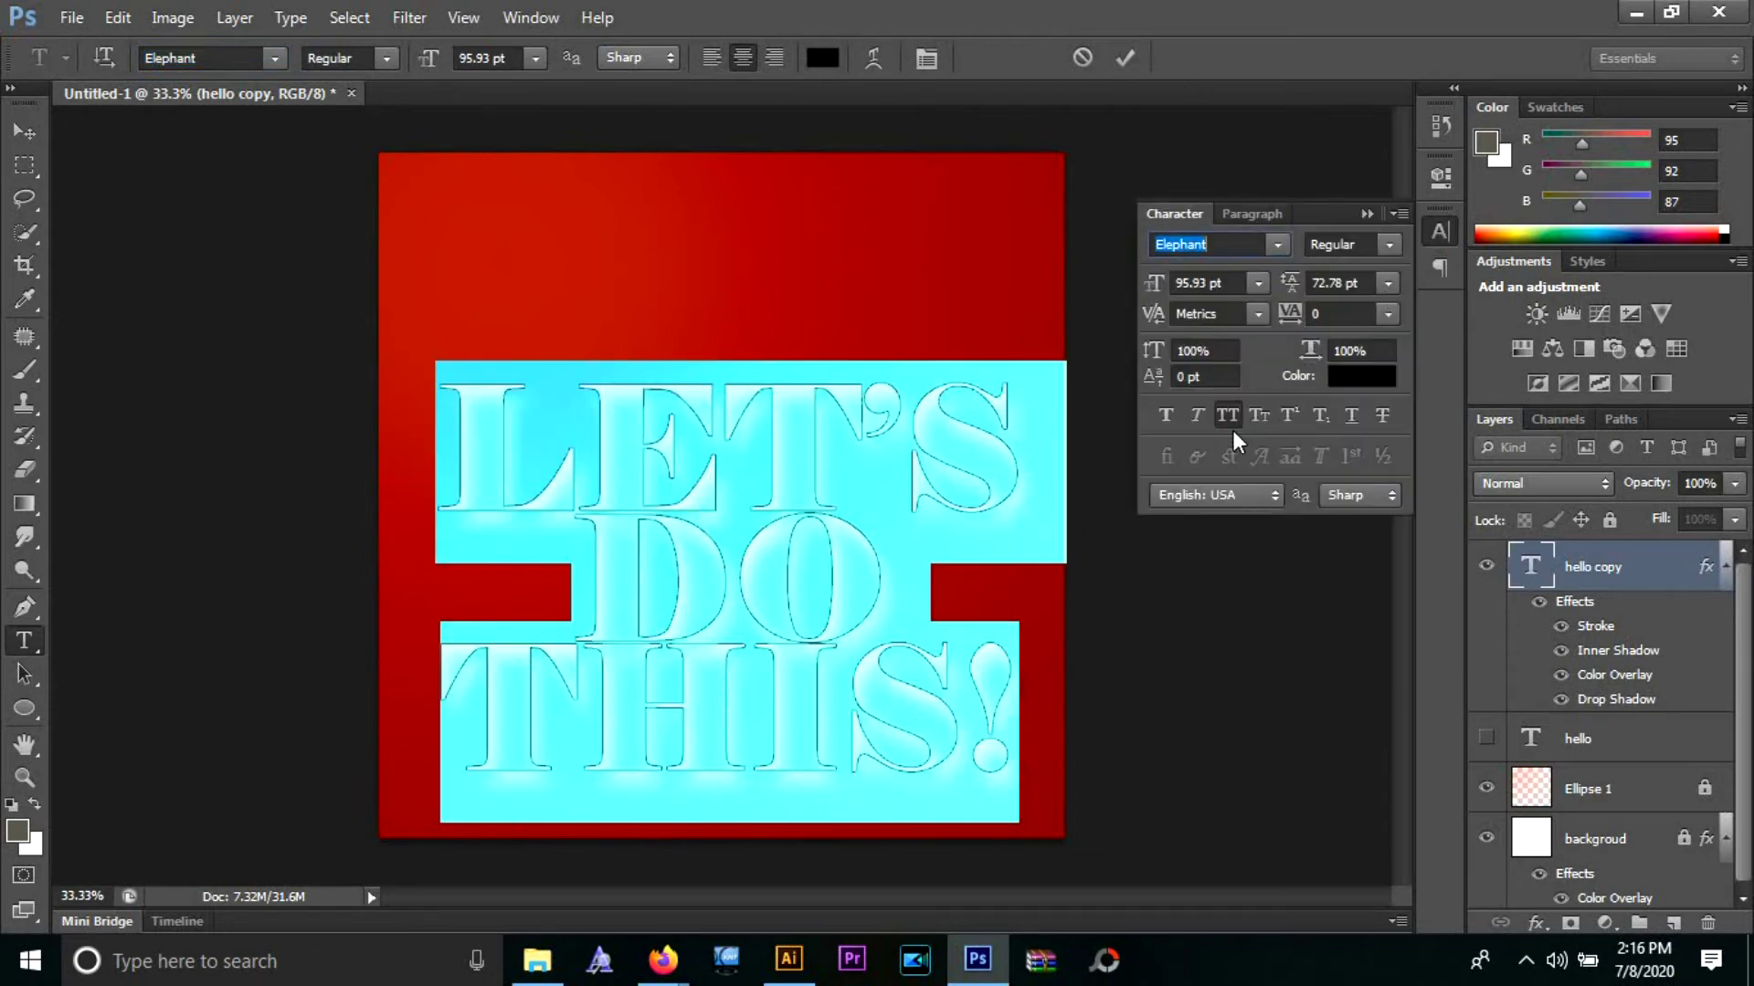
pyautogui.click(1237, 412)
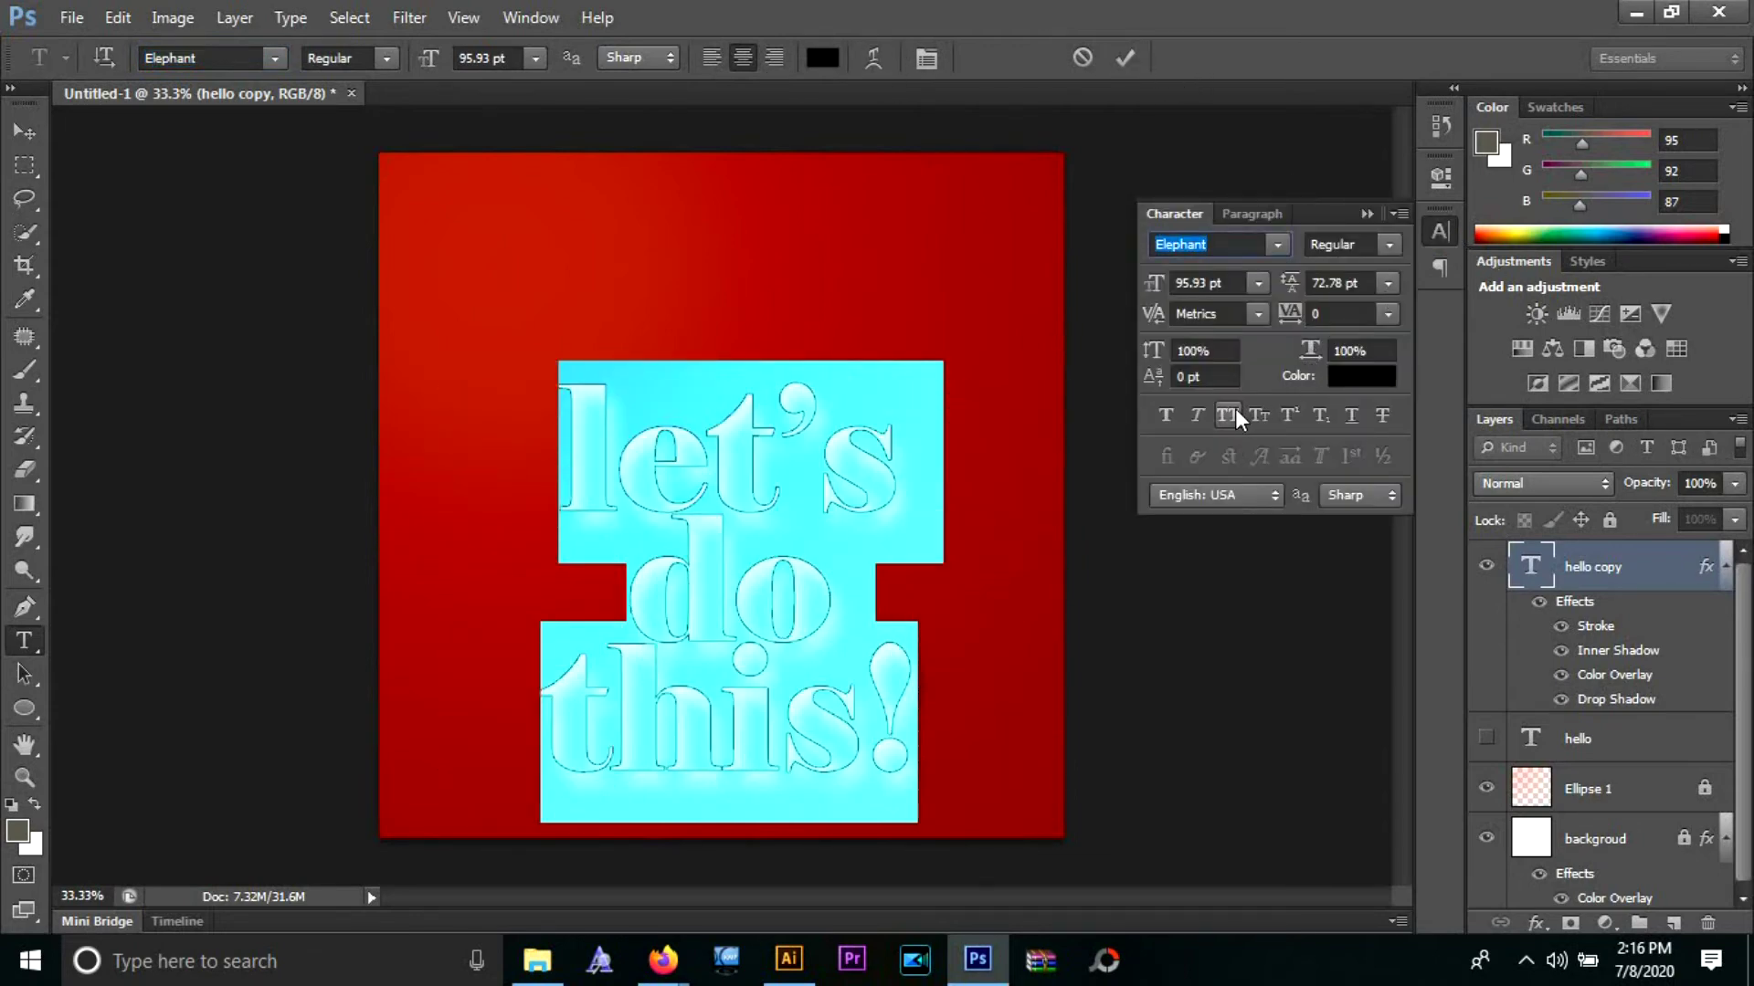
pyautogui.click(1127, 58)
pyautogui.press('v')
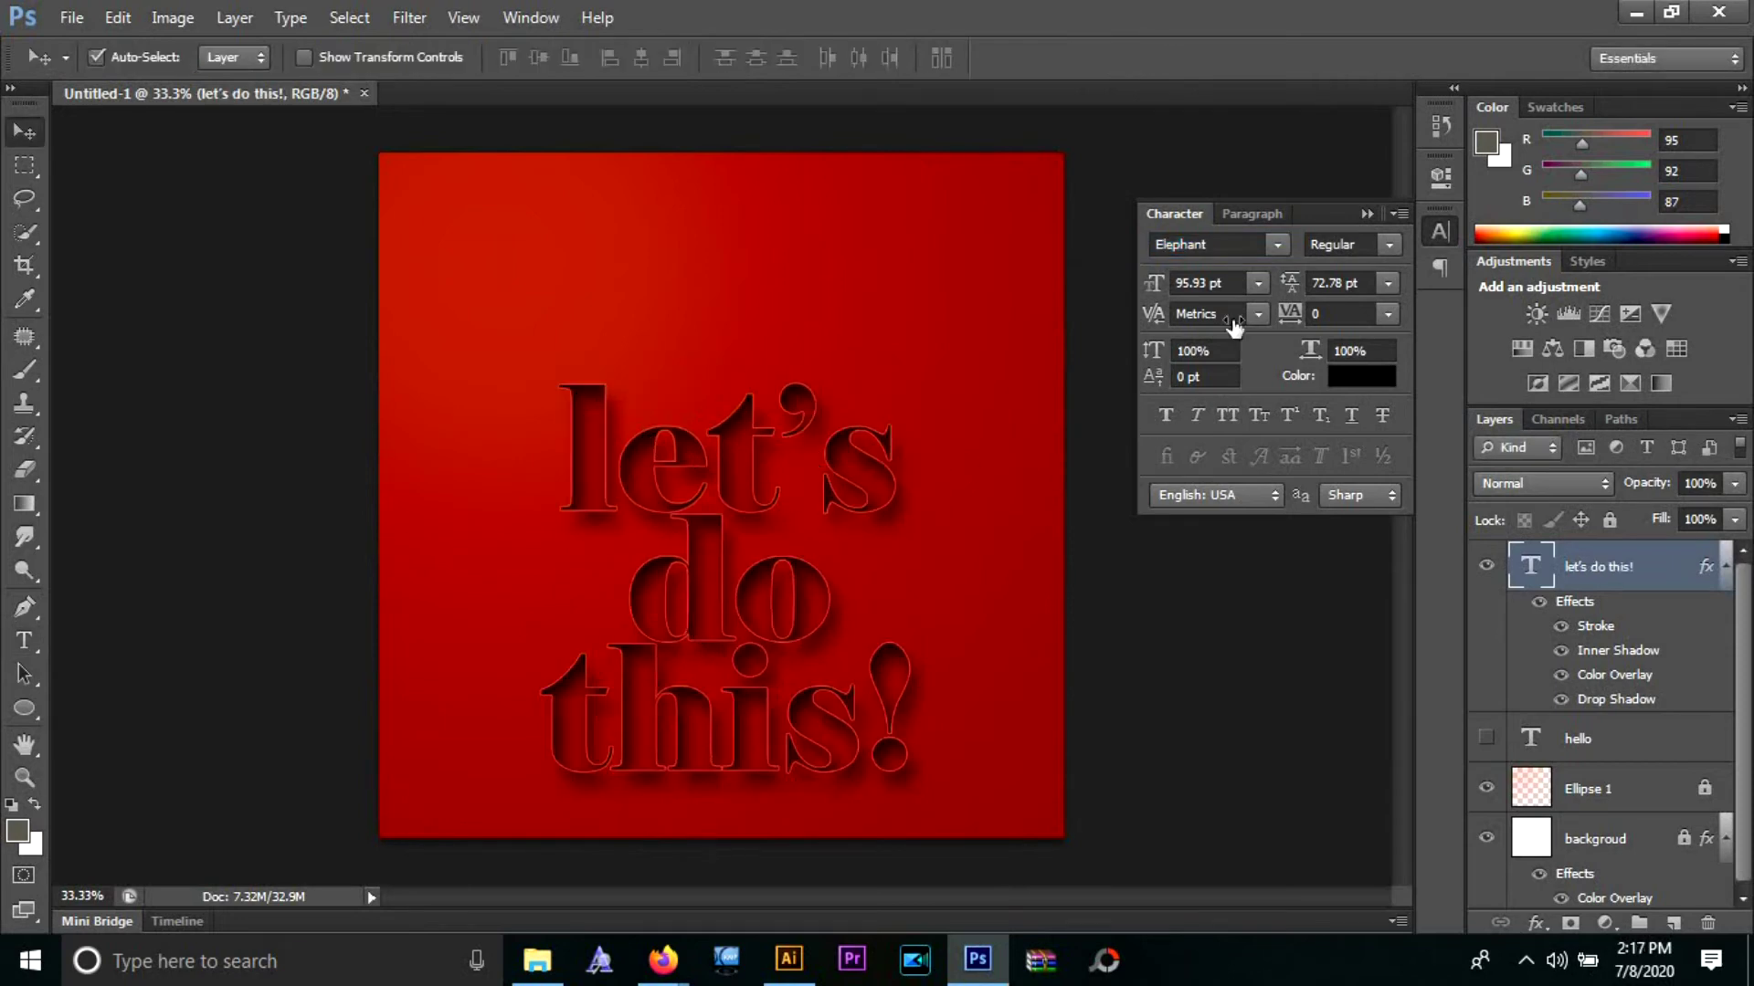
pyautogui.click(1367, 213)
pyautogui.moveTo(753, 499); pyautogui.dragTo(743, 409)
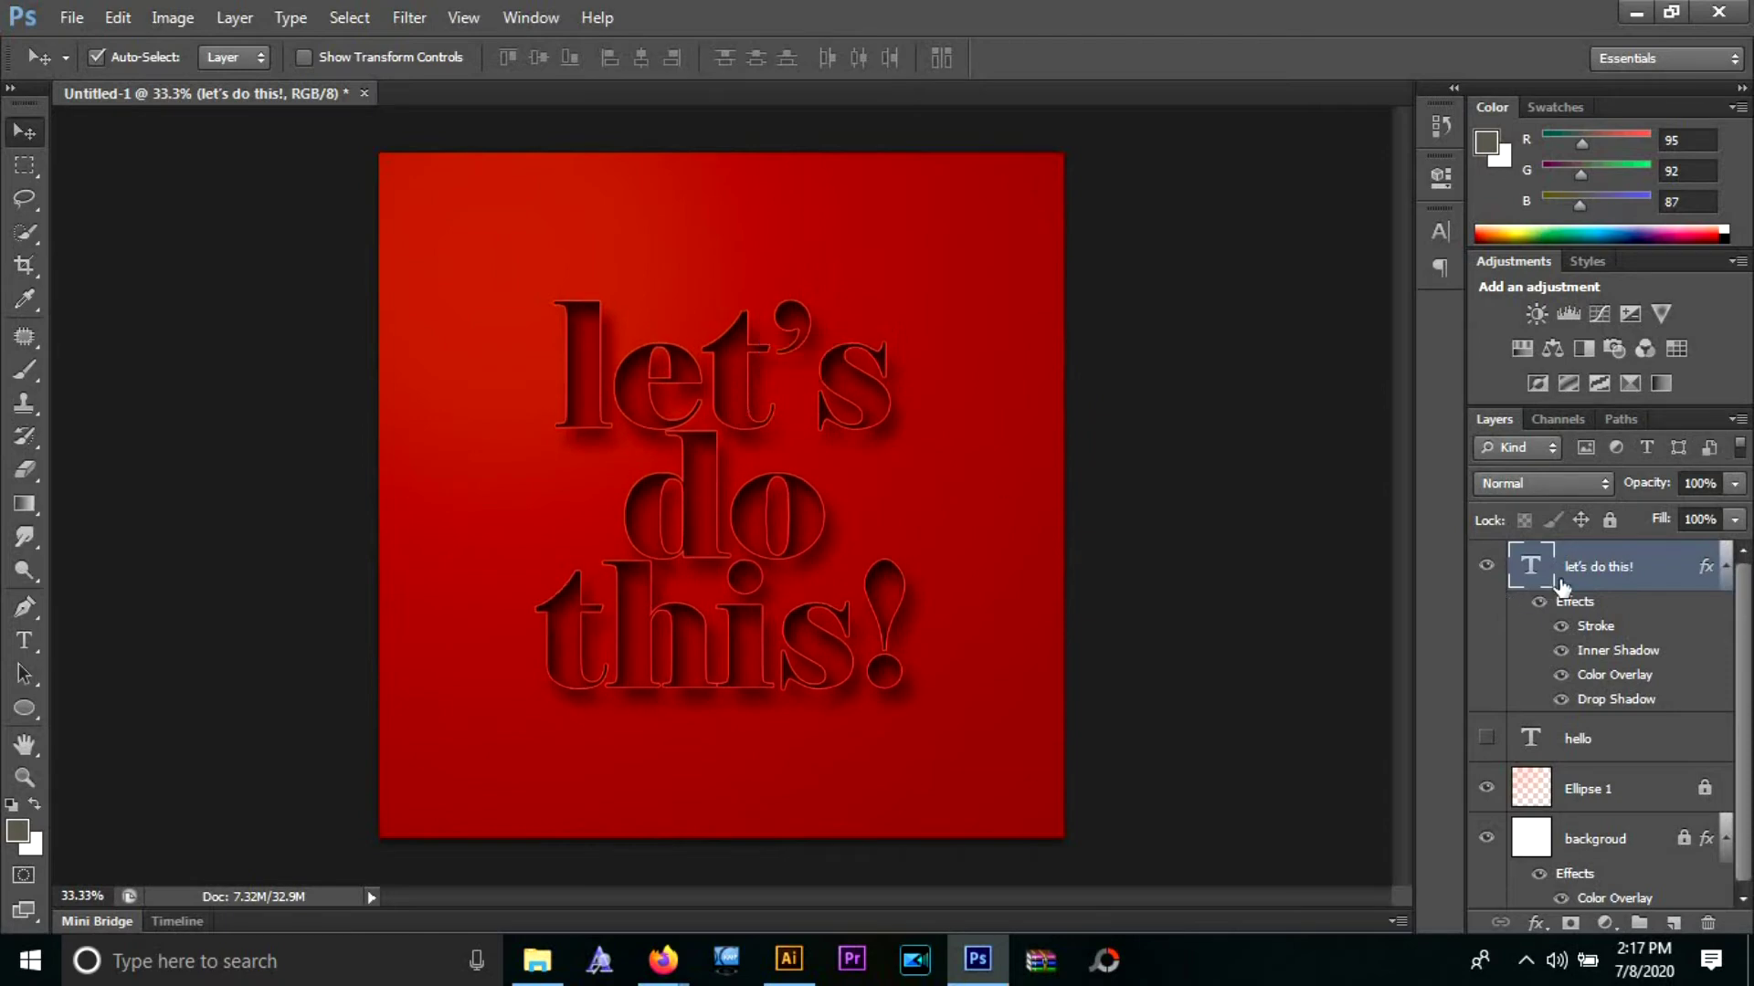
# - Turn All Caps back on and set the font to Neometric (OT1)
pyautogui.press('t')
pyautogui.doubleClick(1530, 566)
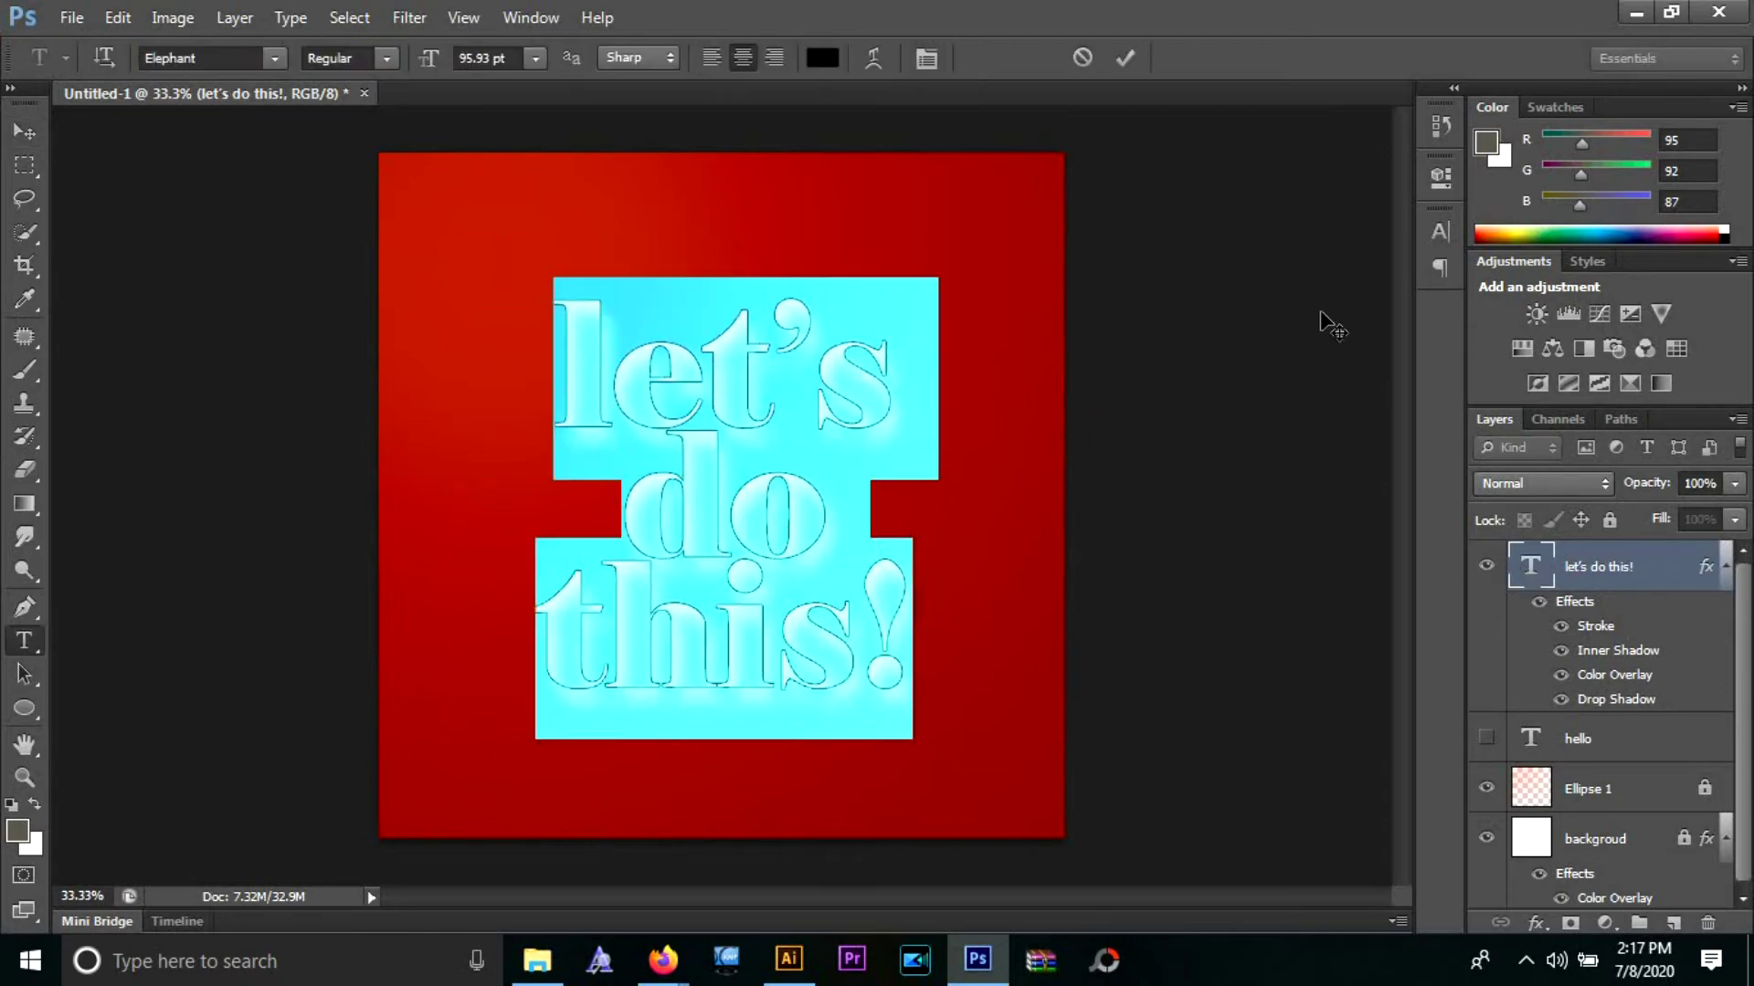
pyautogui.click(1438, 232)
pyautogui.click(1229, 416)
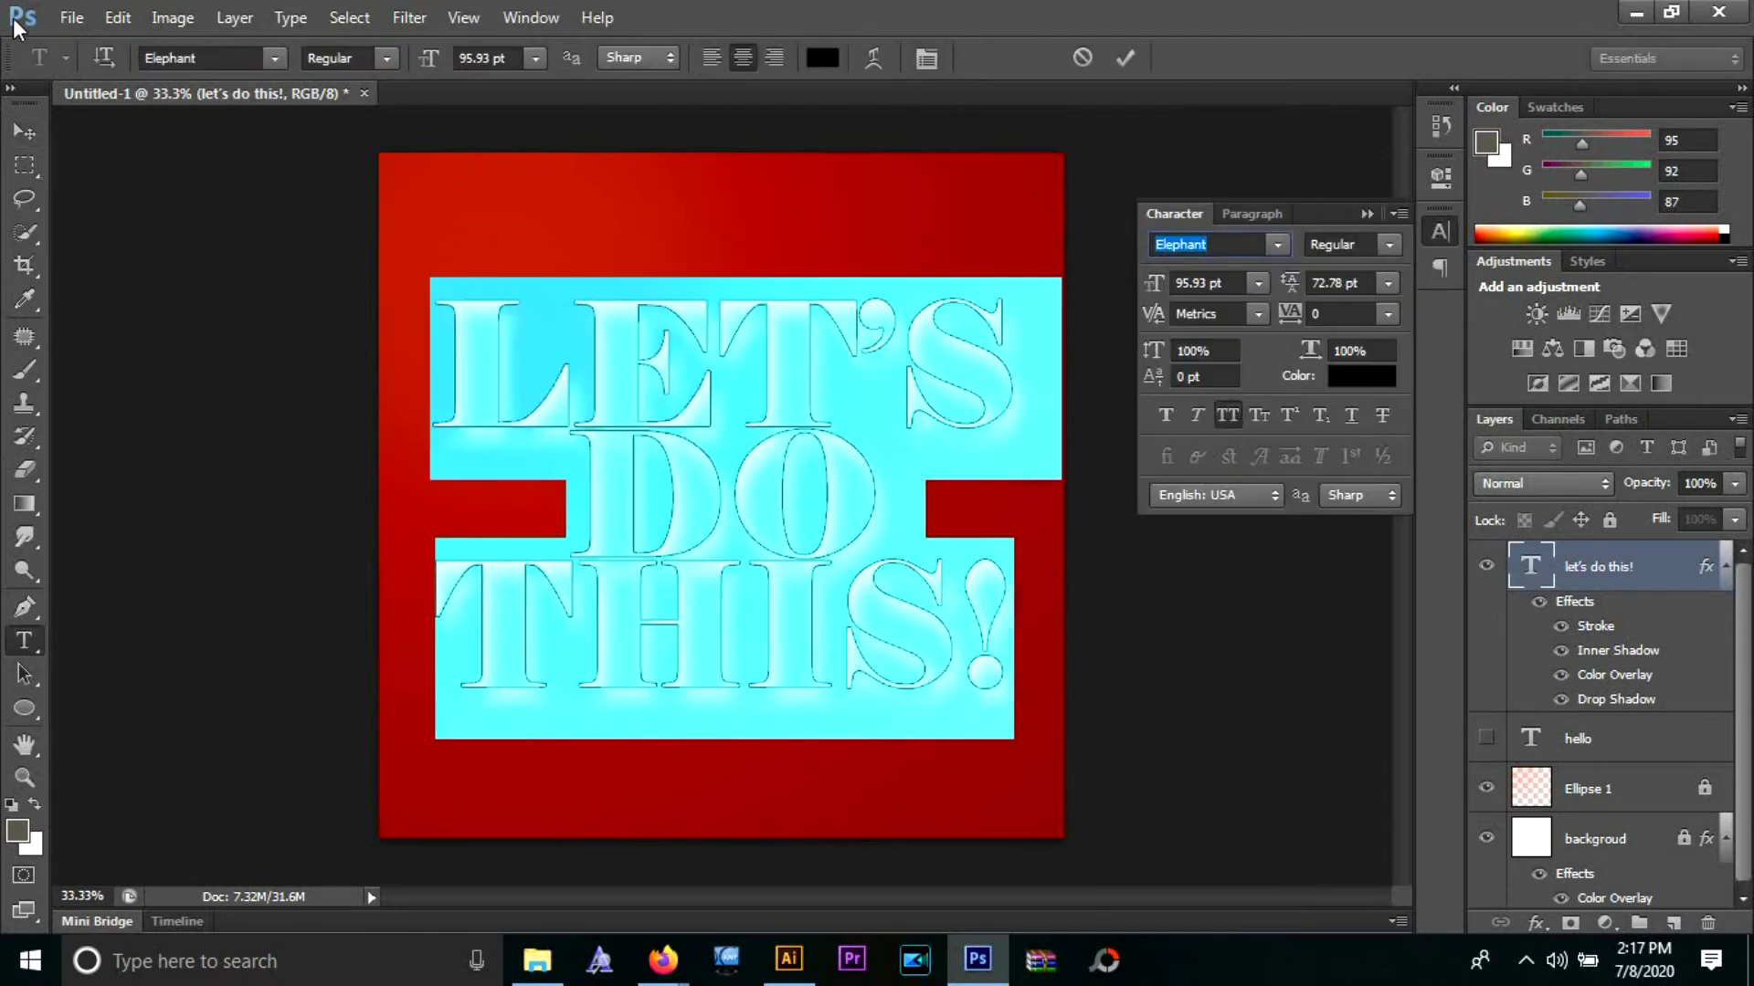
pyautogui.click(220, 57)
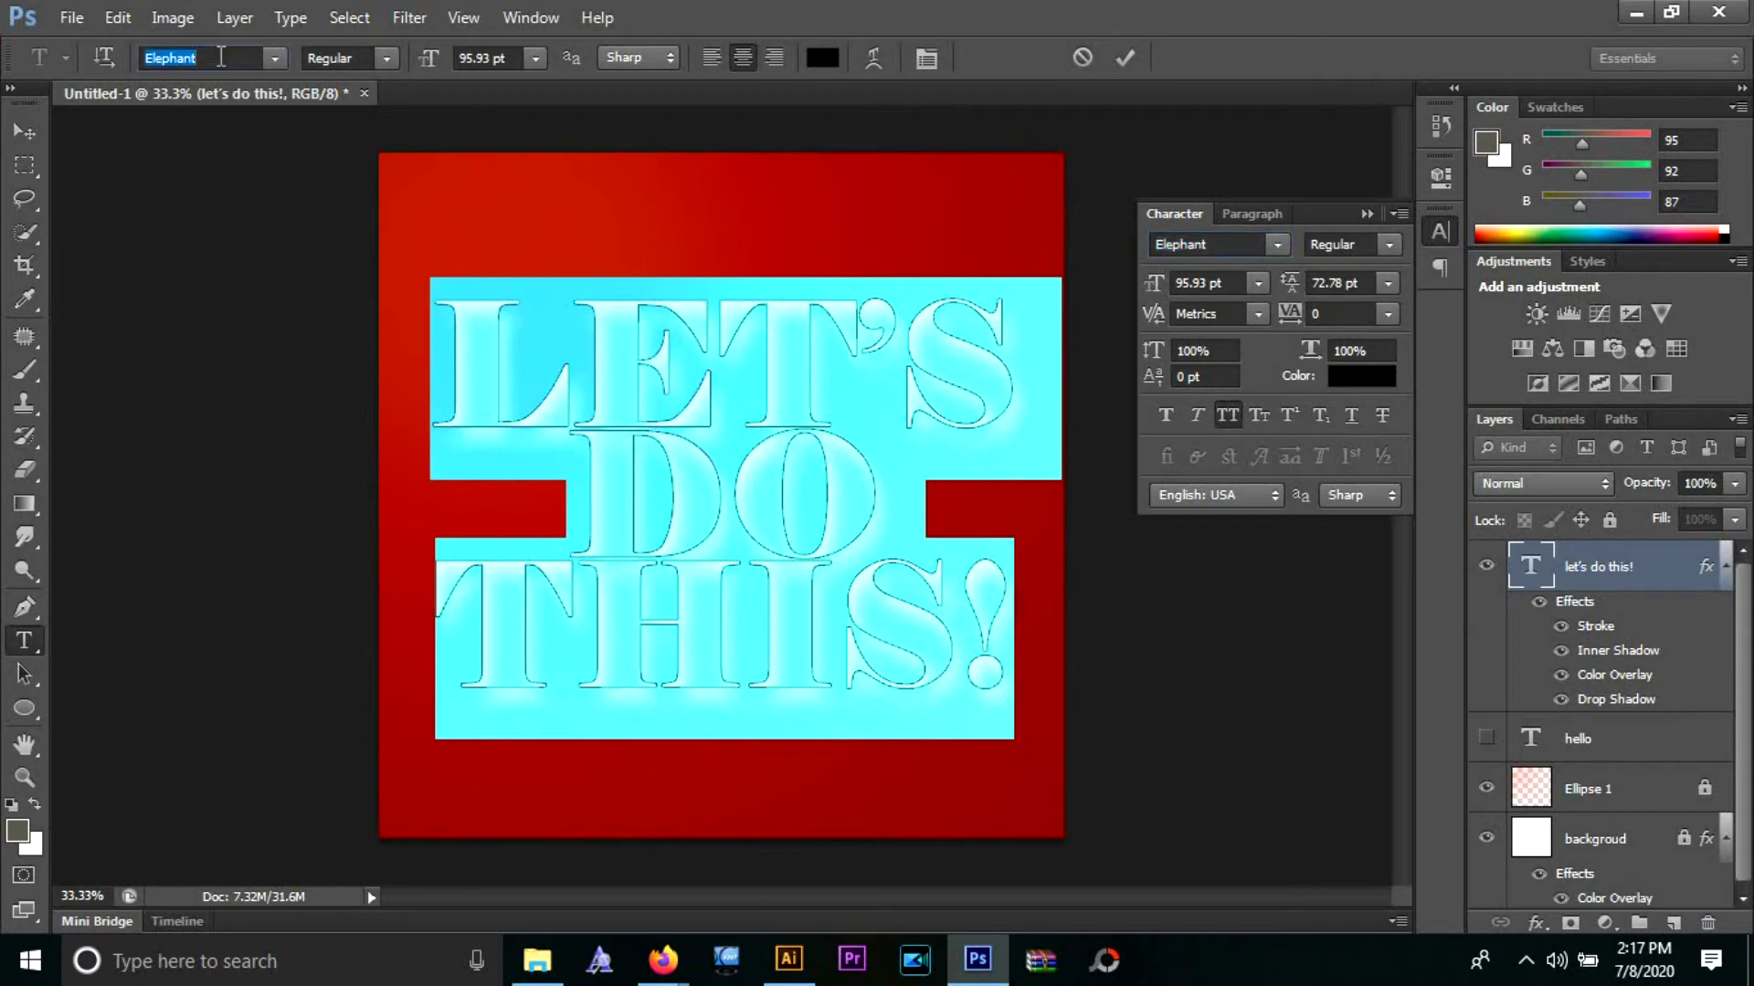
pyautogui.write('Neometric (OT1')
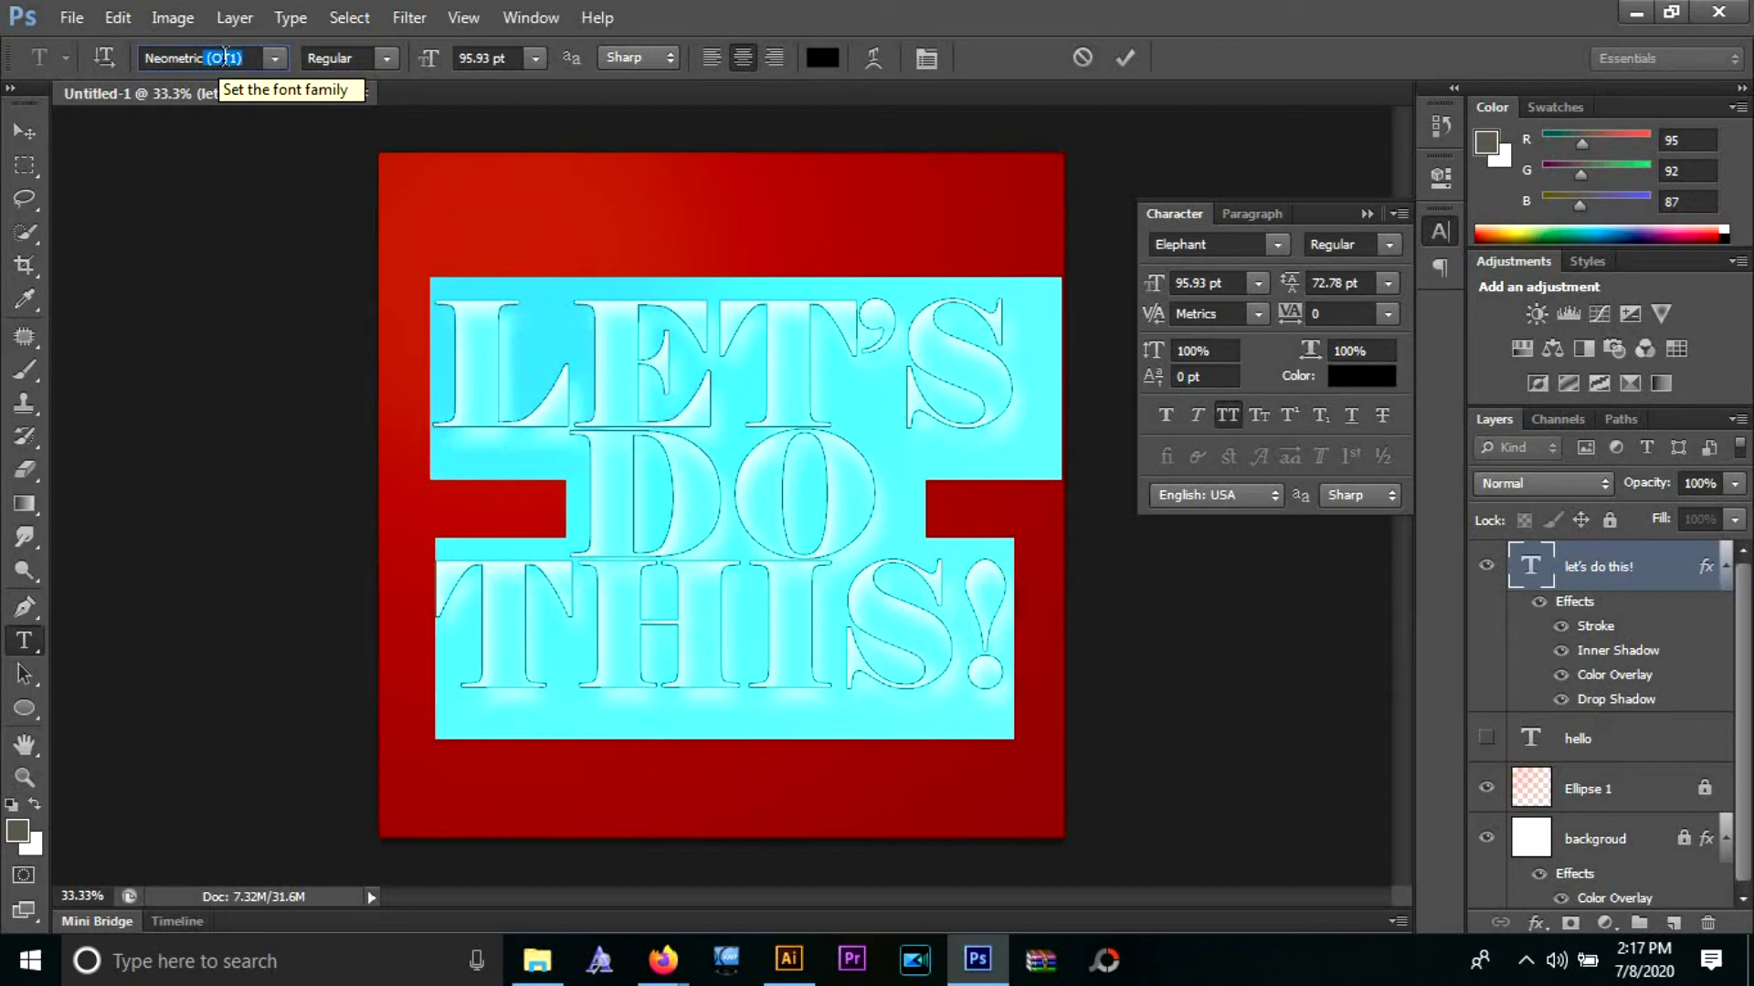
pyautogui.press('Return')
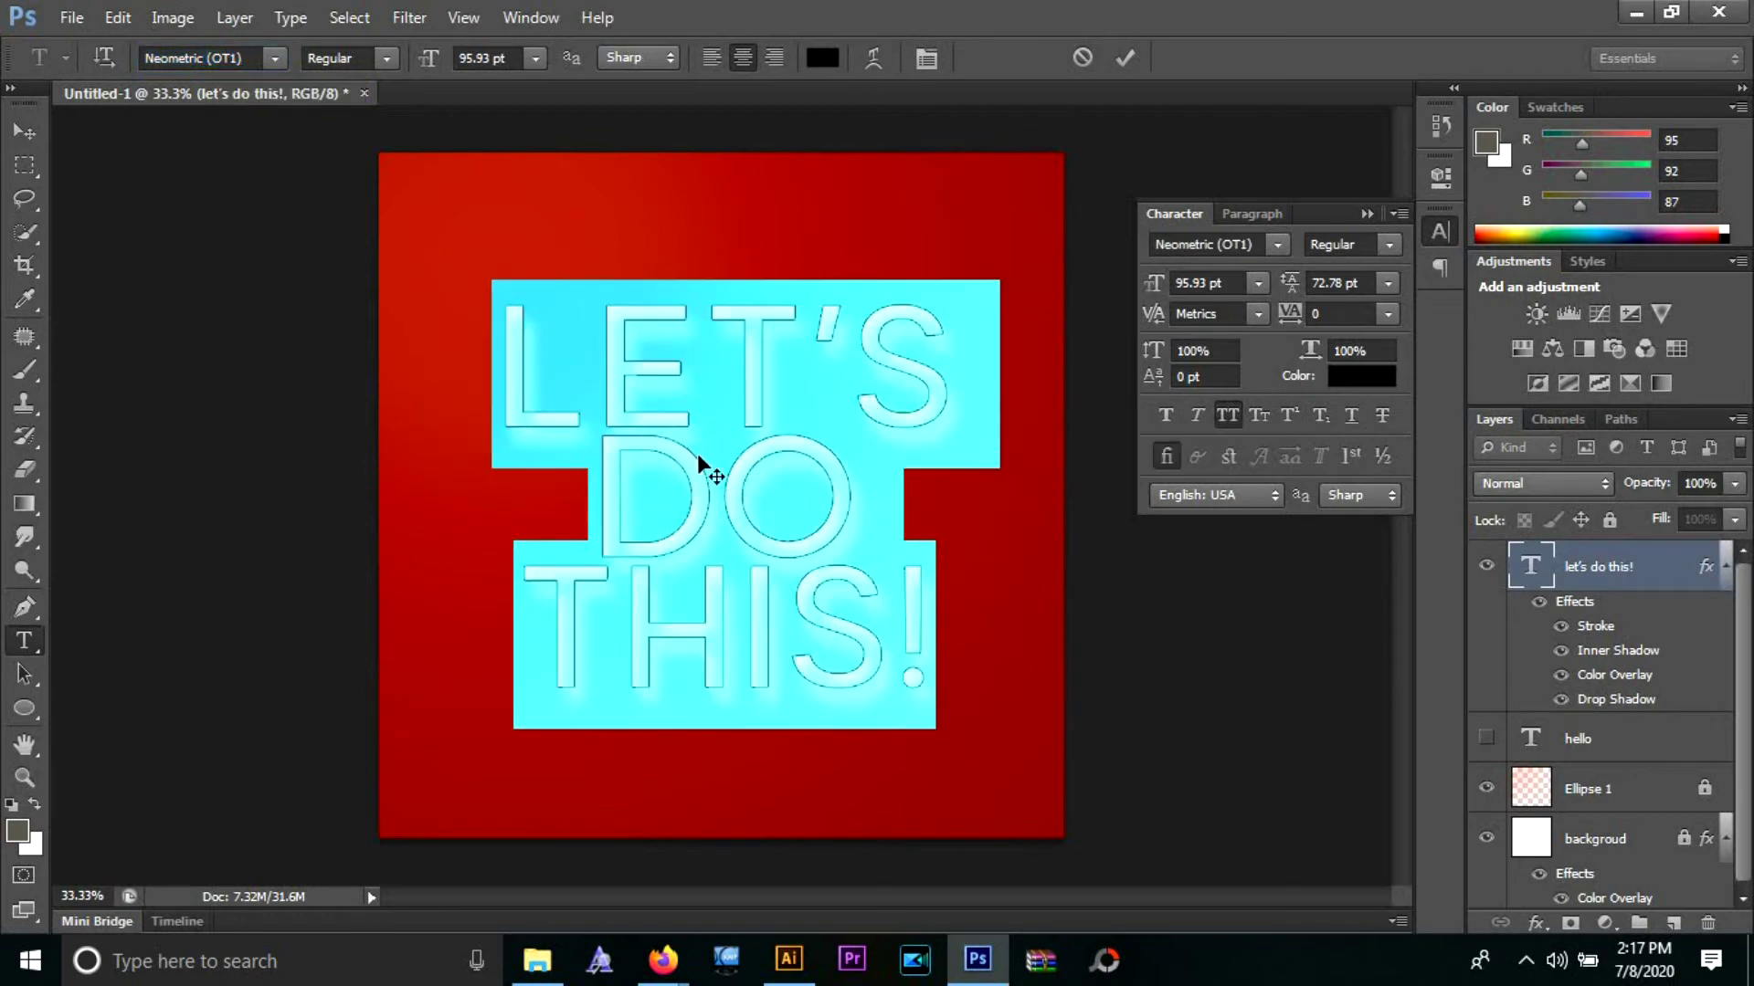
# - Make the text Heavy weight and retype it as hello
pyautogui.click(382, 58)
pyautogui.click(338, 422)
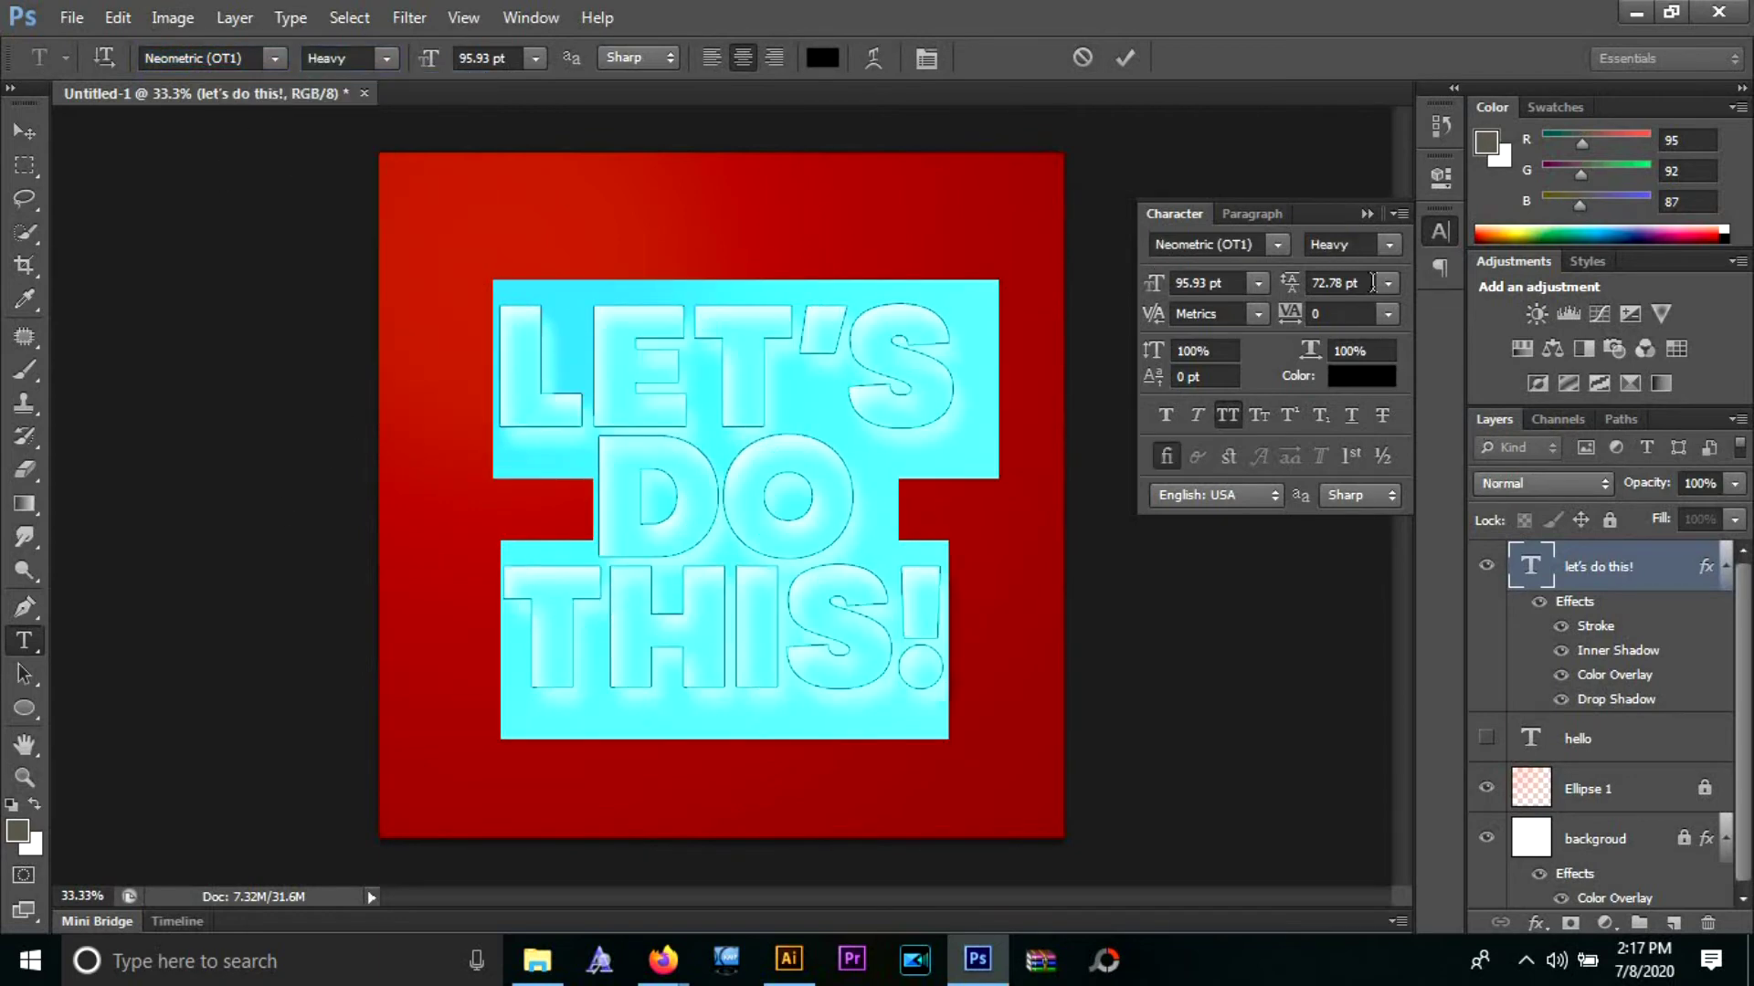
pyautogui.click(1366, 214)
pyautogui.click(1125, 59)
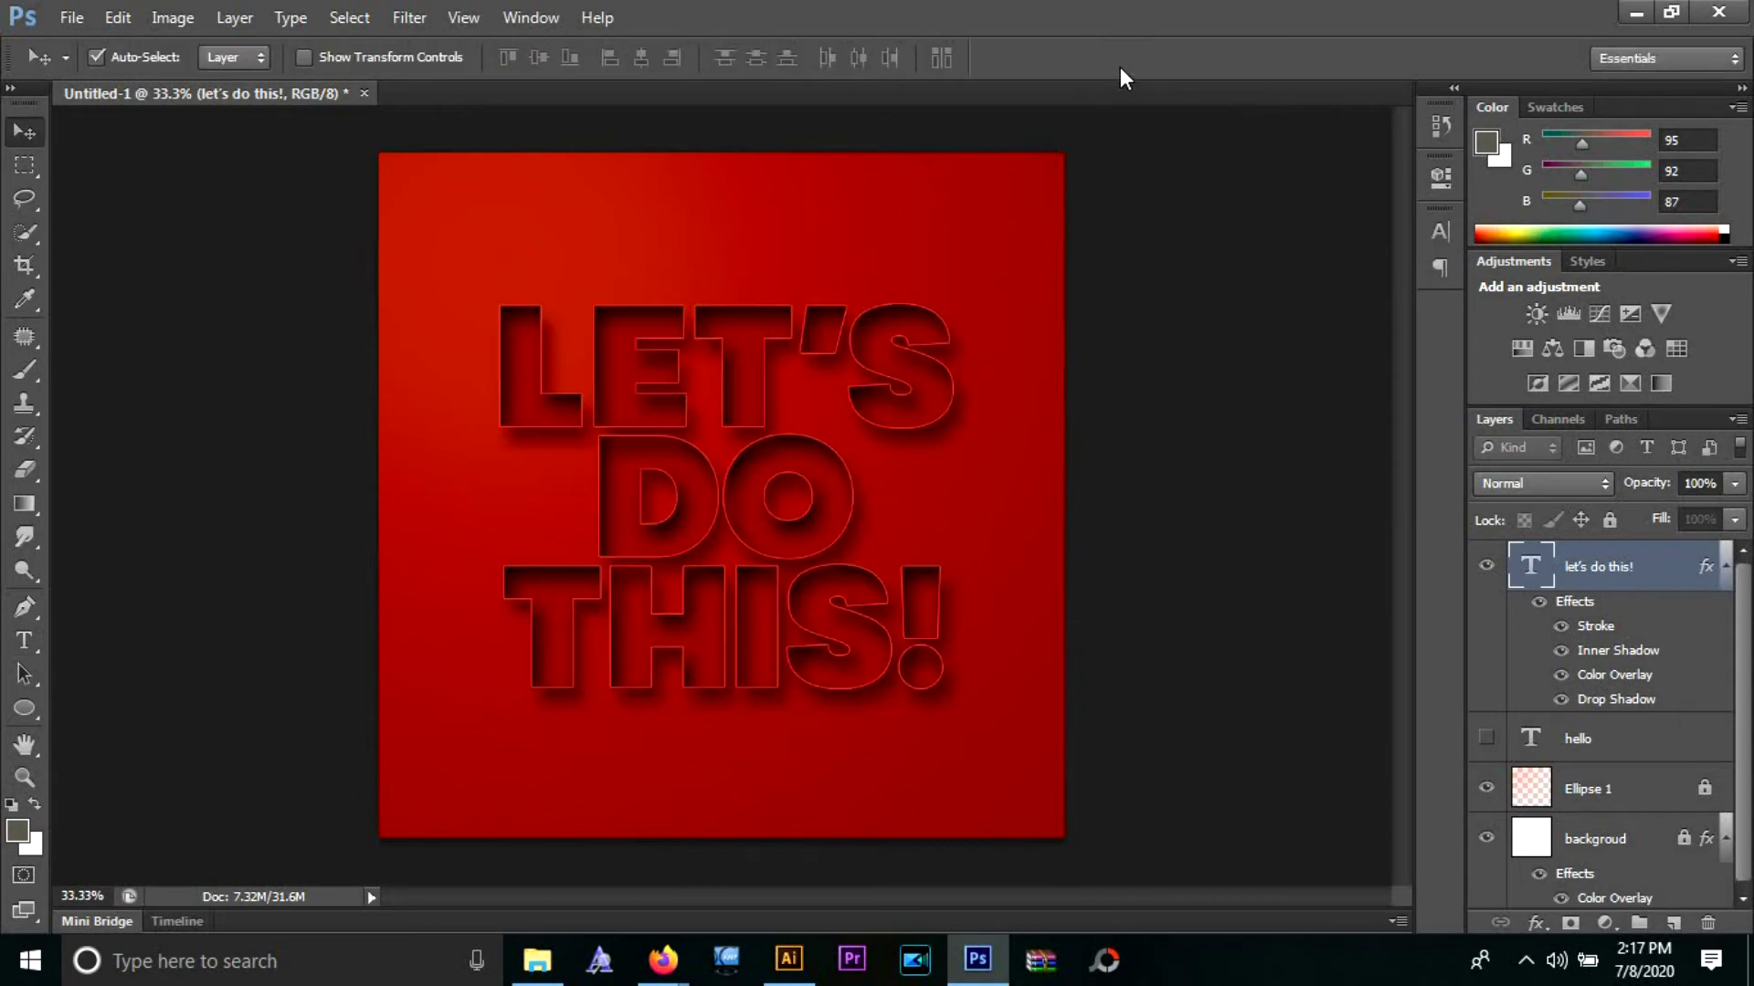
pyautogui.doubleClick(1535, 568)
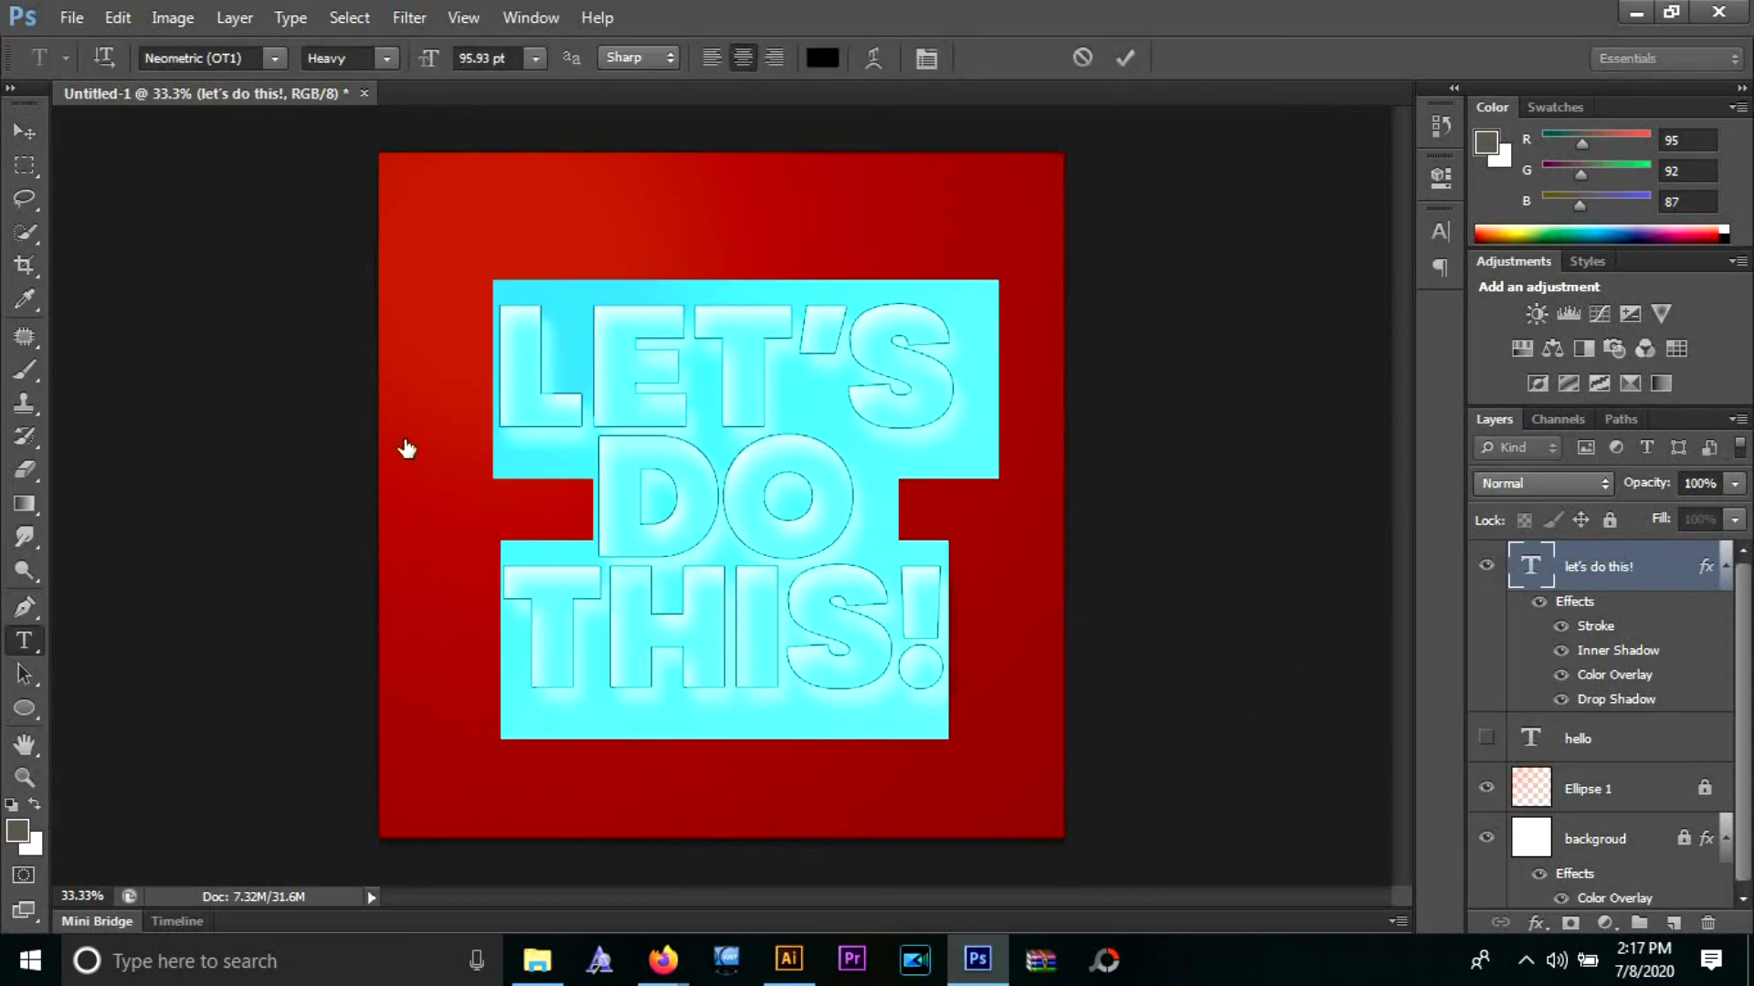
pyautogui.write('hello')
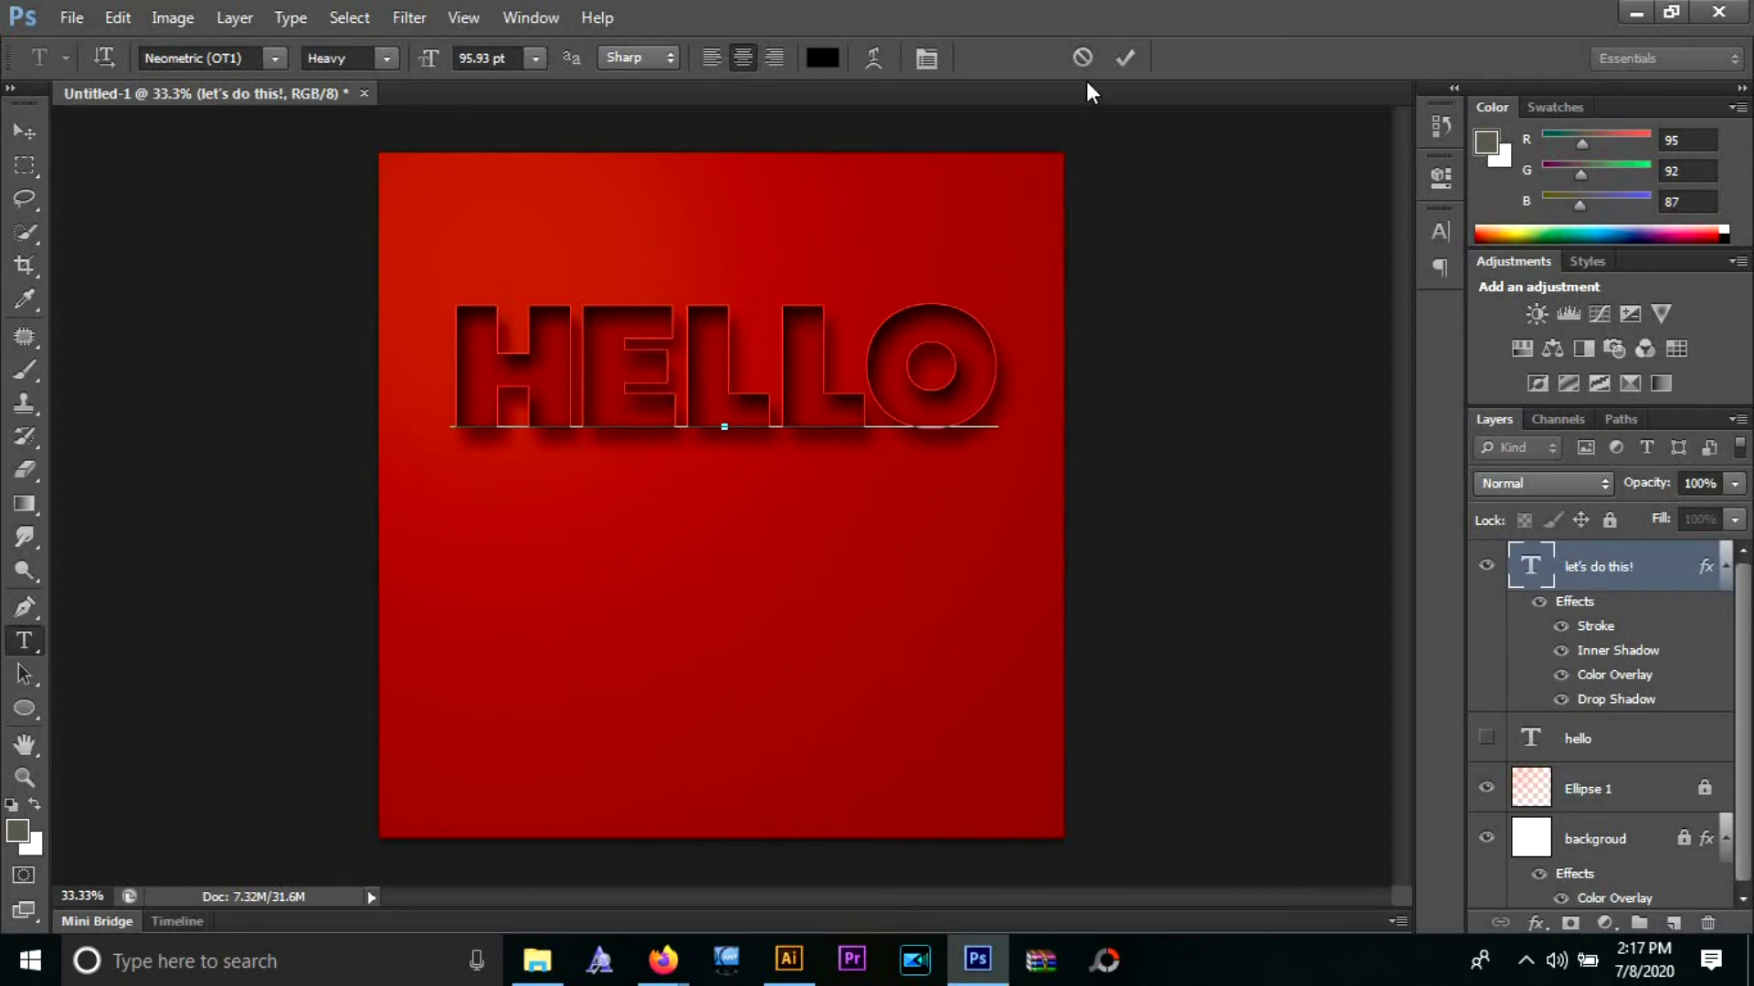
# - Commit the HELLO text and move it down toward the canvas middle
pyautogui.click(1112, 64)
pyautogui.press('v')
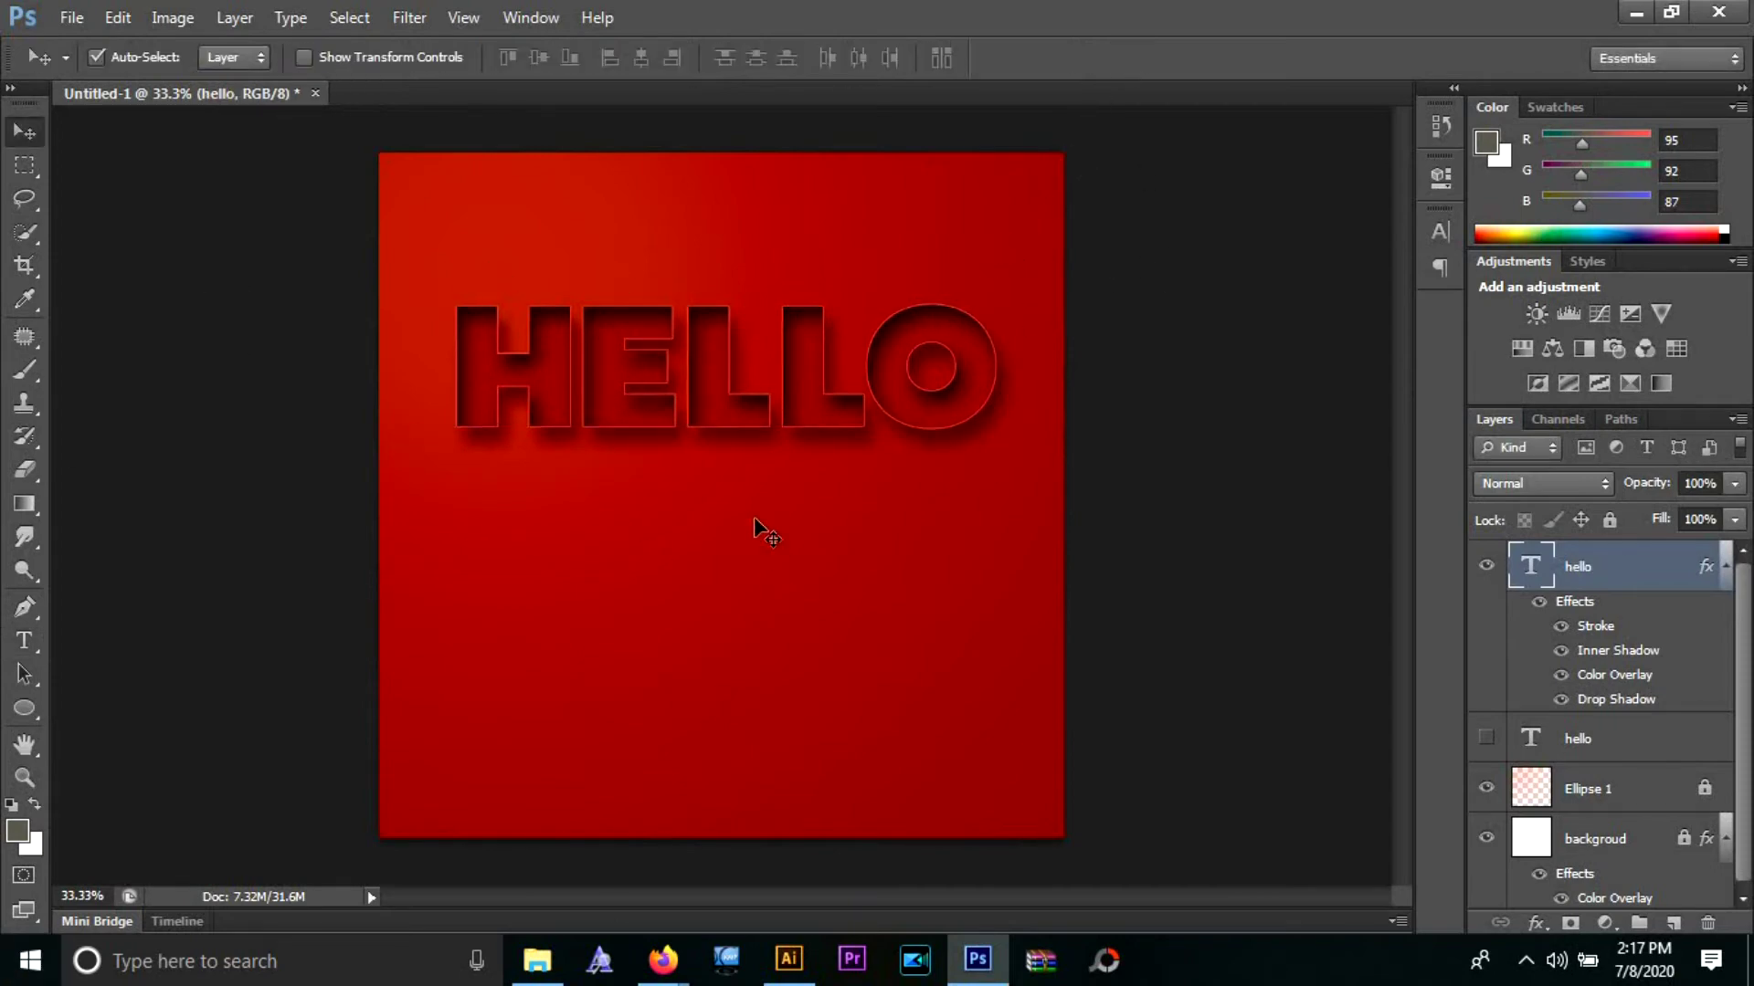
pyautogui.moveTo(743, 425); pyautogui.dragTo(755, 543)
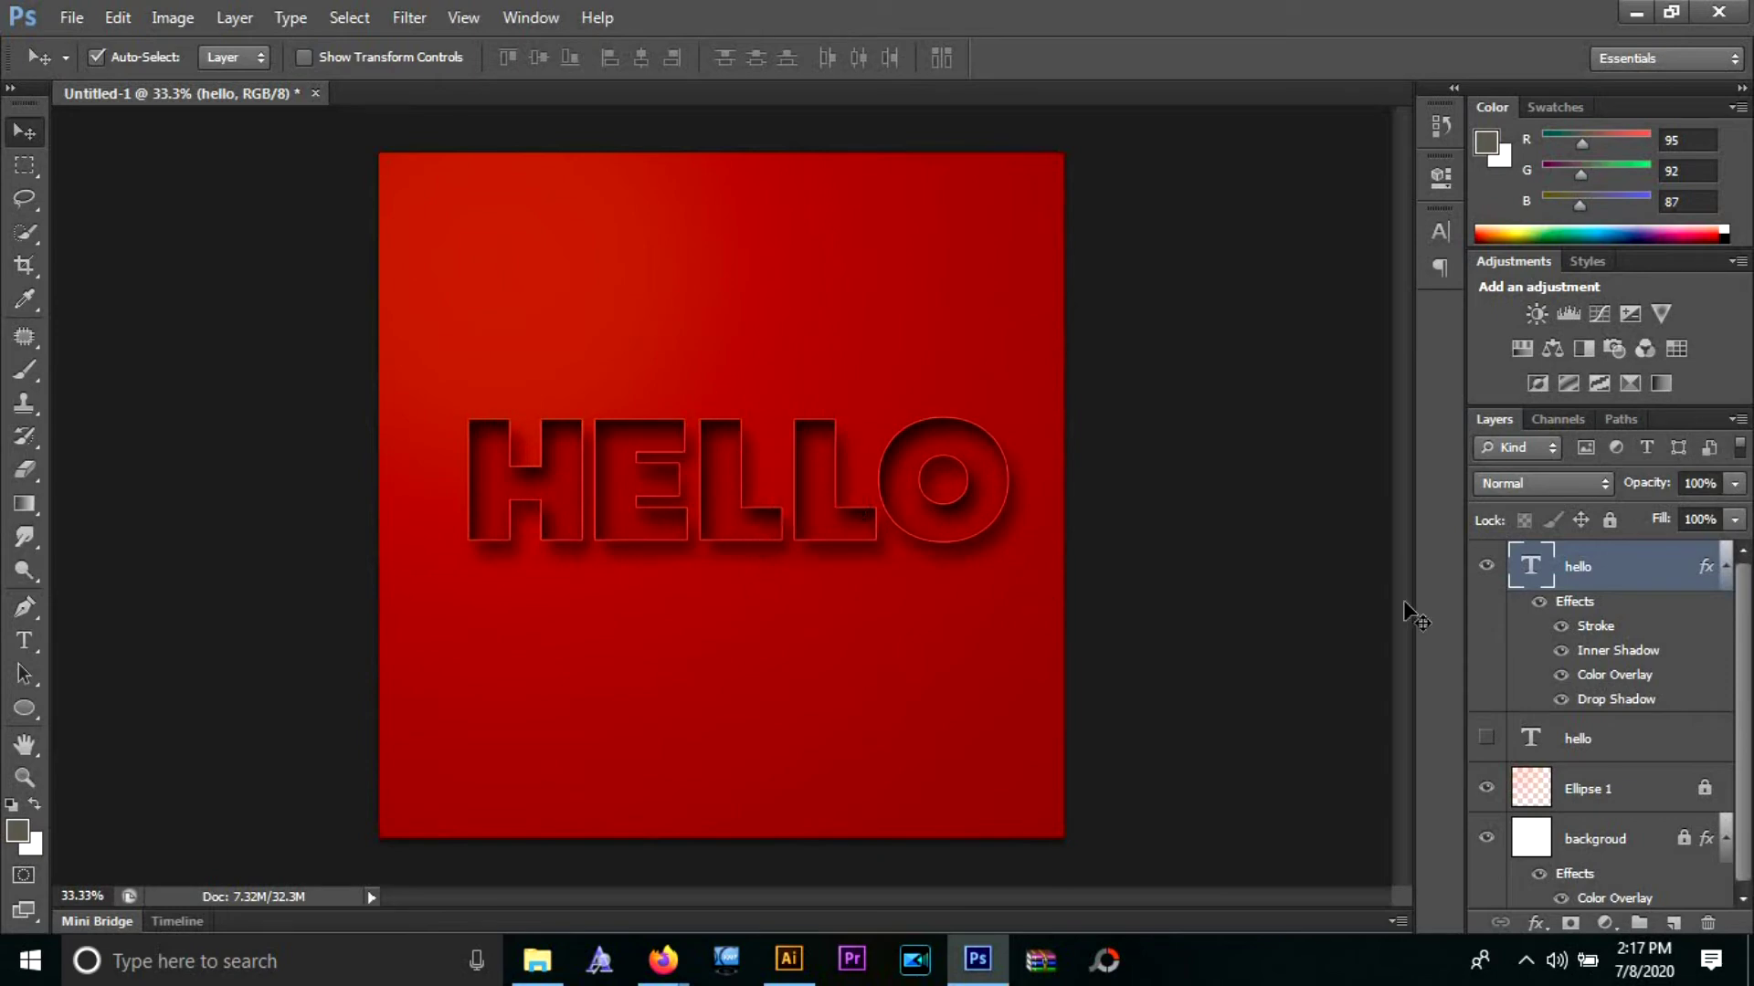
# - Align HELLO to the horizontal and vertical centres of the background, then relock the background
pyautogui.click(1690, 838)
pyautogui.click(1610, 520)
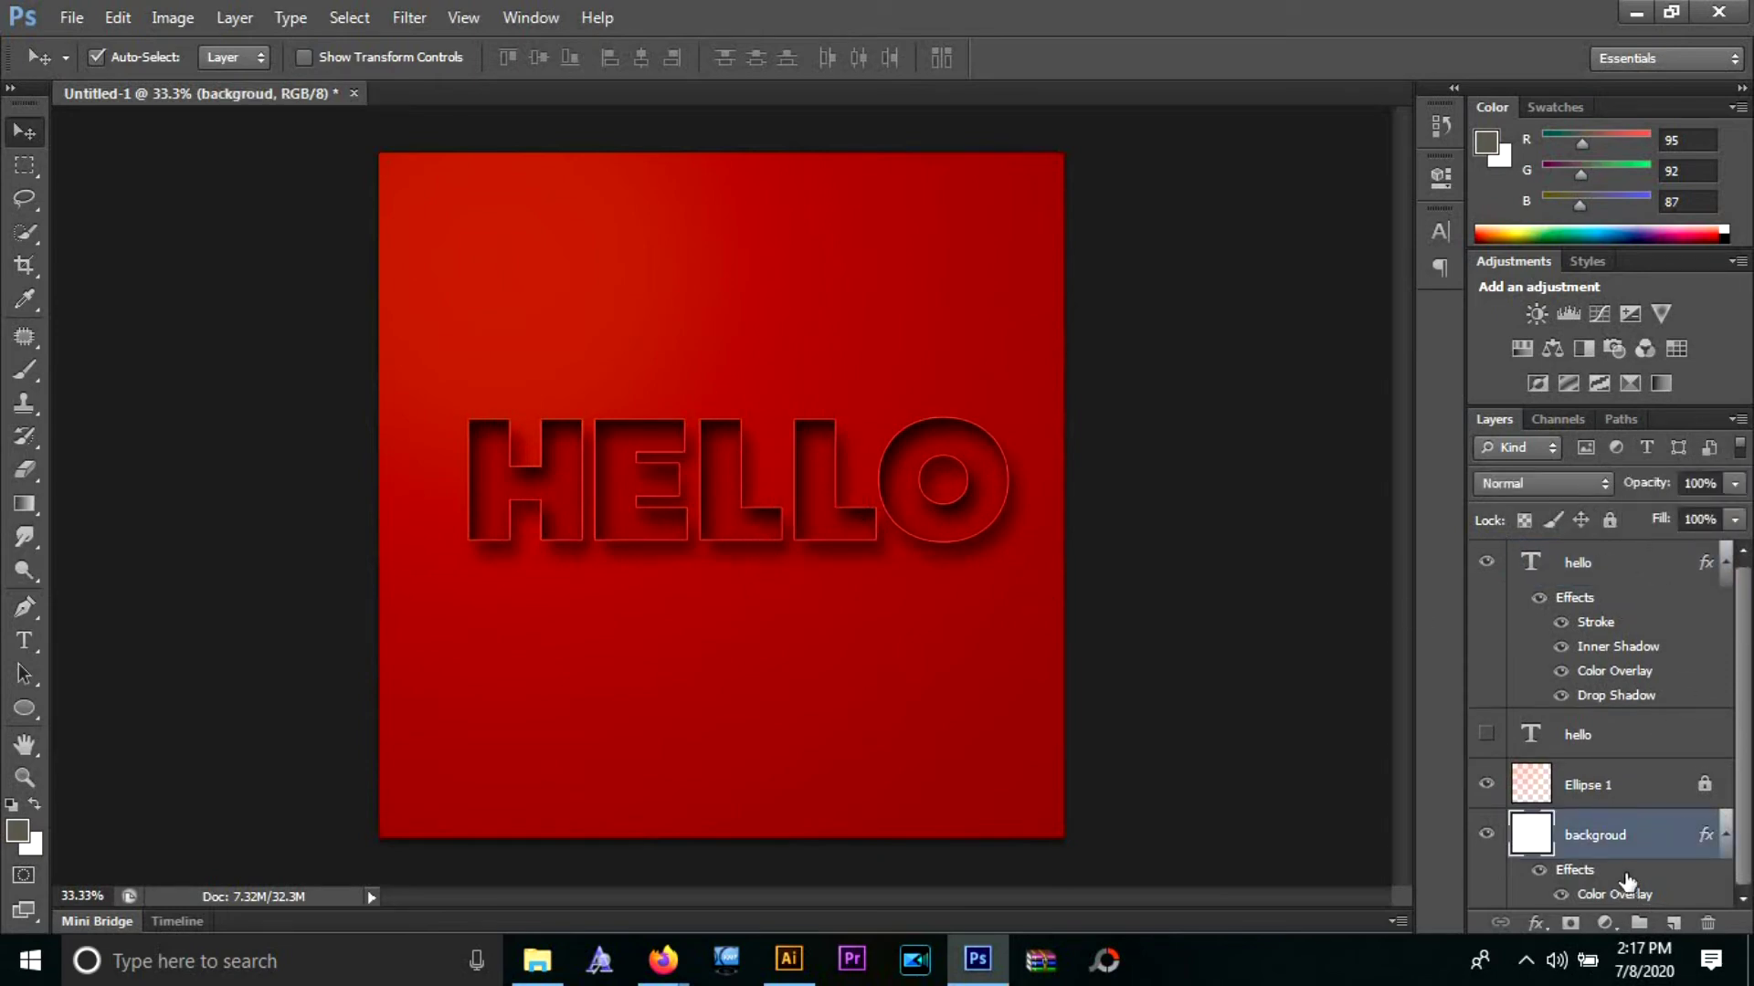
pyautogui.keyDown('ctrl'); pyautogui.click(1623, 567); pyautogui.keyUp('ctrl')
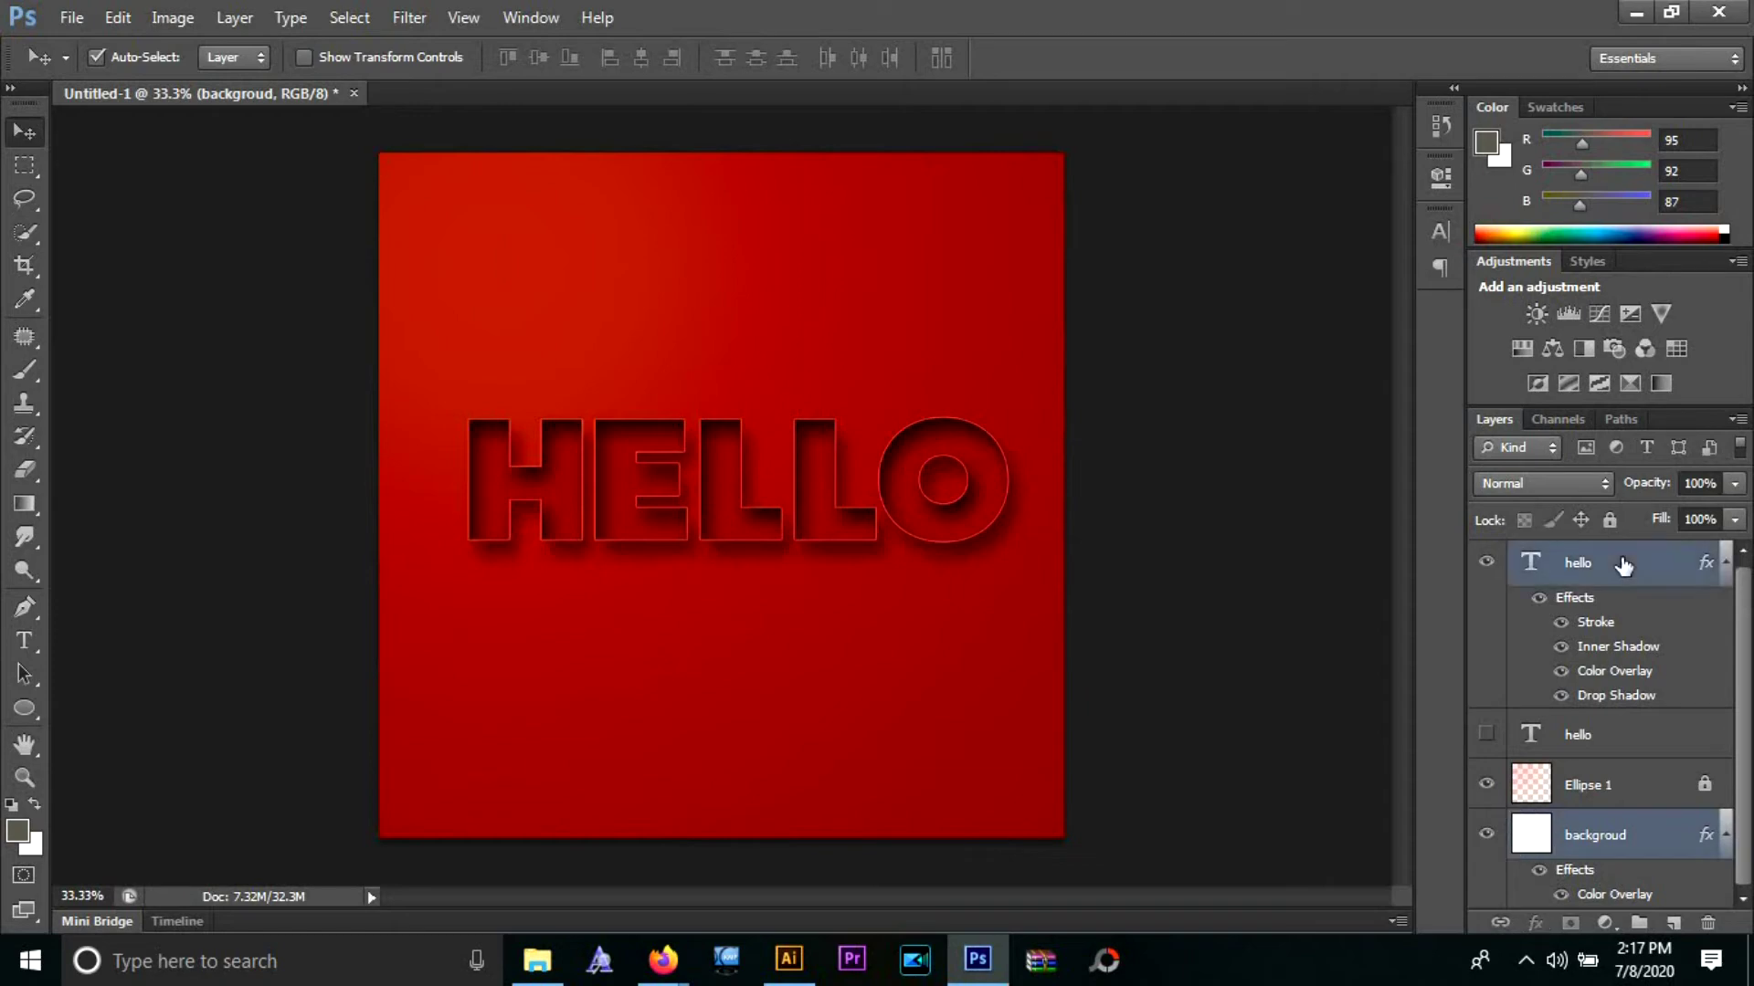
pyautogui.click(641, 57)
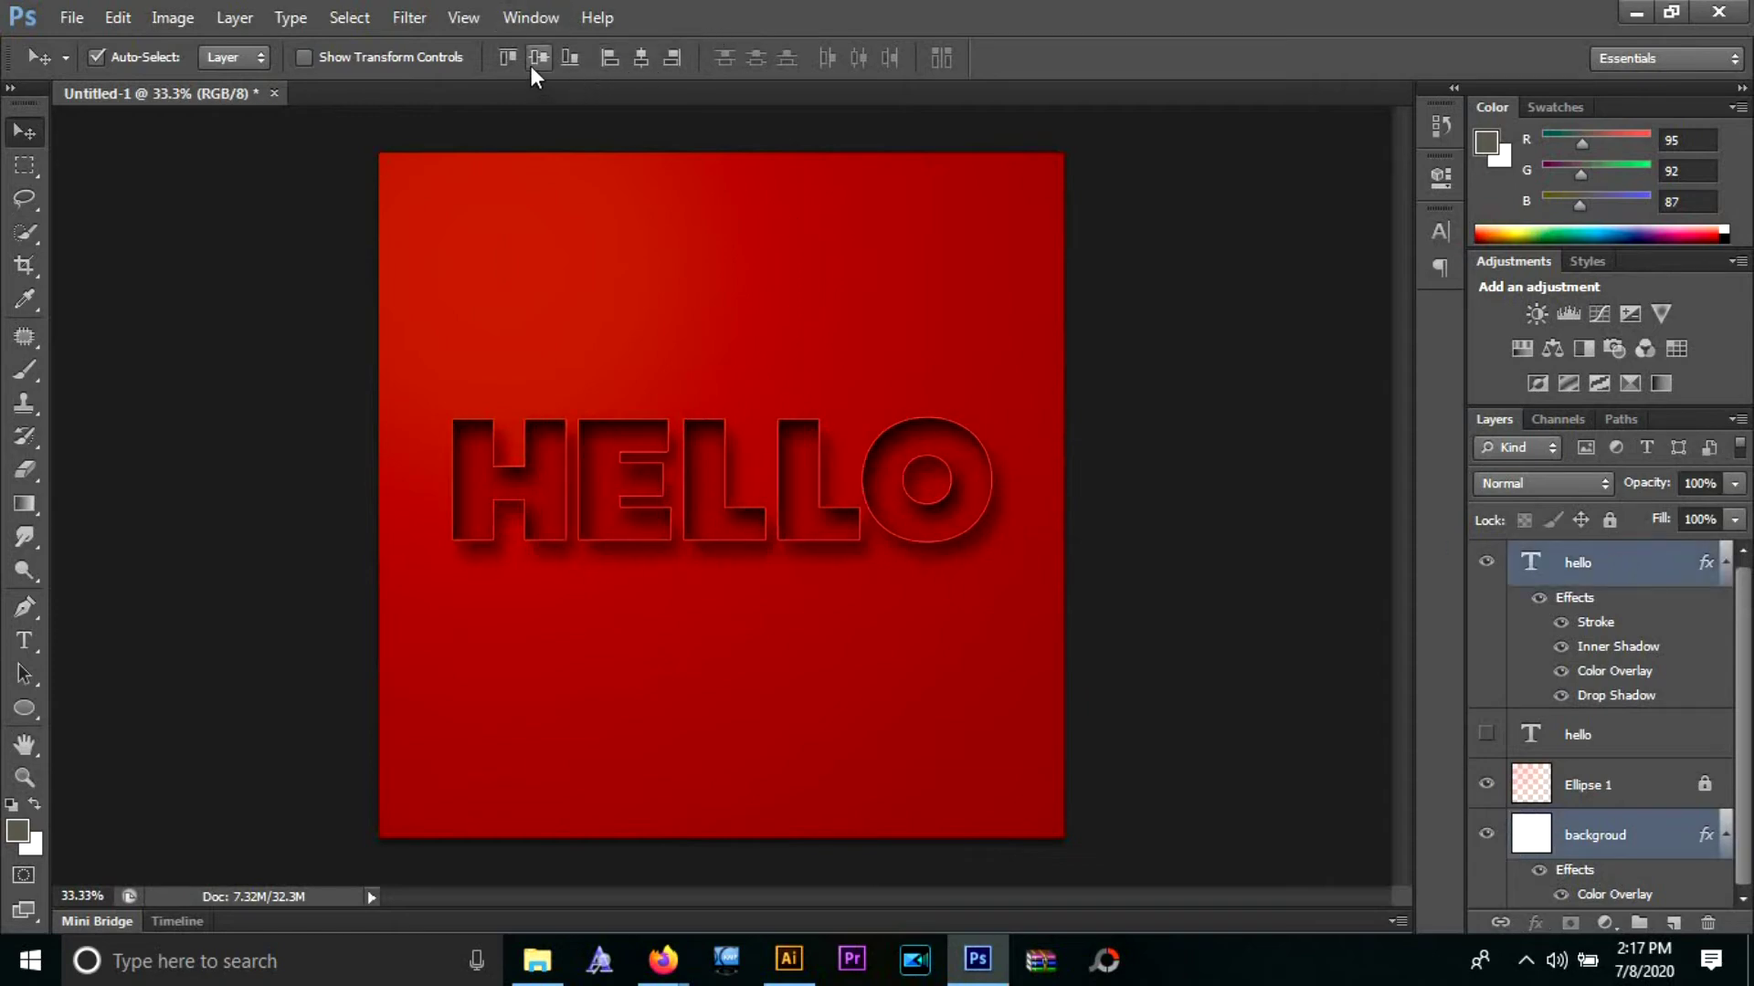
pyautogui.click(538, 57)
pyautogui.click(1577, 848)
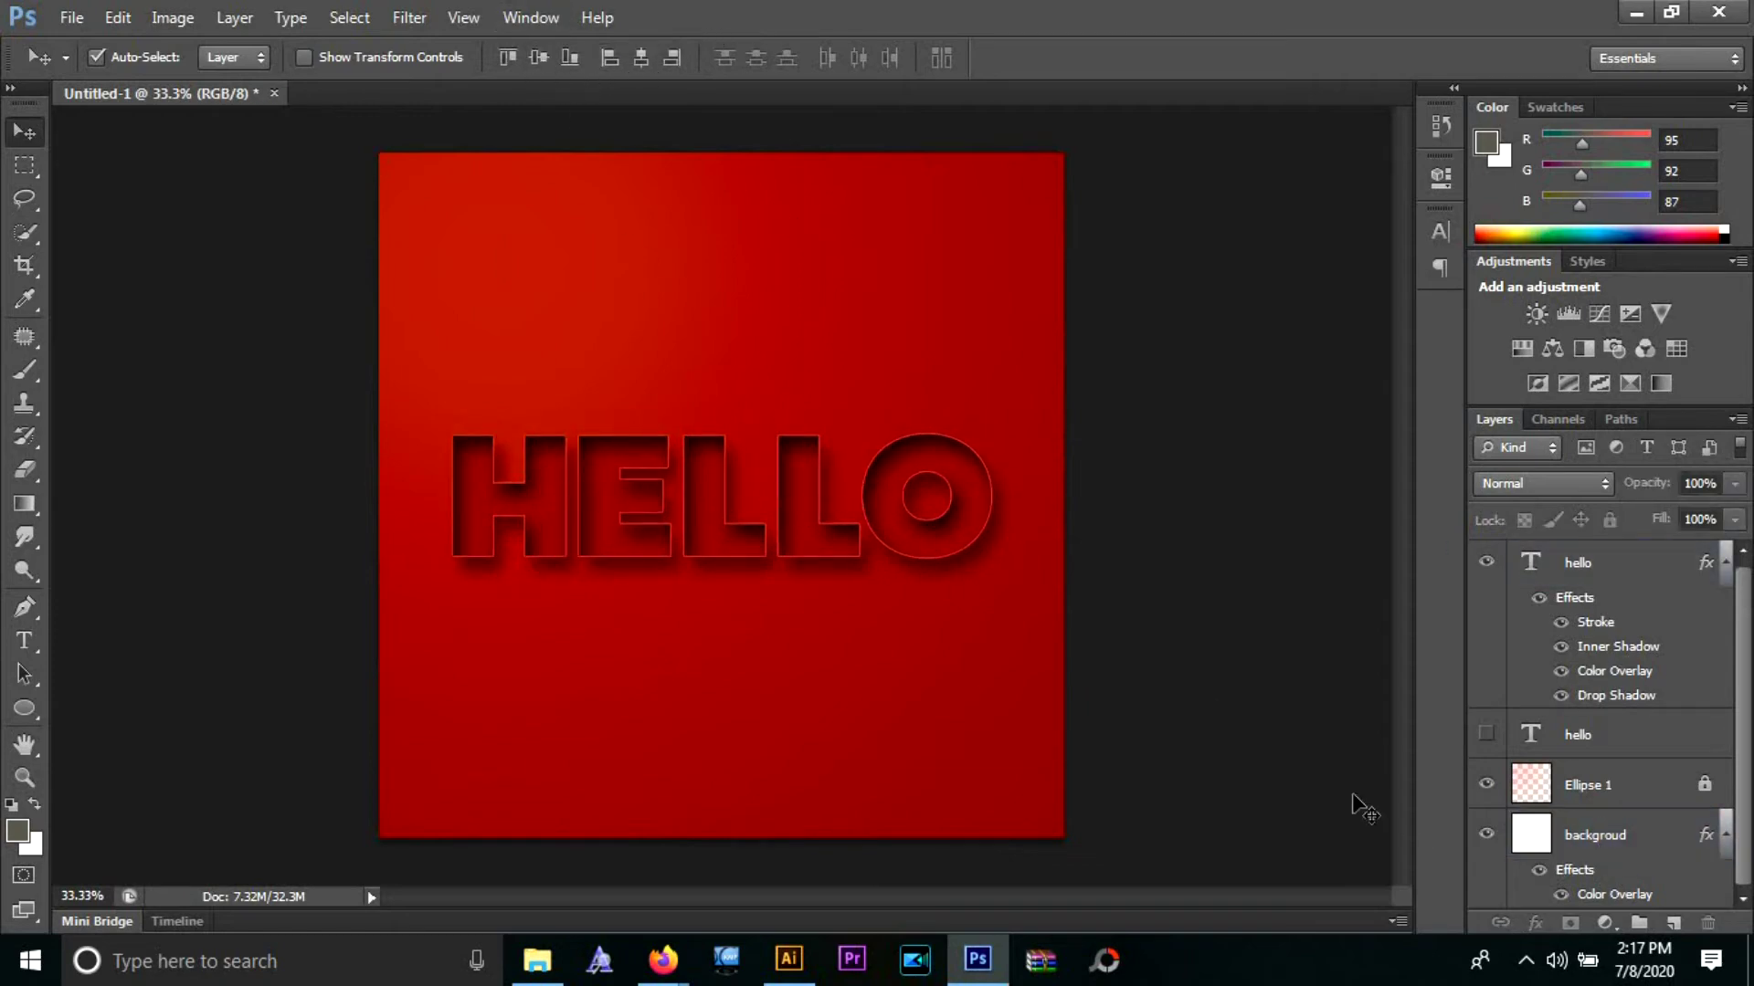
pyautogui.click(1610, 520)
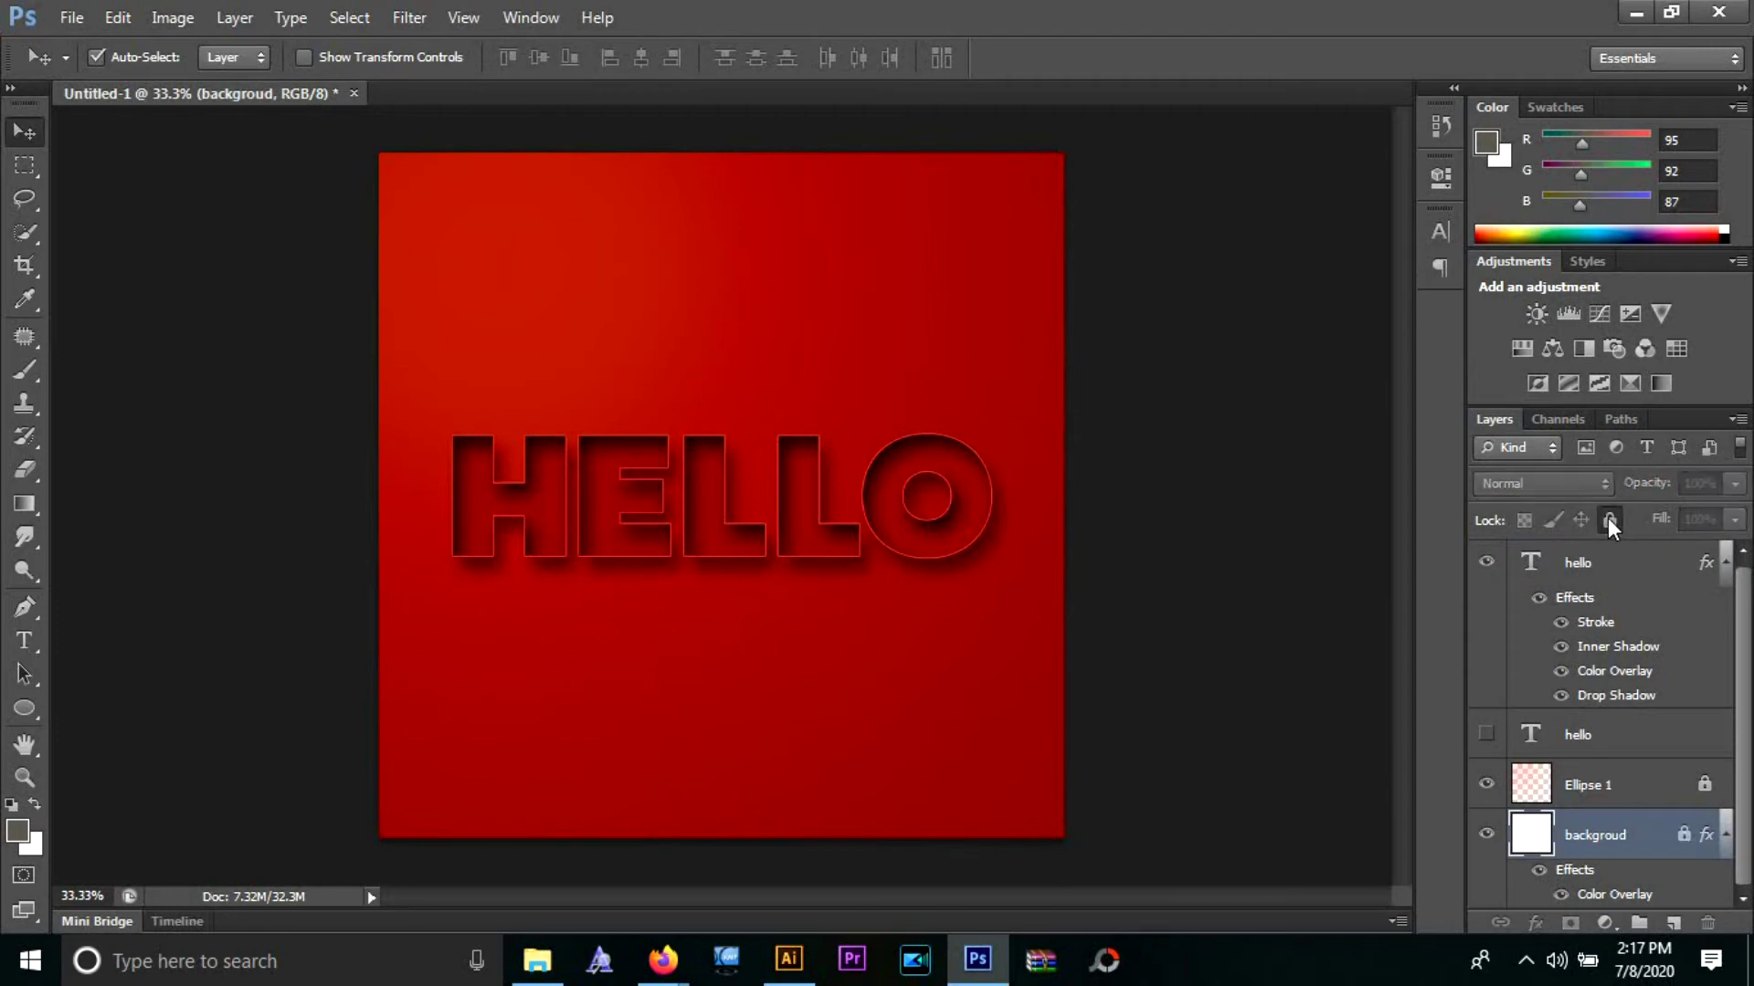
pyautogui.click(24, 606)
# - Add a new text layer reading SEXY below HELLO
pyautogui.click(24, 642)
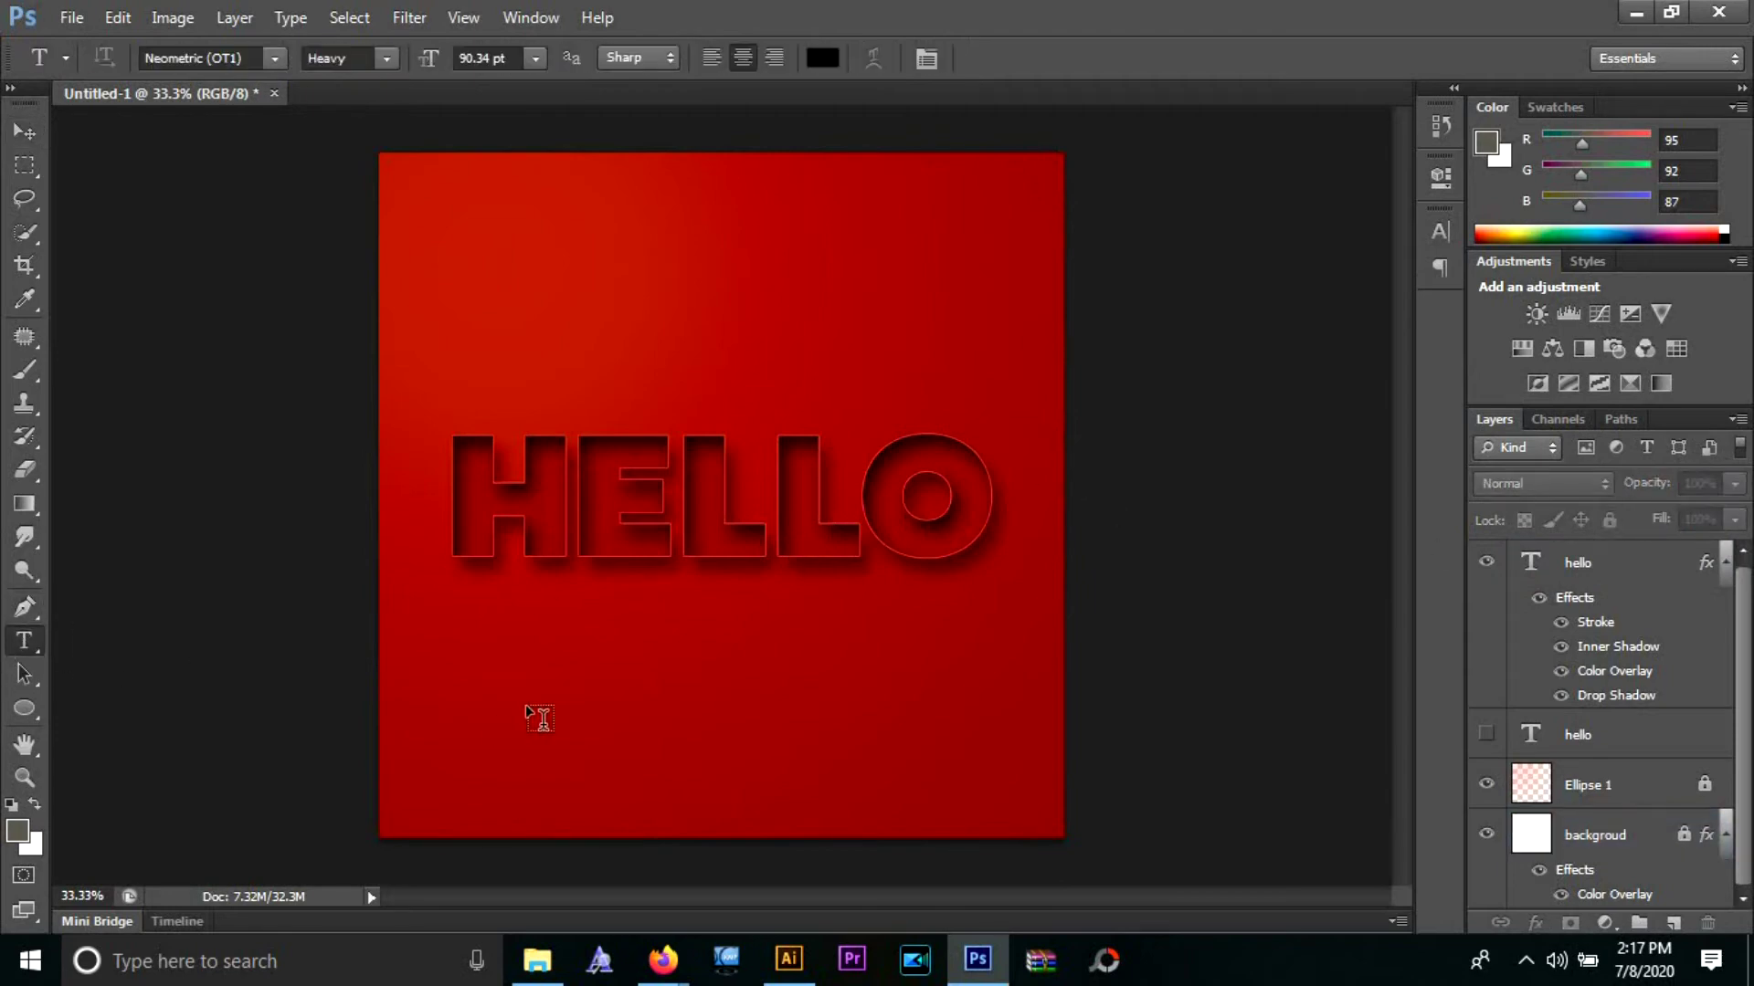
pyautogui.click(527, 706)
pyautogui.write('SEX')
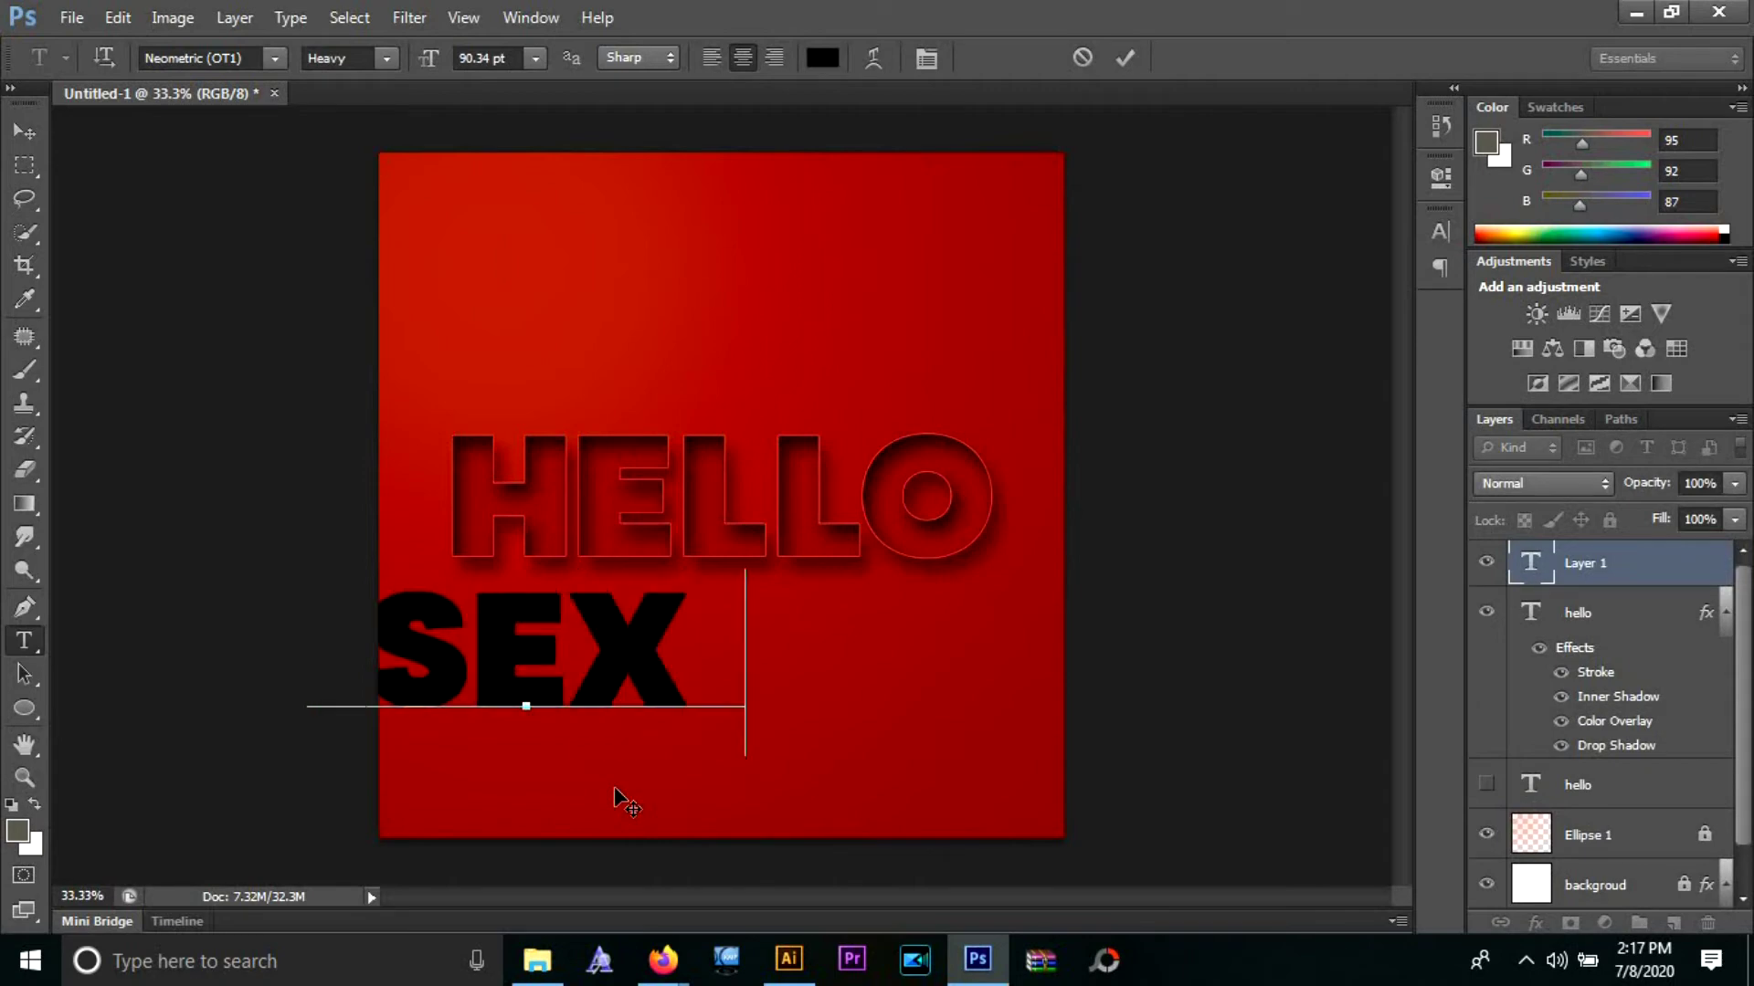
pyautogui.write('Y')
pyautogui.hotkey('ctrl', 'a')
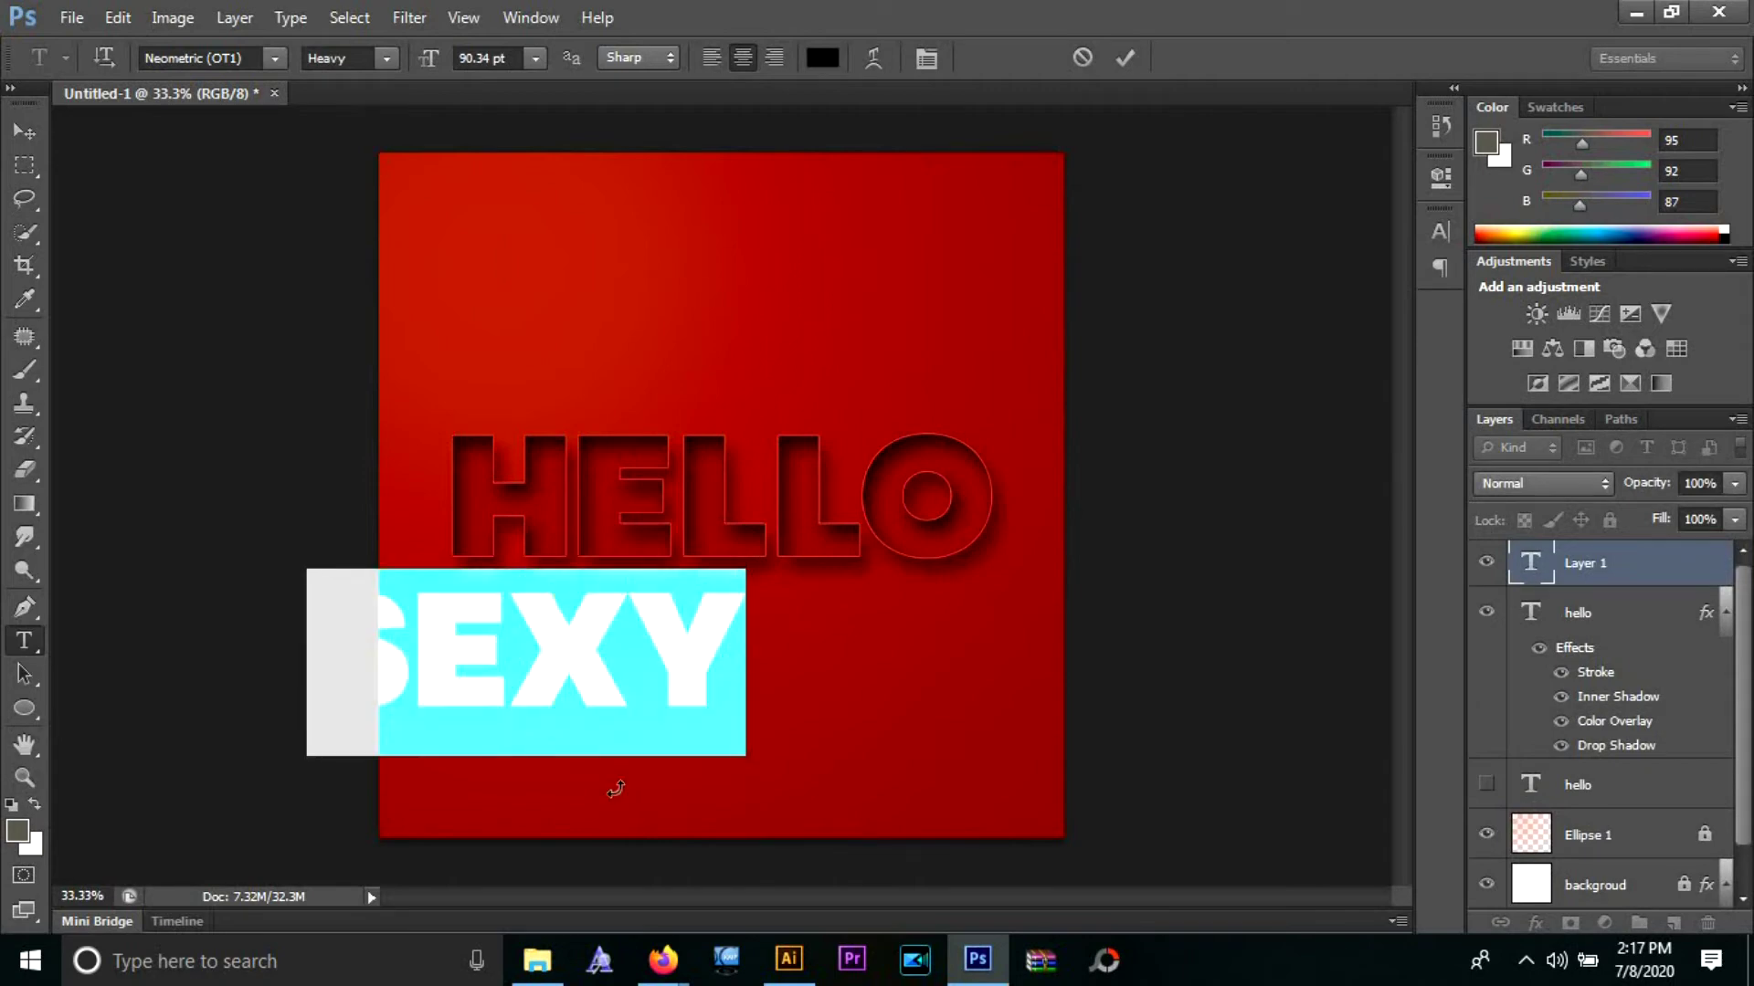
# - Make the text white and turn off All Caps so it reads Sexy
pyautogui.click(1440, 232)
pyautogui.click(1355, 376)
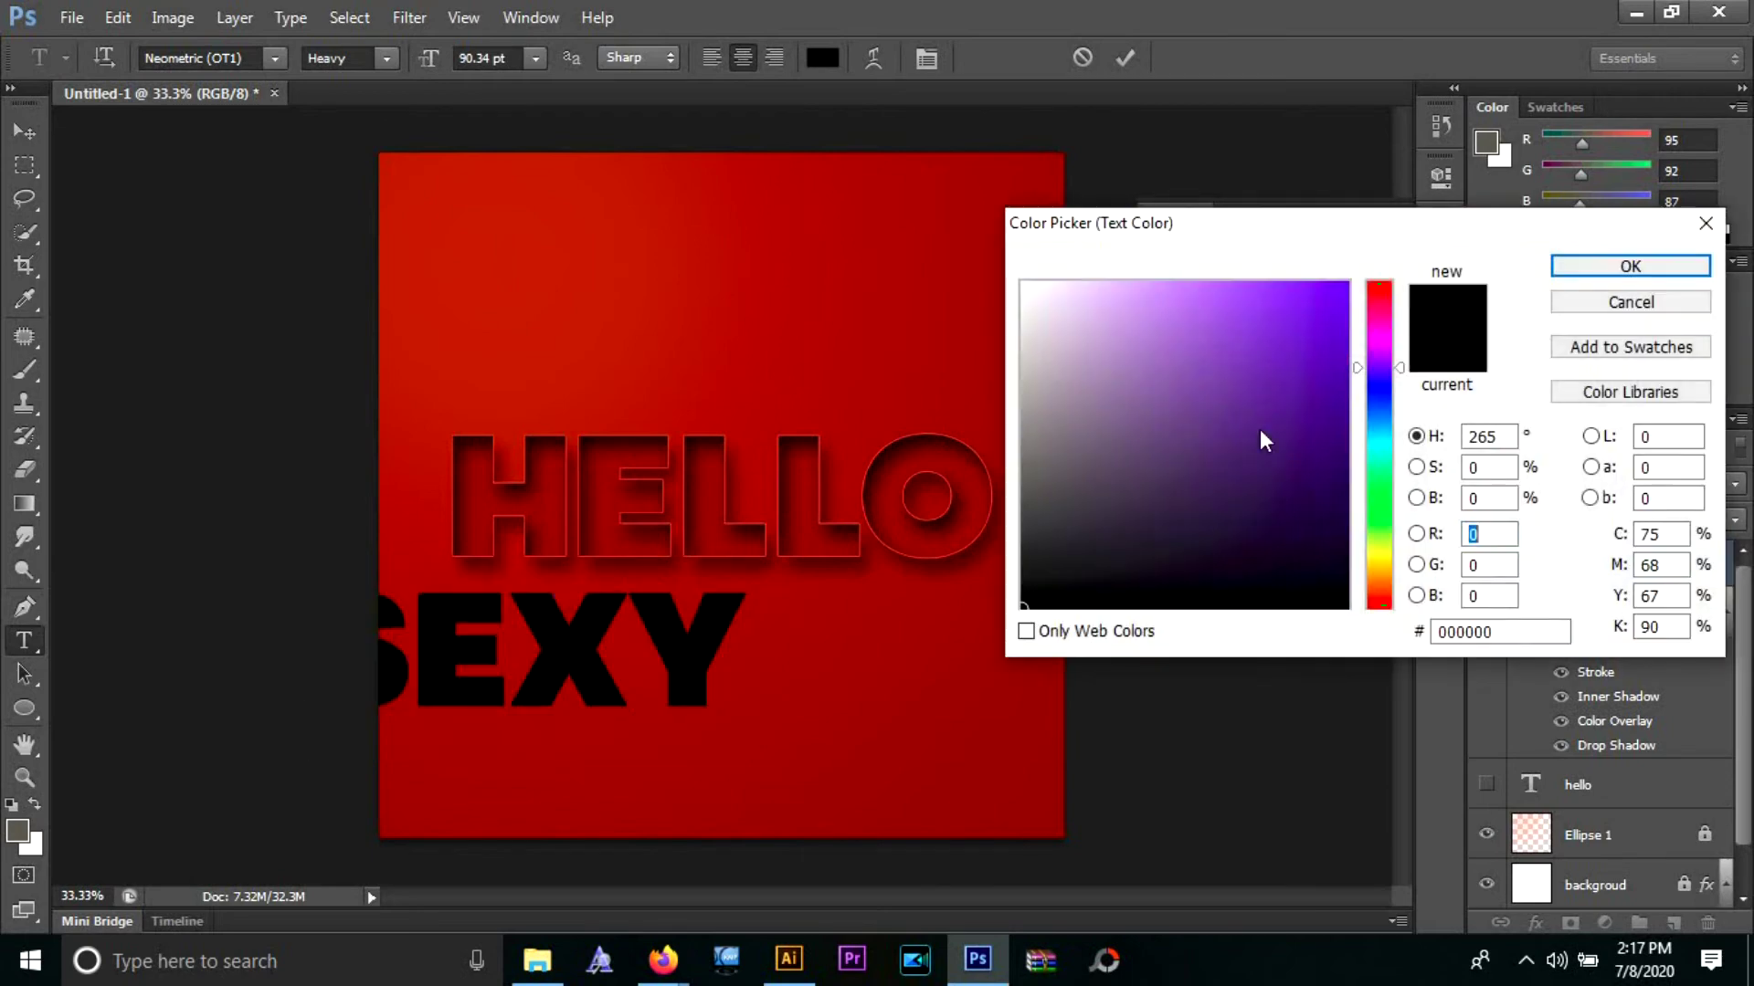
pyautogui.moveTo(1259, 429); pyautogui.dragTo(983, 168)
pyautogui.click(1670, 269)
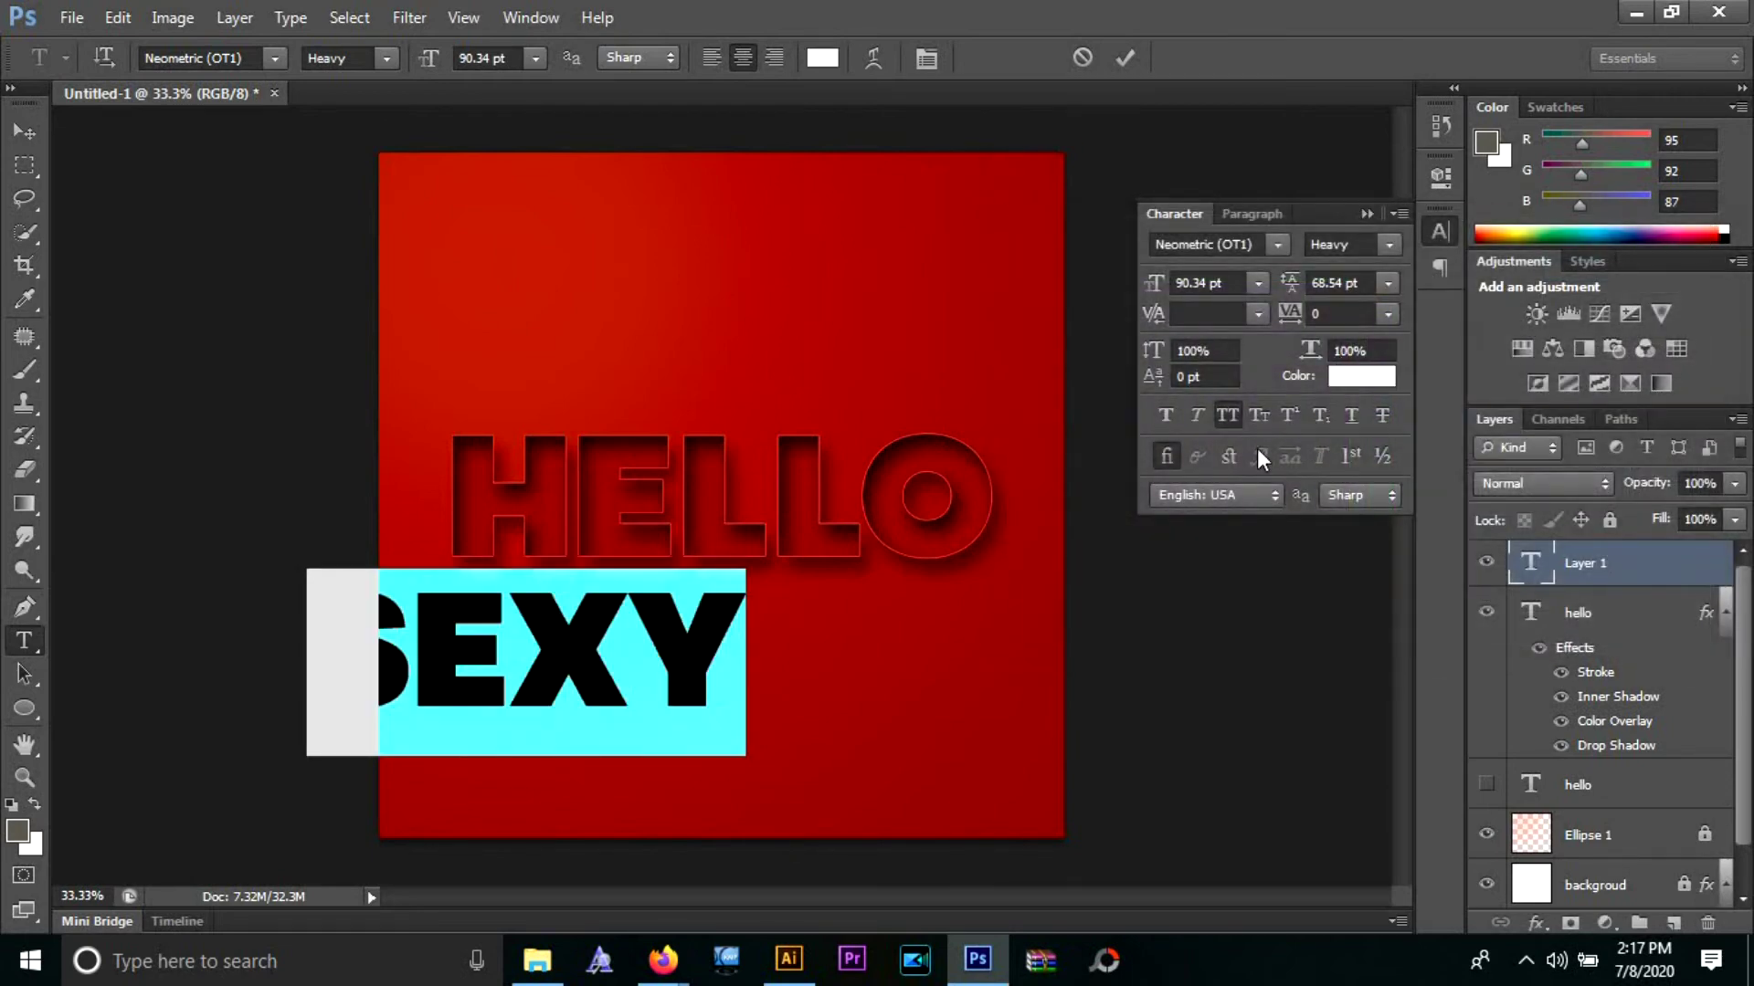
pyautogui.click(1235, 418)
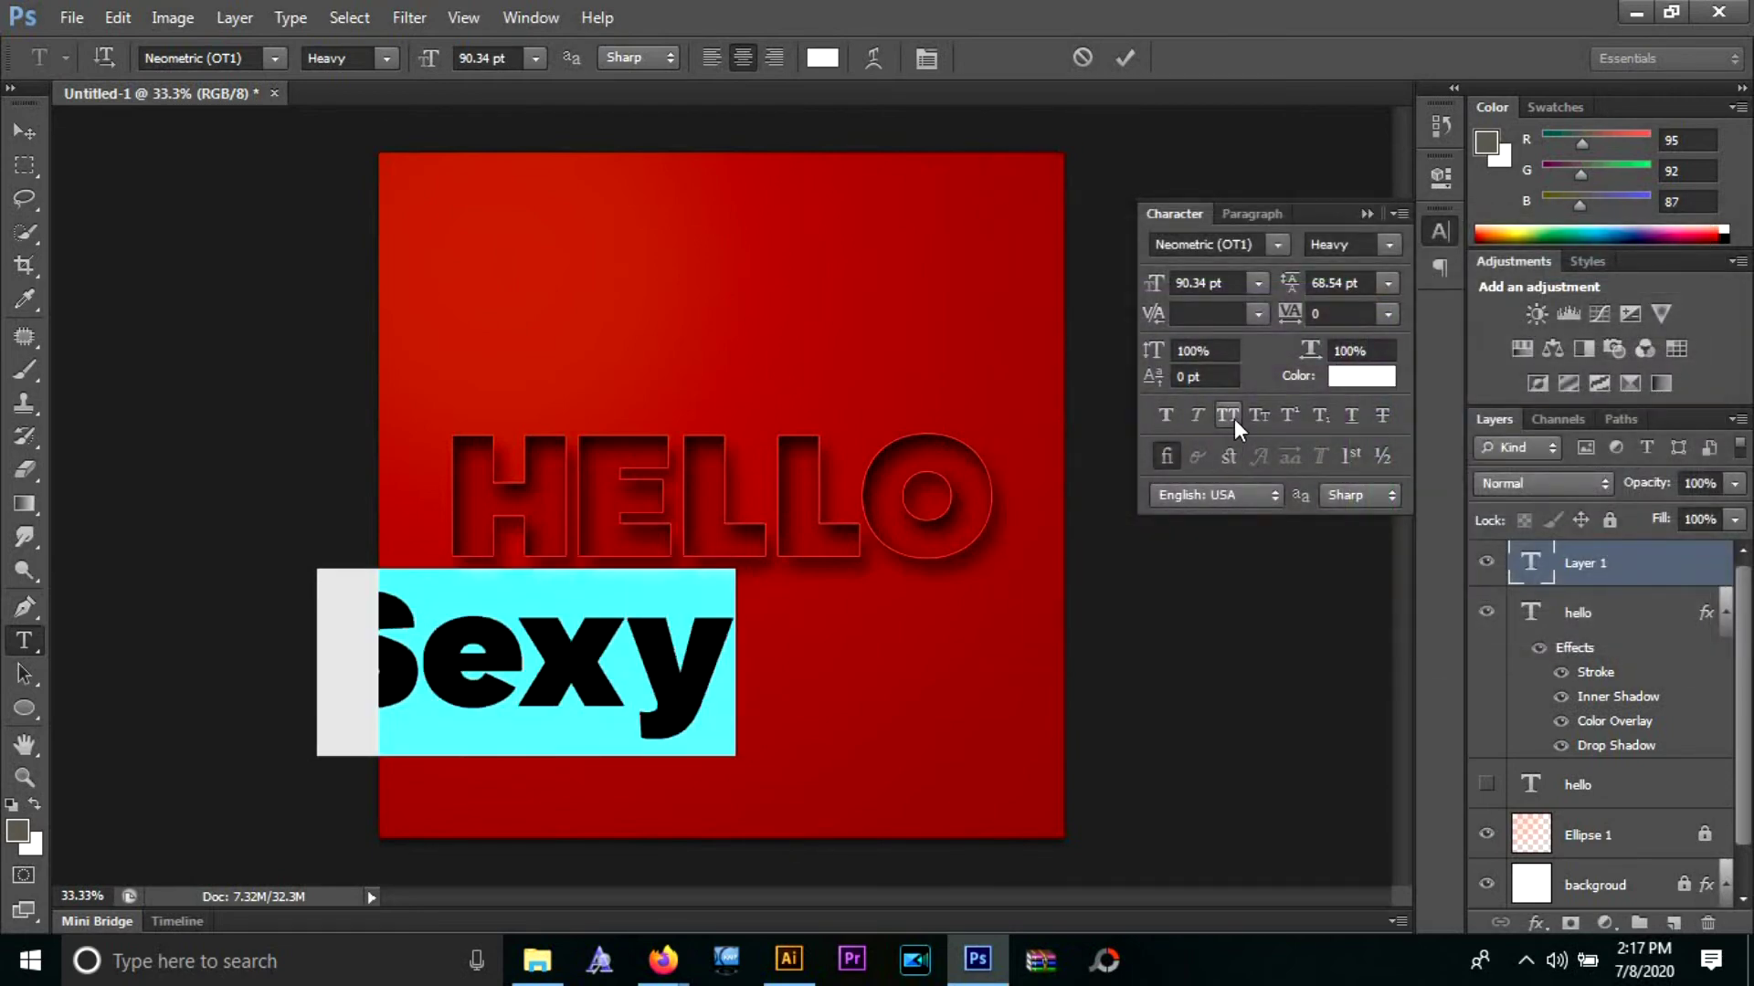
pyautogui.click(1229, 240)
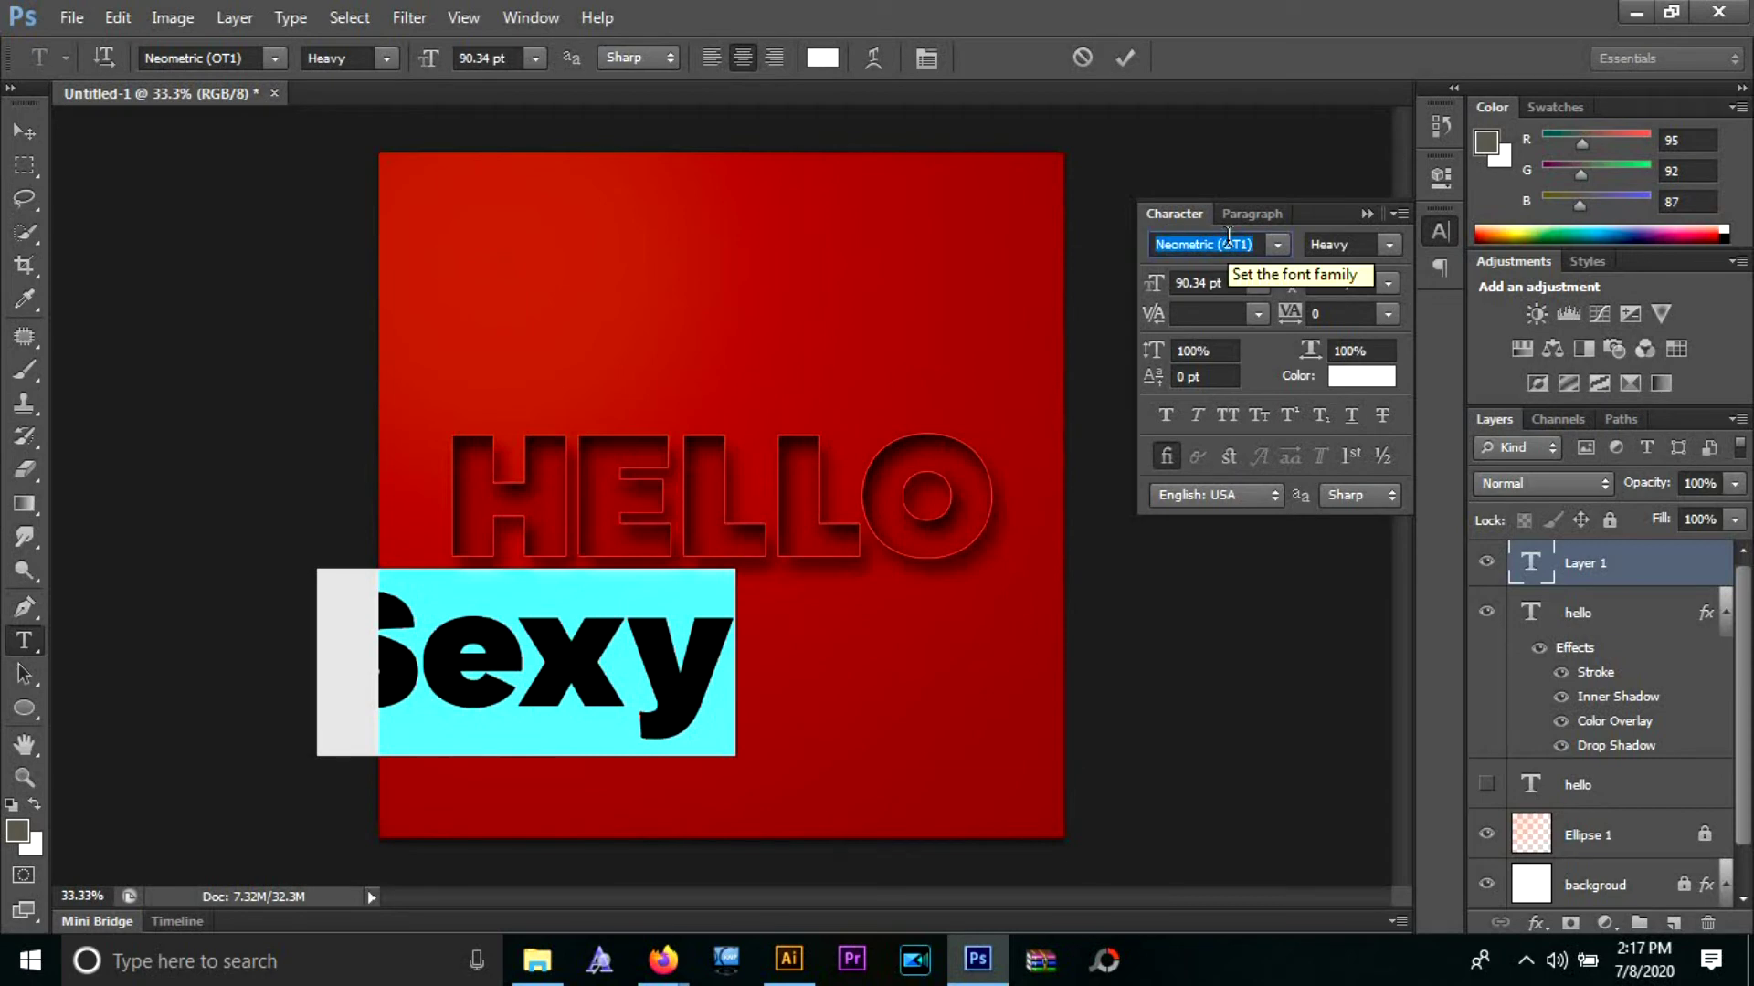
# - Try the Billy Ohio font, then settle on Monatta and commit the text
pyautogui.write('bil')
pyautogui.press('Return')
pyautogui.click(1227, 239)
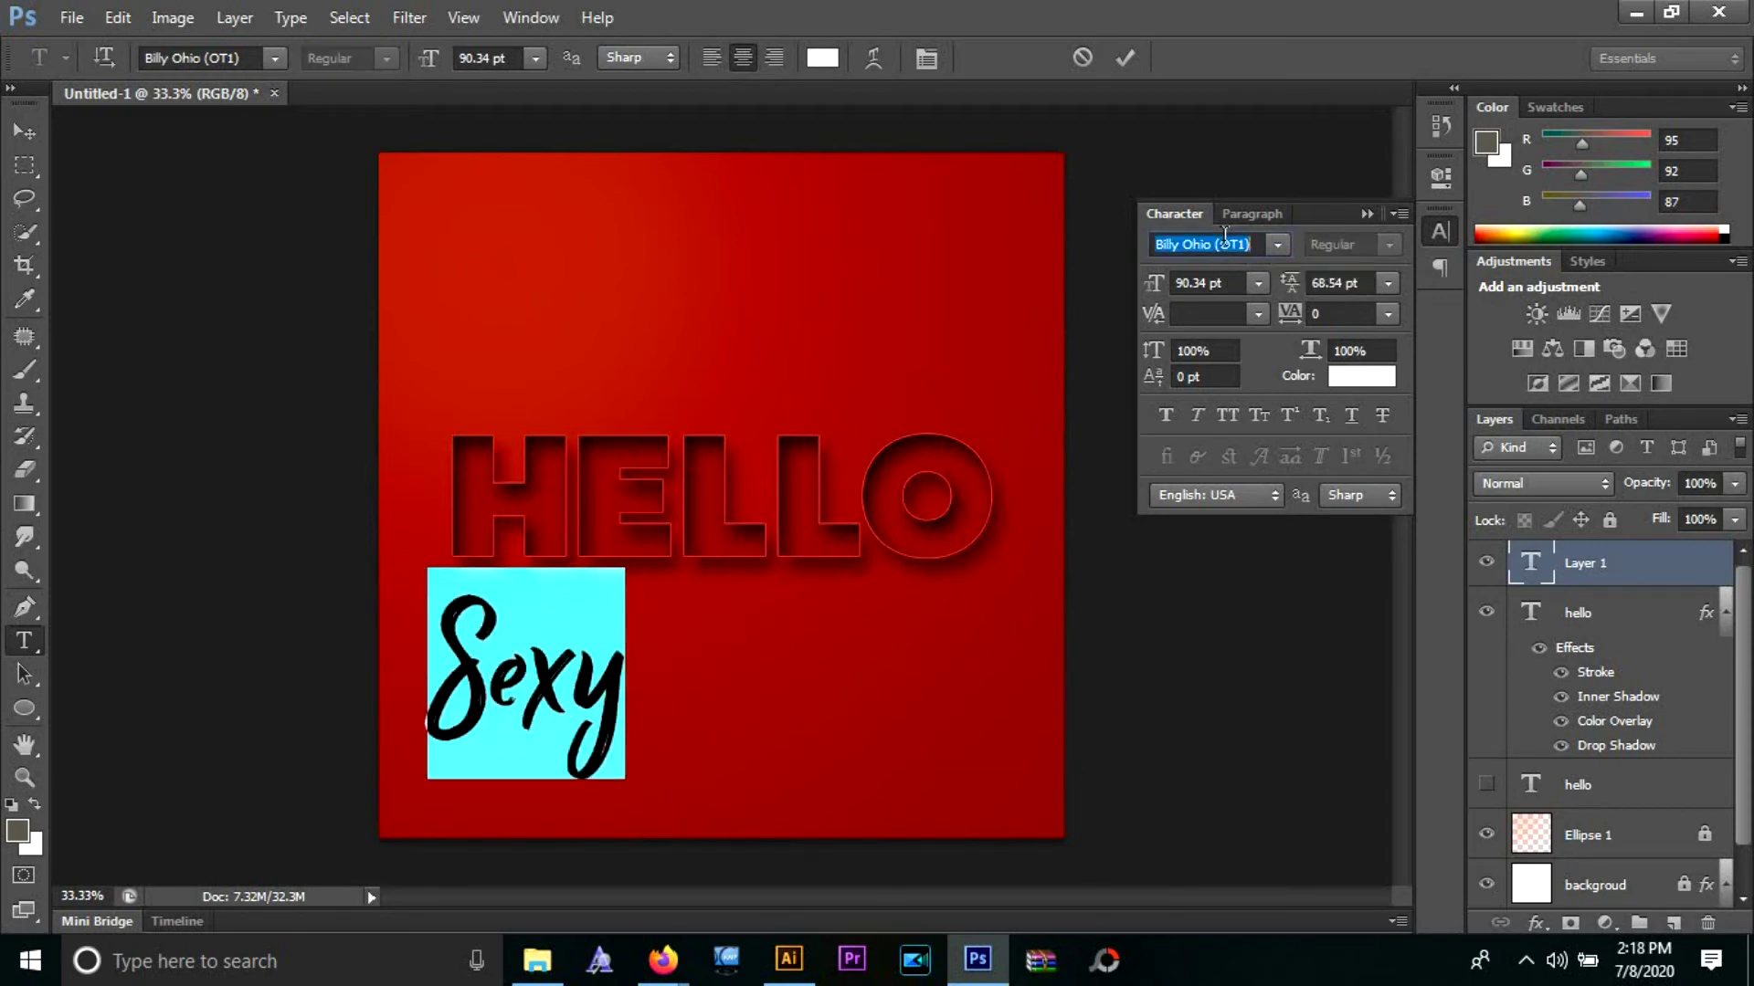
pyautogui.write('mona')
pyautogui.press('Return')
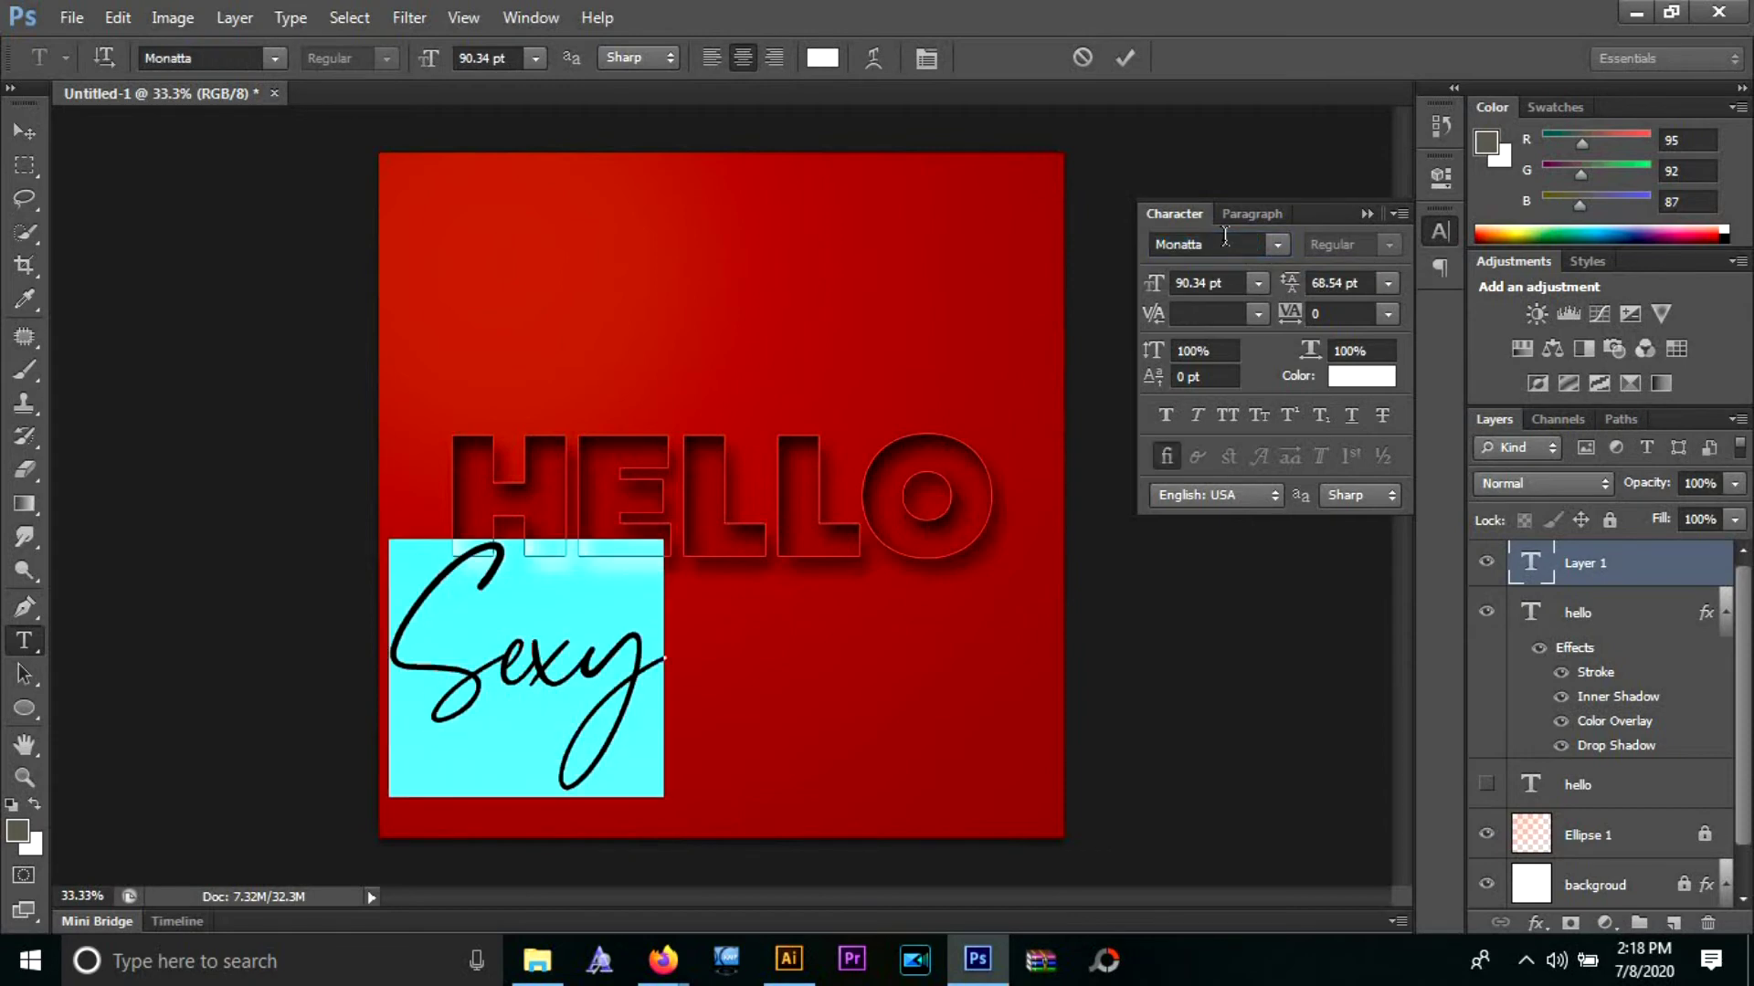
pyautogui.click(1367, 213)
pyautogui.click(1124, 57)
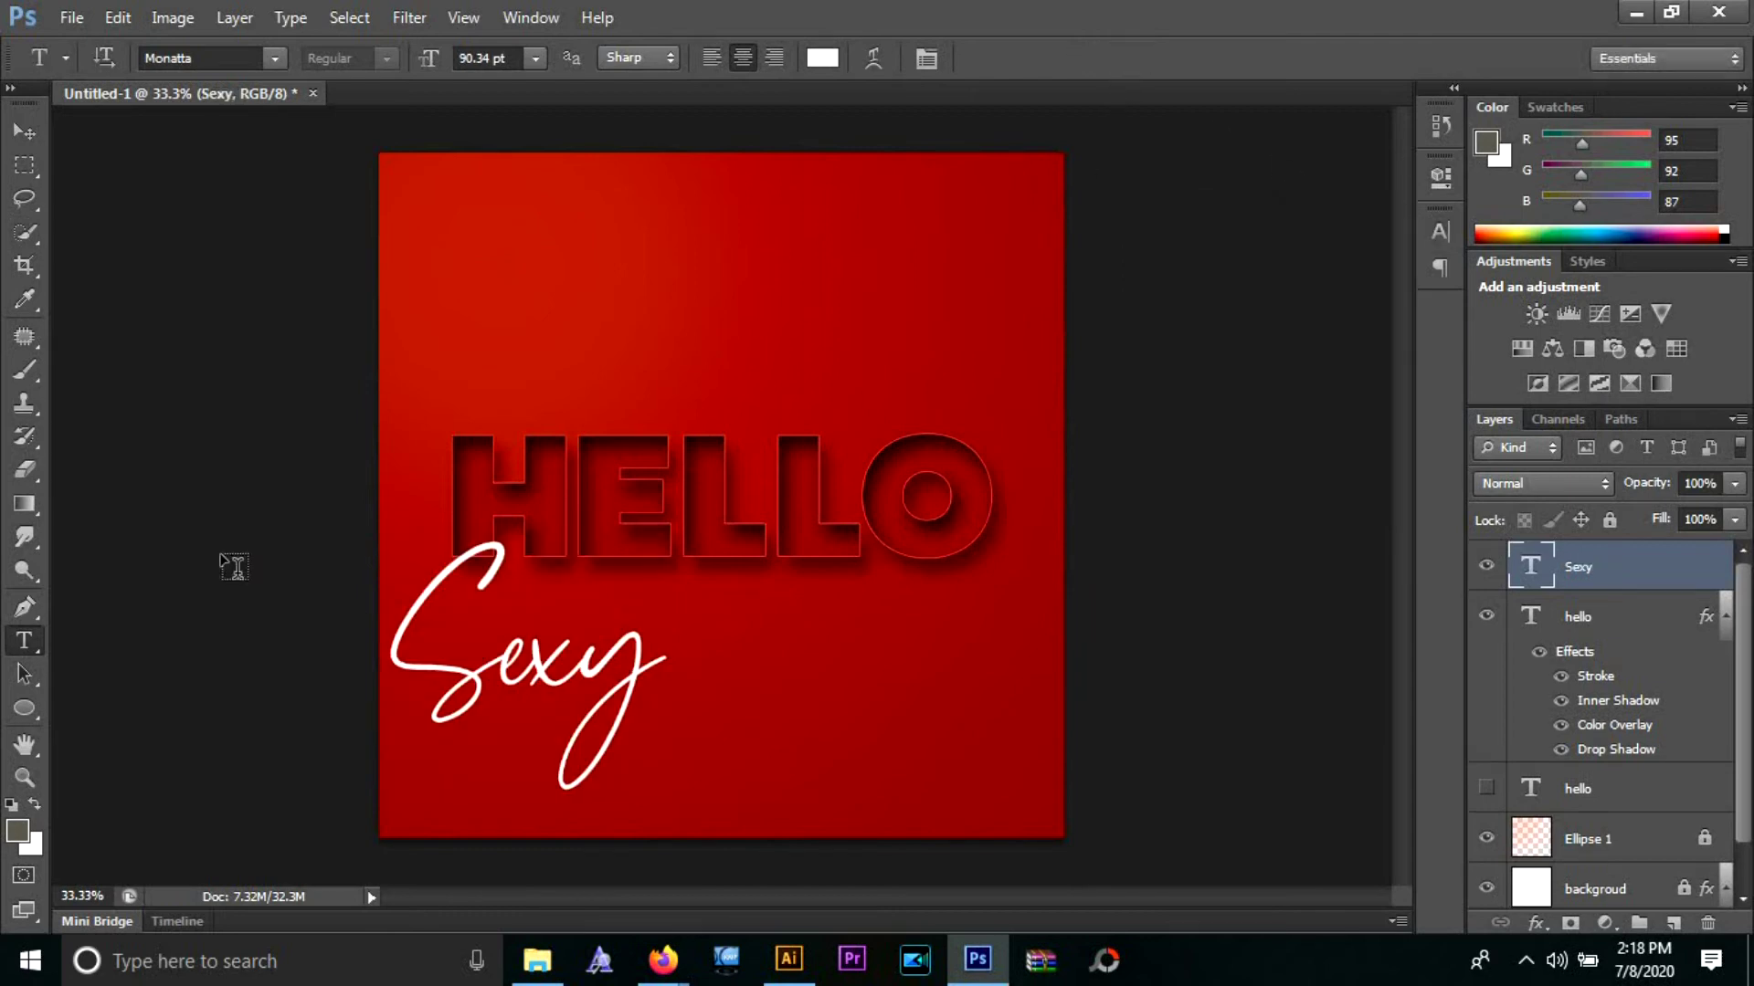
# - Move Sexy right to overlap HELLO's lower letters, nudging it slightly higher
pyautogui.click(25, 132)
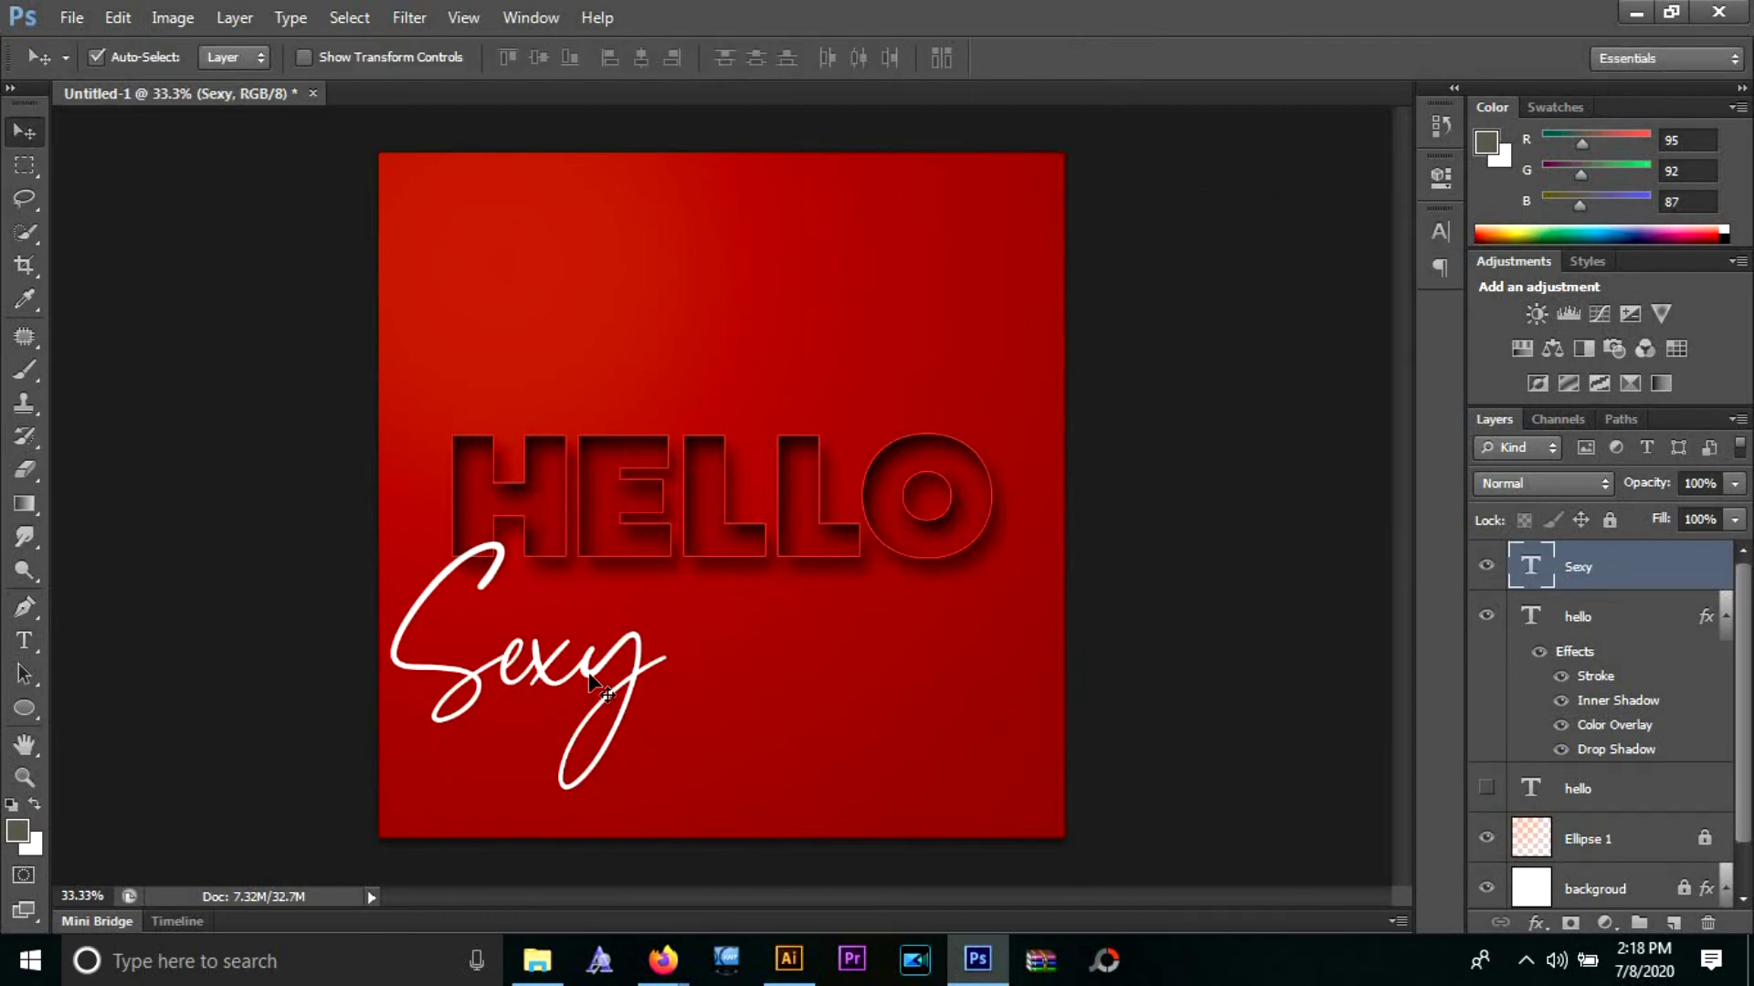
pyautogui.moveTo(587, 666); pyautogui.dragTo(934, 625)
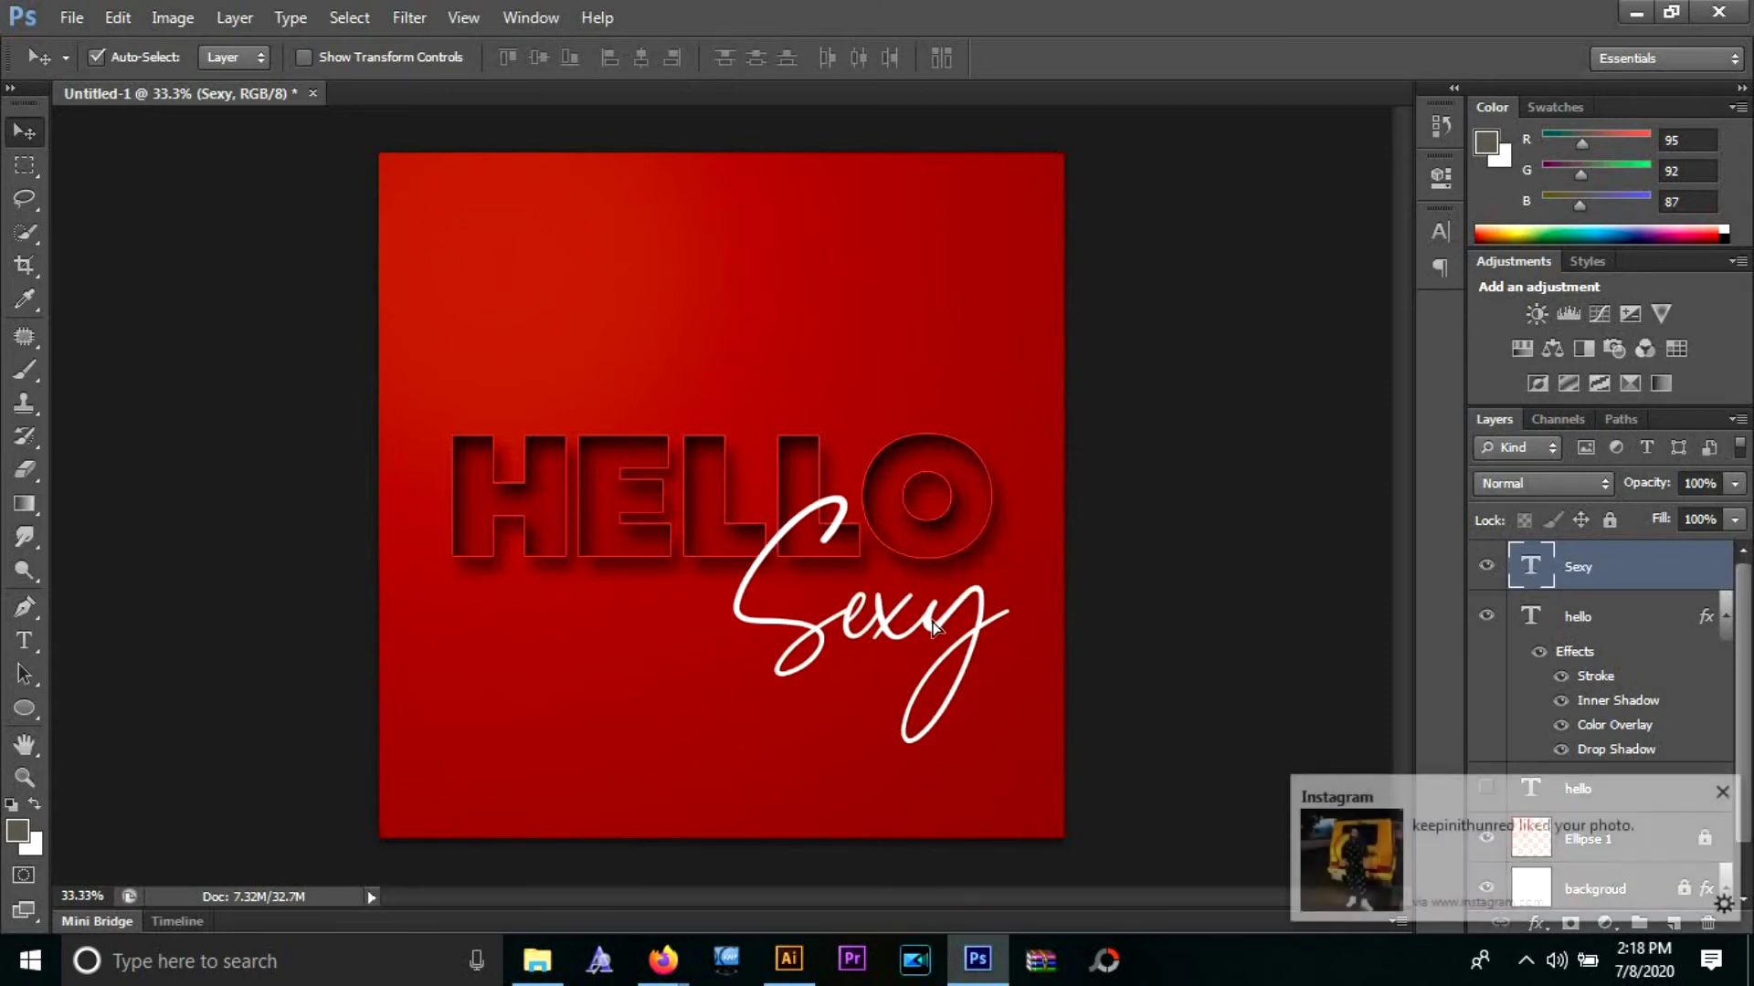
pyautogui.click(1722, 793)
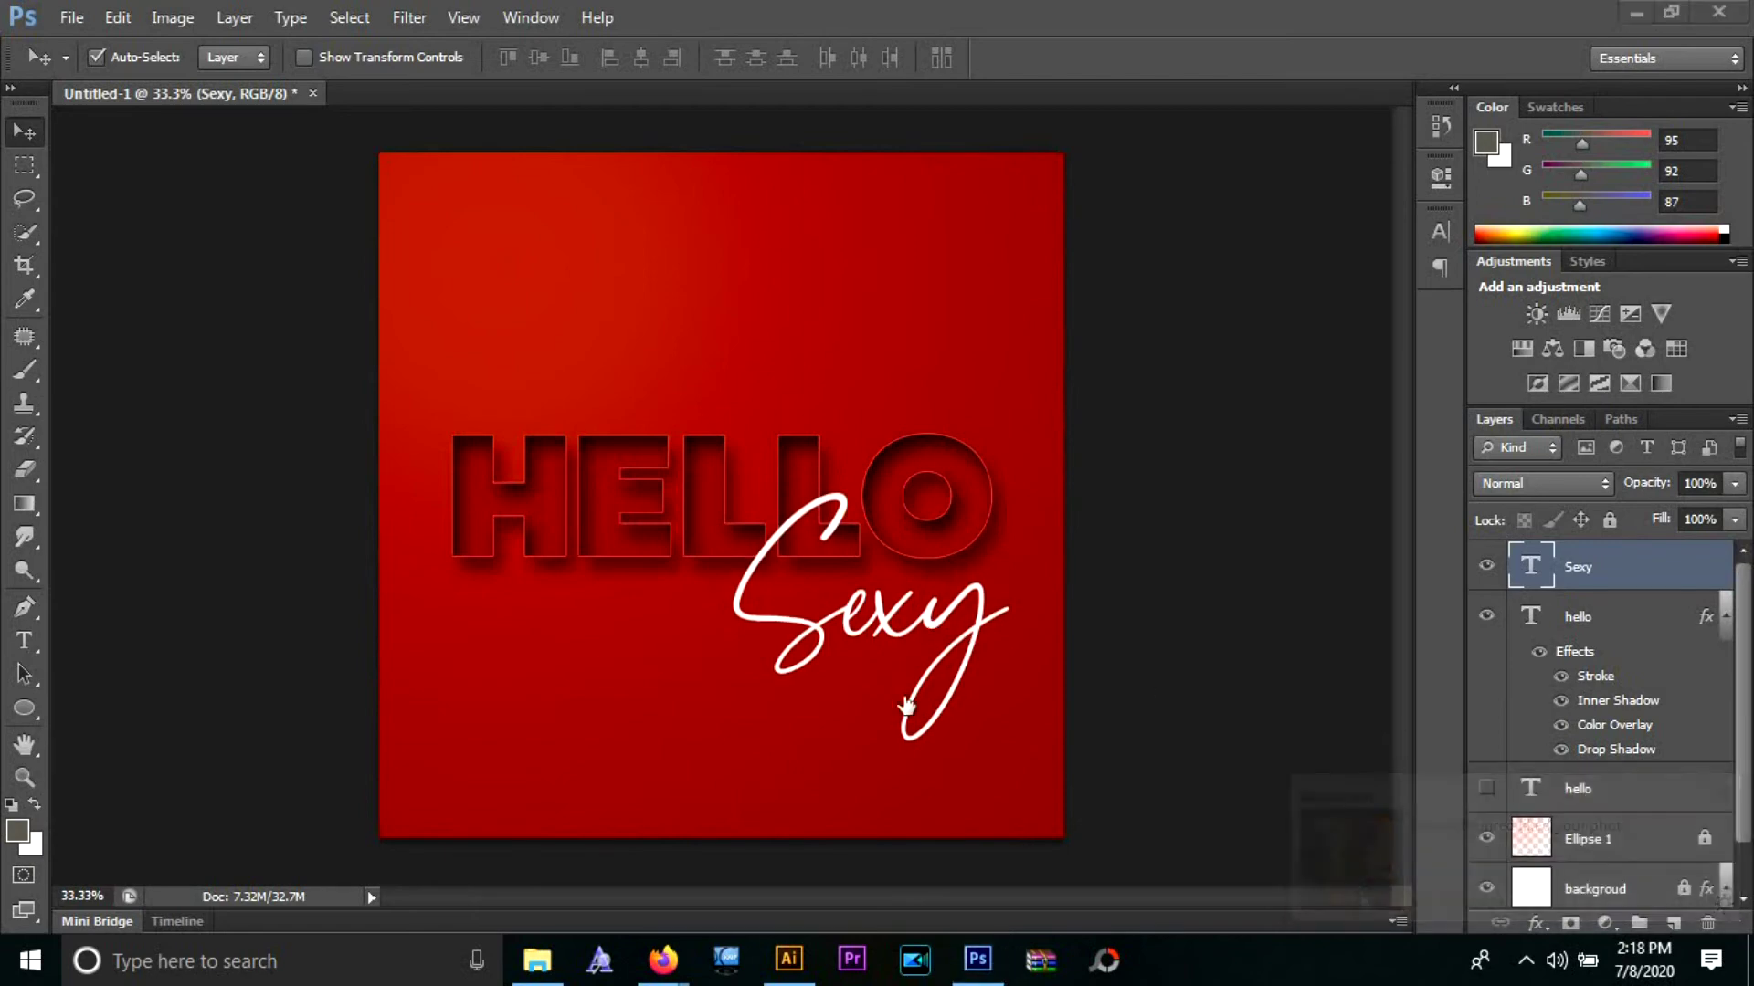
pyautogui.moveTo(875, 691); pyautogui.dragTo(869, 688)
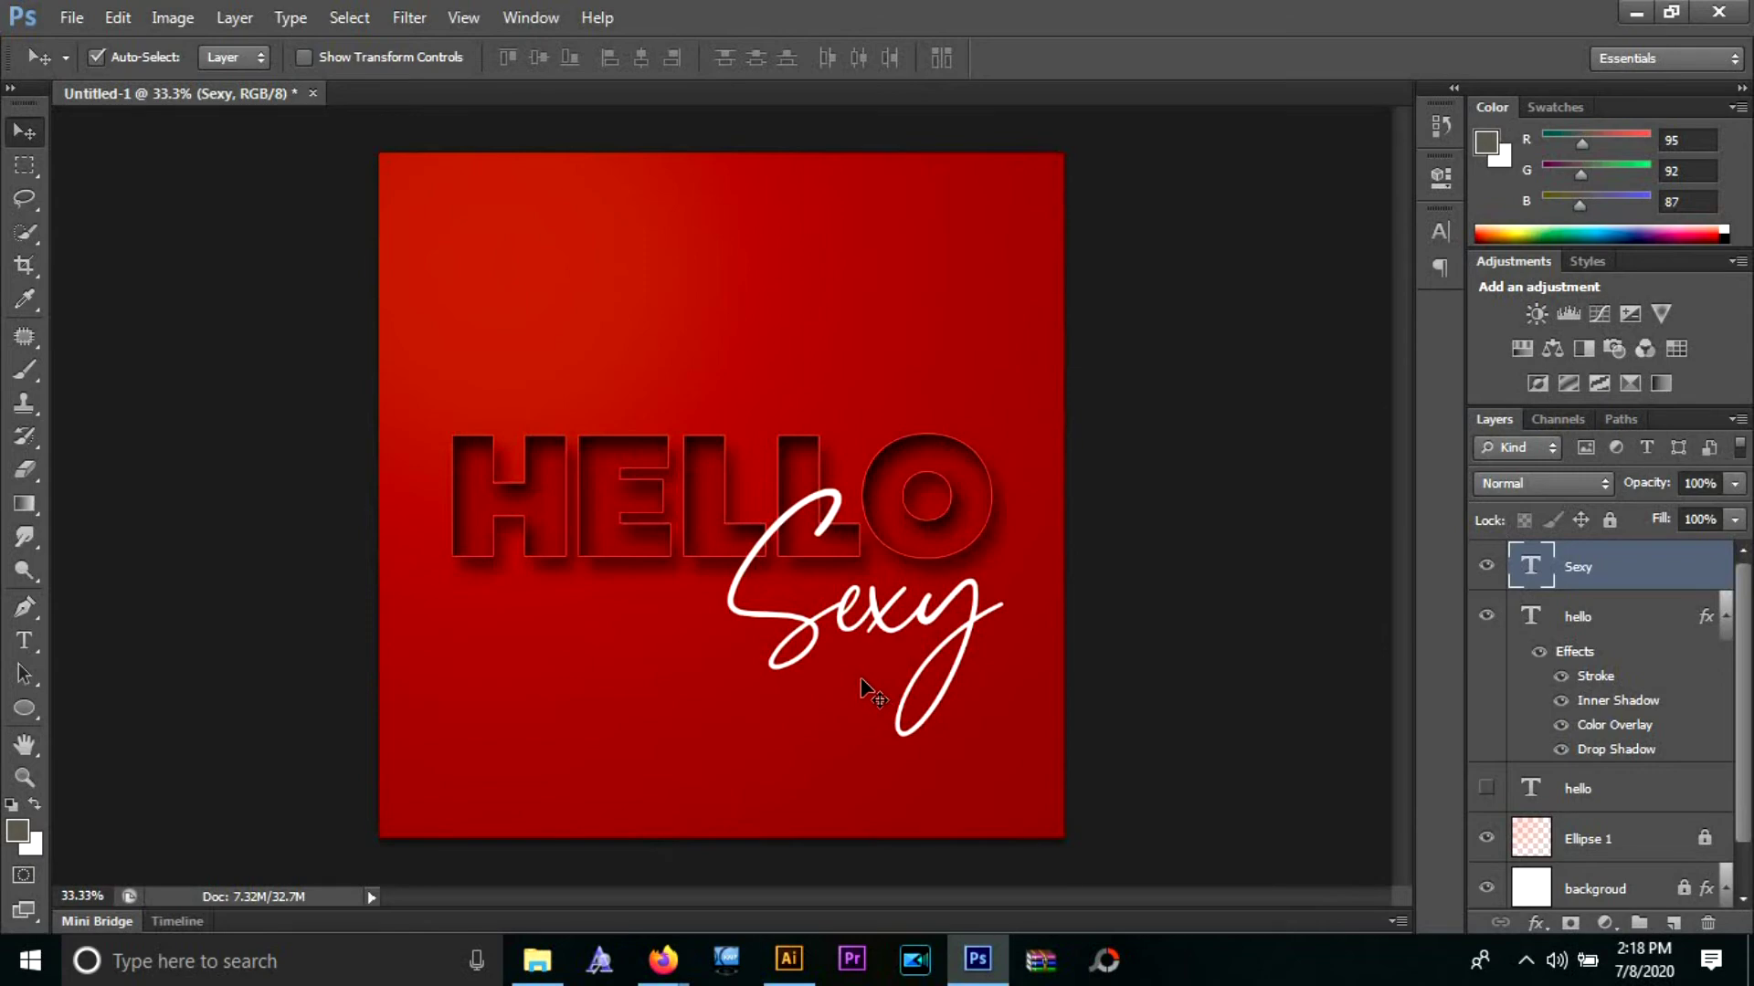
pyautogui.moveTo(860, 676); pyautogui.dragTo(863, 673)
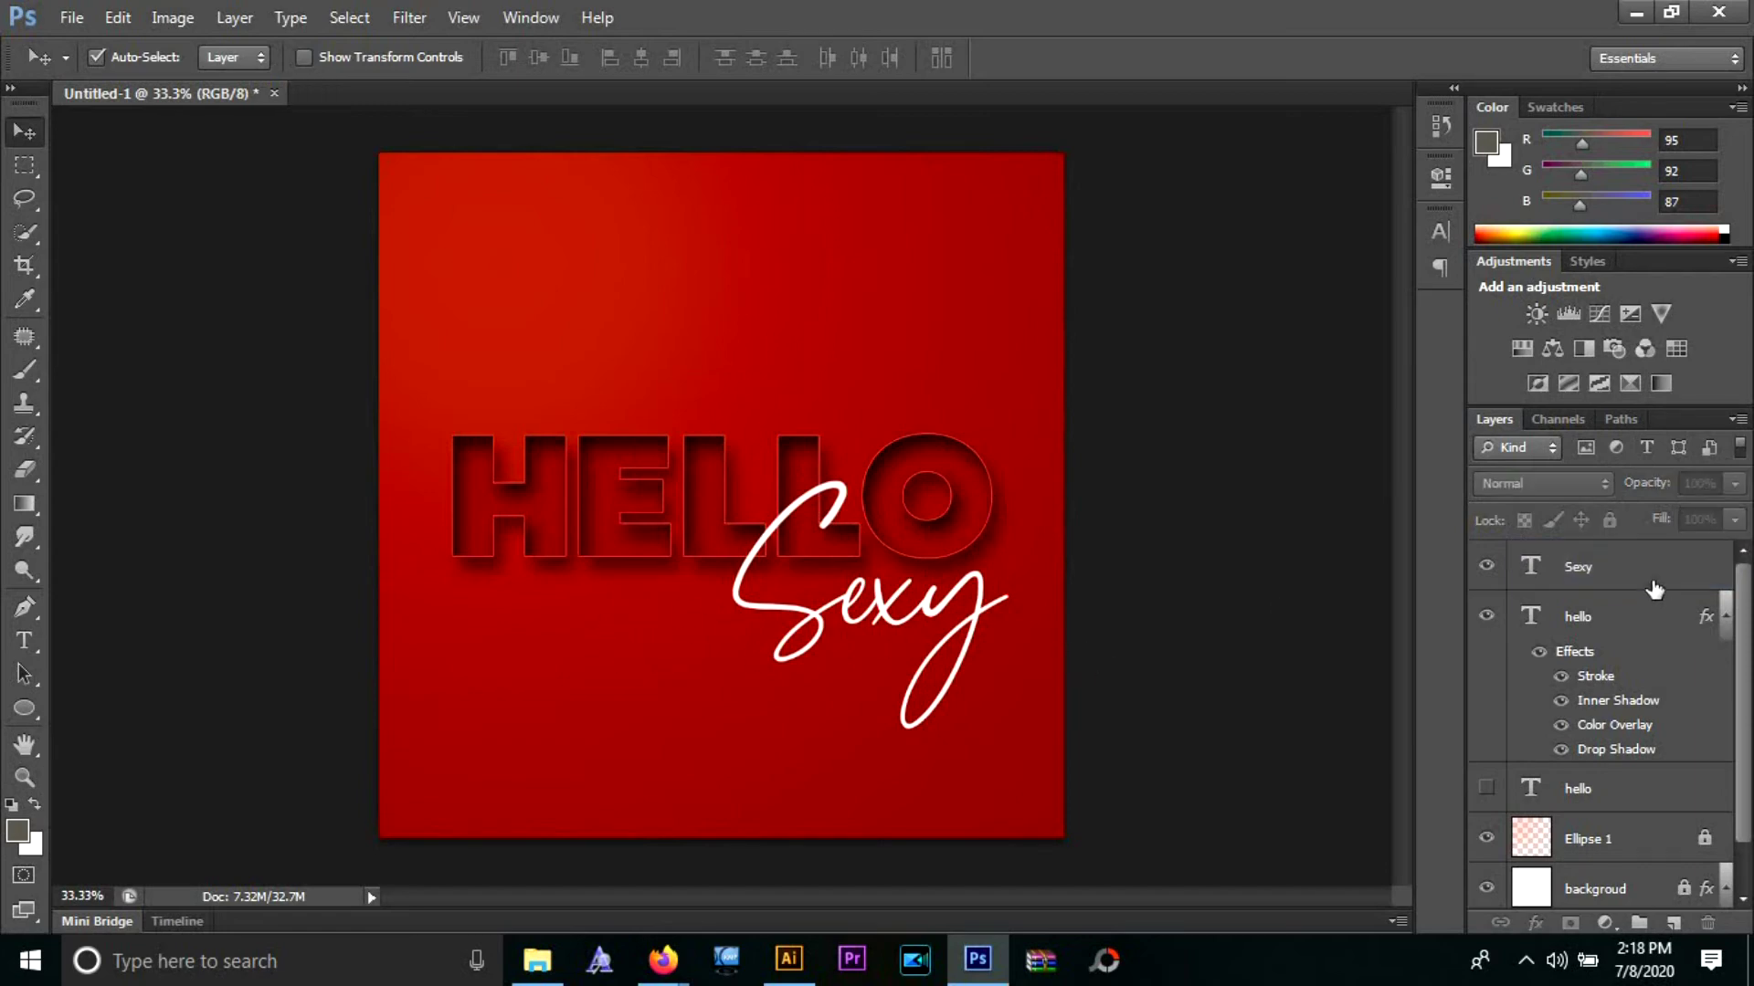
# - Duplicate the Sexy layer, hide the original and select Sexy copy
pyautogui.hotkey('ctrl', 'j')
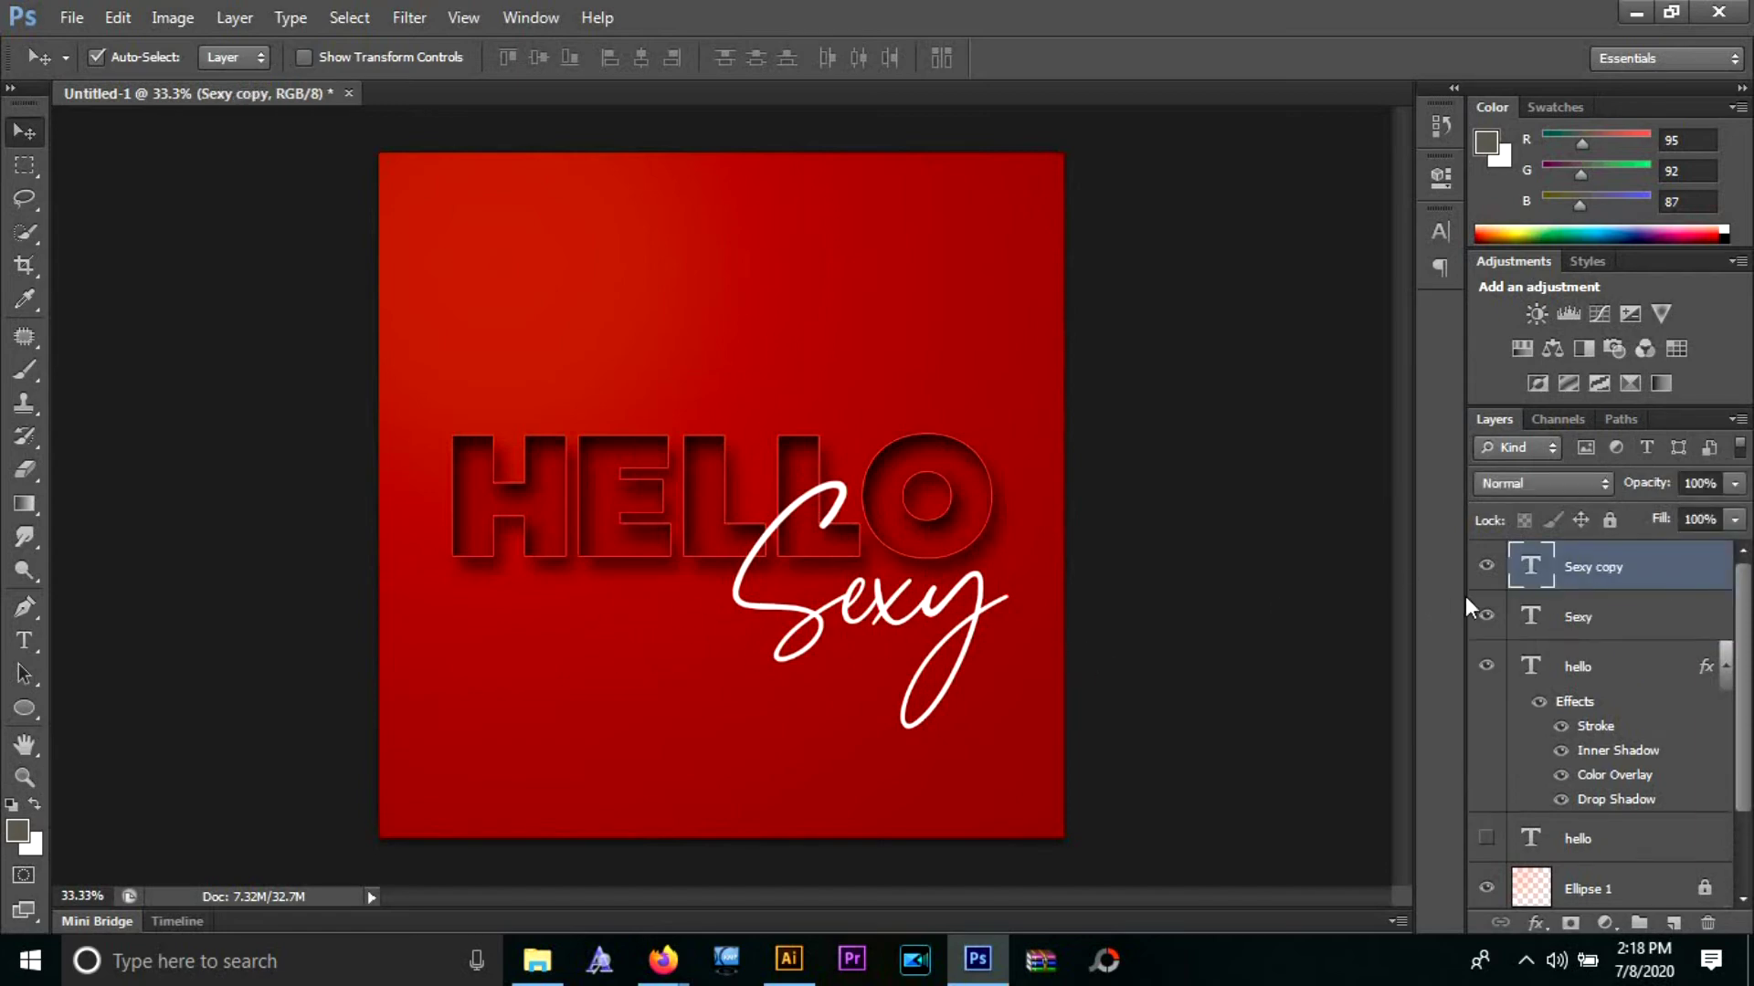
pyautogui.click(1608, 615)
pyautogui.click(1486, 614)
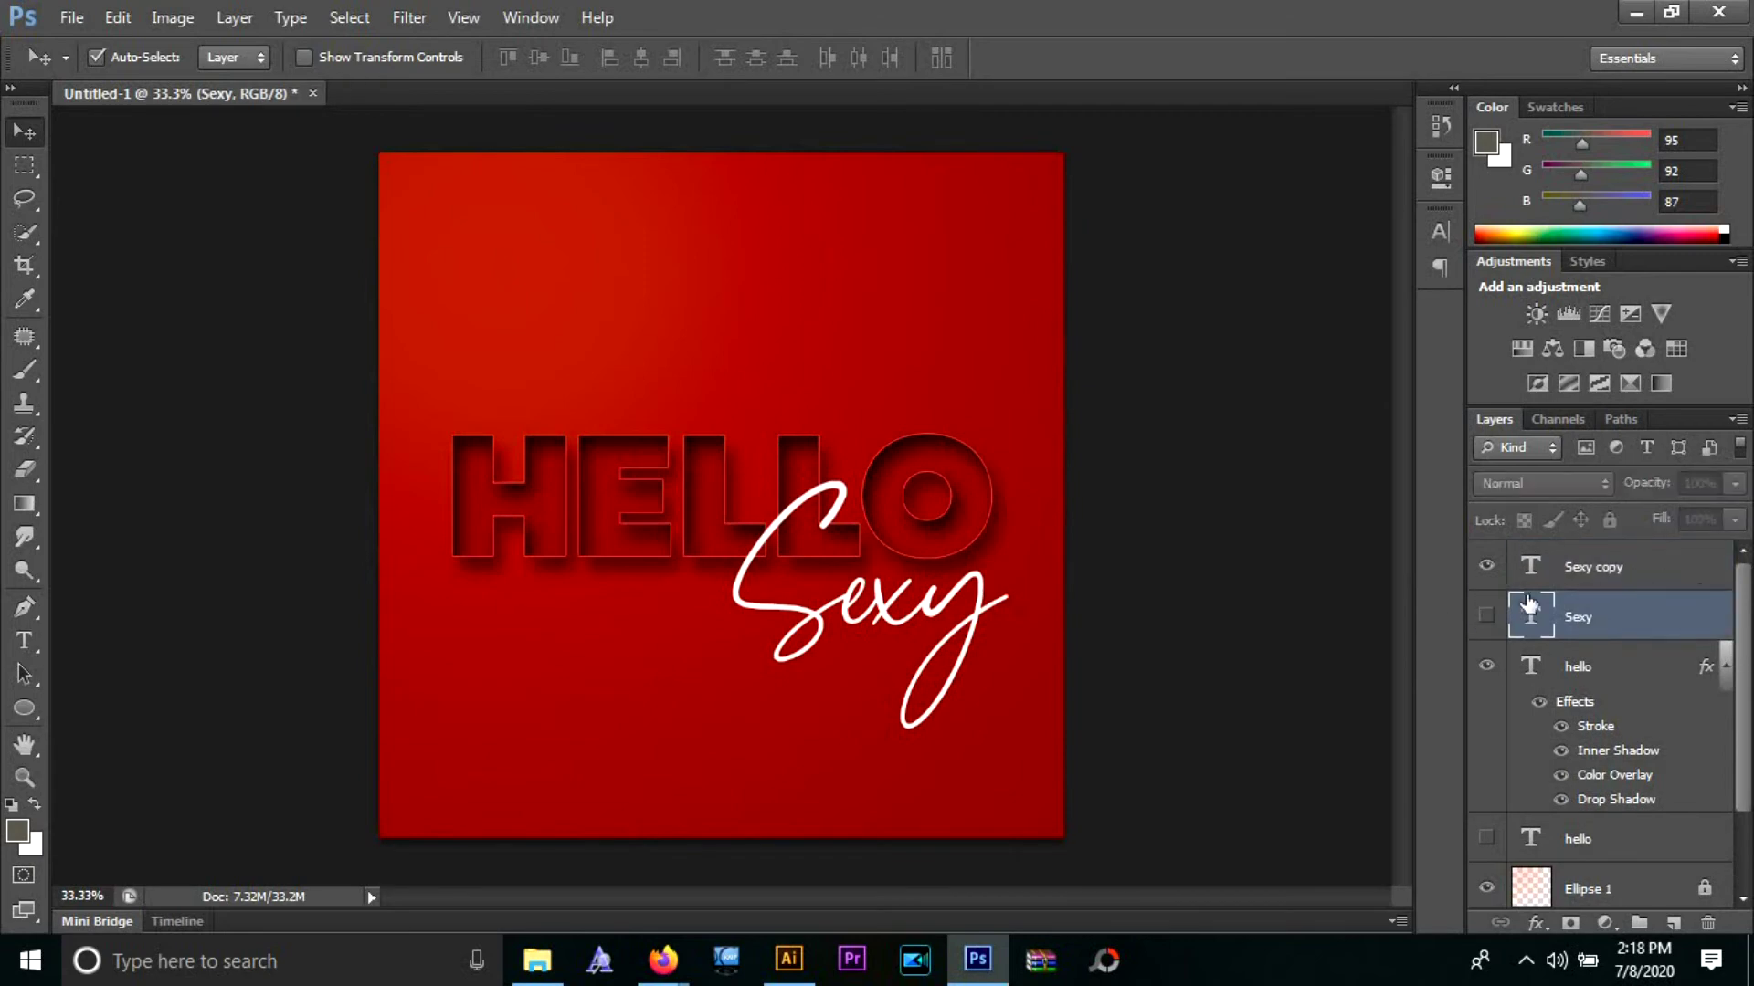
pyautogui.click(1589, 567)
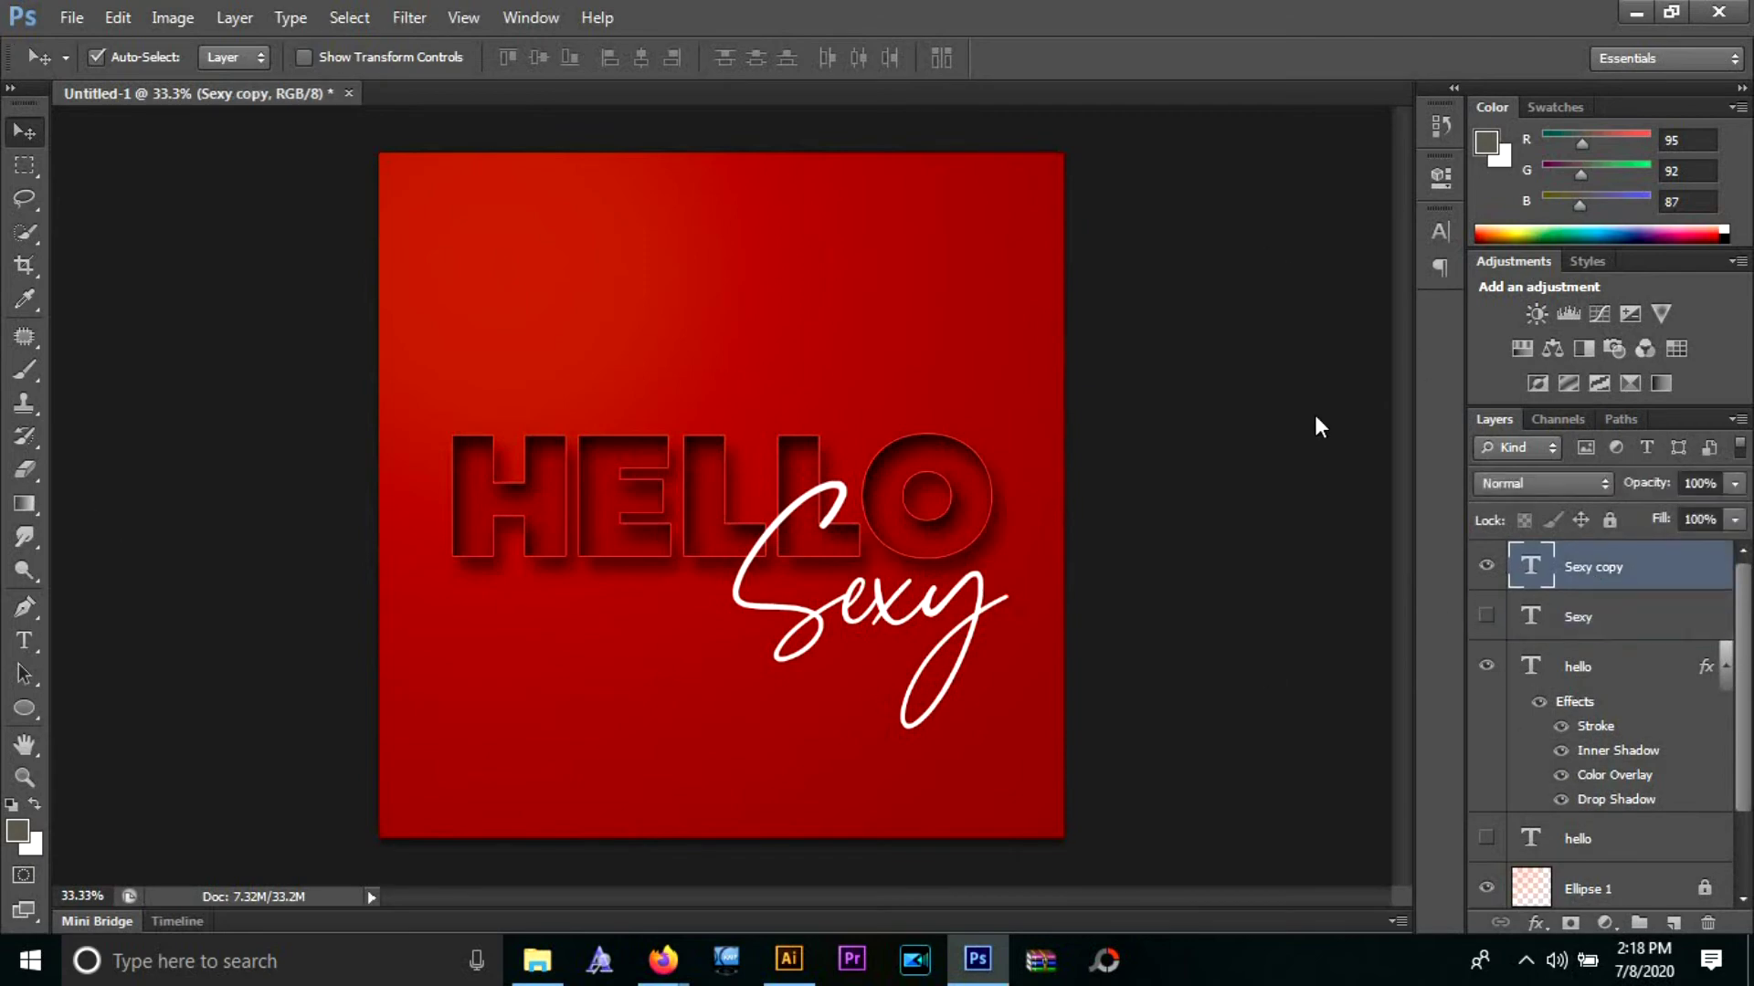
# - Add a dark maroon drop shadow to Sexy copy via Blending Options
pyautogui.rightClick(1671, 583)
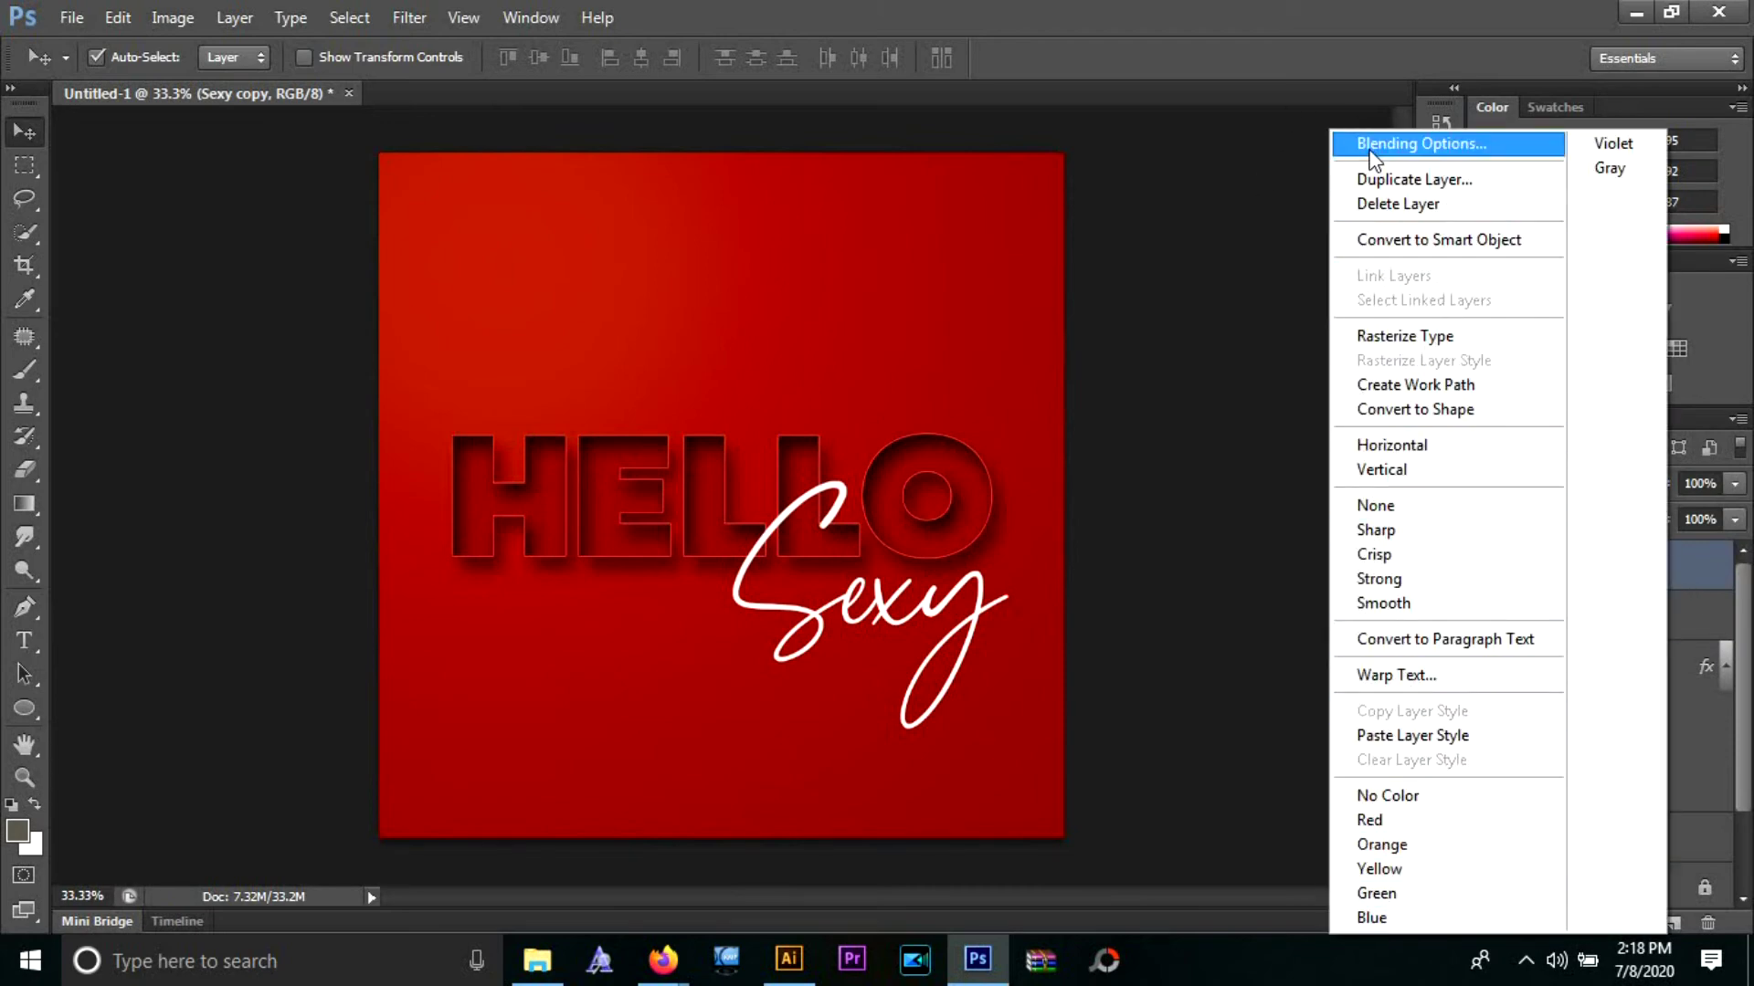
pyautogui.click(1420, 143)
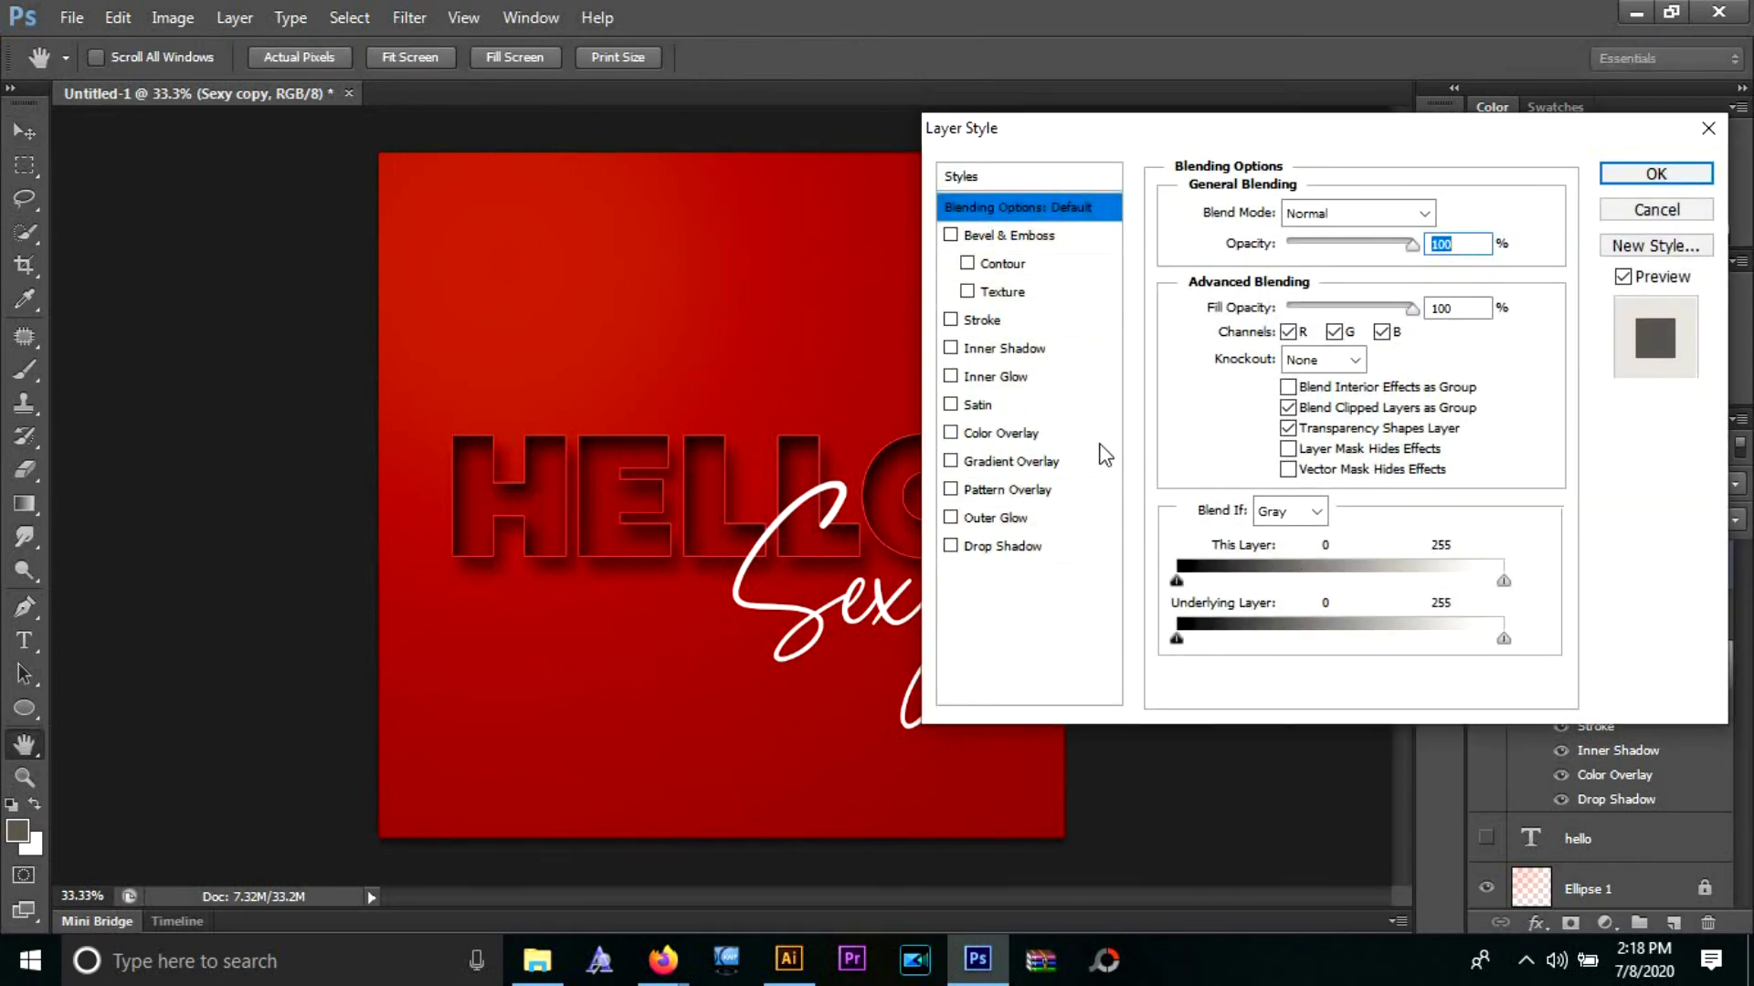
pyautogui.click(1005, 546)
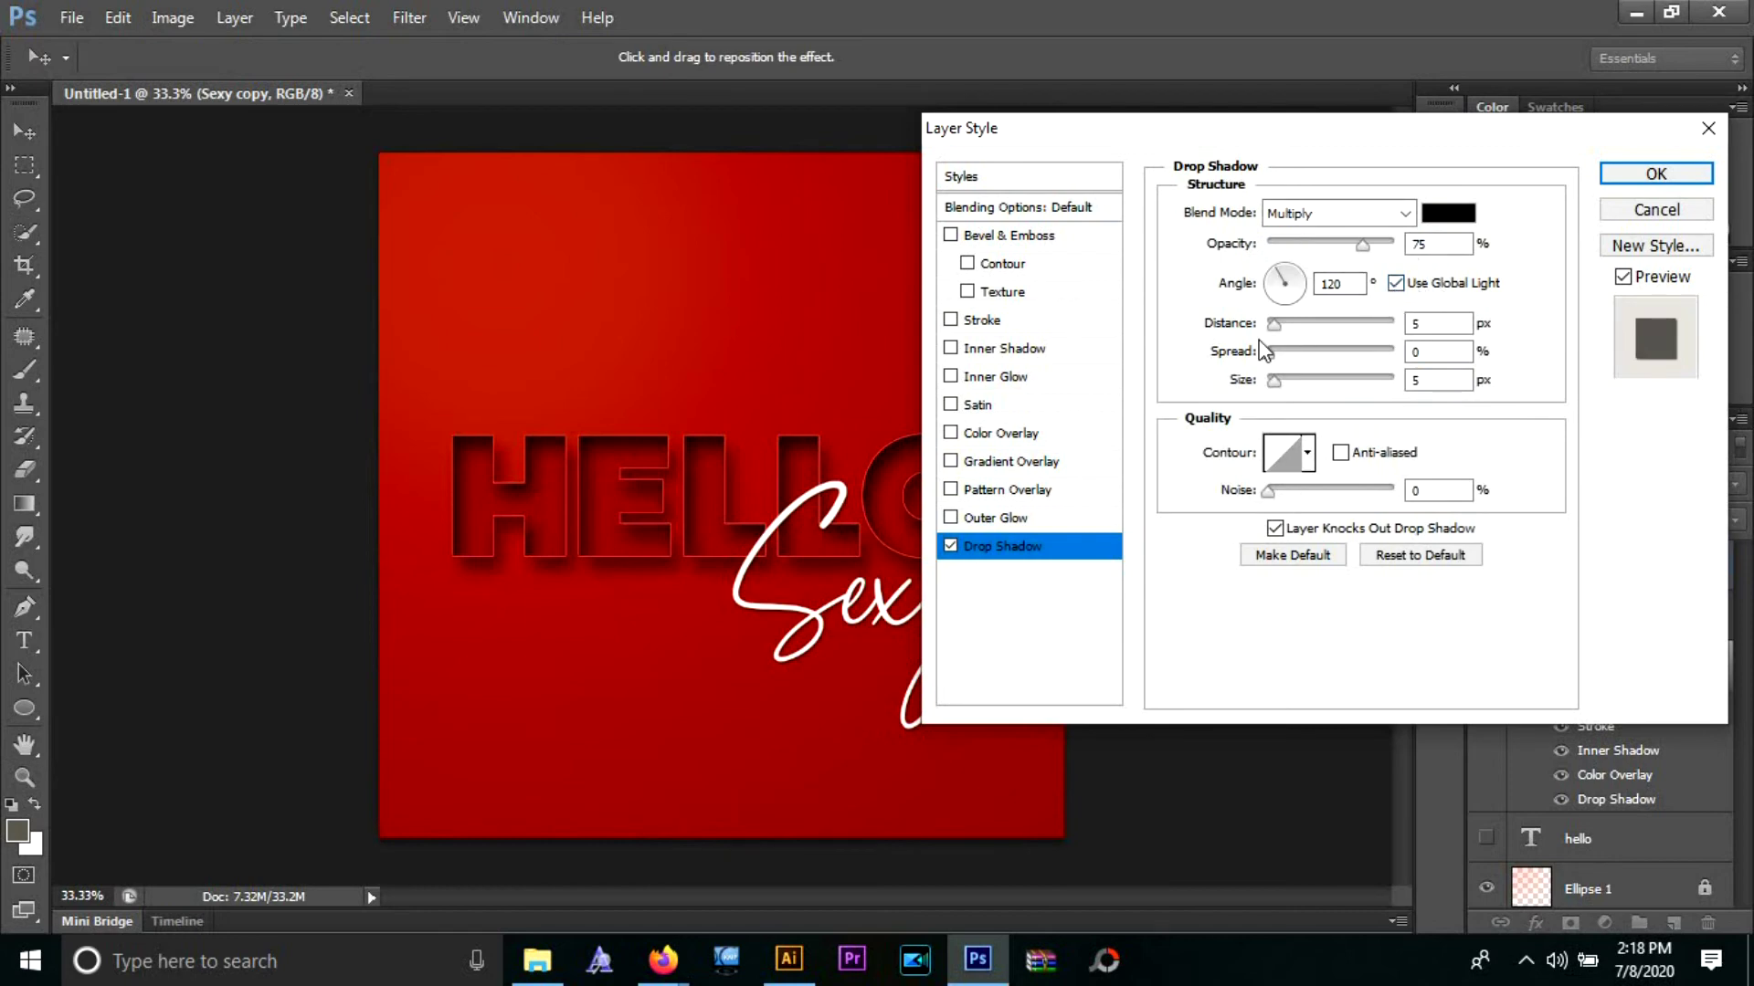
pyautogui.moveTo(1294, 144); pyautogui.dragTo(1422, 119)
pyautogui.click(1573, 189)
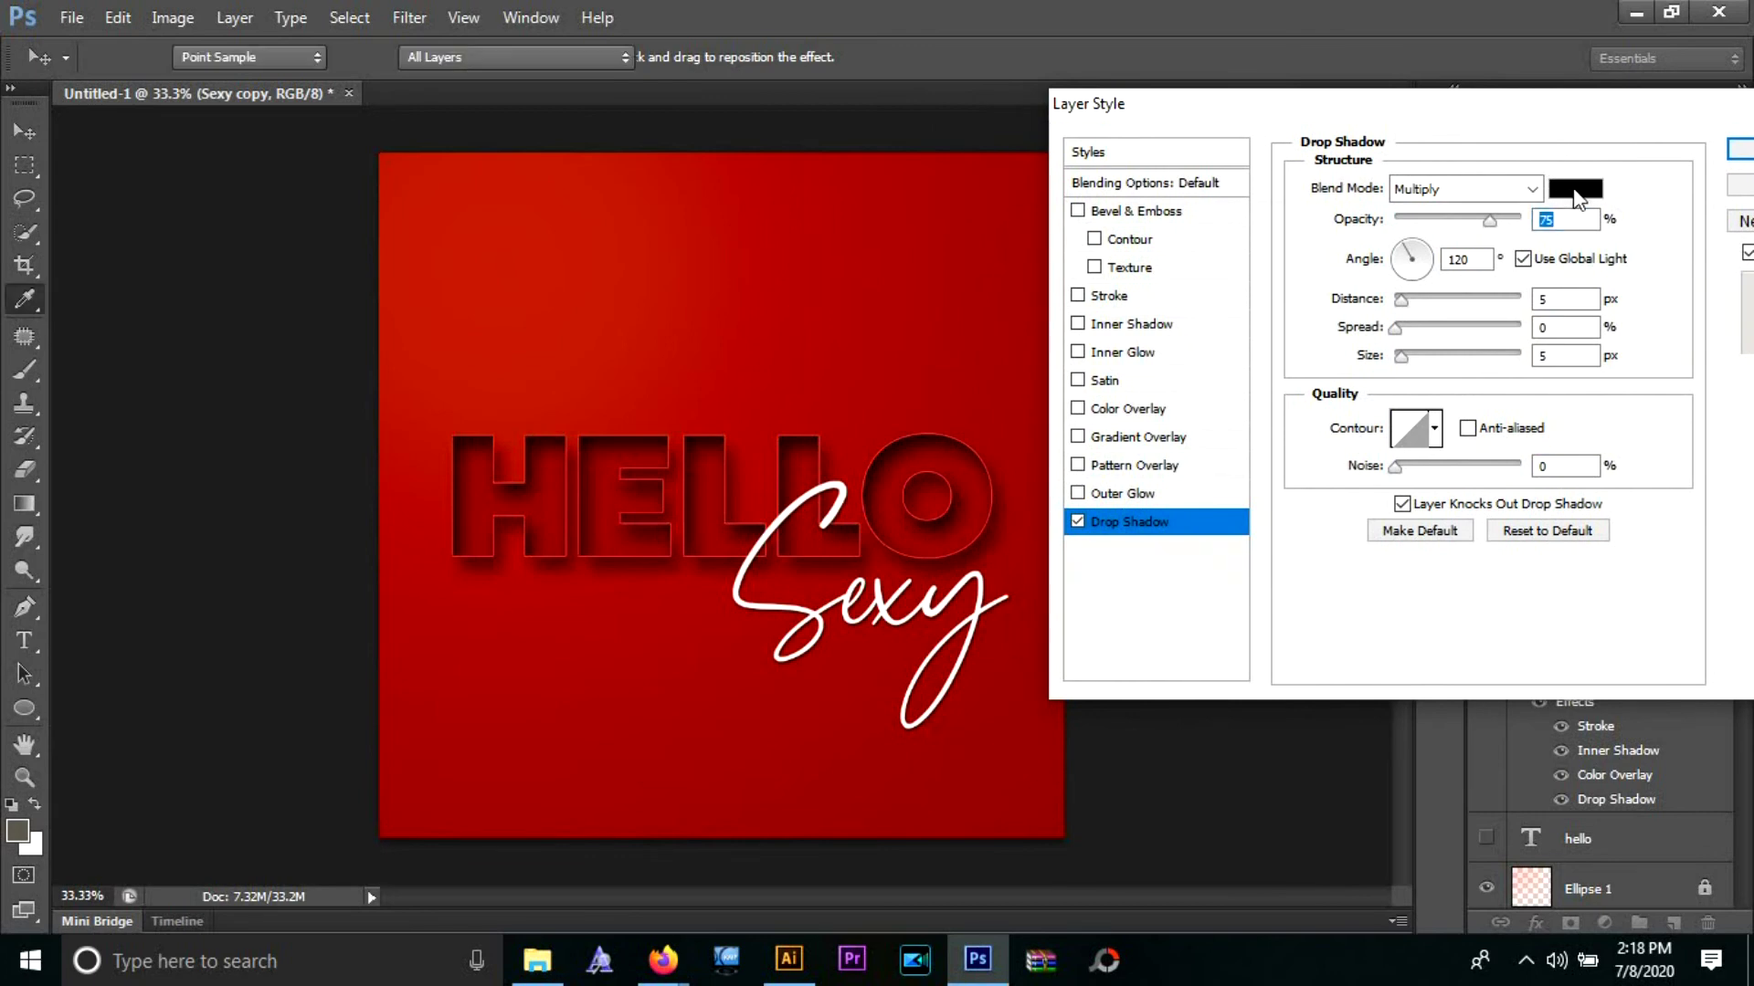
pyautogui.click(737, 697)
pyautogui.click(1337, 507)
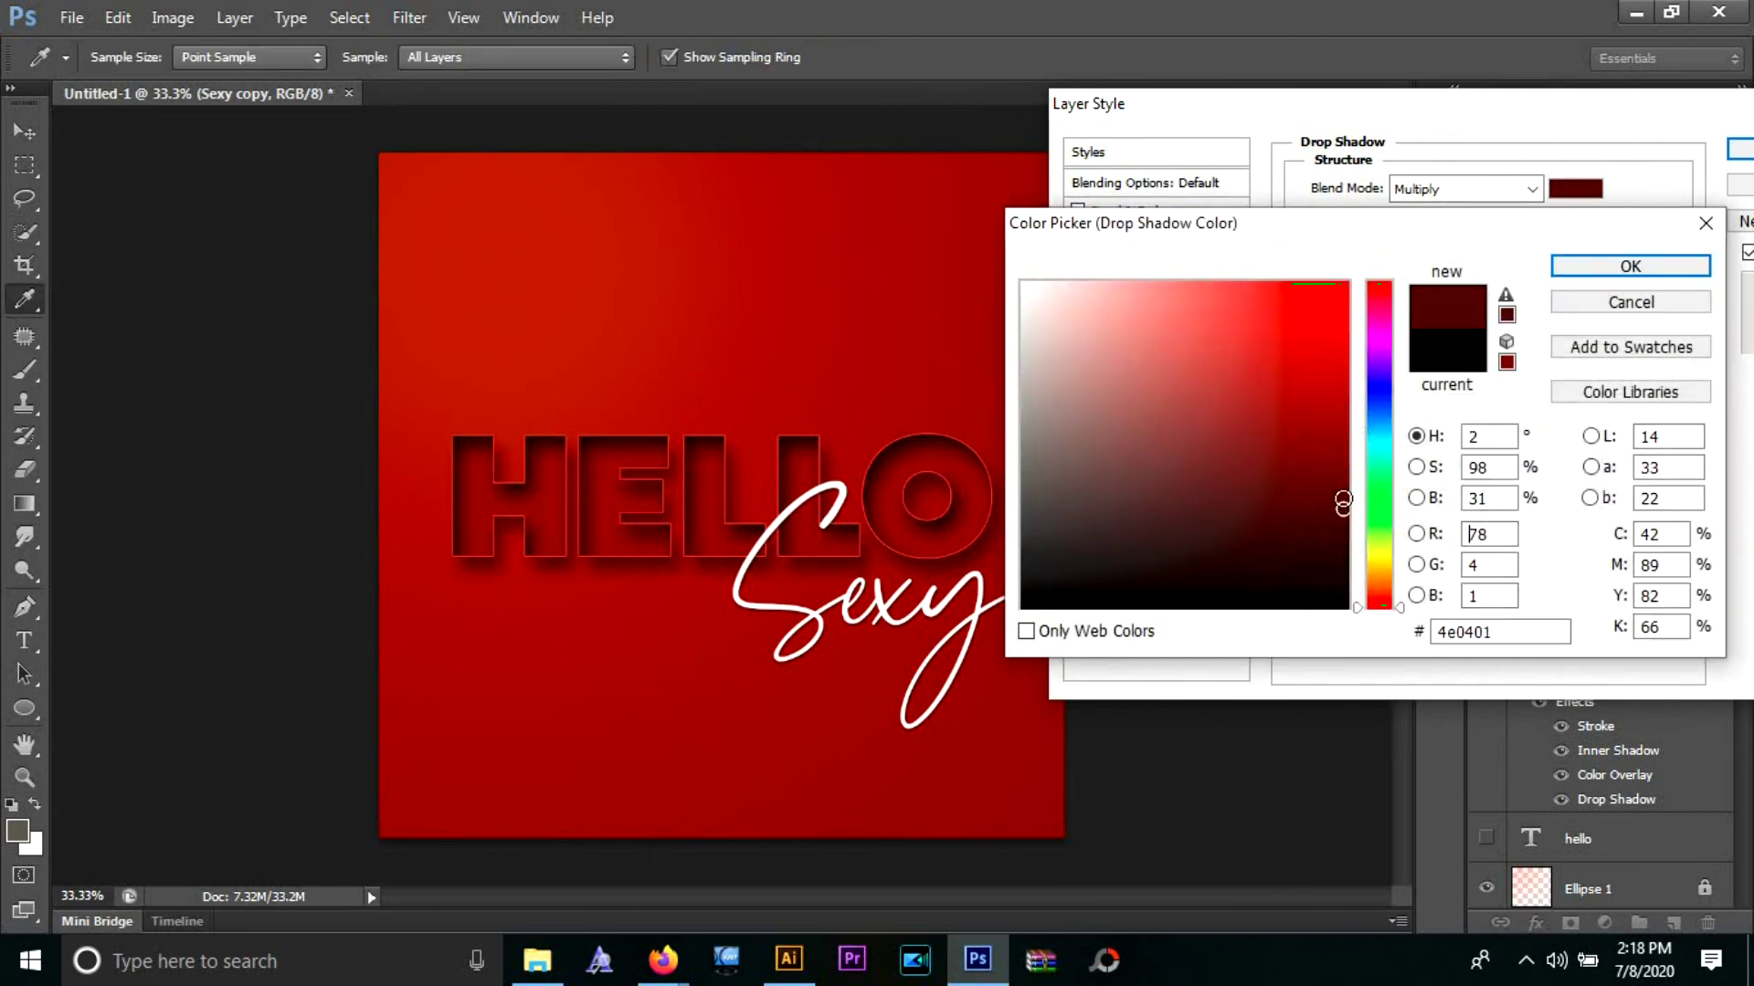
pyautogui.click(1630, 266)
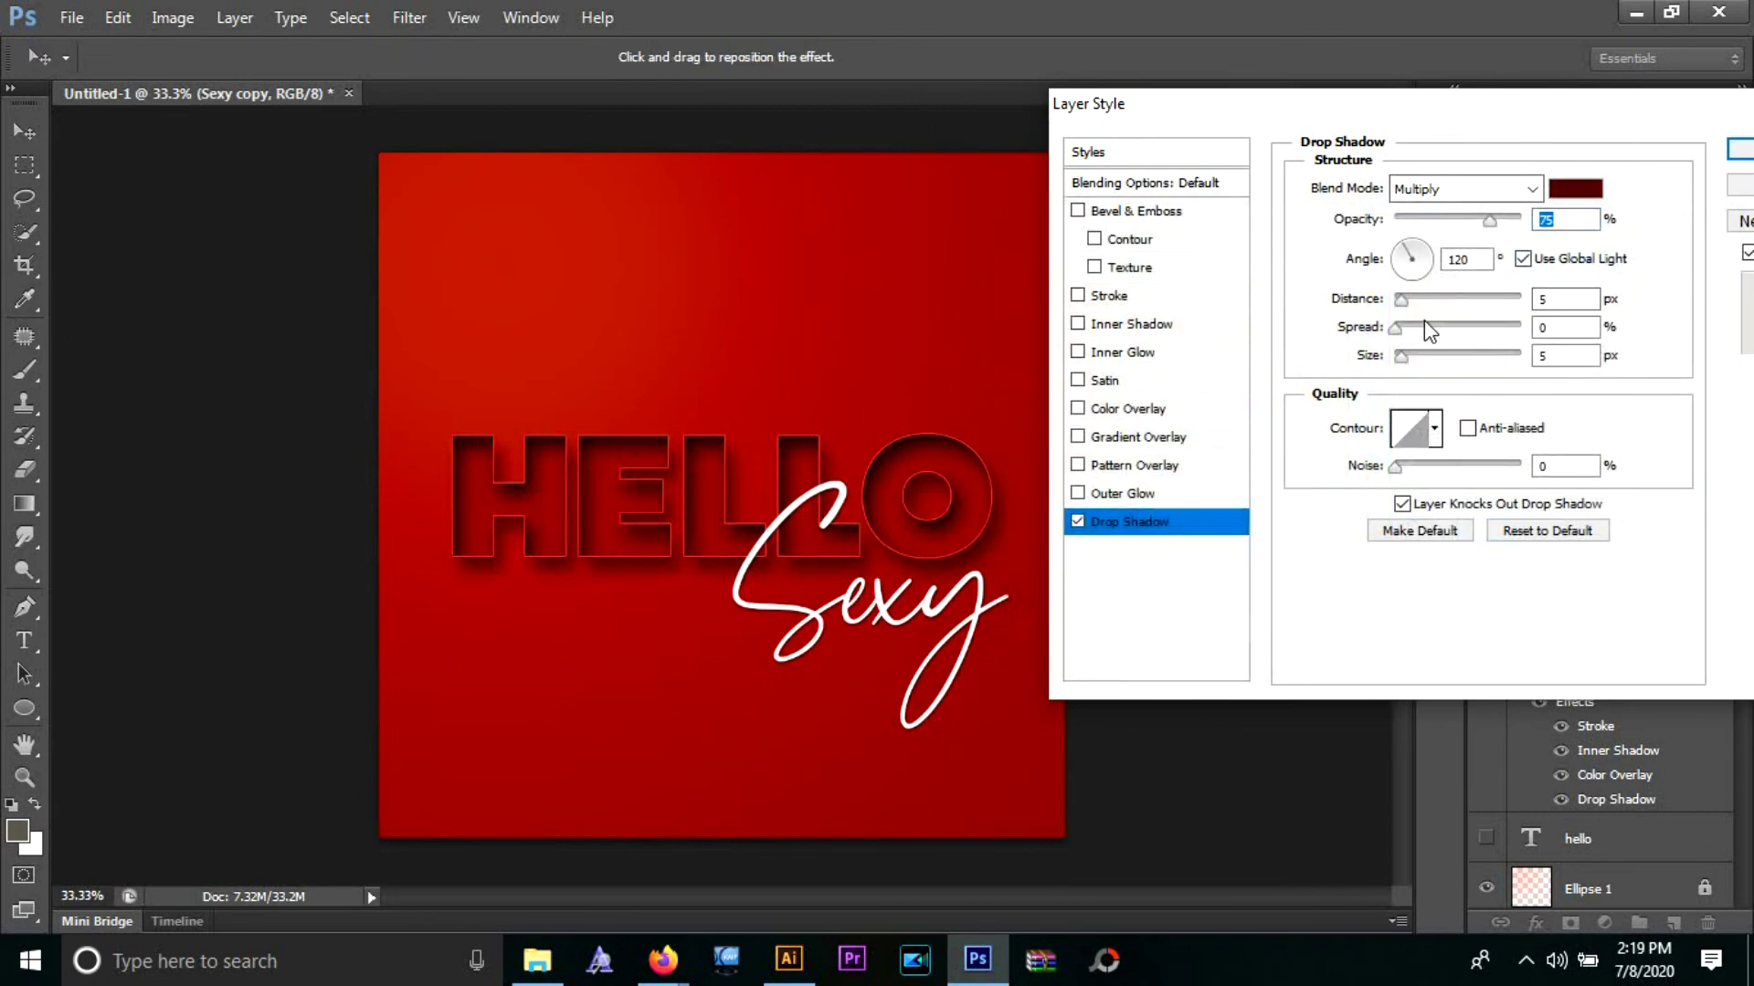
# - Set the shadow distance to 38 px and size to 13, then apply it
pyautogui.moveTo(1408, 299); pyautogui.dragTo(1429, 306)
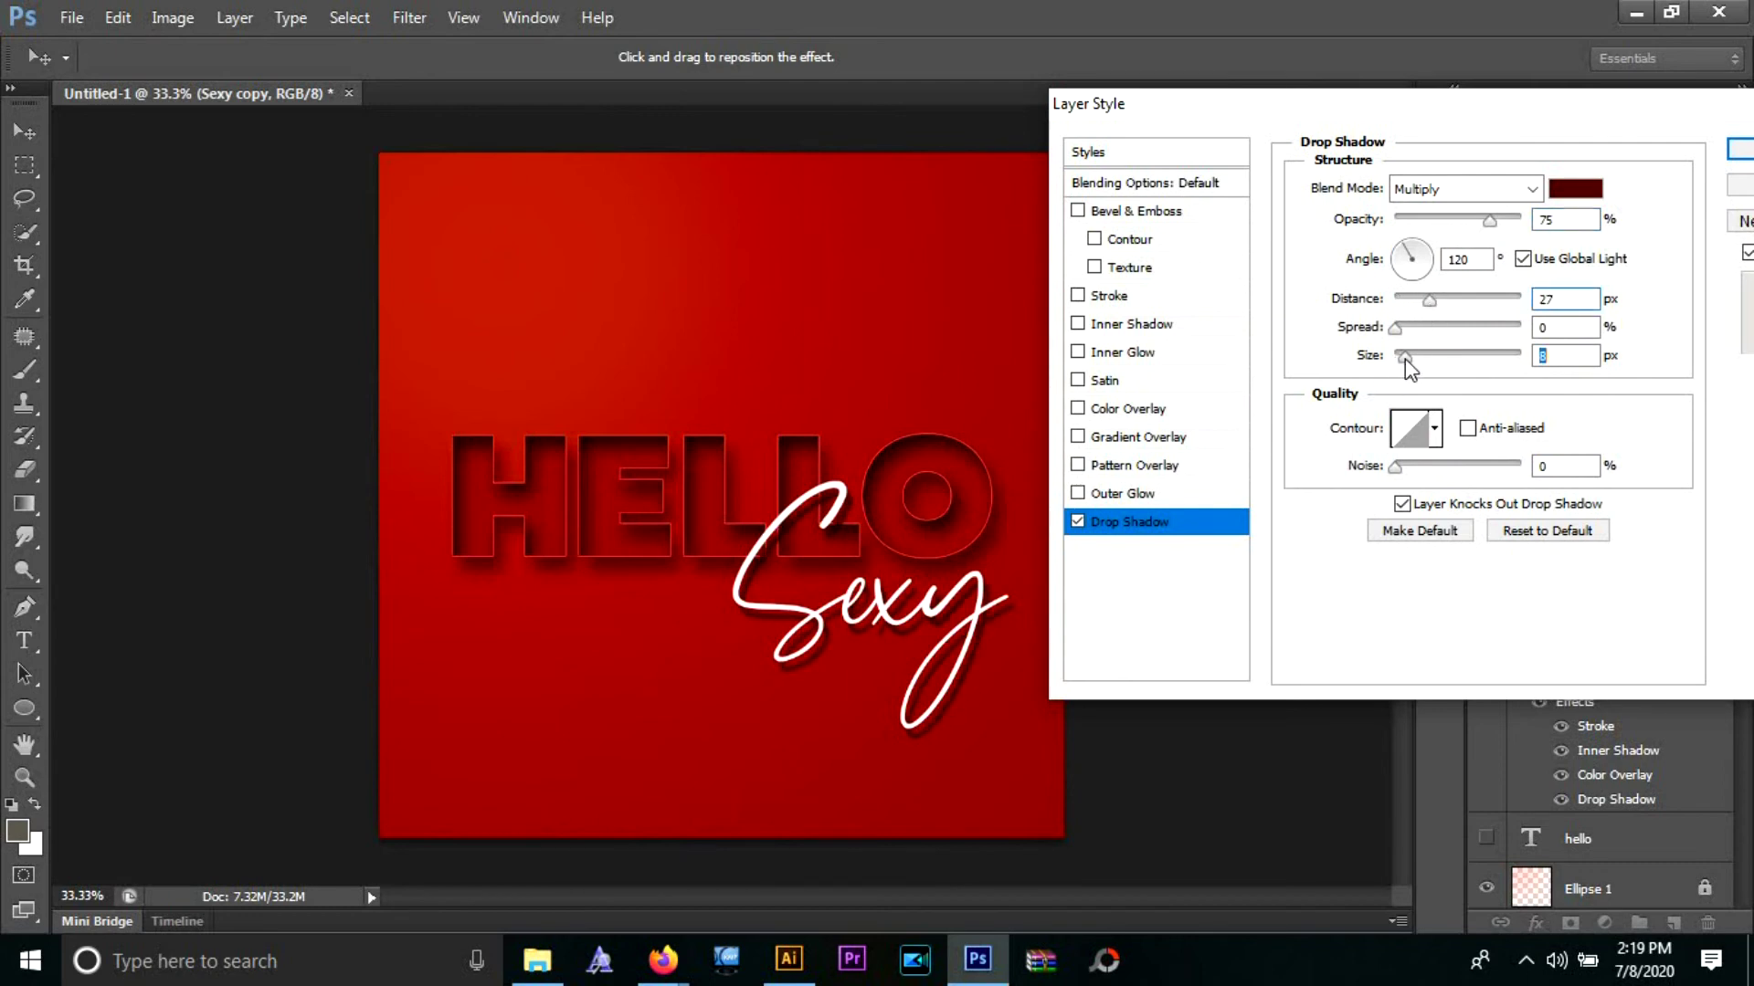
pyautogui.moveTo(1405, 359); pyautogui.dragTo(1409, 362)
pyautogui.moveTo(1636, 109); pyautogui.dragTo(1604, 108)
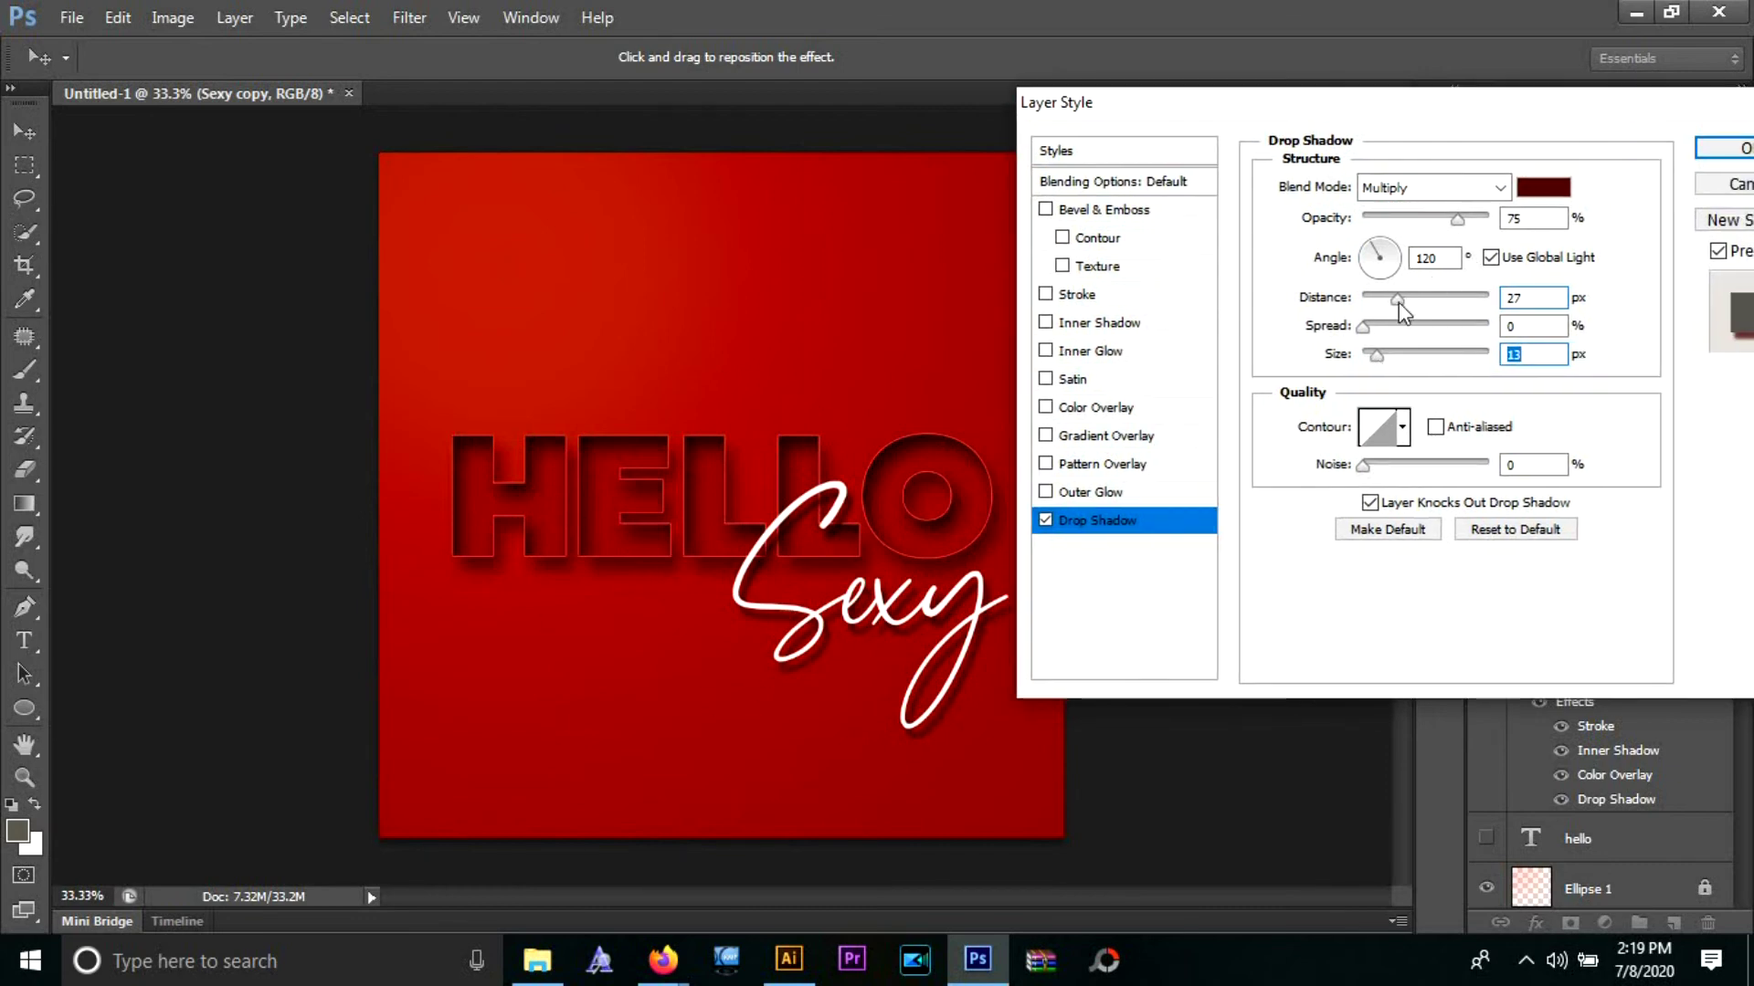
pyautogui.moveTo(1400, 303); pyautogui.dragTo(1413, 307)
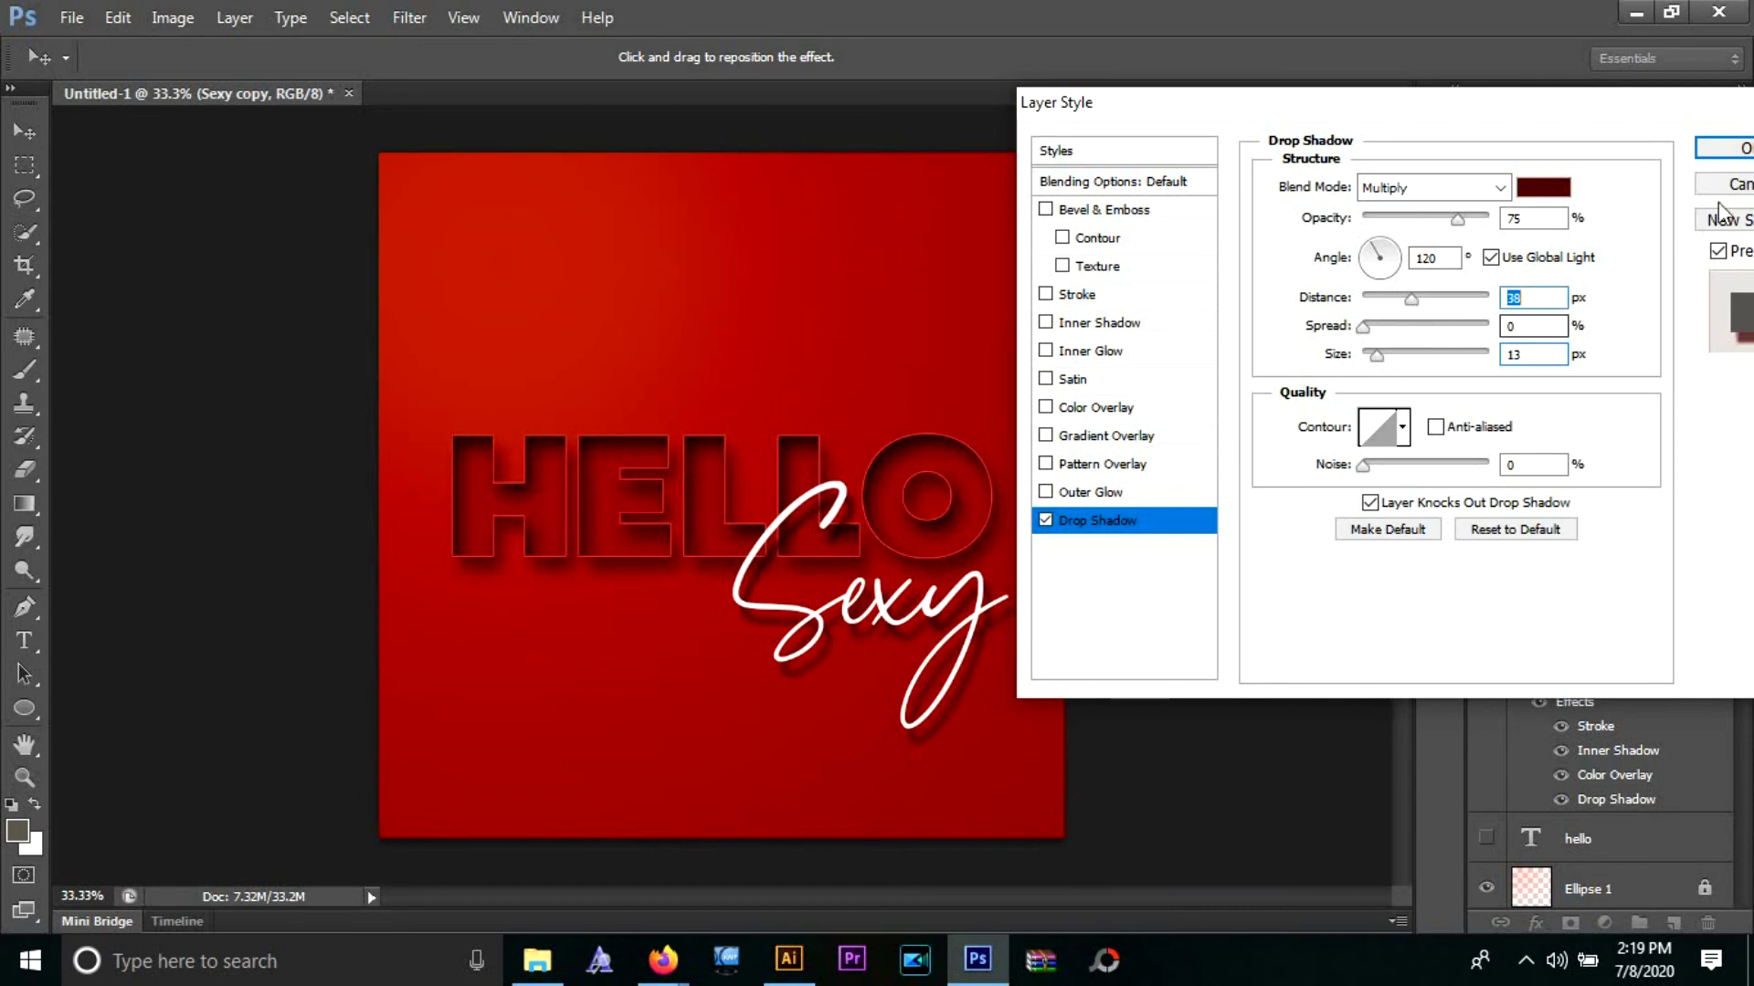
pyautogui.click(1725, 148)
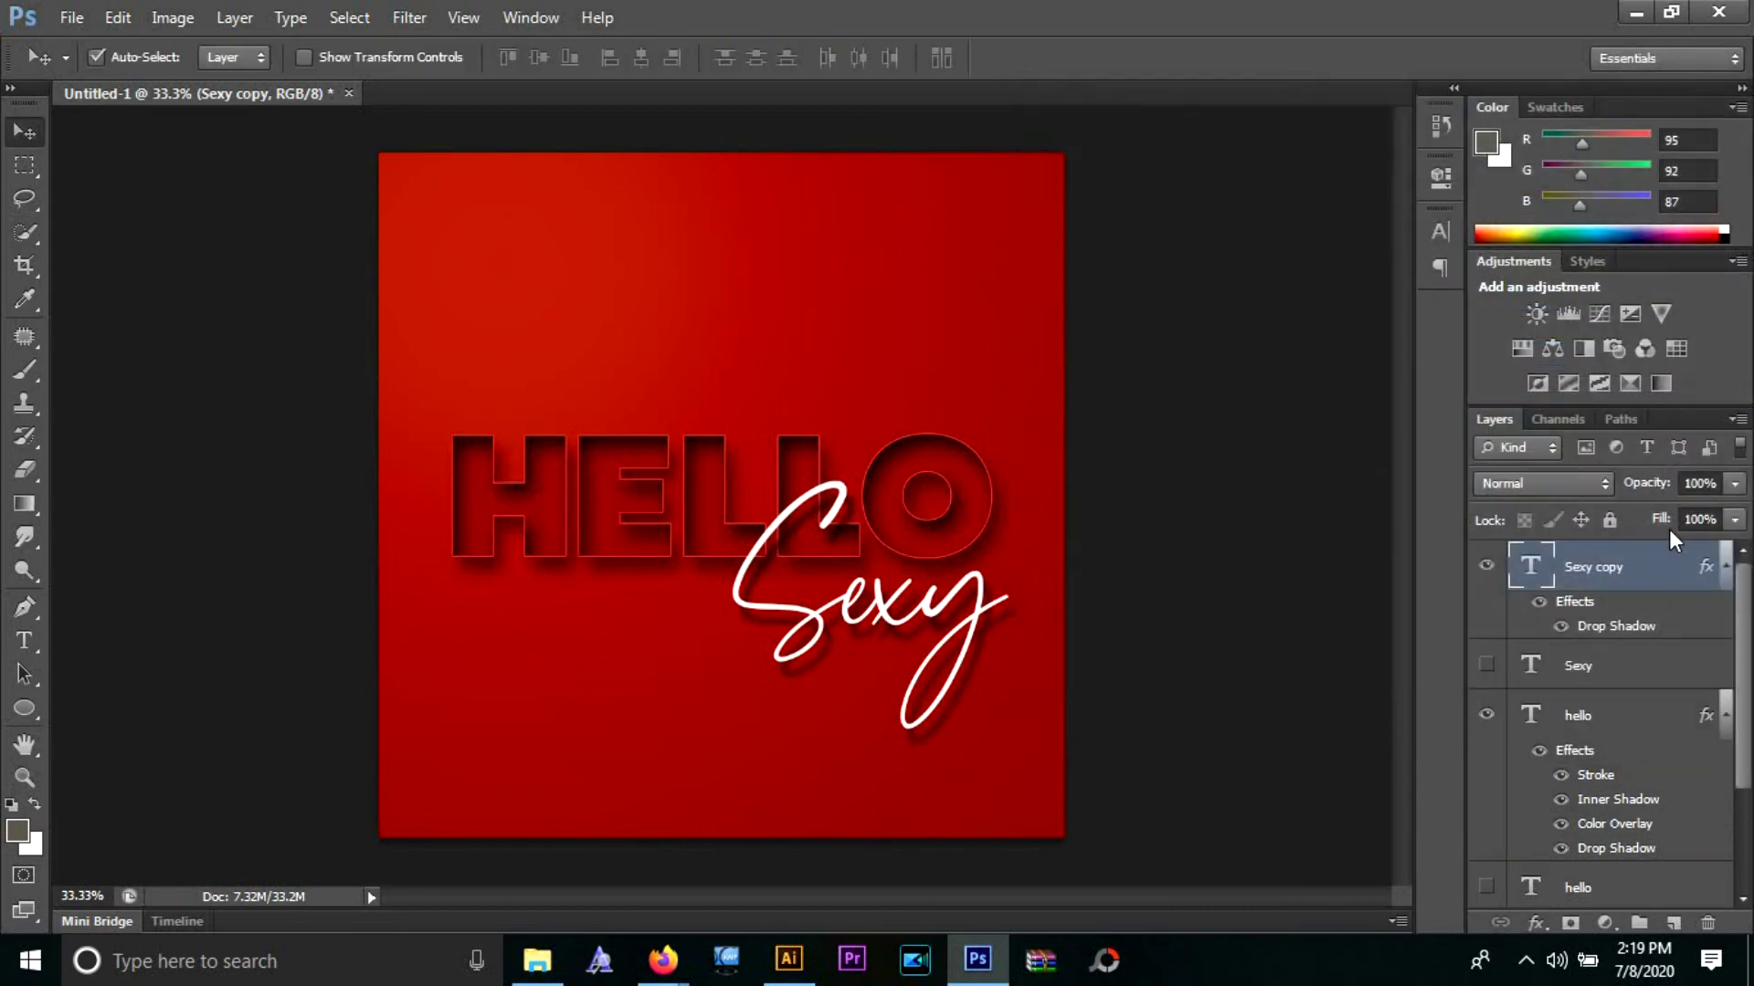
# - Add a layer mask to Sexy copy and brush black over the S stroke crossing HELLO
pyautogui.click(1570, 923)
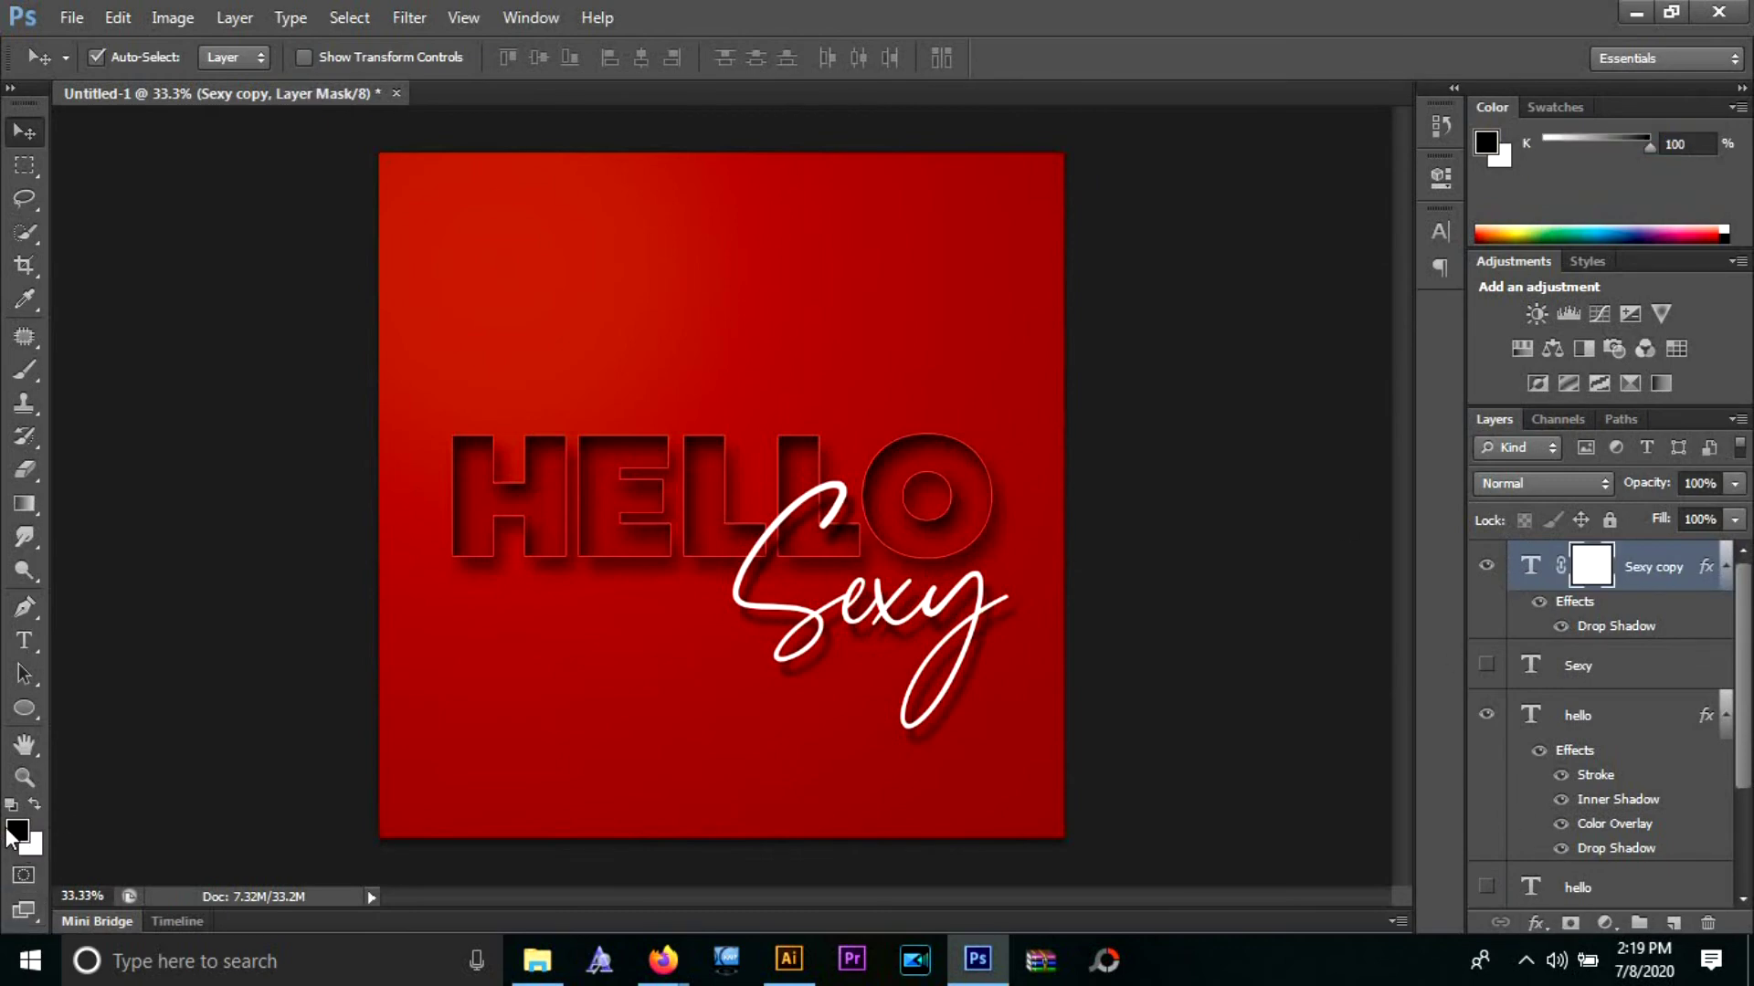
pyautogui.click(35, 378)
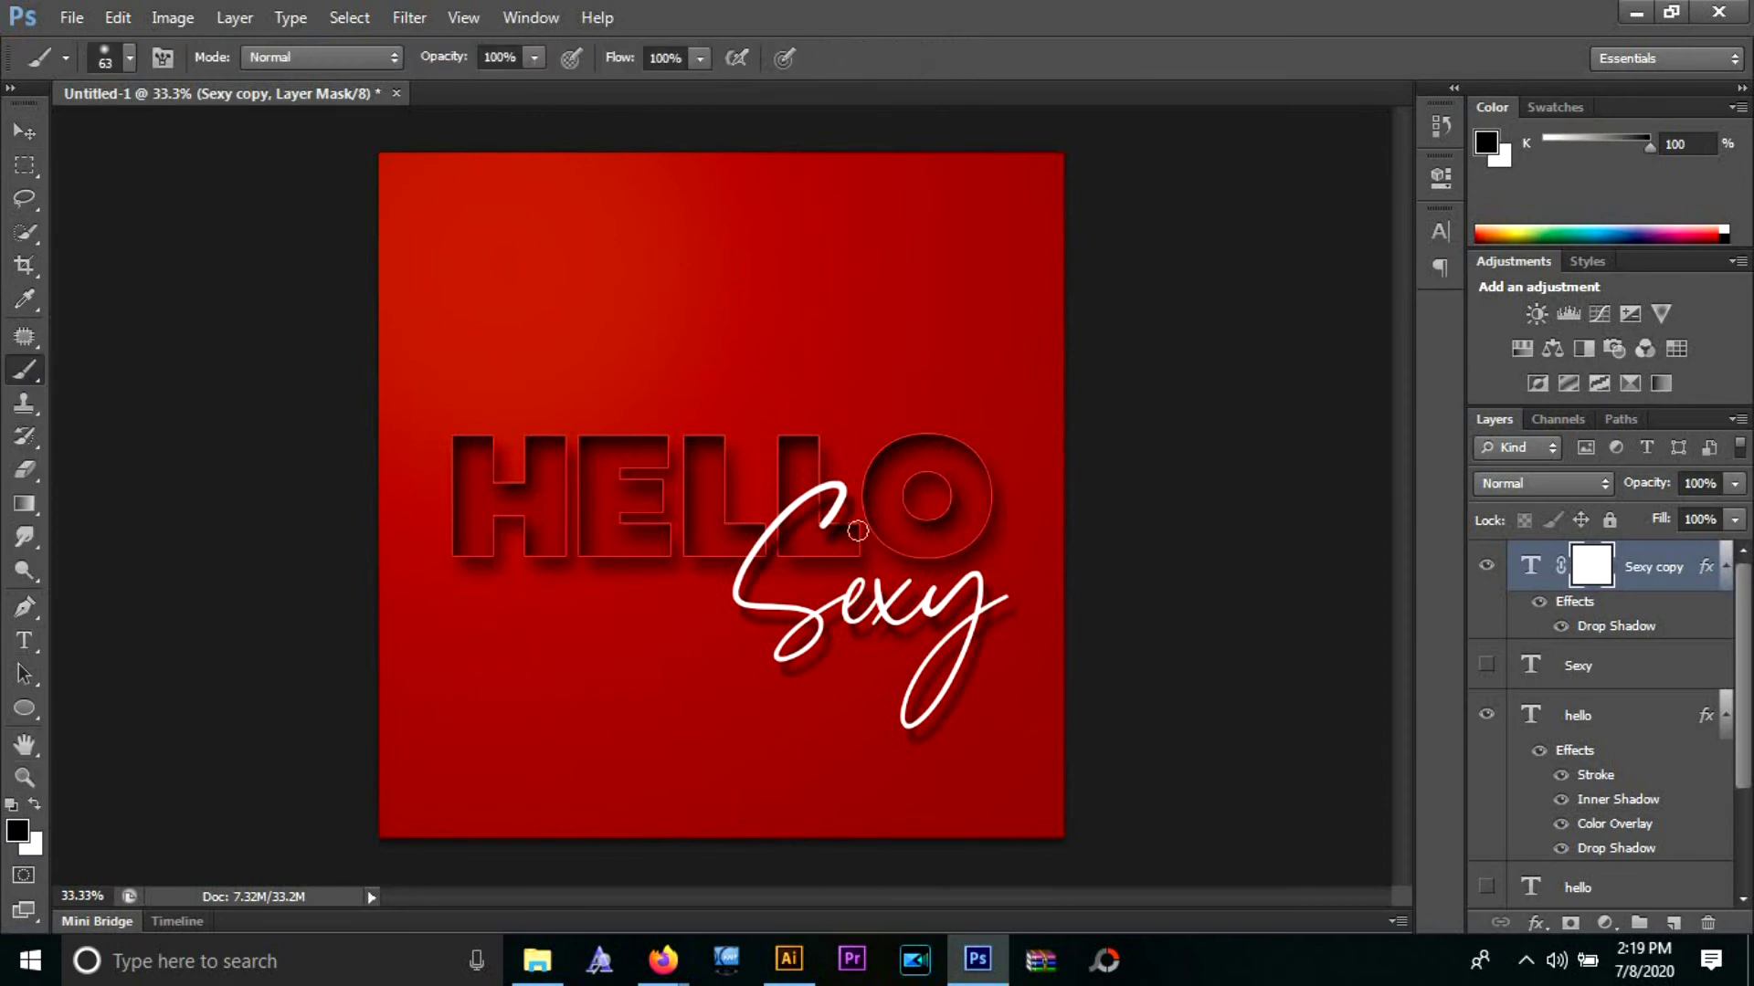
pyautogui.moveTo(793, 499)
pyautogui.mouseDown()
pyautogui.moveTo(792, 513)
pyautogui.moveTo(805, 490)
pyautogui.moveTo(792, 511)
pyautogui.mouseUp()
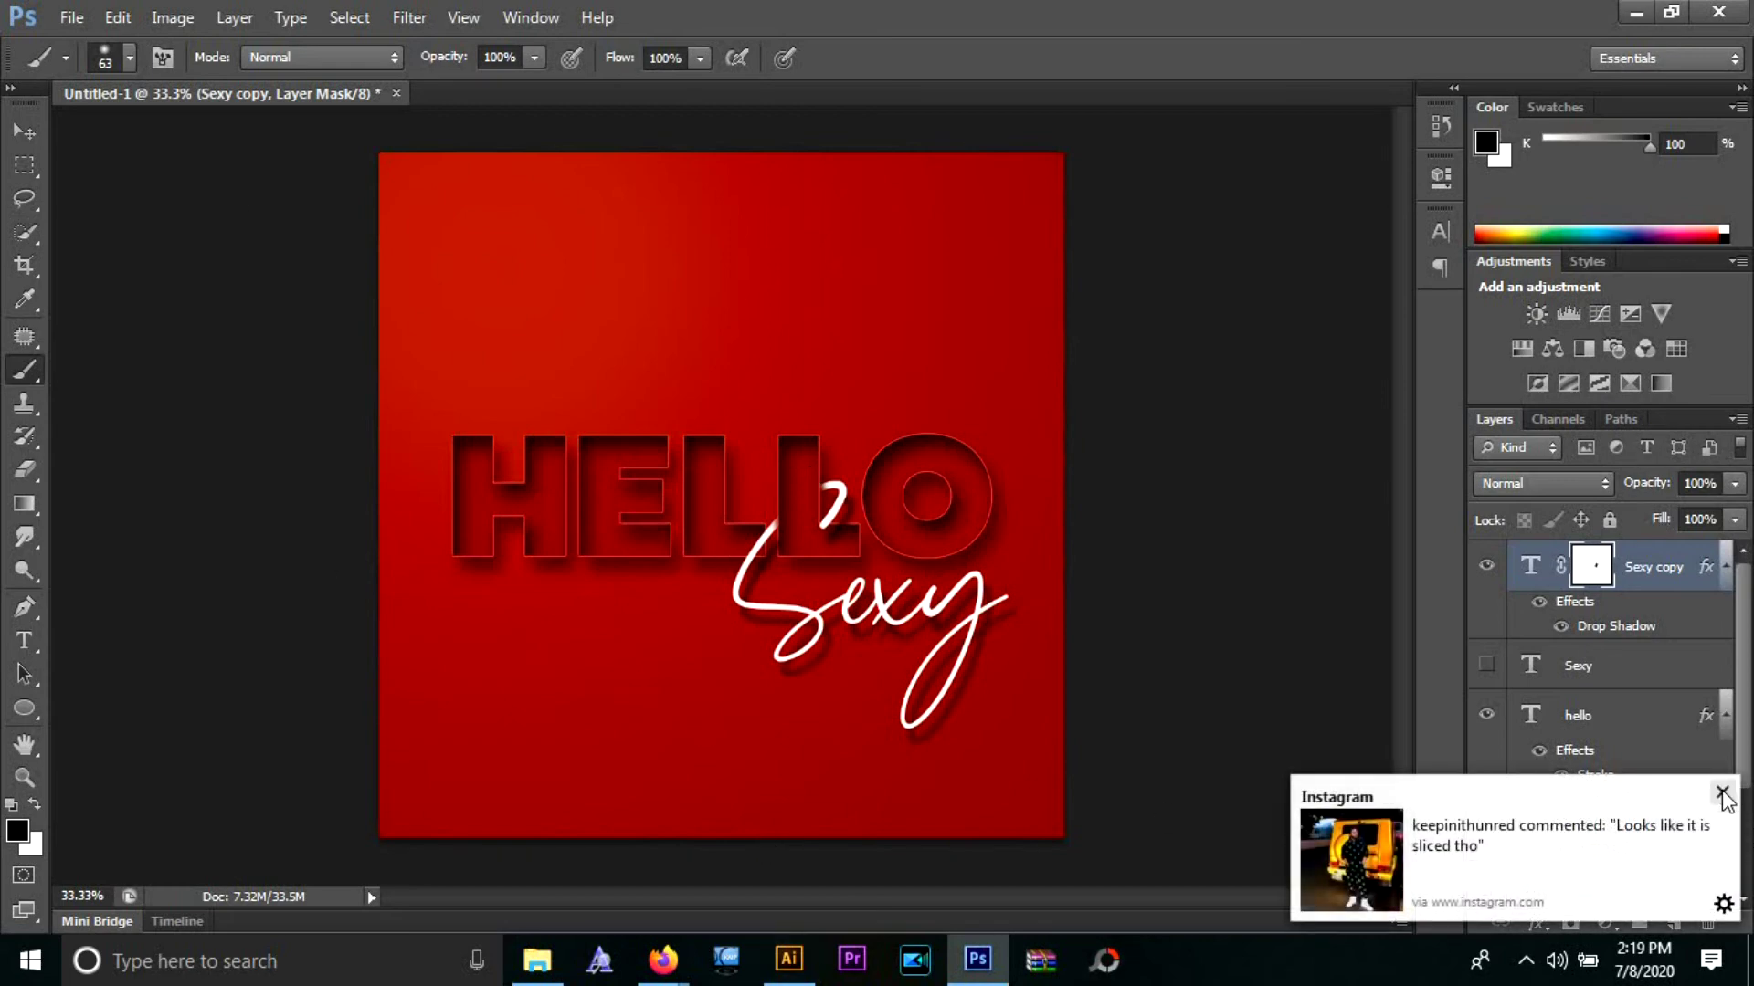
pyautogui.click(23, 131)
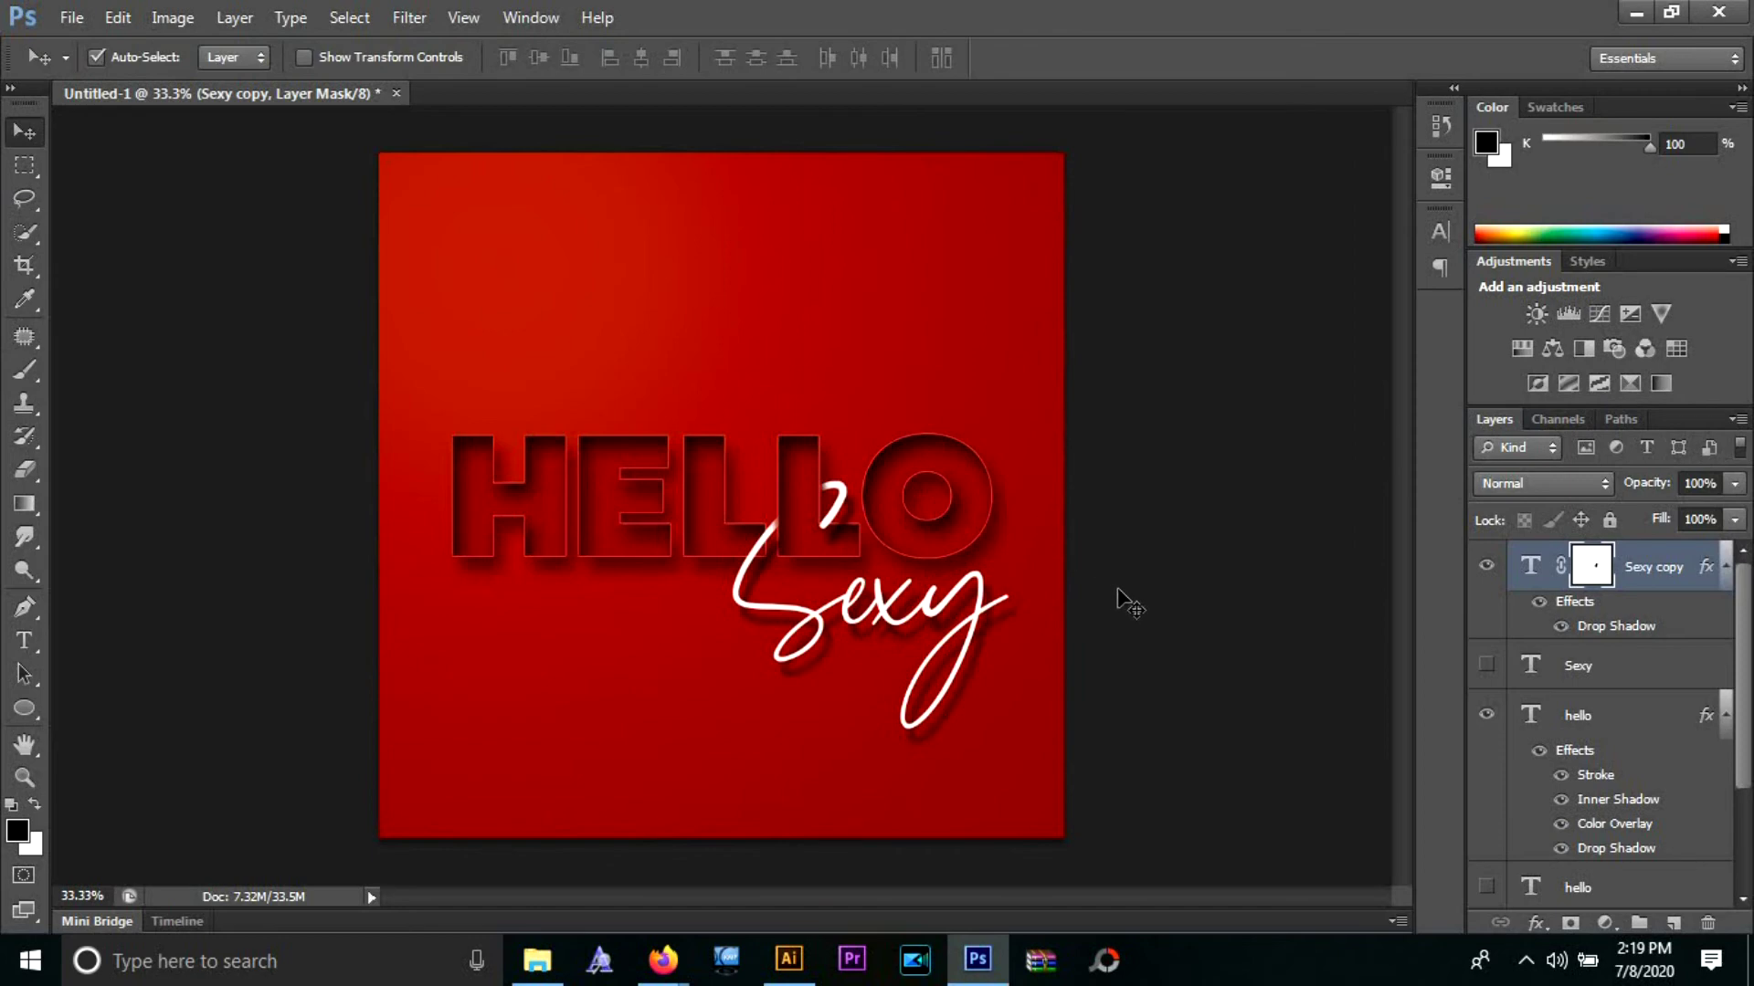
pyautogui.click(1181, 559)
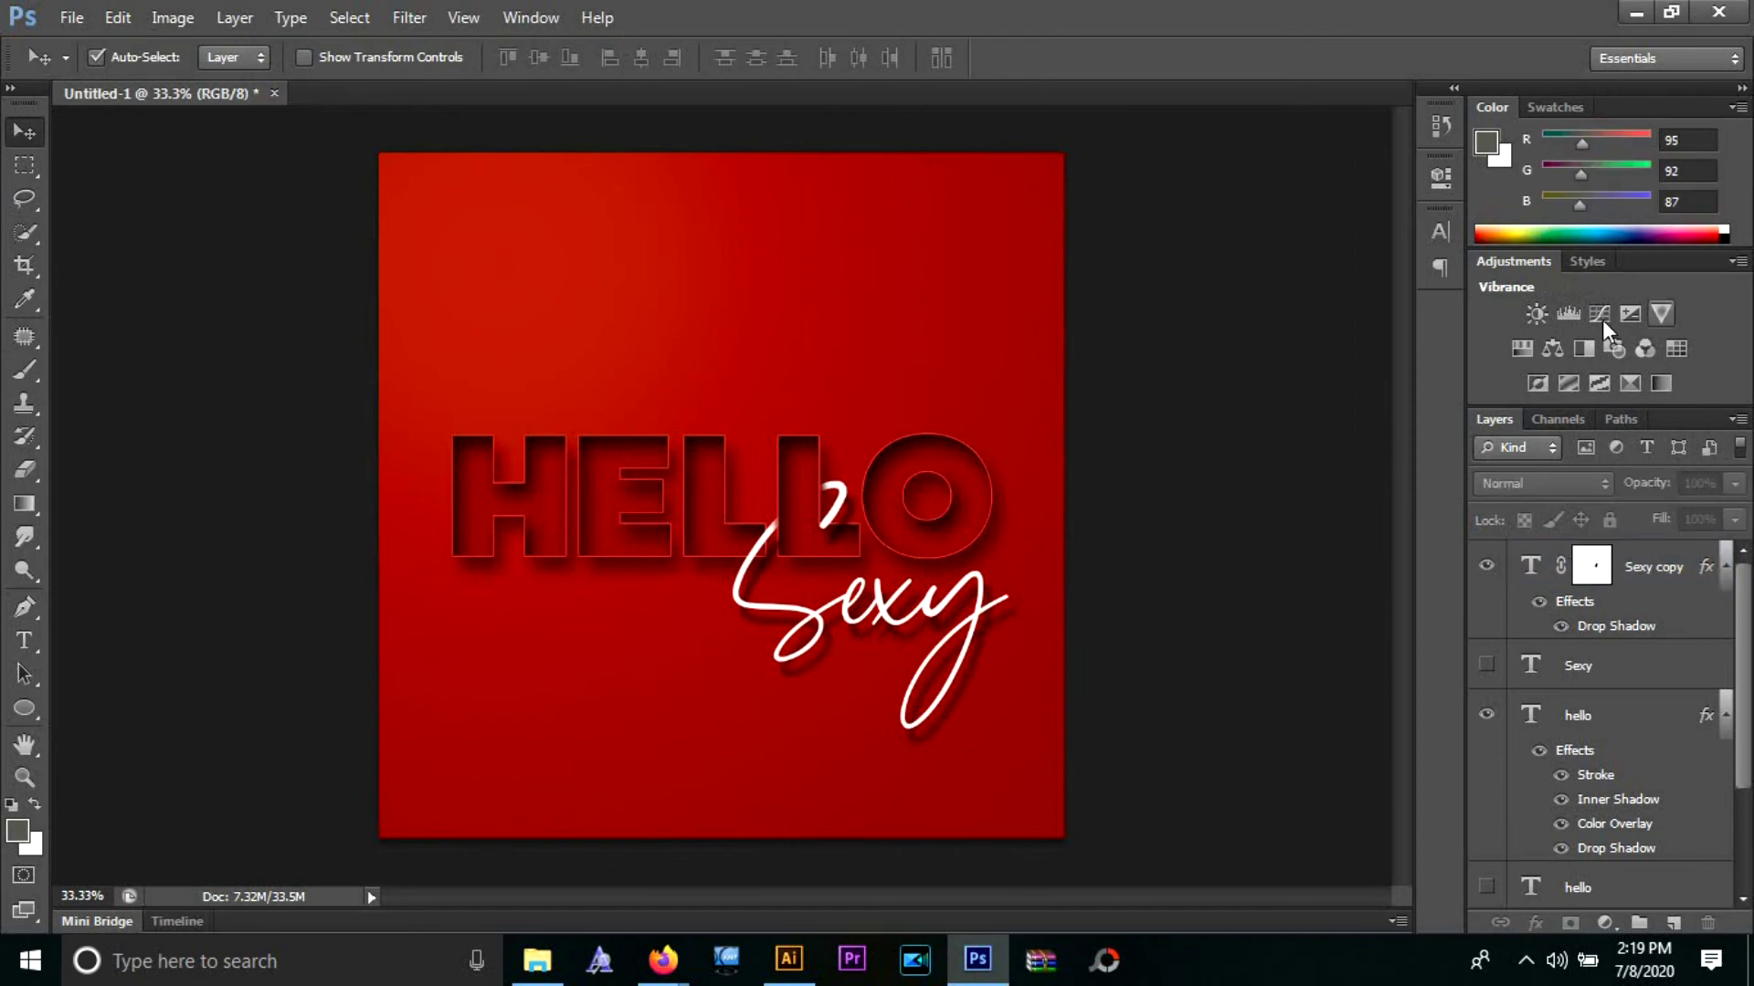
# - Select the HELLO and Sexy layers together and nudge them up and left
pyautogui.moveTo(1155, 274); pyautogui.dragTo(438, 742)
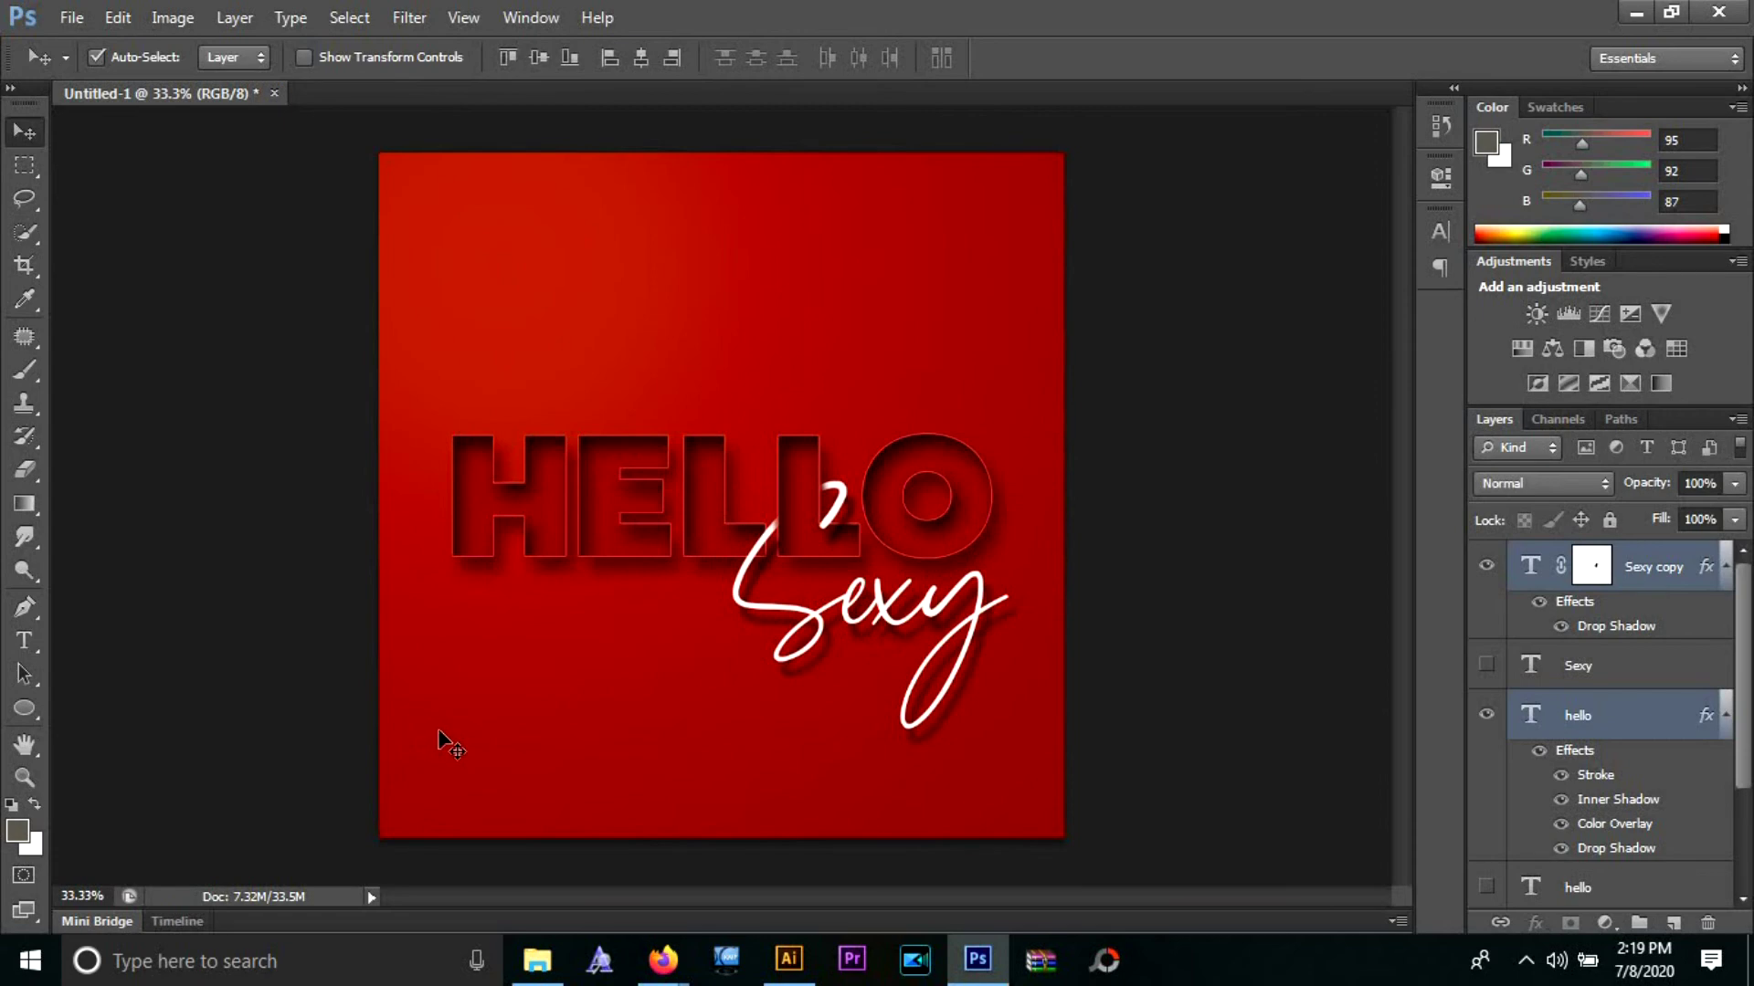
pyautogui.hotkey('shift', 'Up')
pyautogui.hotkey('shift', 'Up')
pyautogui.hotkey('shift', 'Left')
pyautogui.hotkey('shift', 'Left')
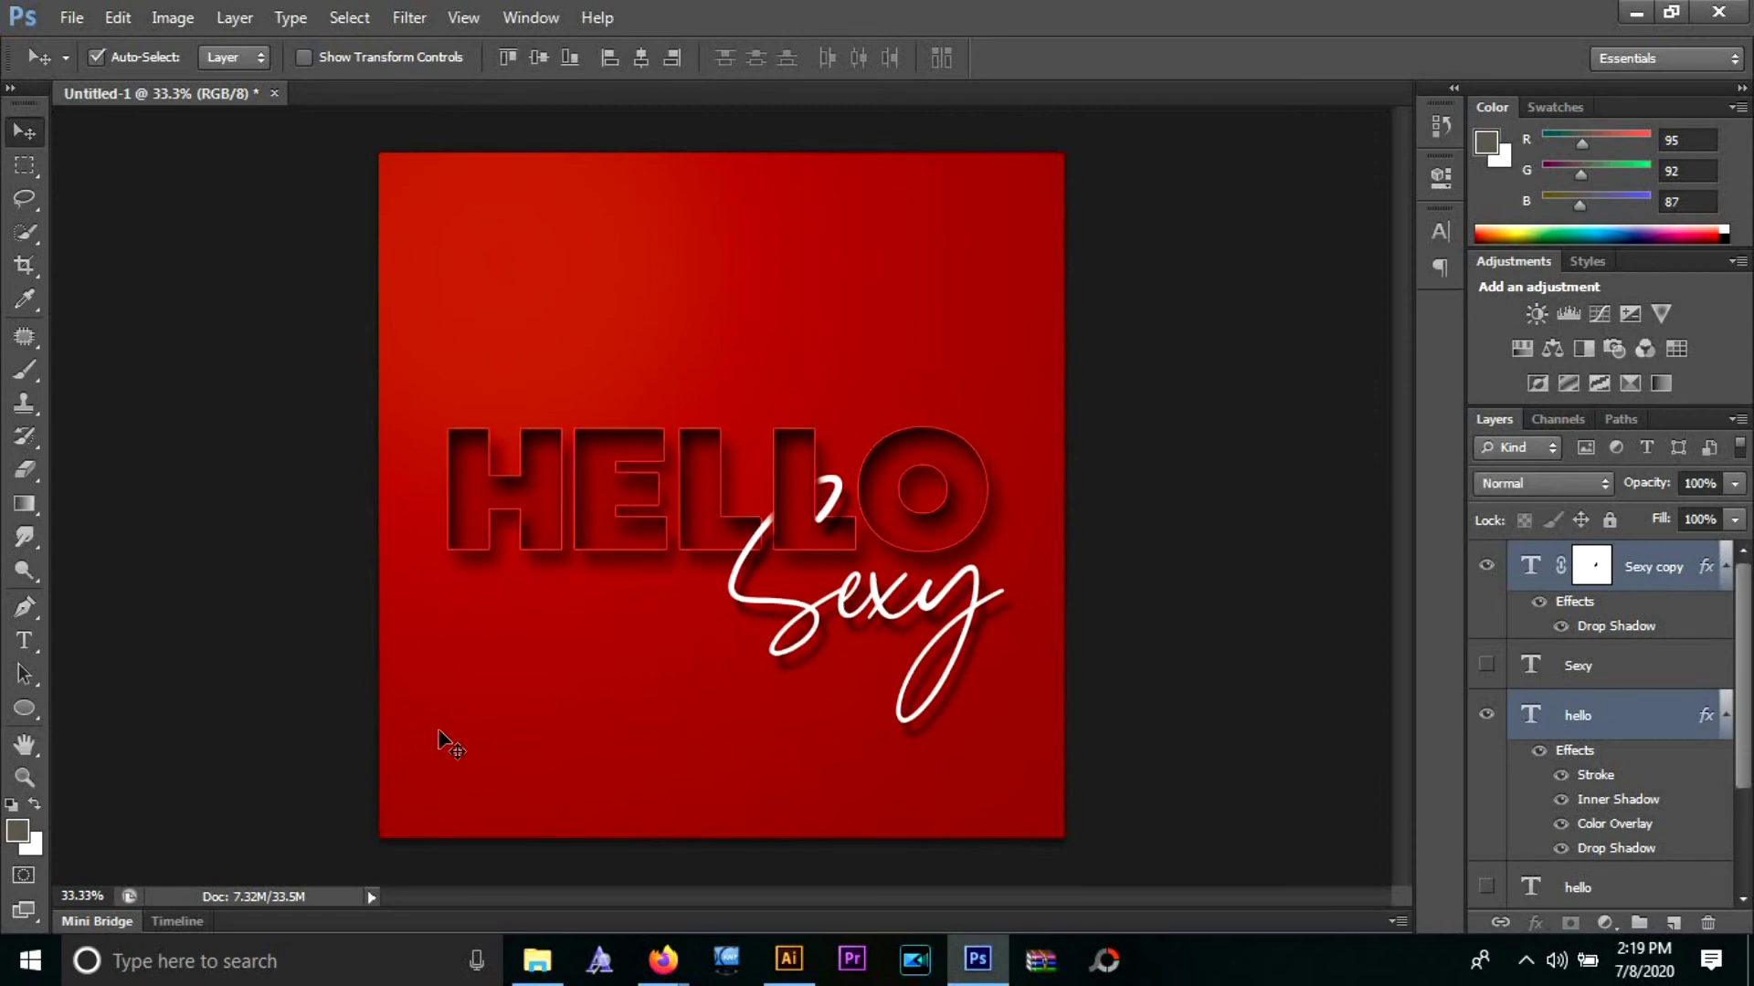
# - Rotate HELLO and Sexy together about 3° and drag them slightly upward
pyautogui.hotkey('ctrl', 't')
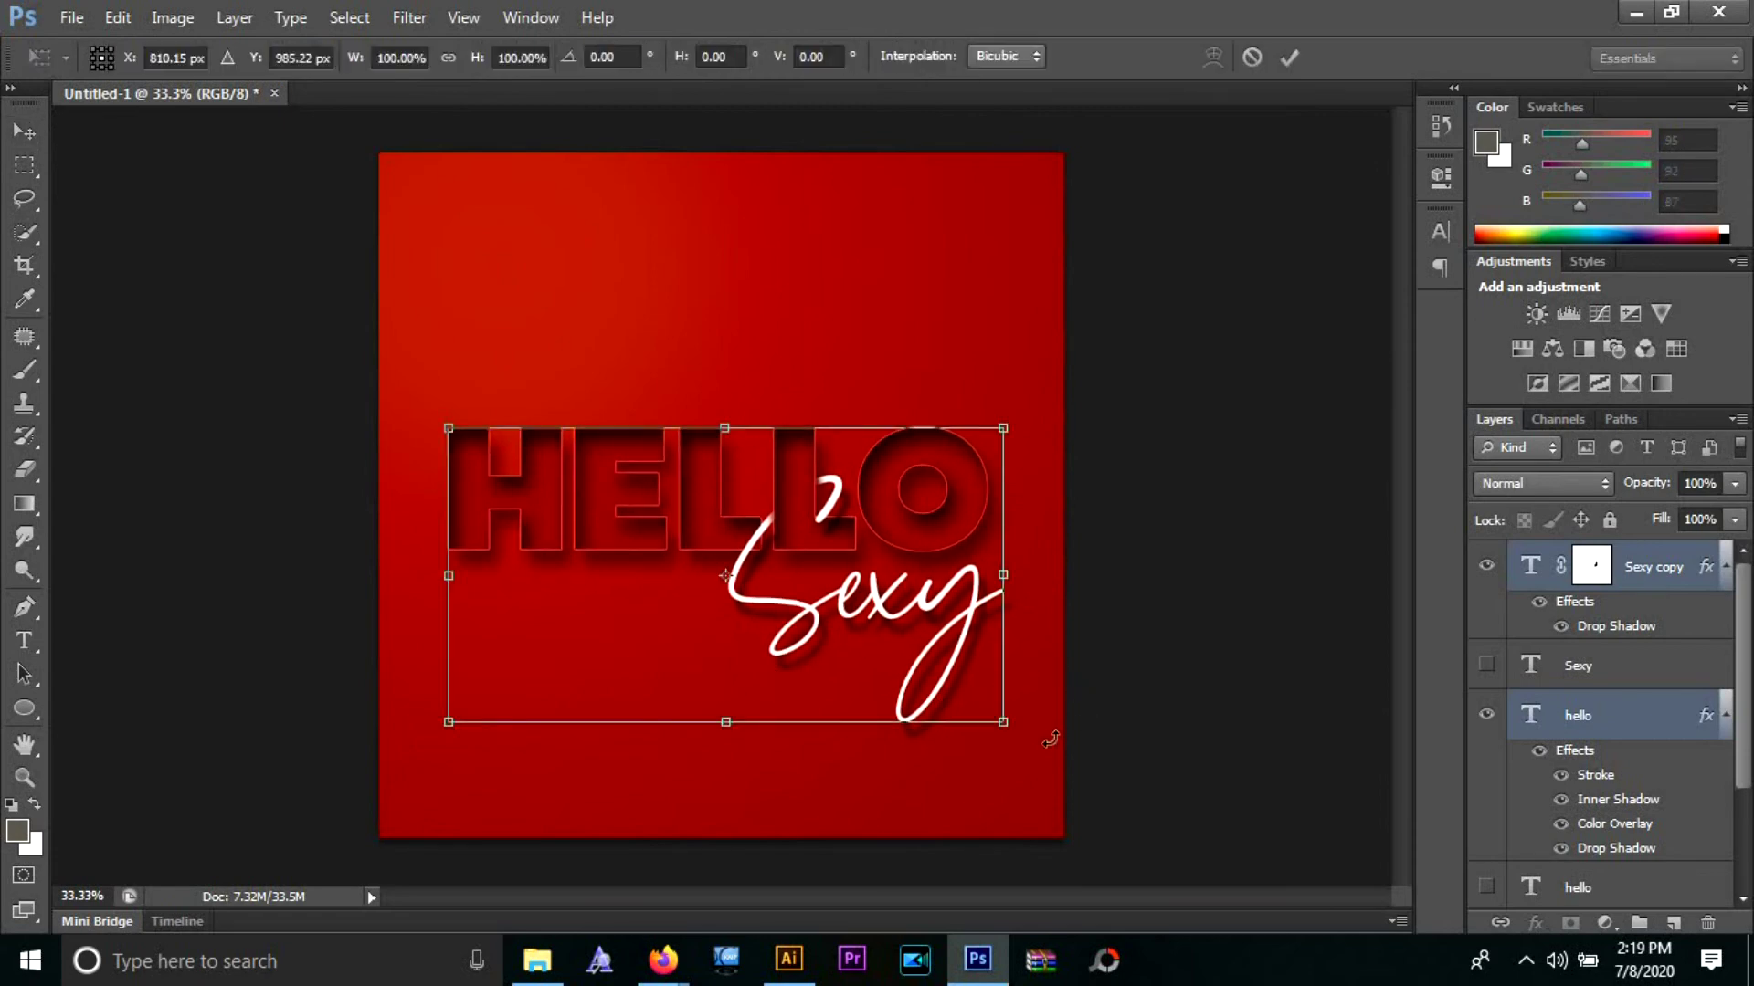
pyautogui.moveTo(1045, 743); pyautogui.dragTo(1041, 761)
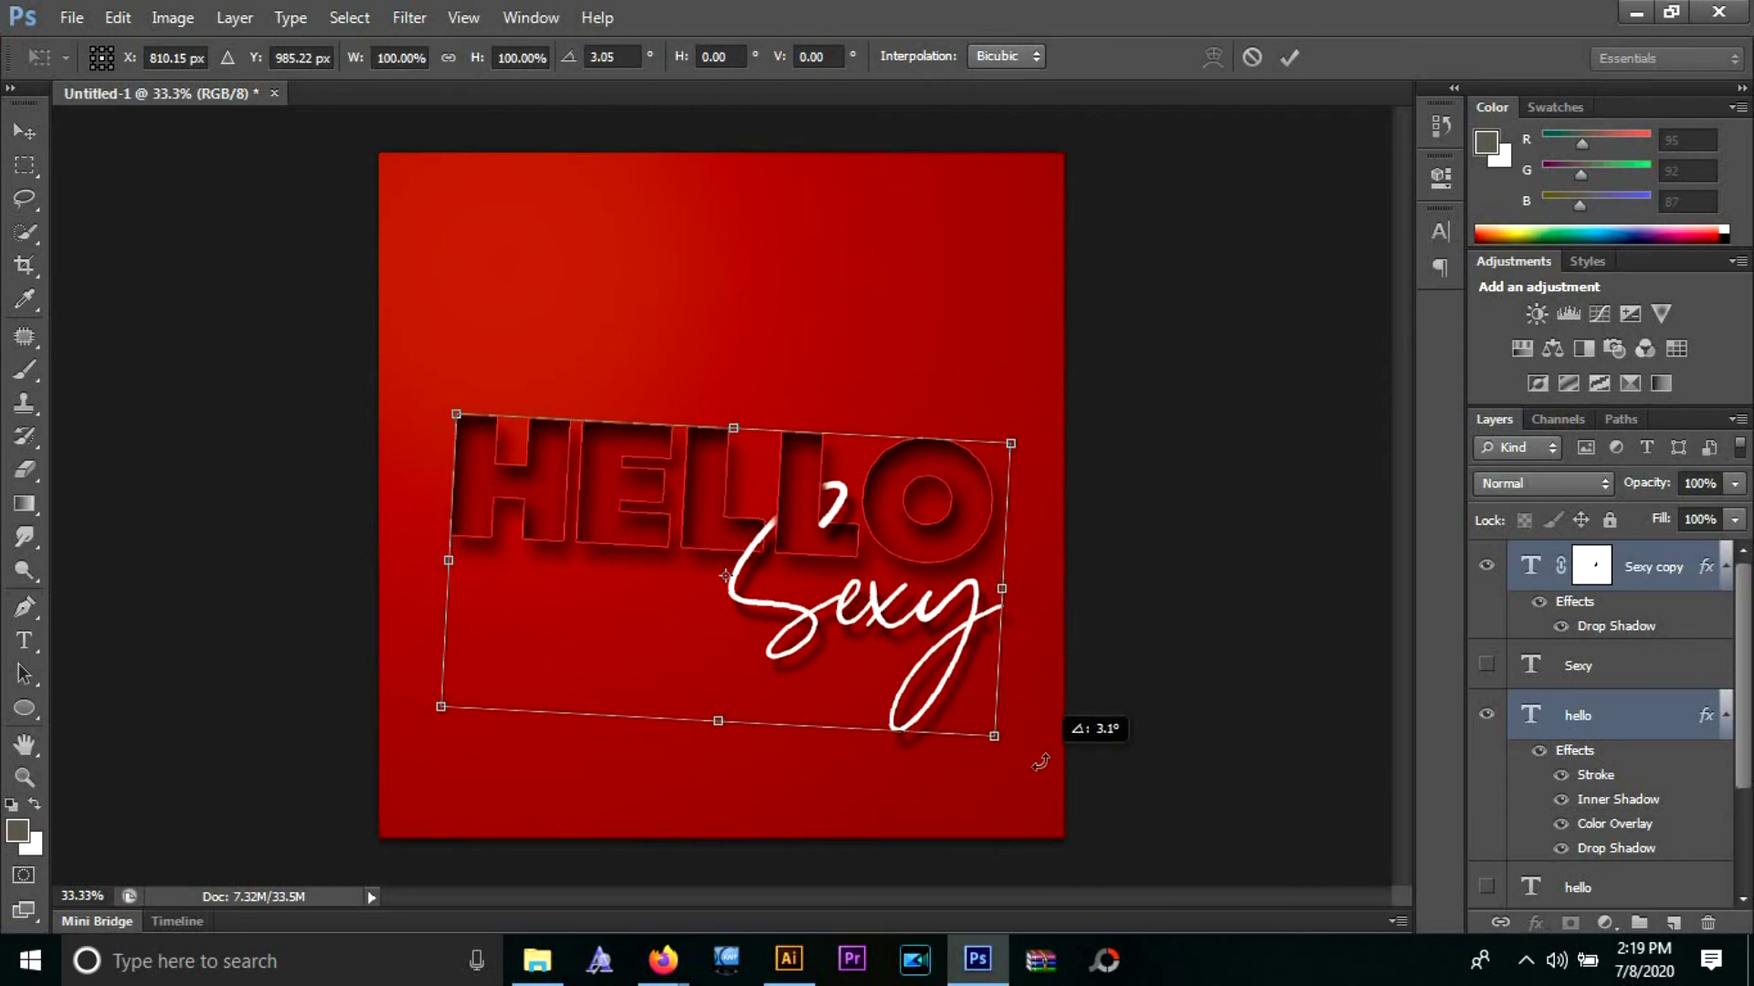
pyautogui.click(1289, 57)
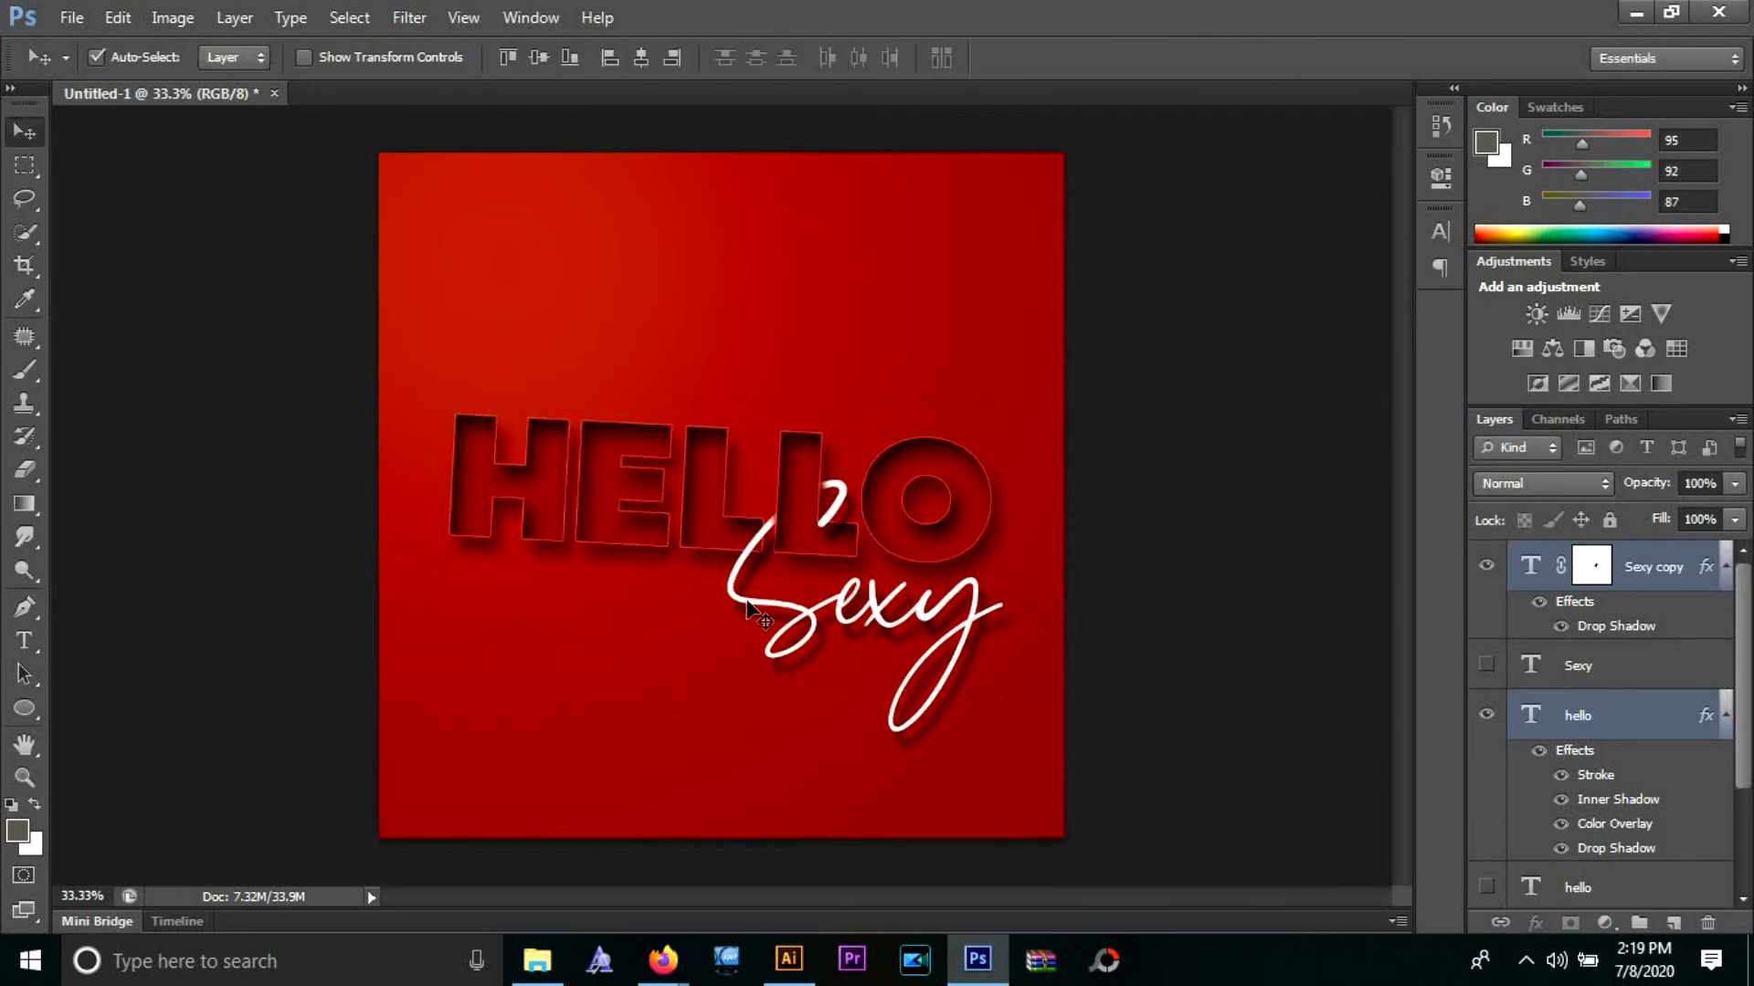
pyautogui.moveTo(747, 602); pyautogui.dragTo(736, 555)
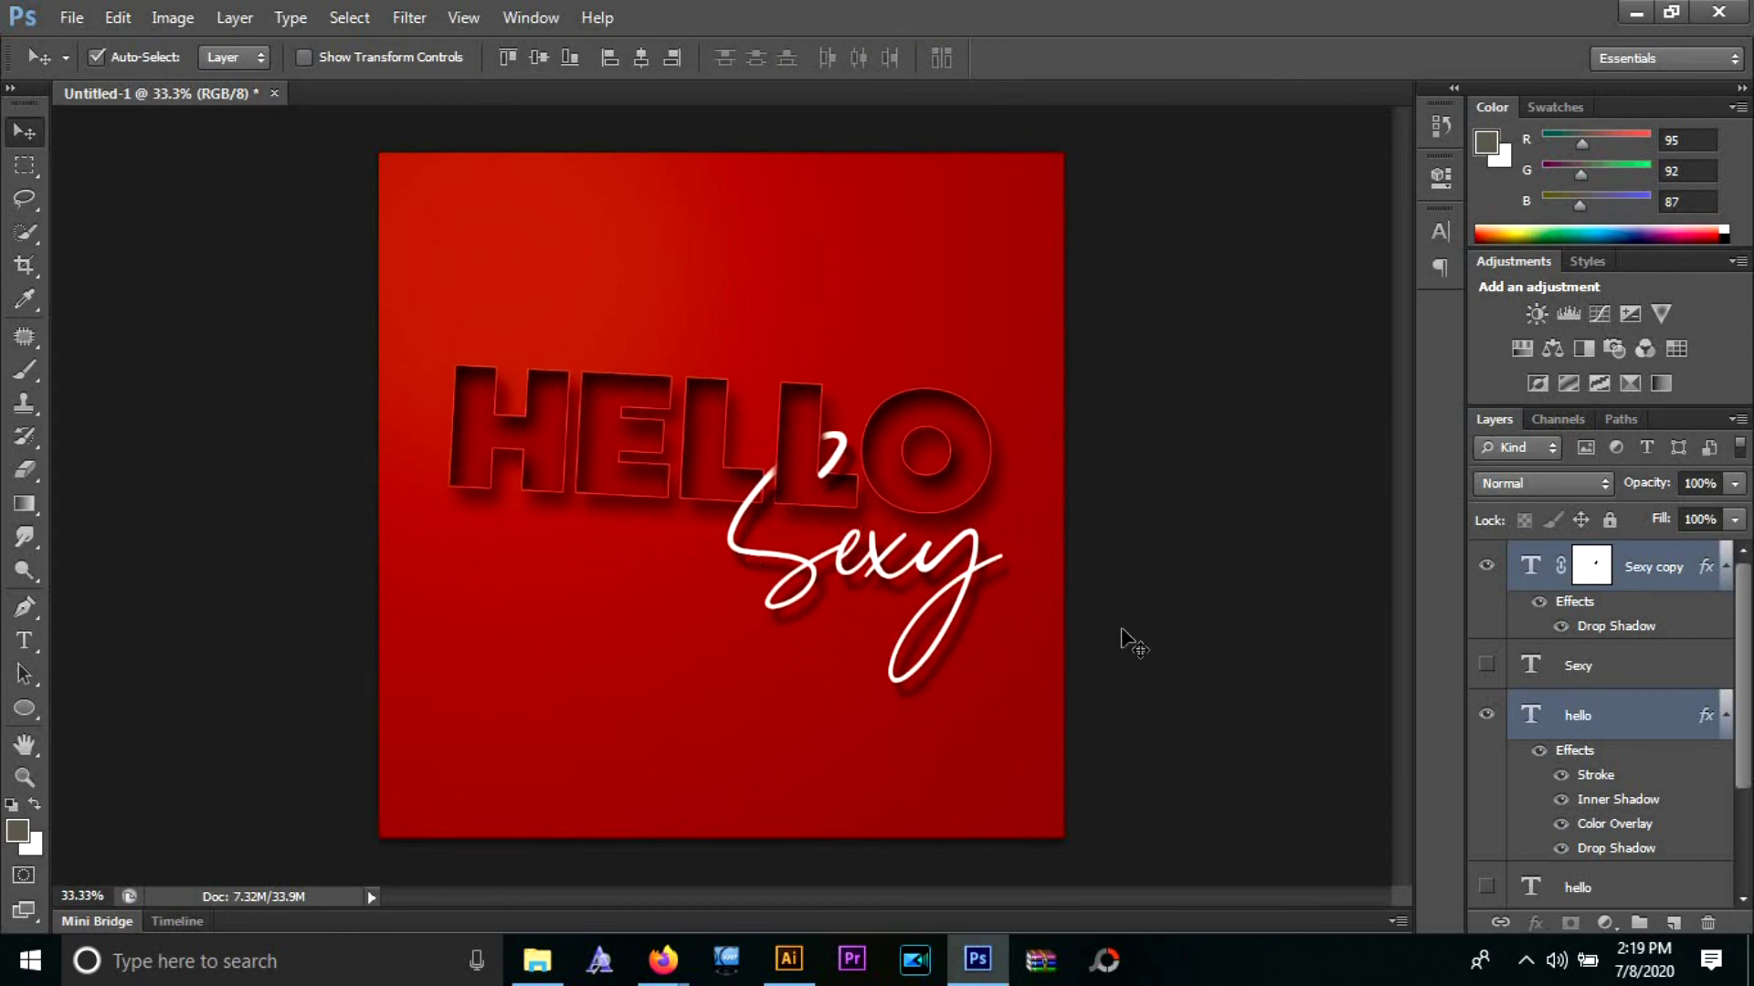
pyautogui.click(783, 841)
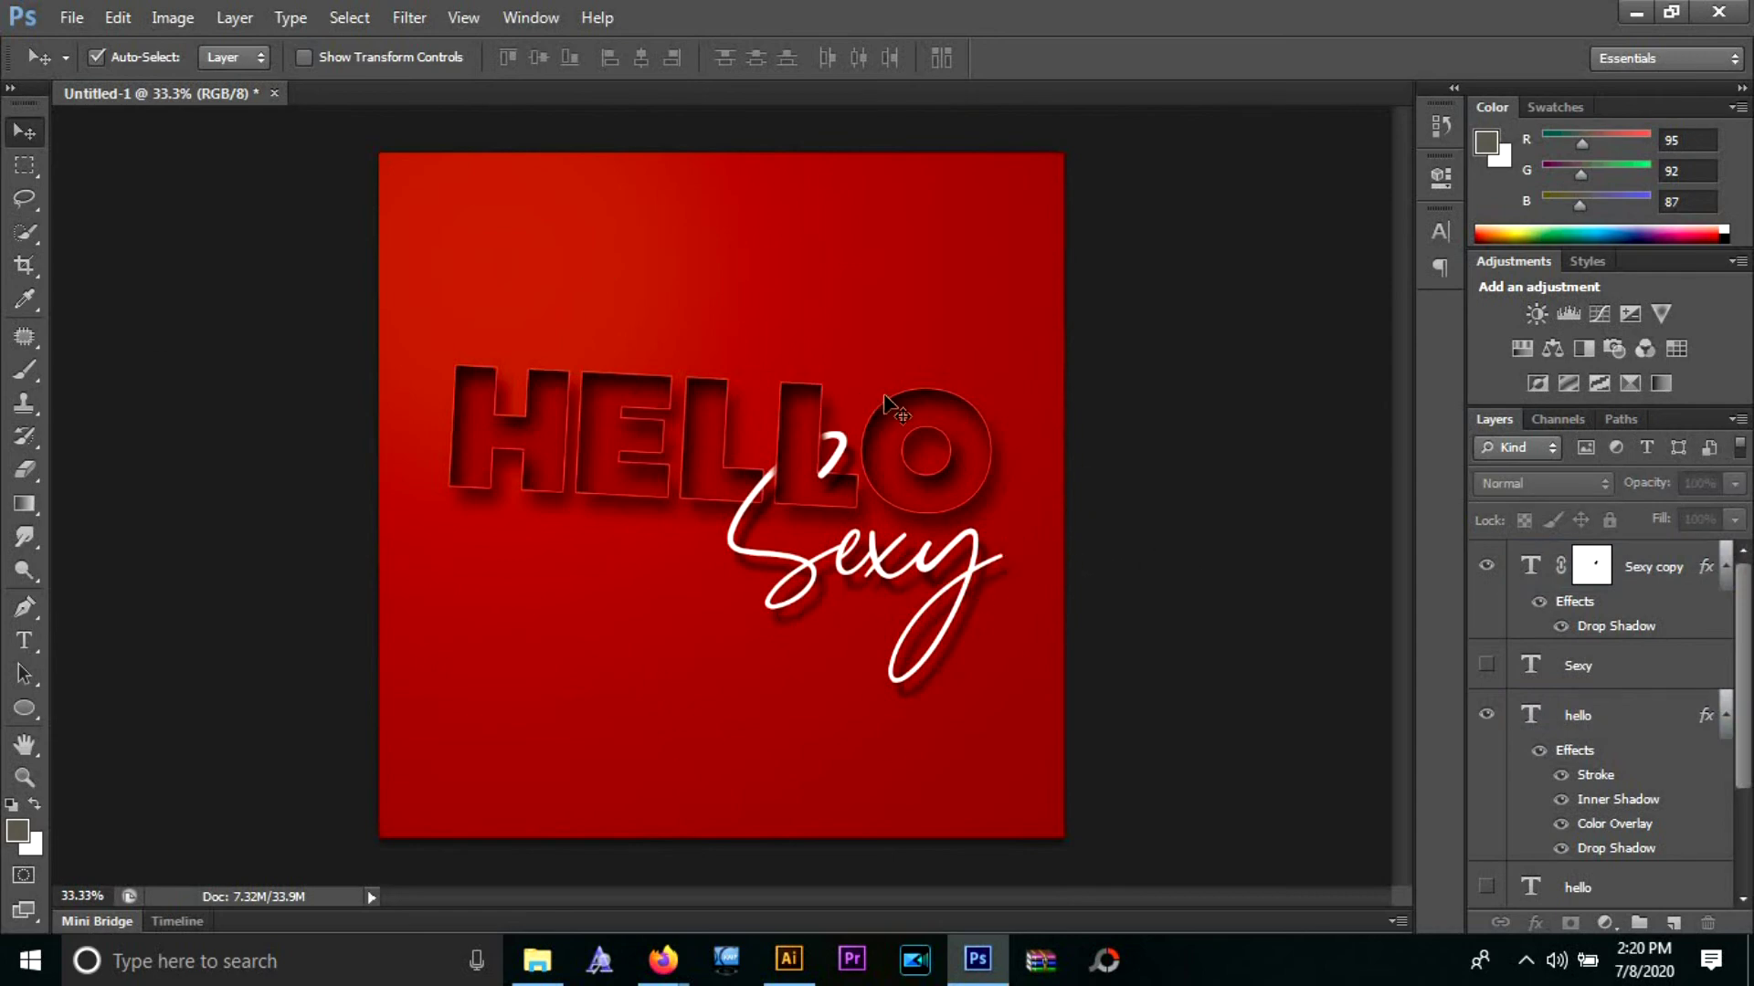
pyautogui.click(1585, 715)
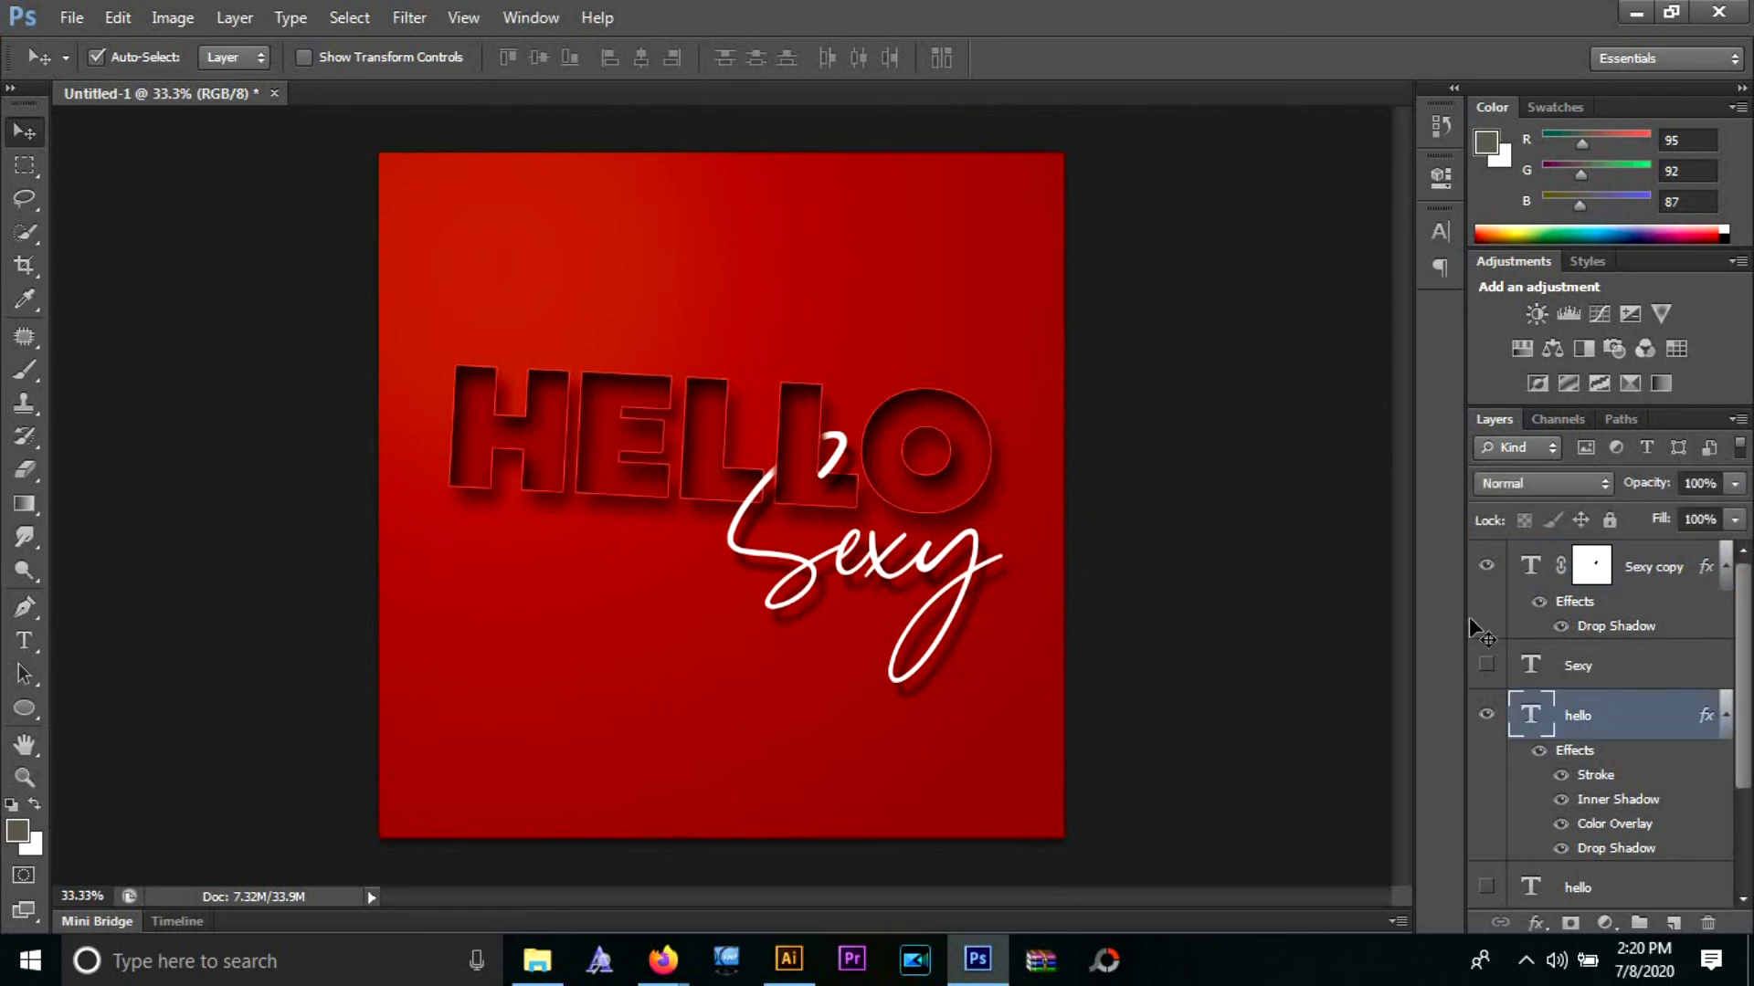
# - Lower the hello layer's Inner Shadow opacity from 78% to 65%
pyautogui.doubleClick(1617, 799)
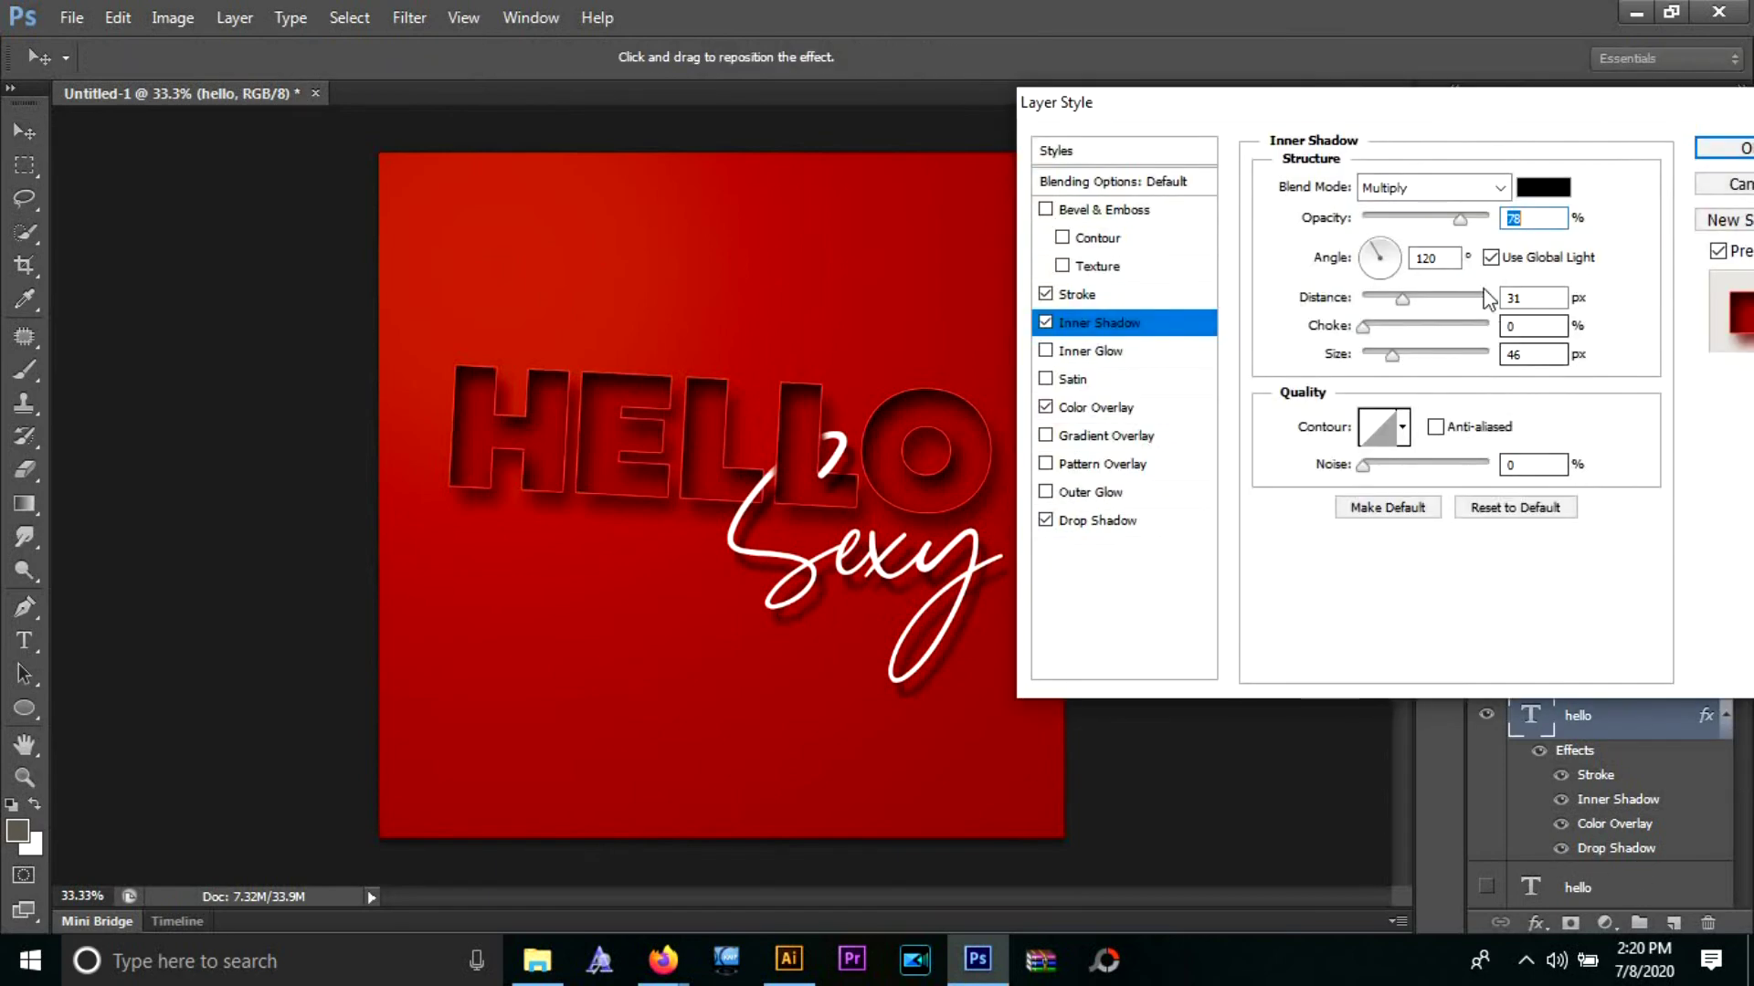
pyautogui.click(1550, 192)
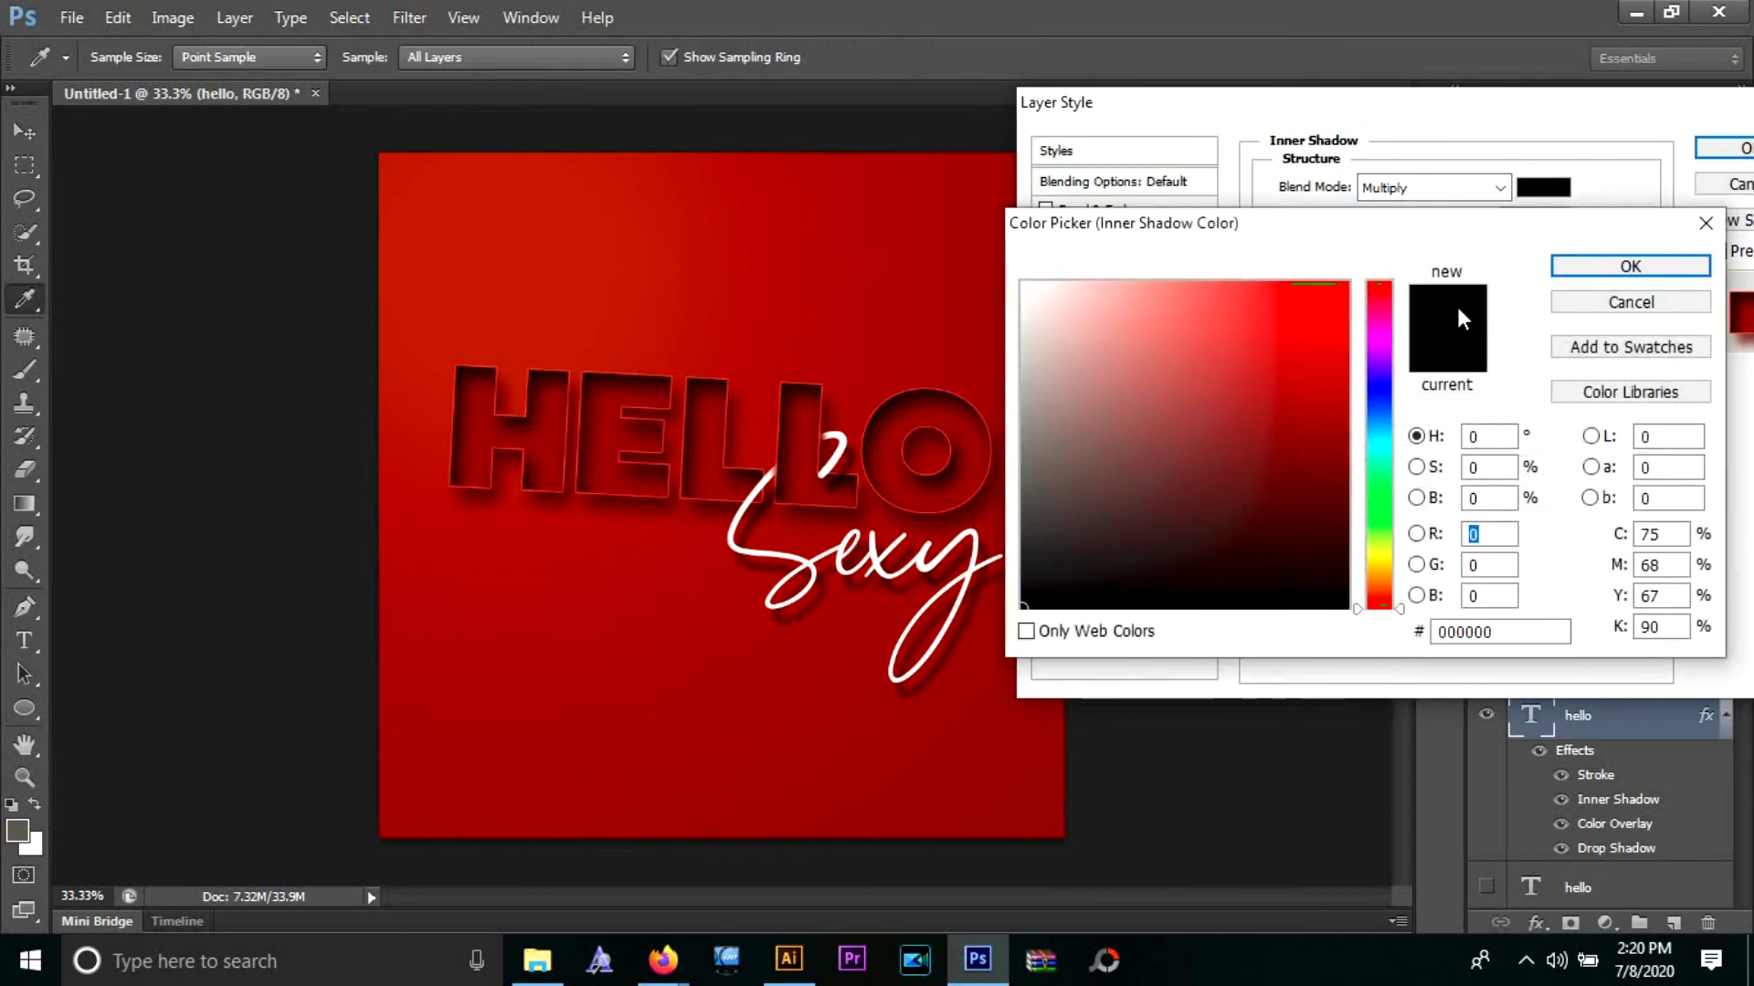
pyautogui.click(1577, 297)
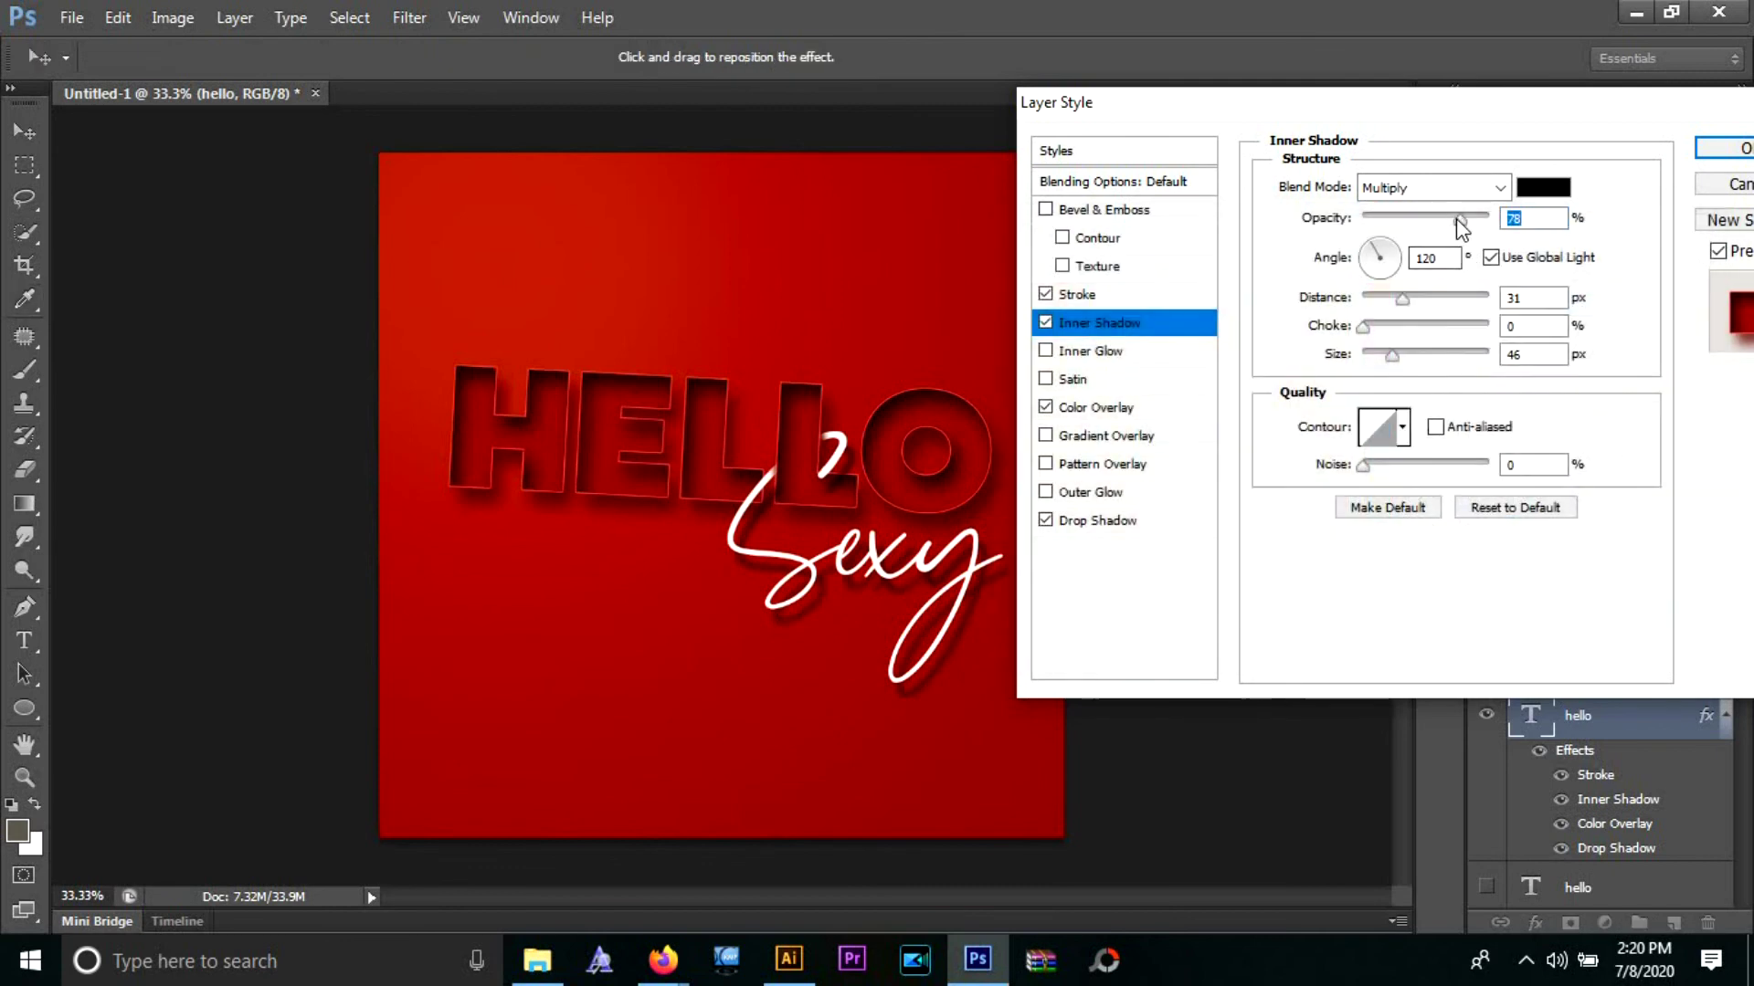
pyautogui.moveTo(1459, 219)
pyautogui.mouseDown()
pyautogui.moveTo(1431, 221)
pyautogui.moveTo(1450, 232)
pyautogui.mouseUp()
pyautogui.click(1726, 148)
pyautogui.click(1182, 610)
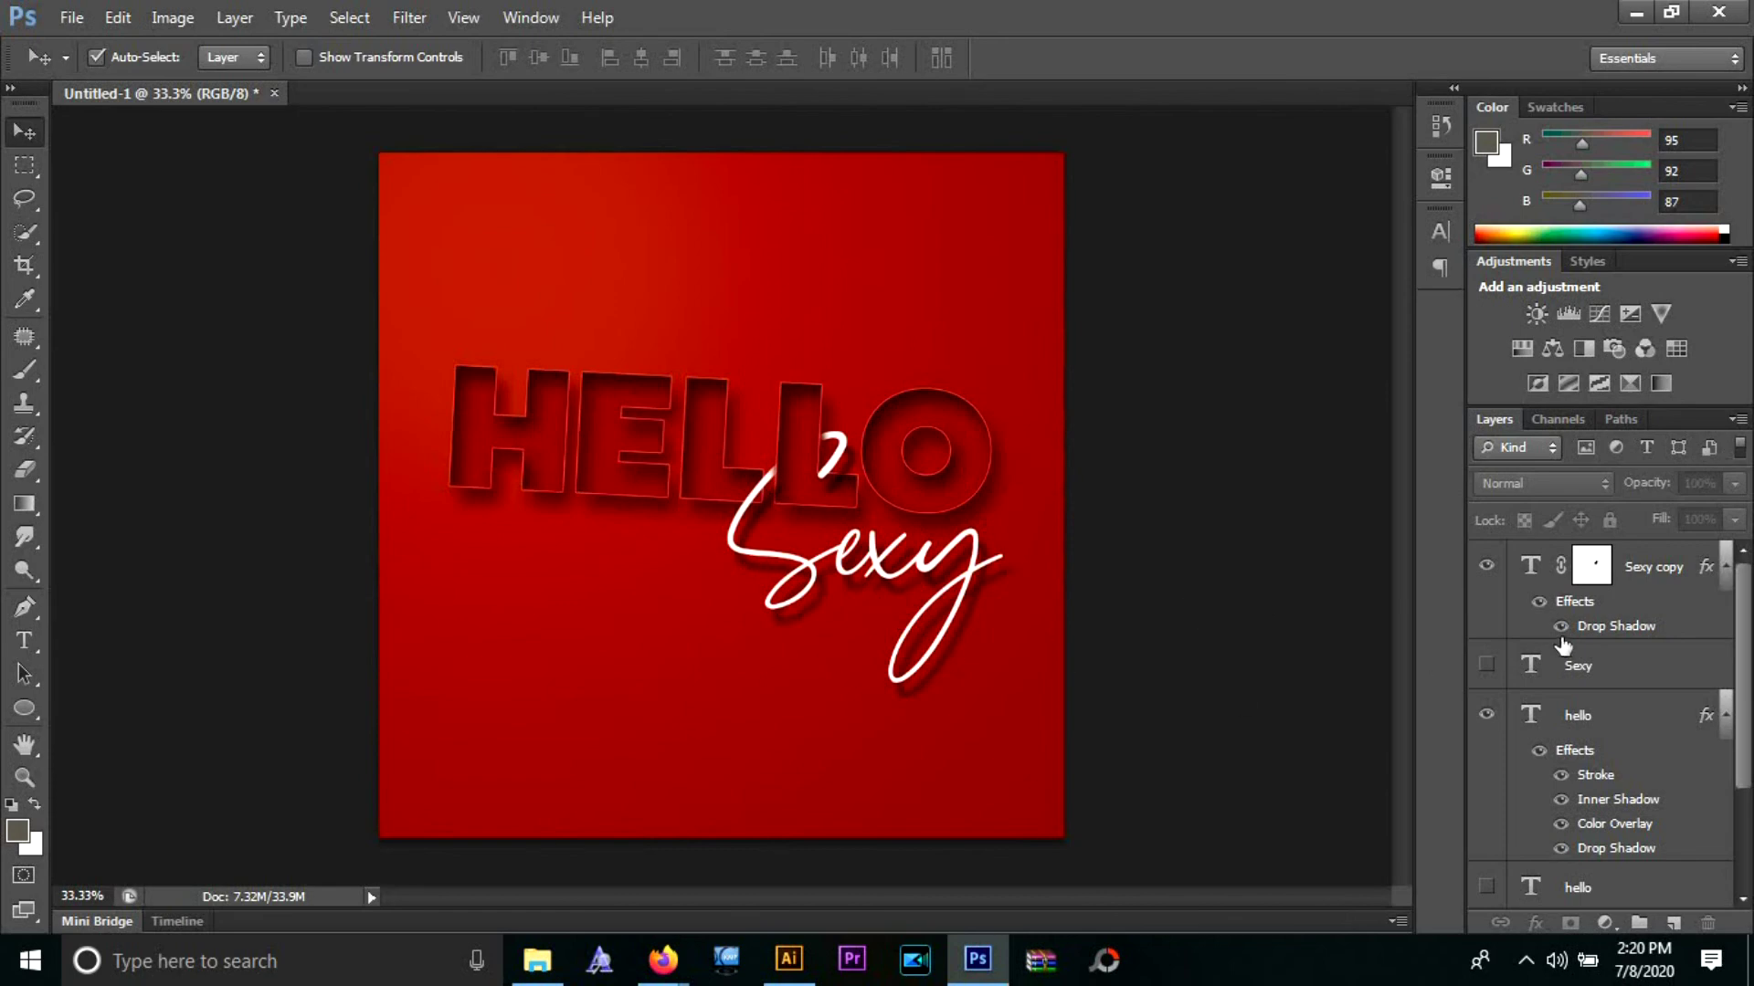
pyautogui.click(1534, 573)
# - Try replacing the script text with Darling, then Sweetheart, settling on 'love.'
pyautogui.press('t')
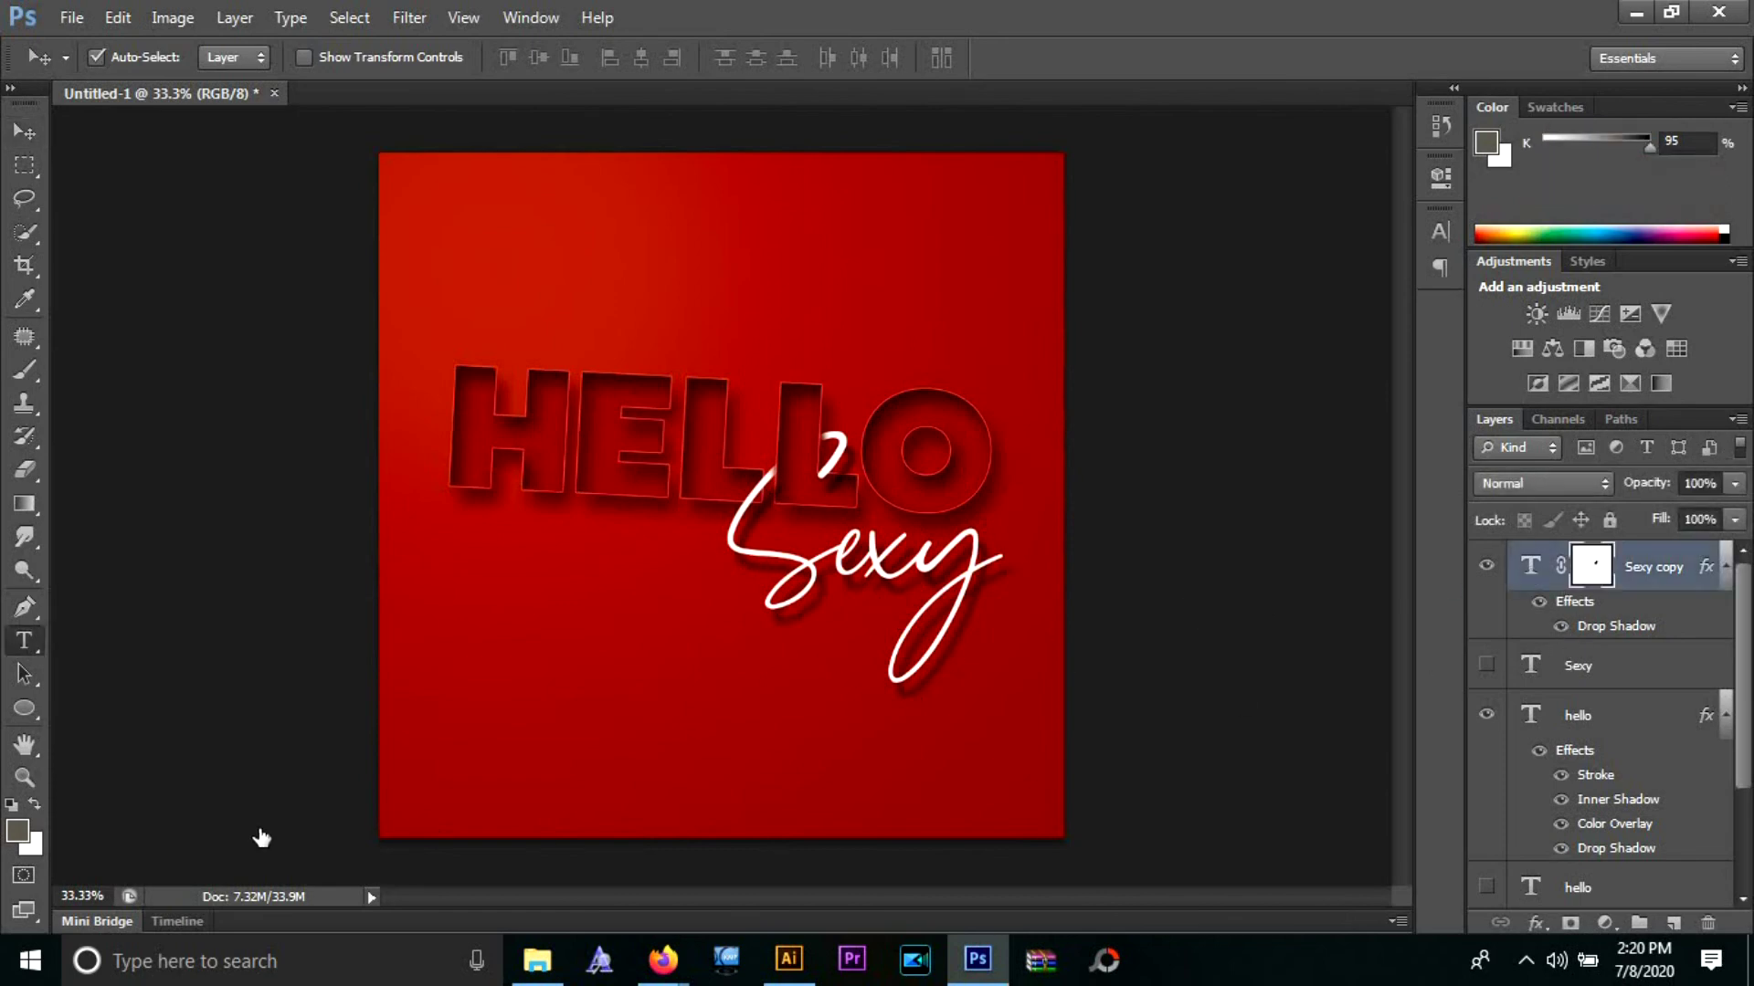
pyautogui.press('Return')
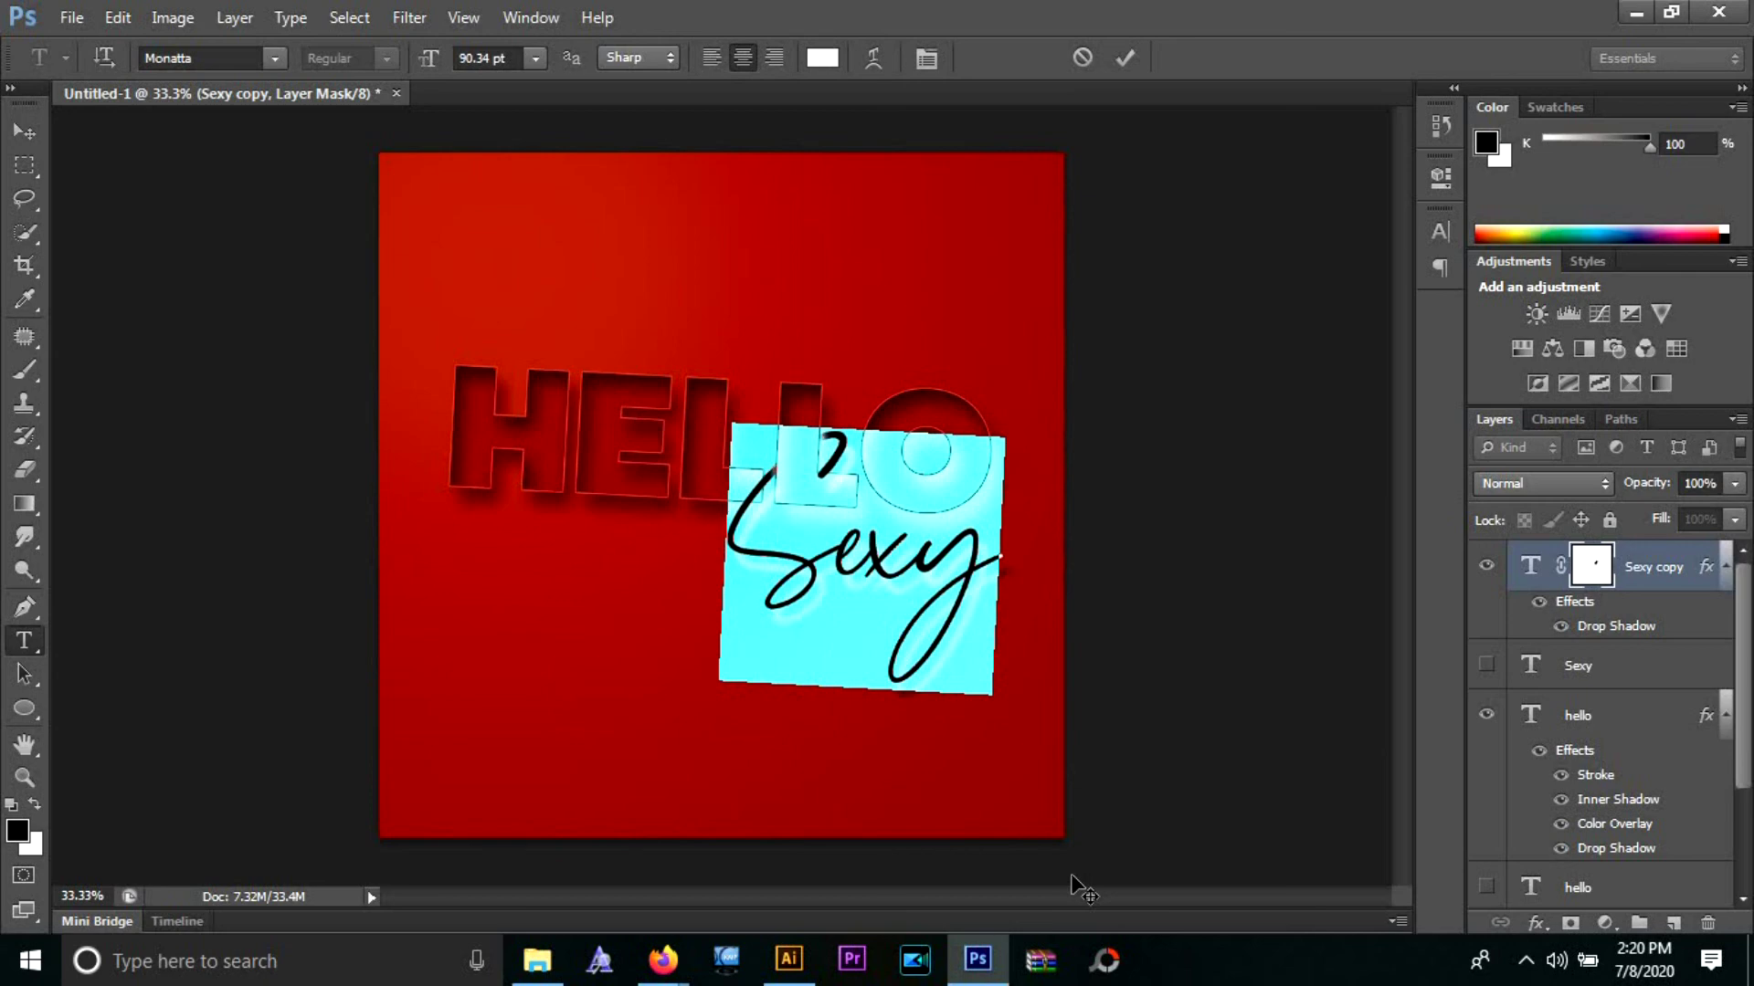
pyautogui.write('Da')
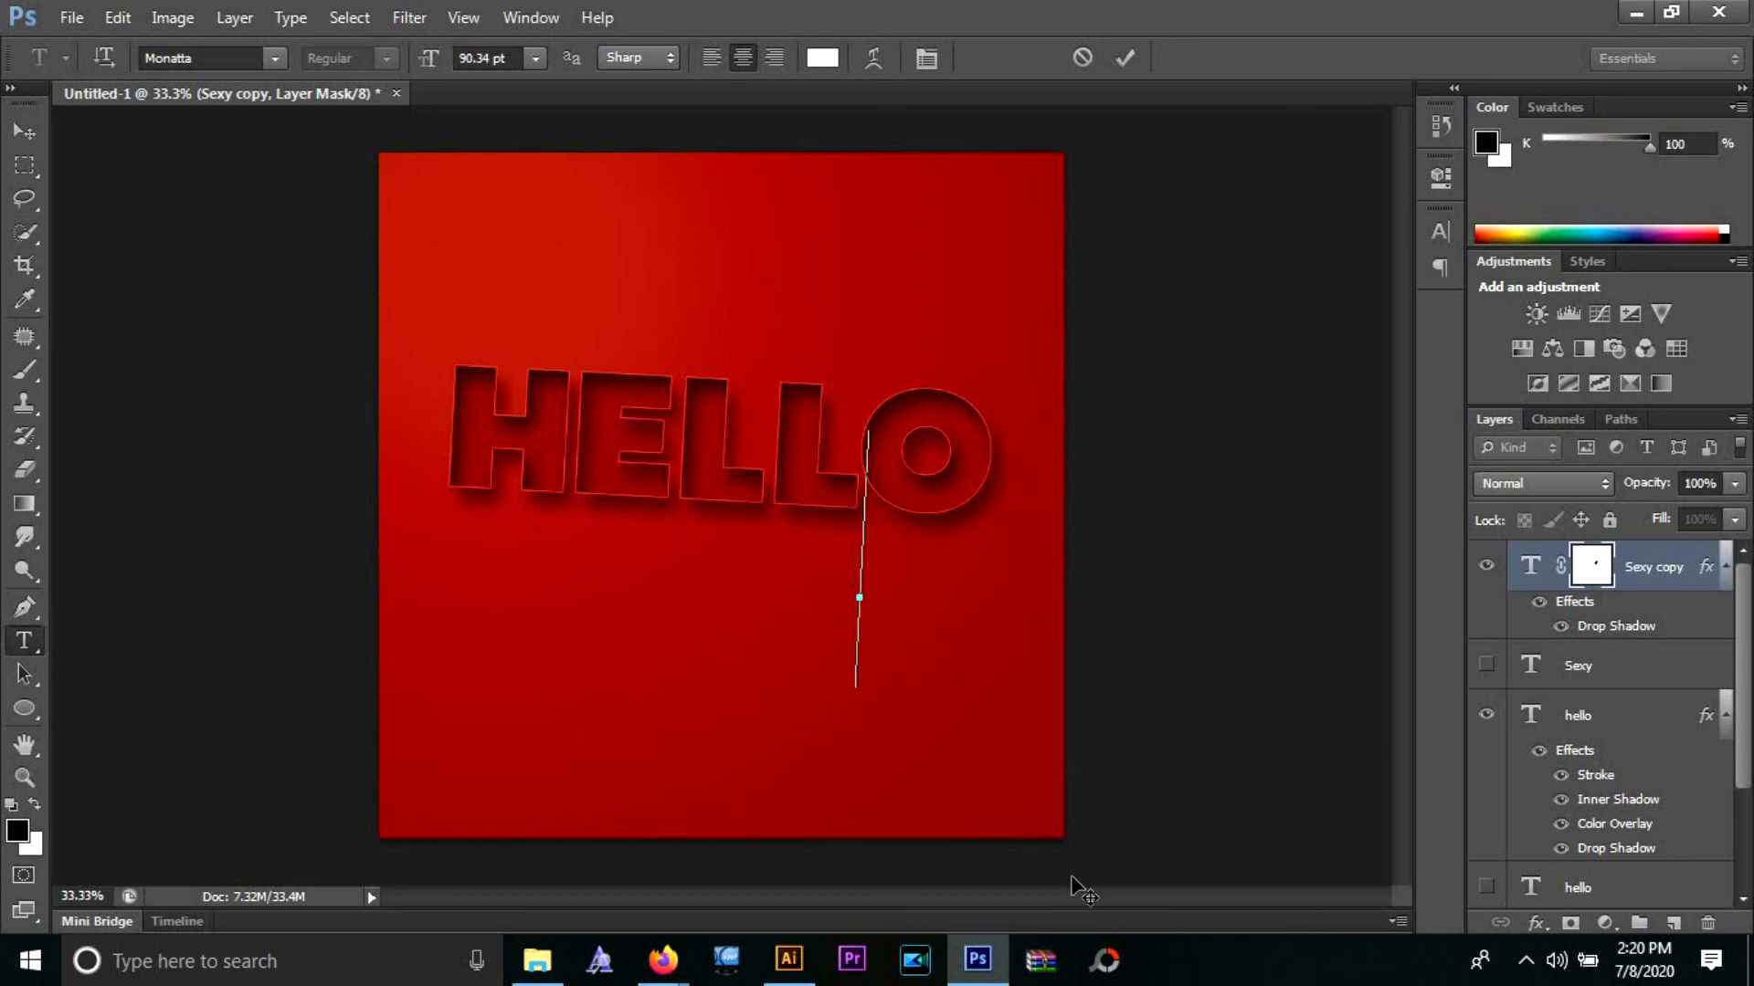
pyautogui.write('rling')
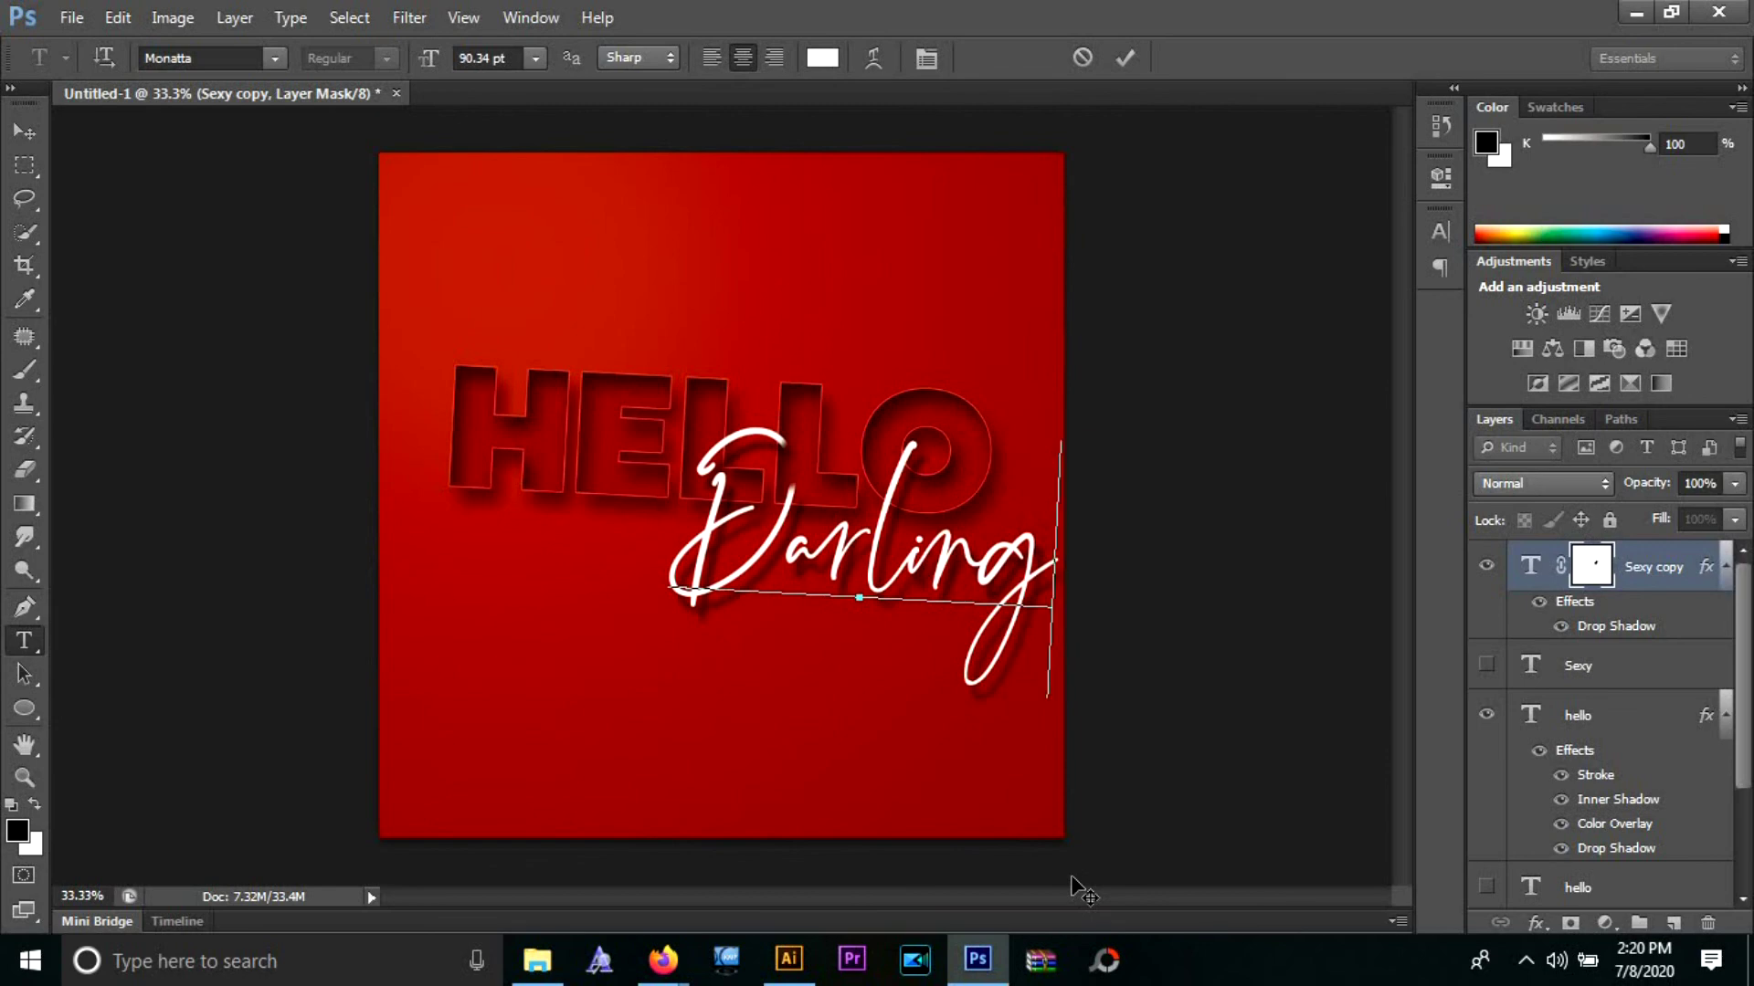
pyautogui.press('BackSpace')
pyautogui.press('BackSpace')
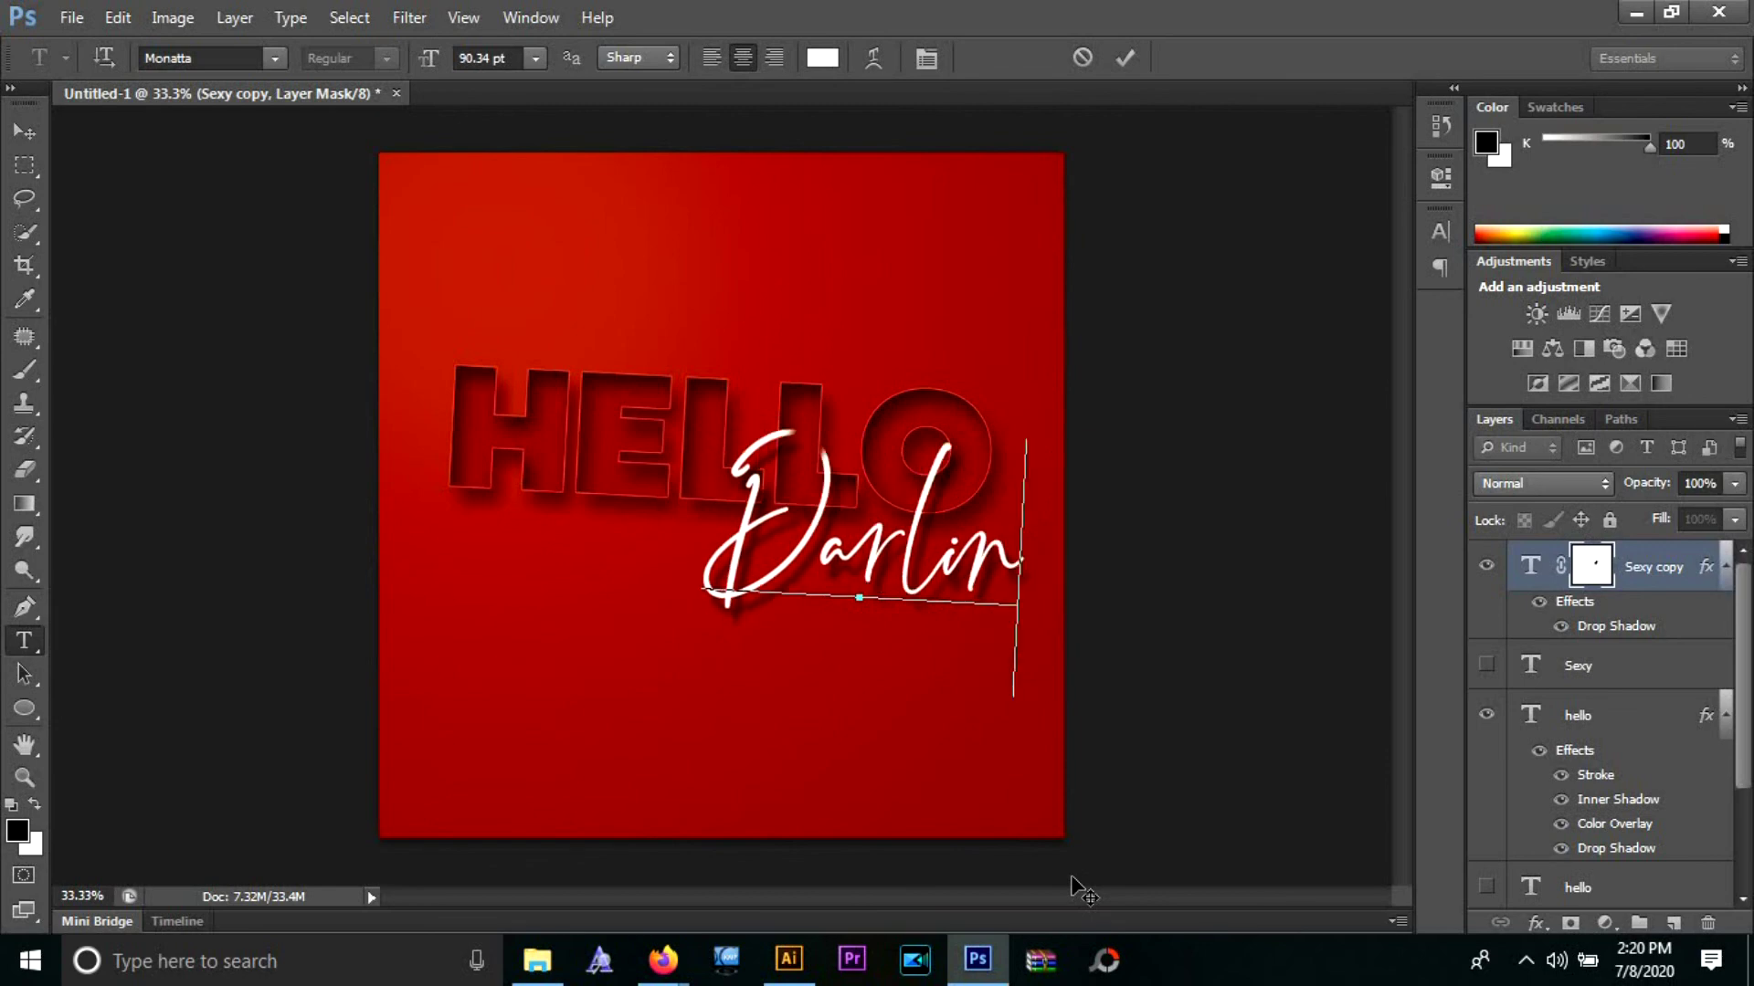
pyautogui.press('BackSpace')
pyautogui.press('BackSpace')
pyautogui.press('BackSpace')
pyautogui.press('BackSpace')
pyautogui.press('BackSpace')
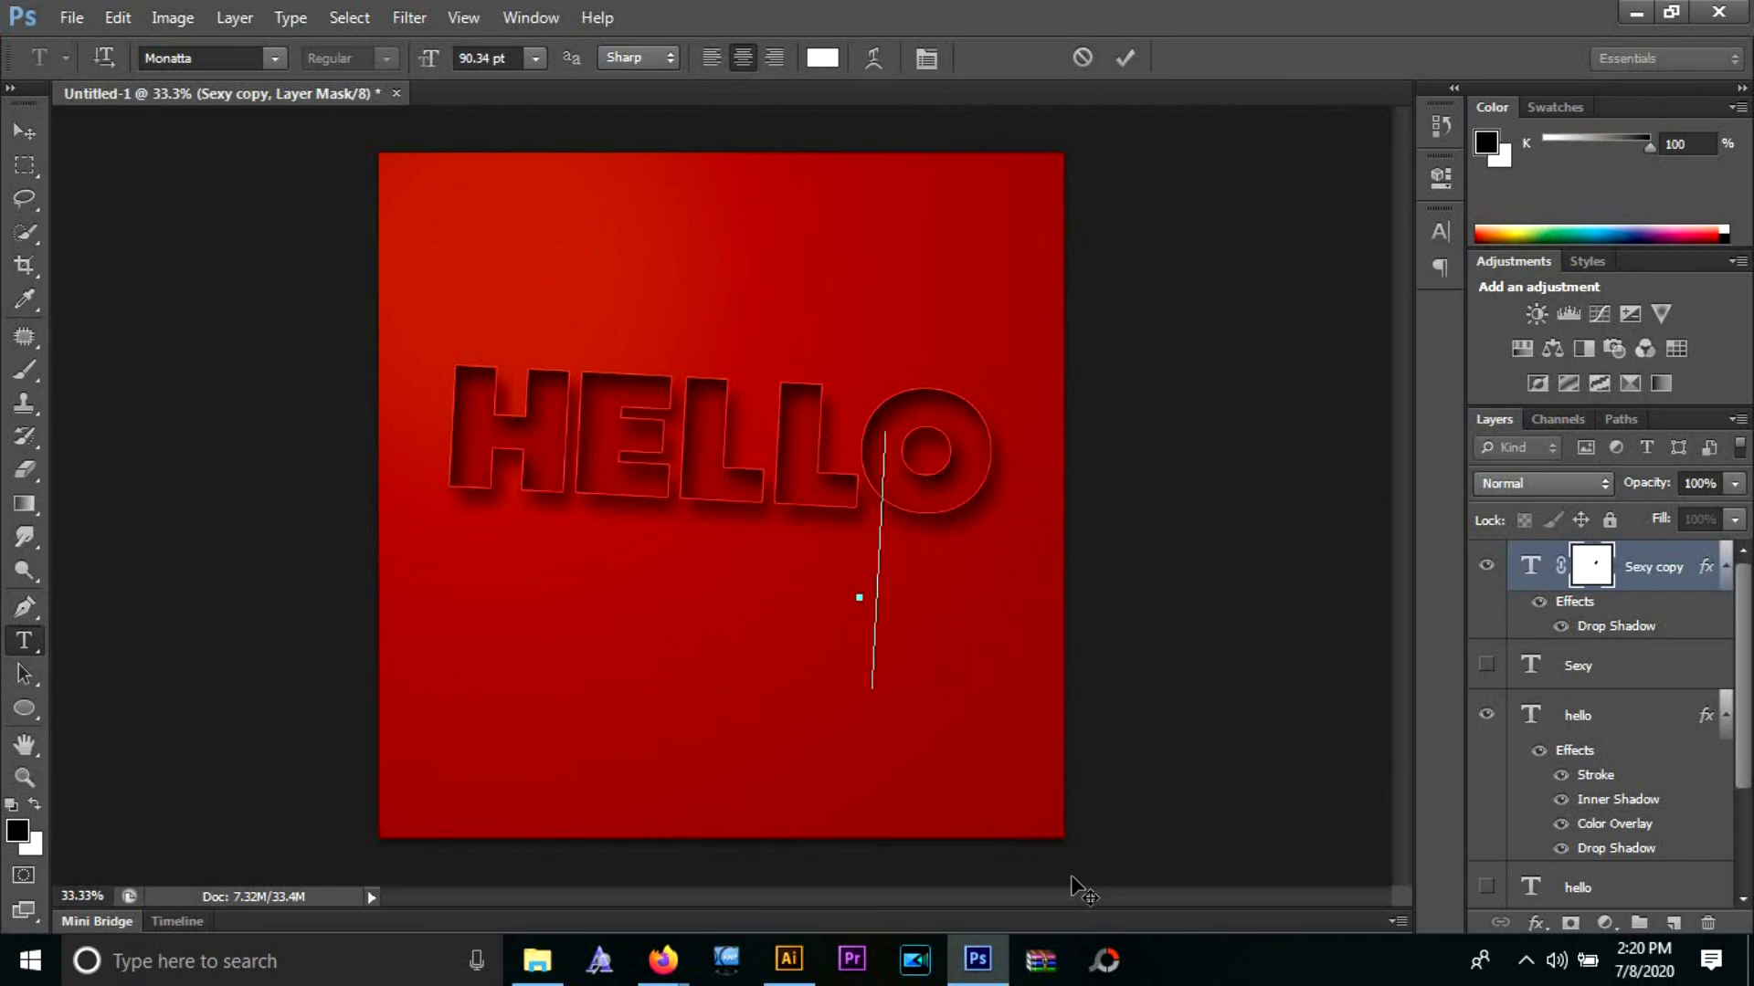
pyautogui.write('Sweet')
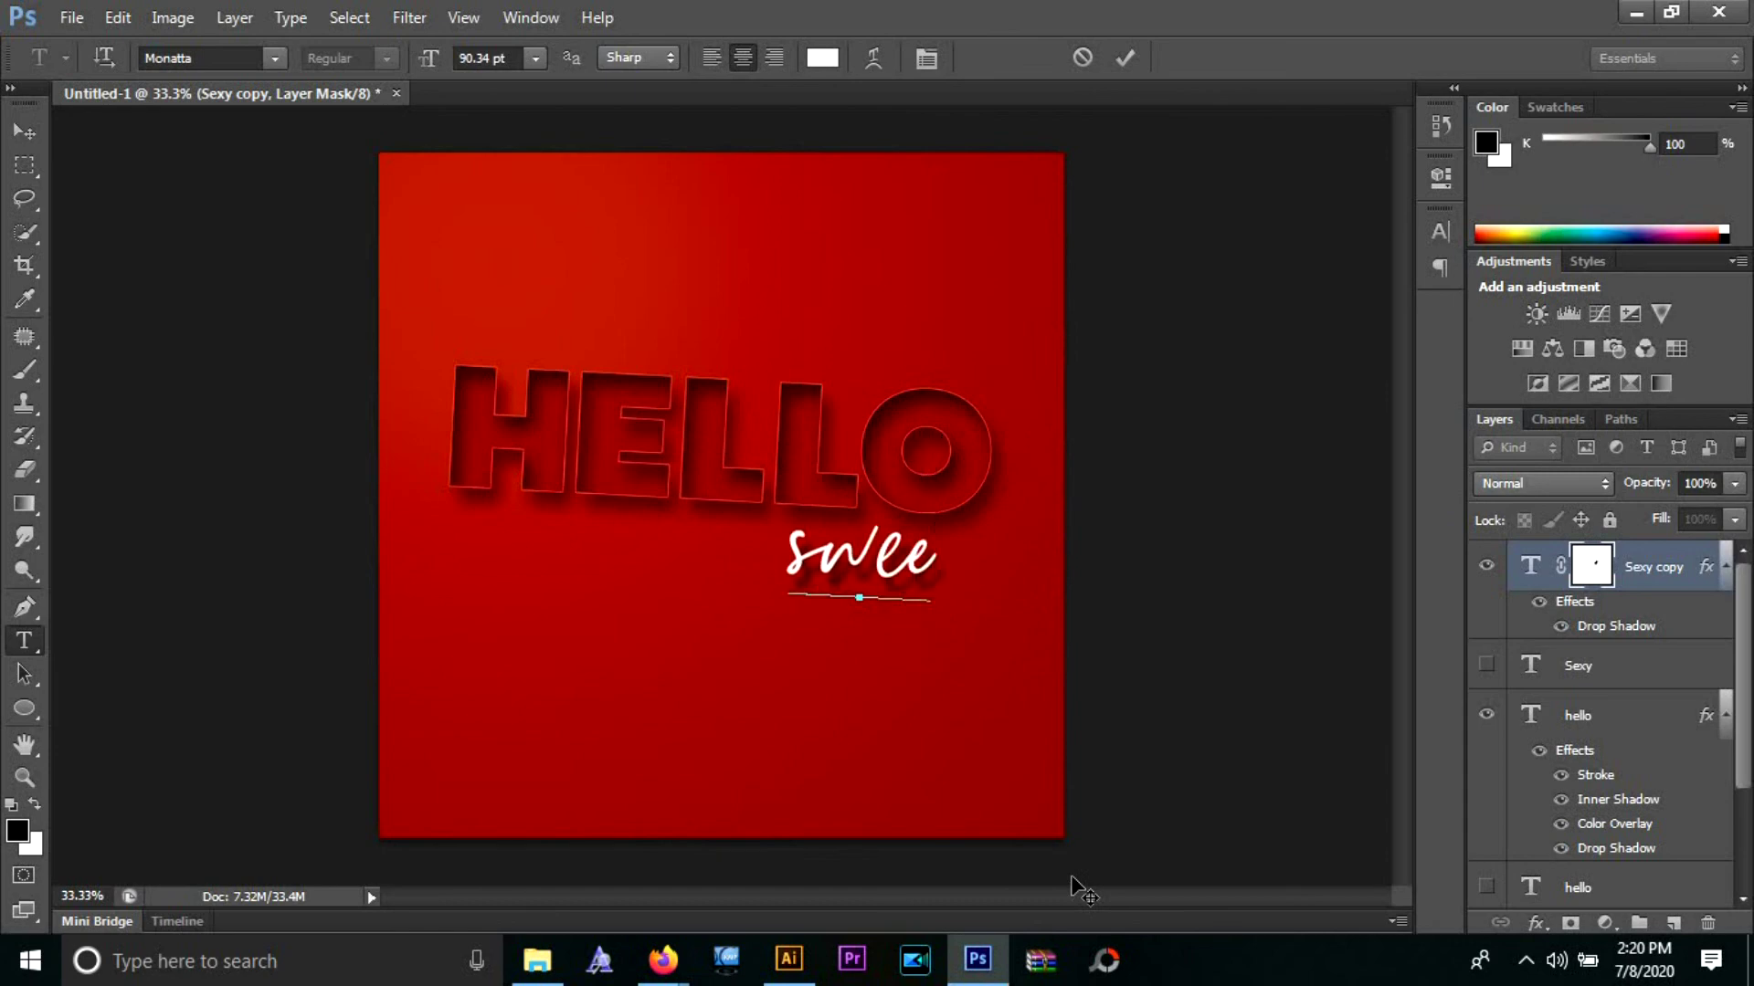
pyautogui.write('heart')
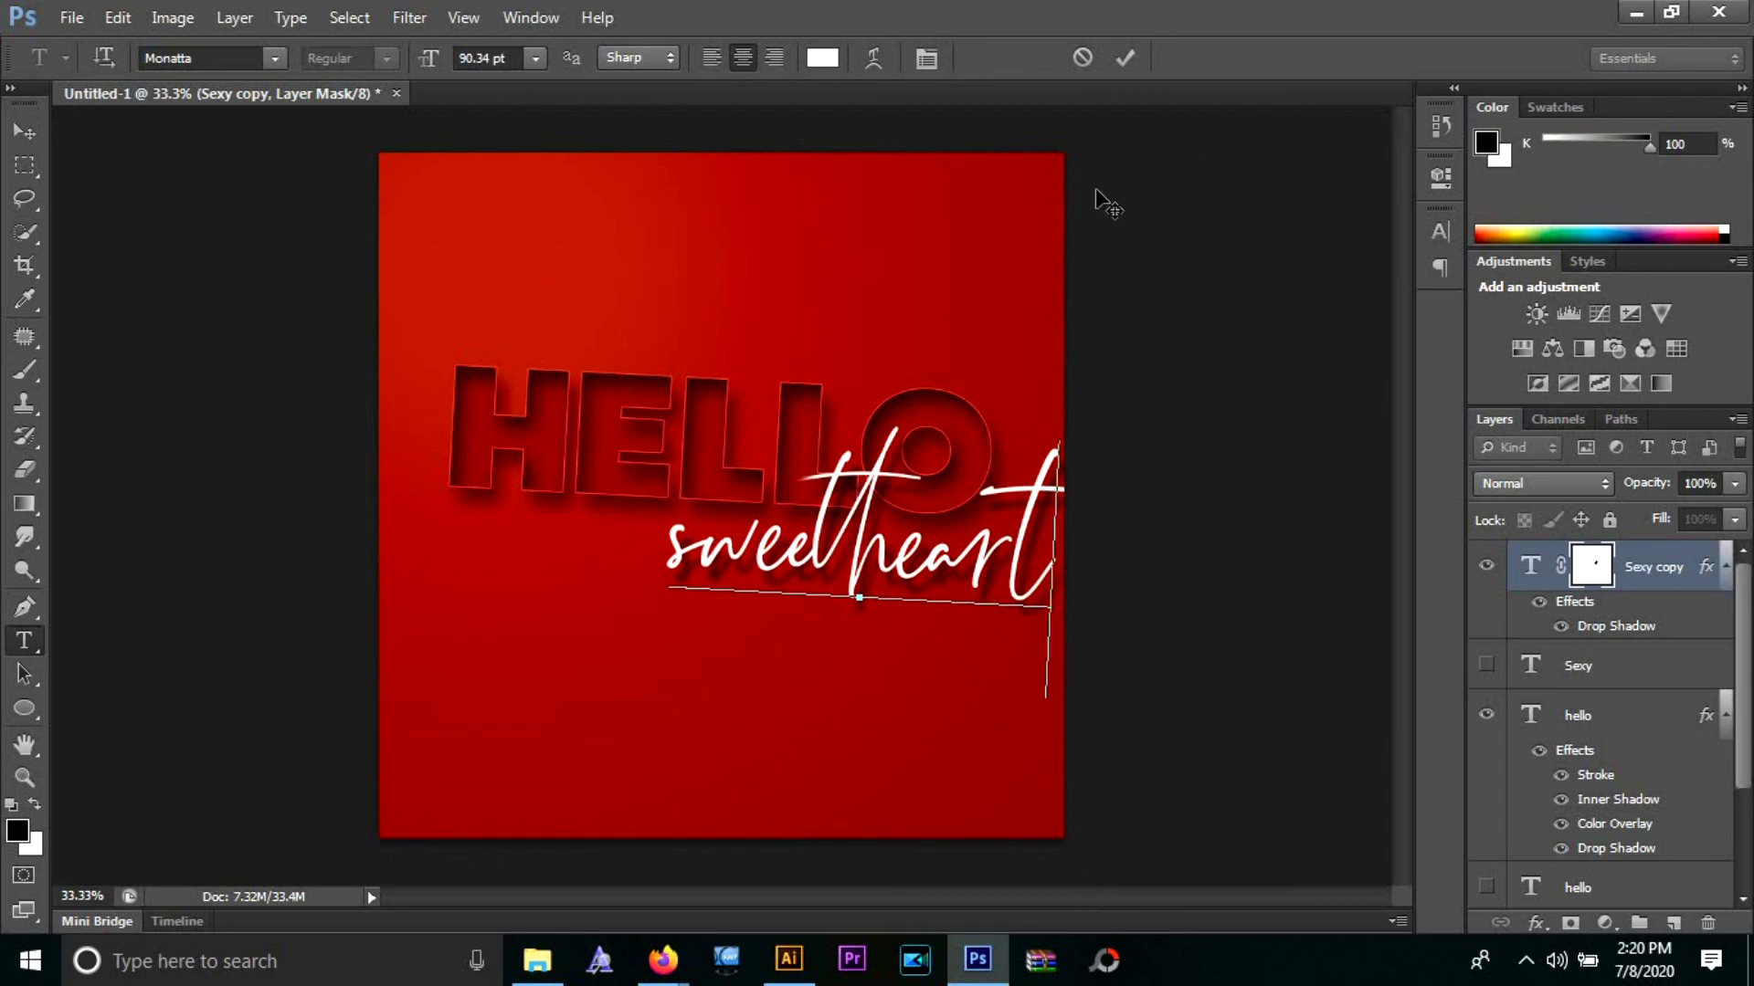
pyautogui.press('BackSpace')
pyautogui.press('BackSpace')
pyautogui.press('BackSpace')
pyautogui.press('BackSpace')
pyautogui.press('BackSpace')
pyautogui.press('BackSpace')
pyautogui.press('BackSpace')
pyautogui.press('BackSpace')
pyautogui.press('BackSpace')
pyautogui.press('BackSpace')
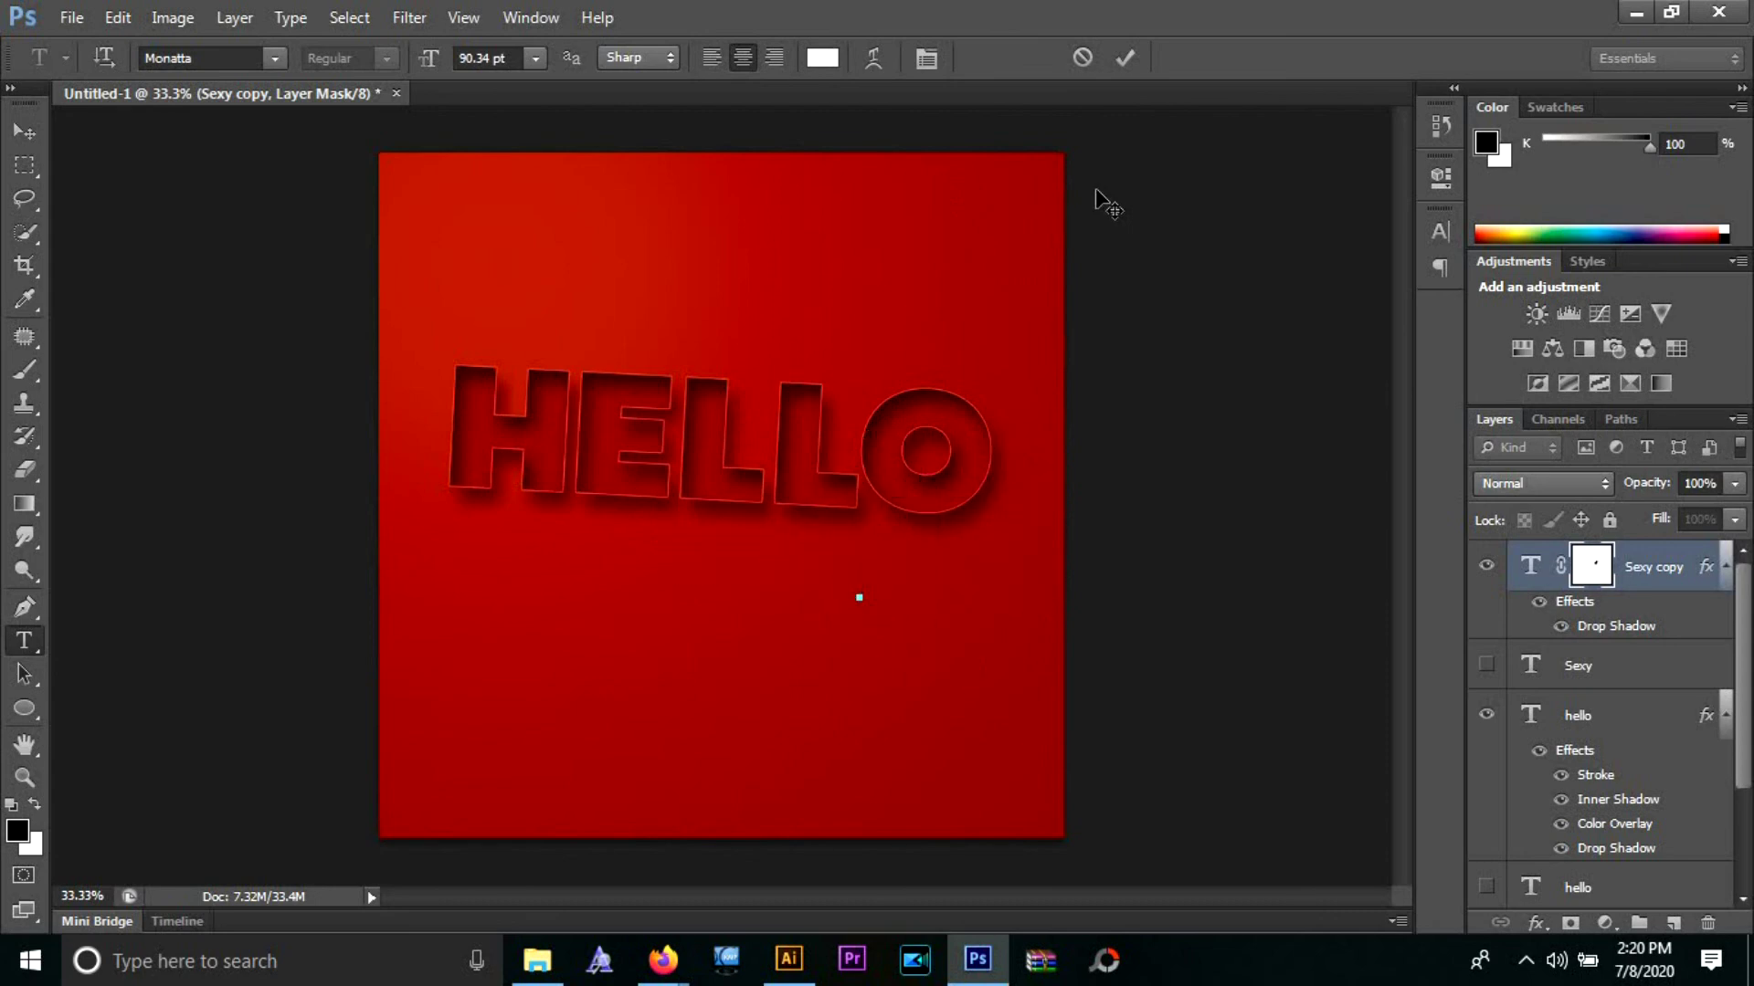
pyautogui.write('love')
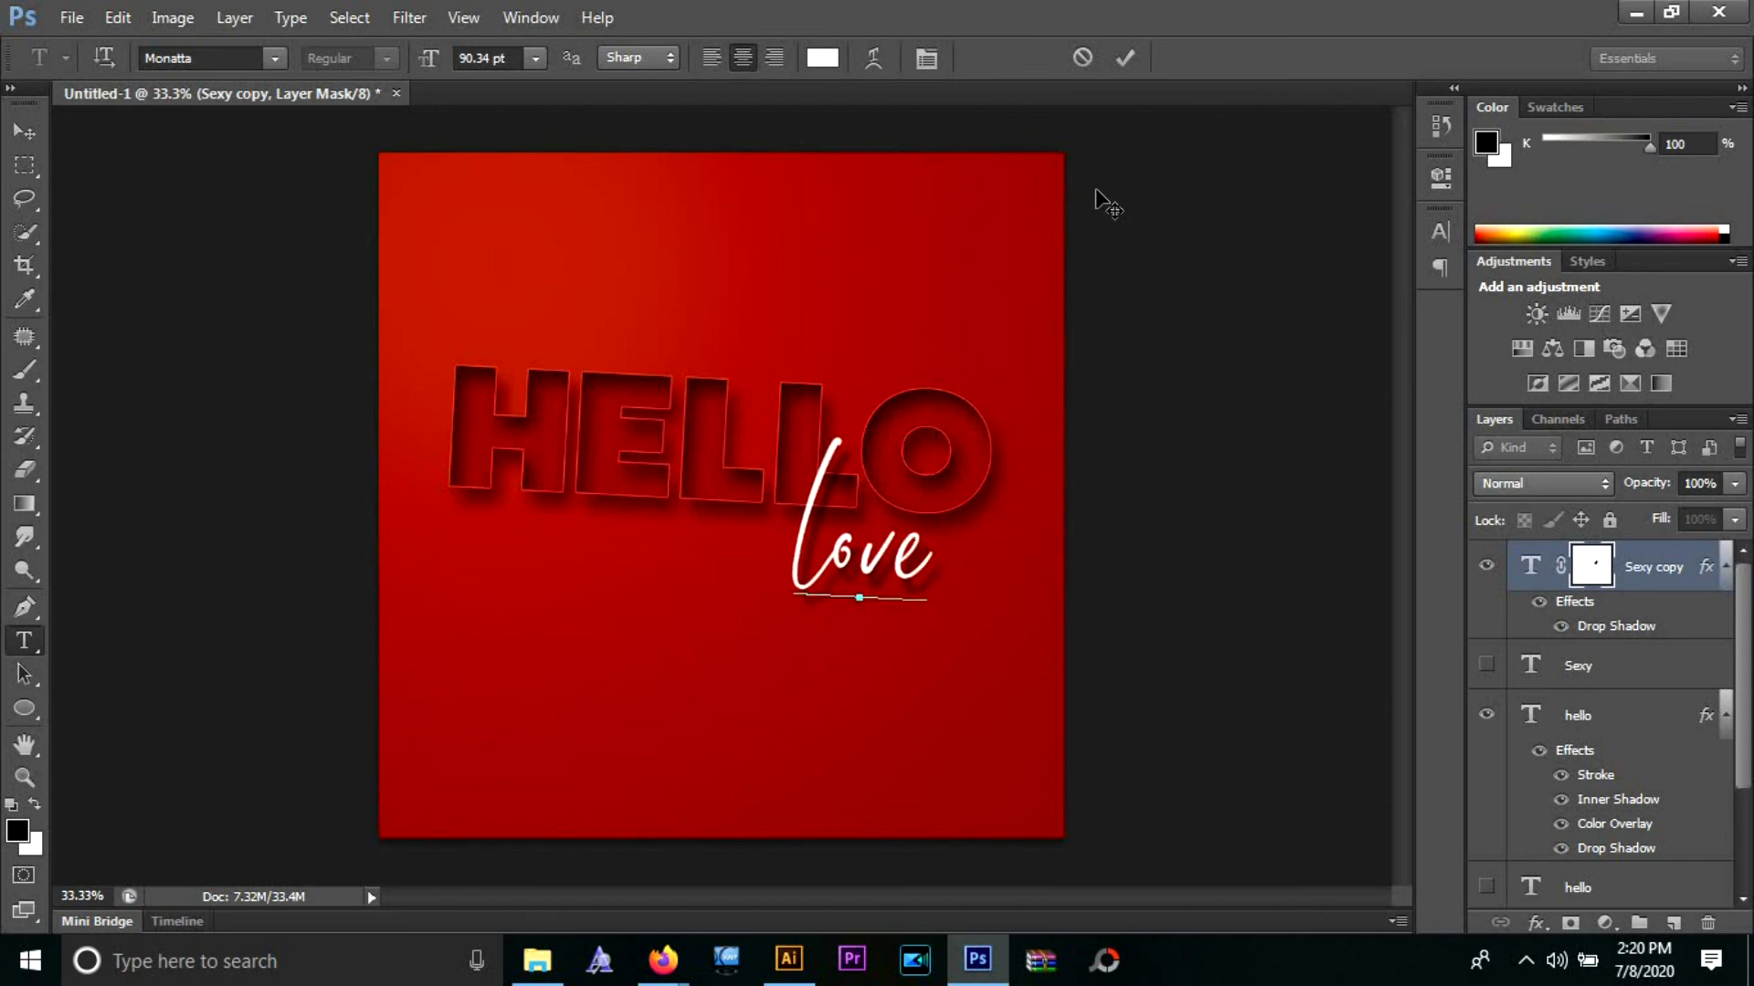
pyautogui.write('.')
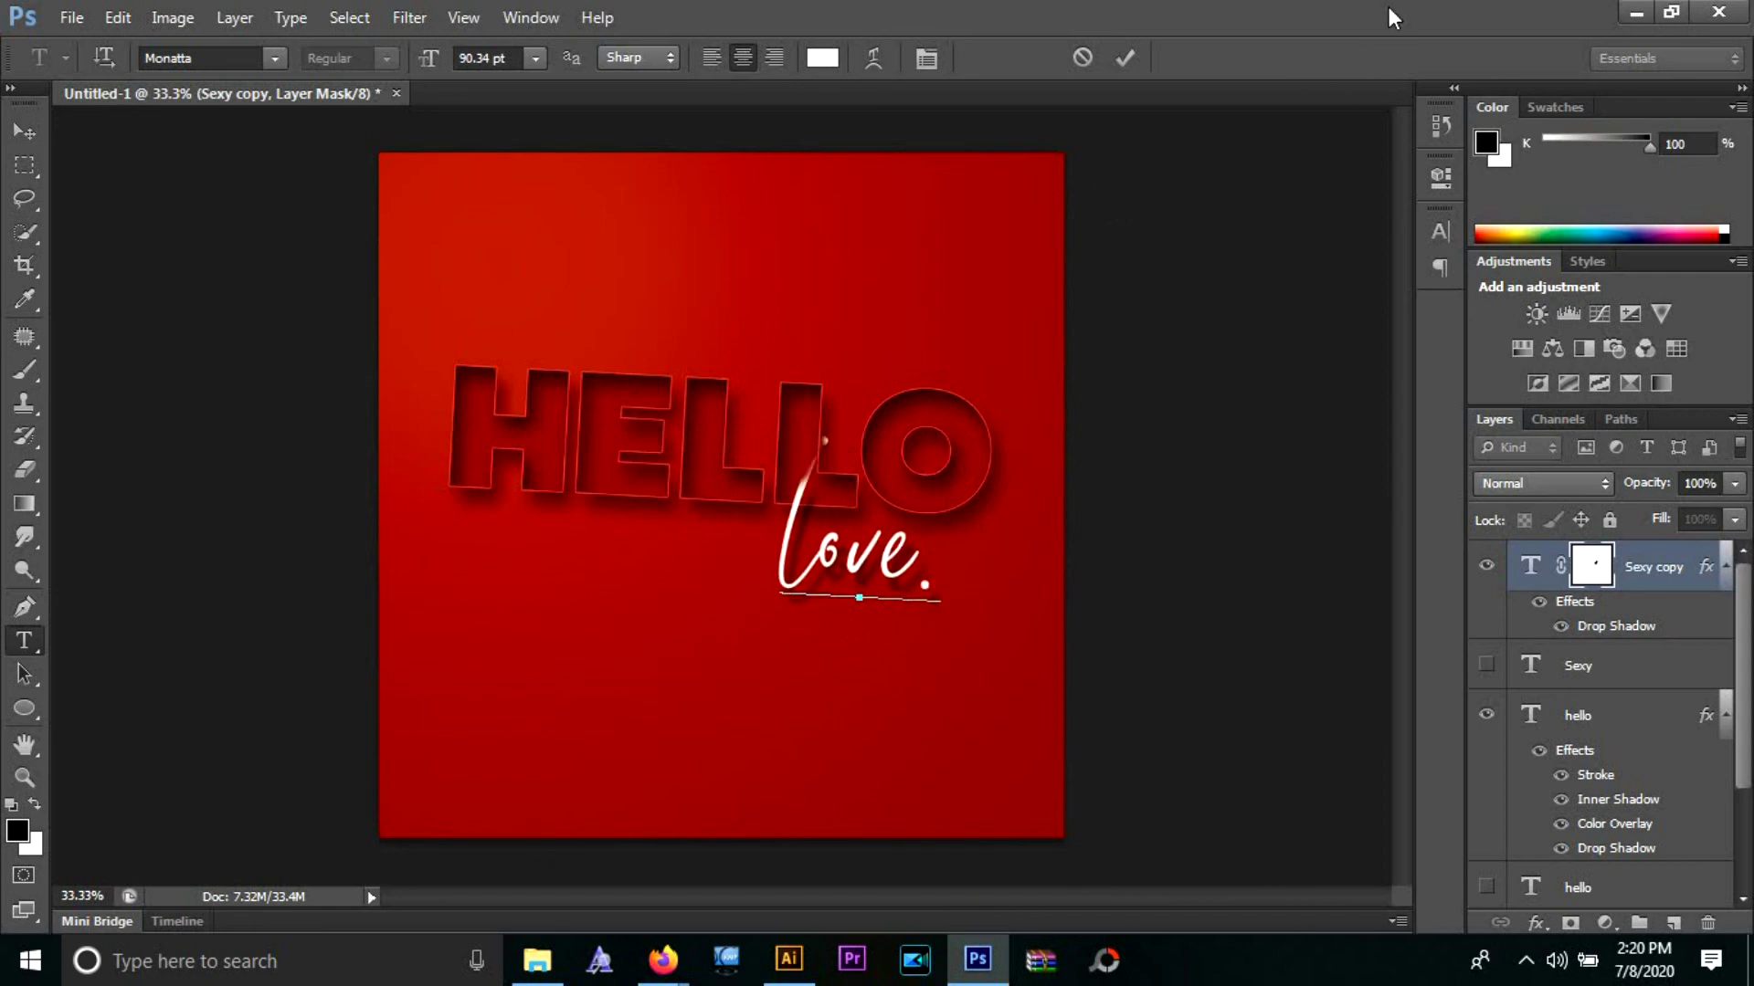
# - Change 'love.' back to 'Sexy' and commit, so the layer is named Sexy
pyautogui.click(1124, 58)
pyautogui.press('v')
pyautogui.doubleClick(1530, 566)
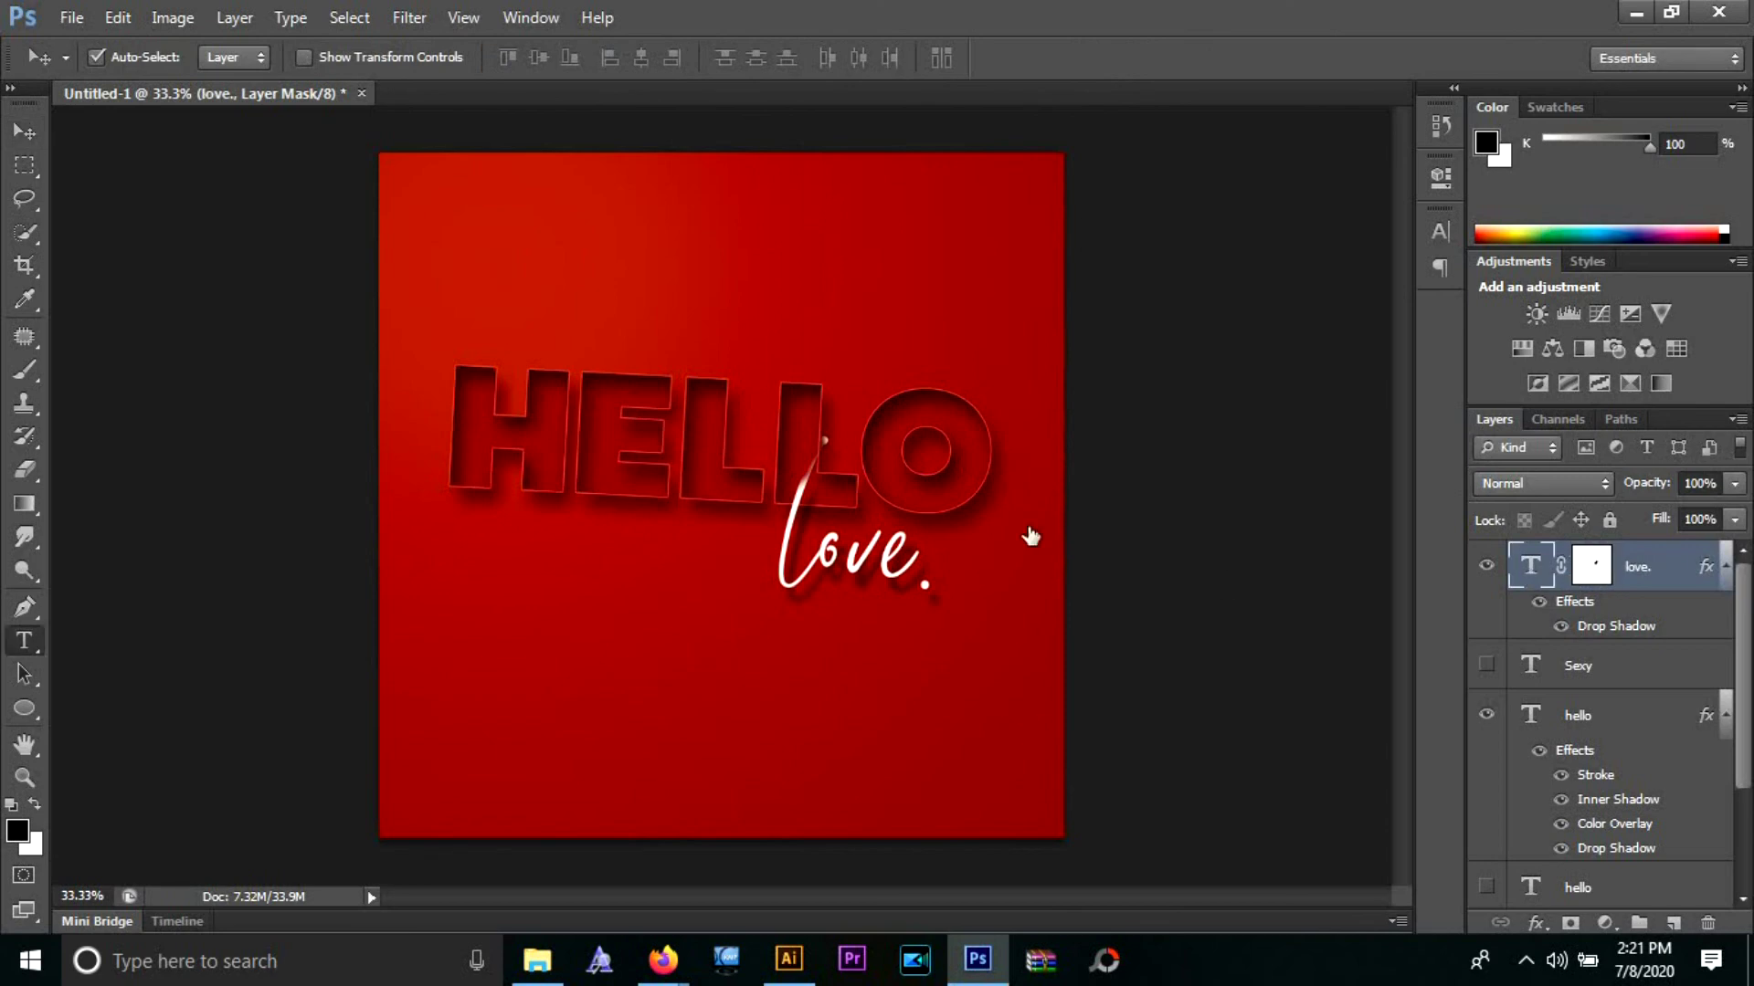
pyautogui.write('&')
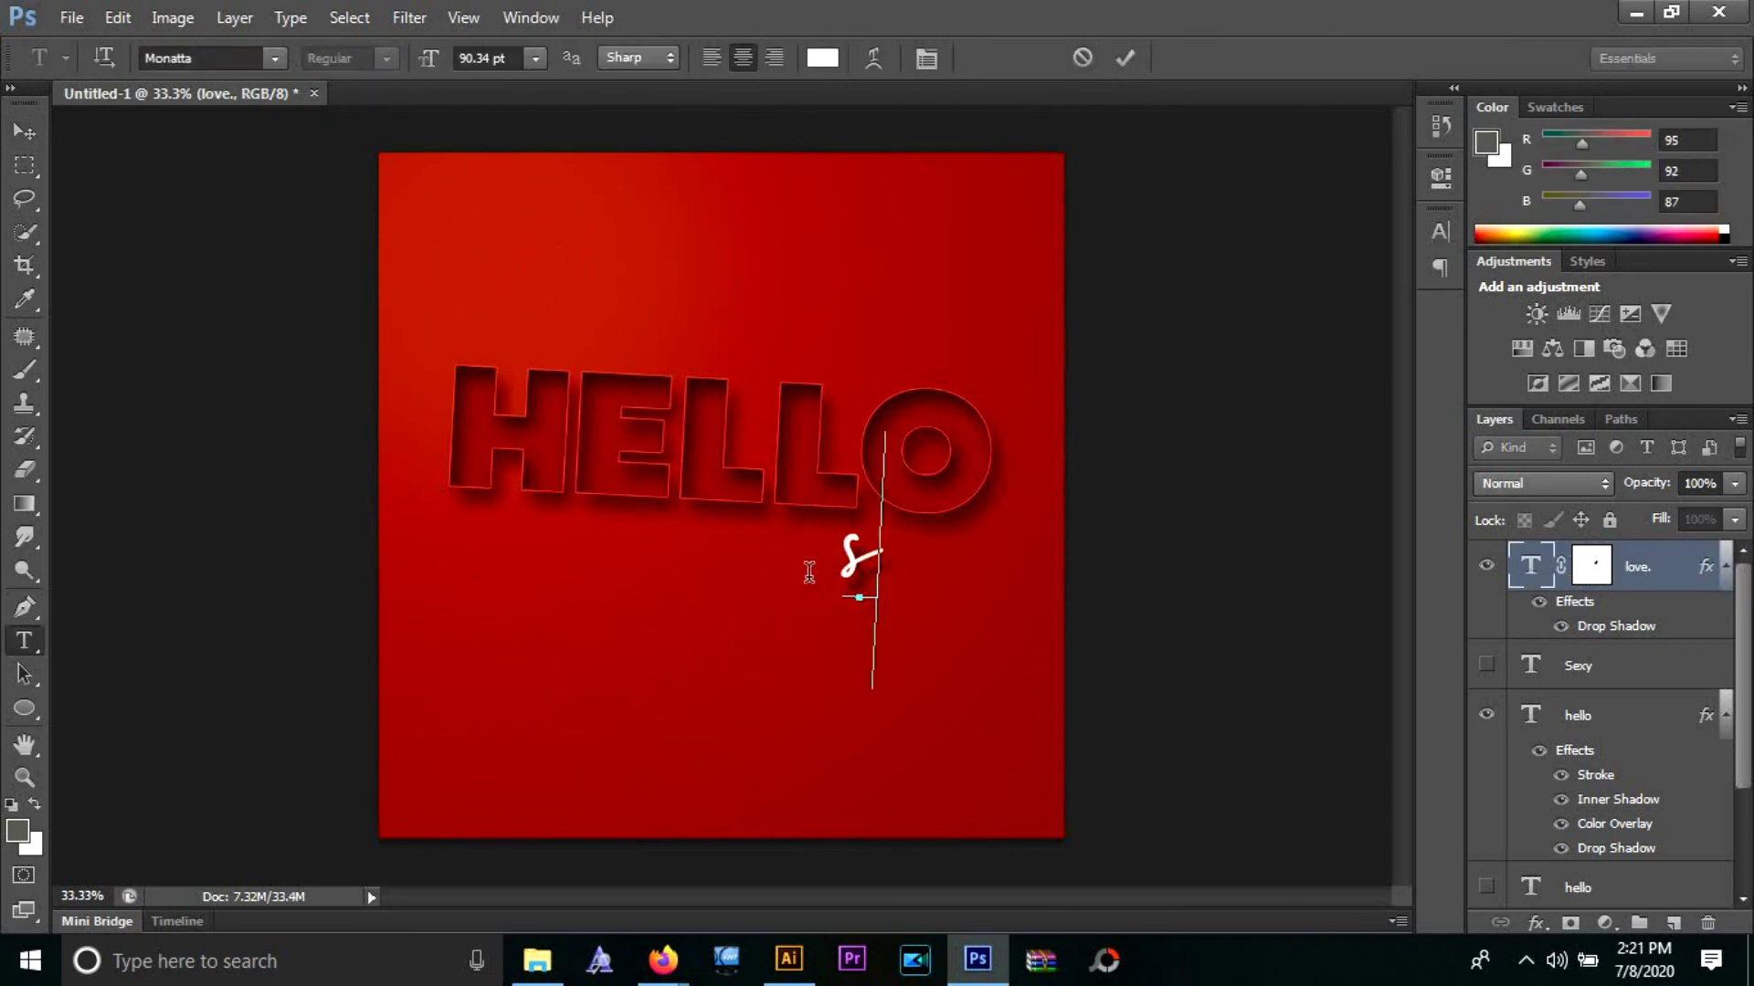
pyautogui.write('Sexy')
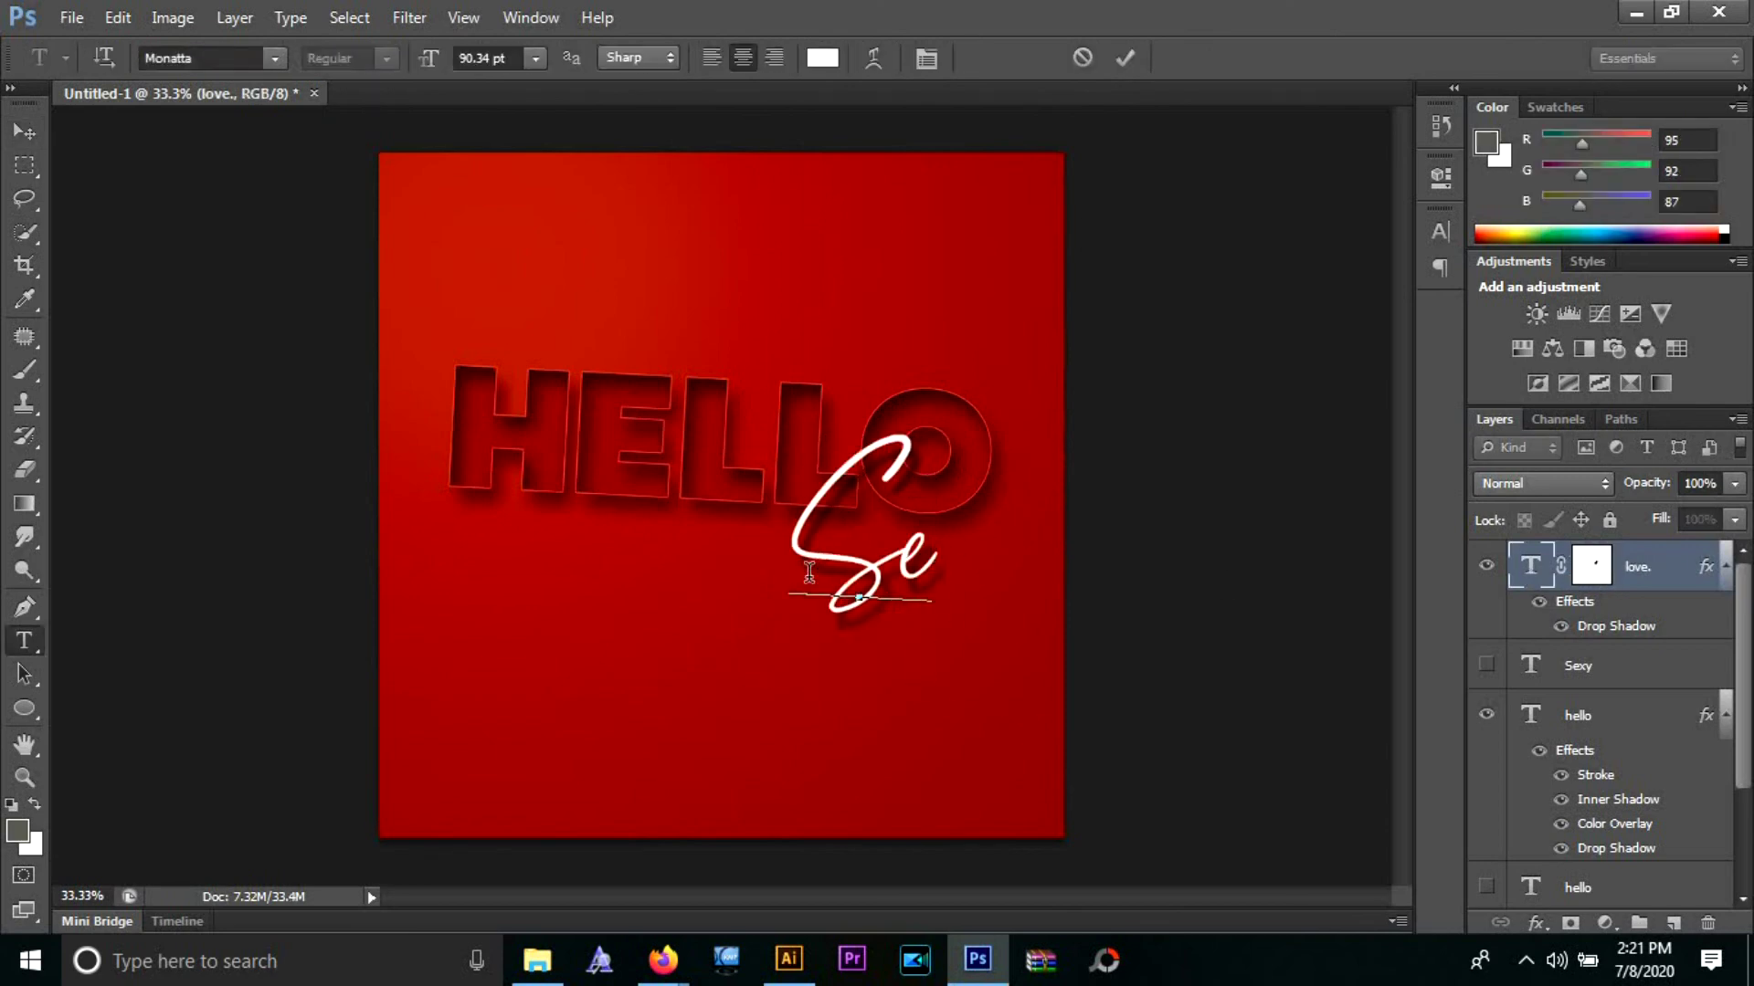
pyautogui.click(1124, 59)
pyautogui.press('v')
pyautogui.click(1120, 292)
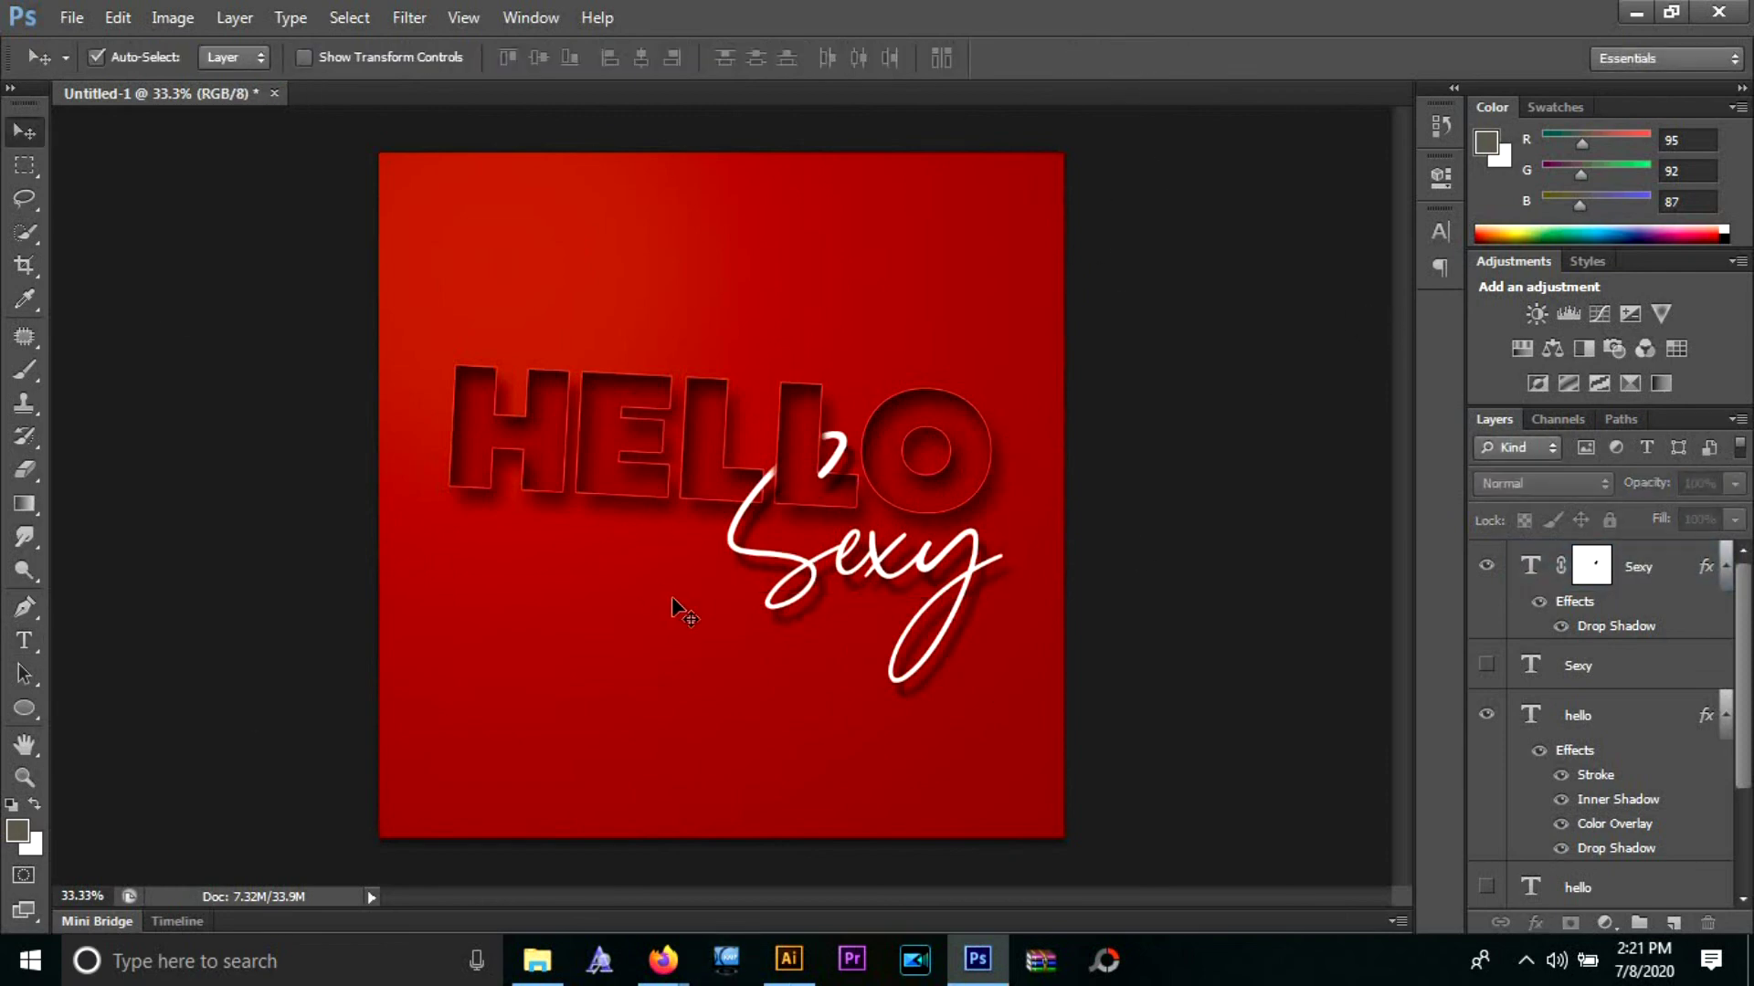